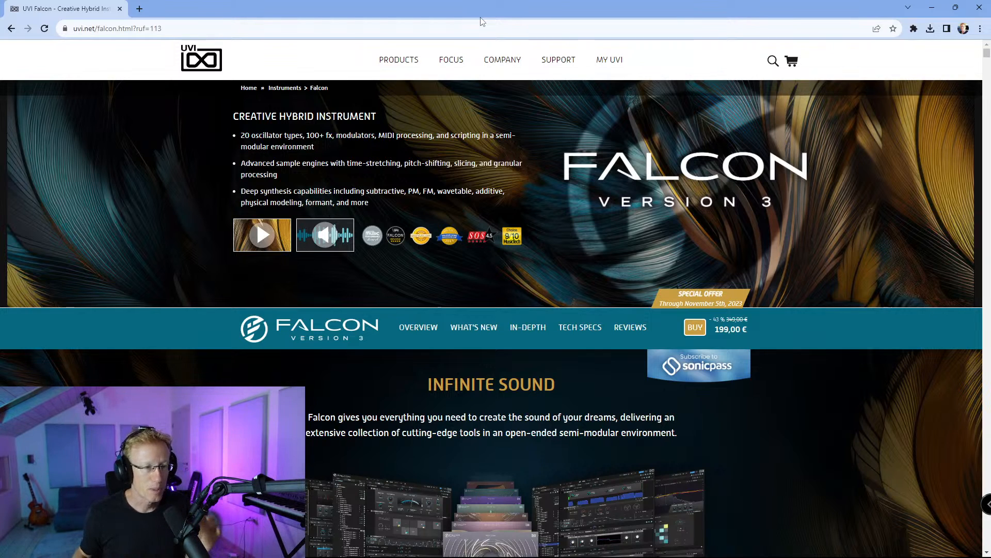
- Browse the product categories from the UVI home page and open the Falcon version 3 product page
{"action": "left_click", "coordinate": [208, 61]}
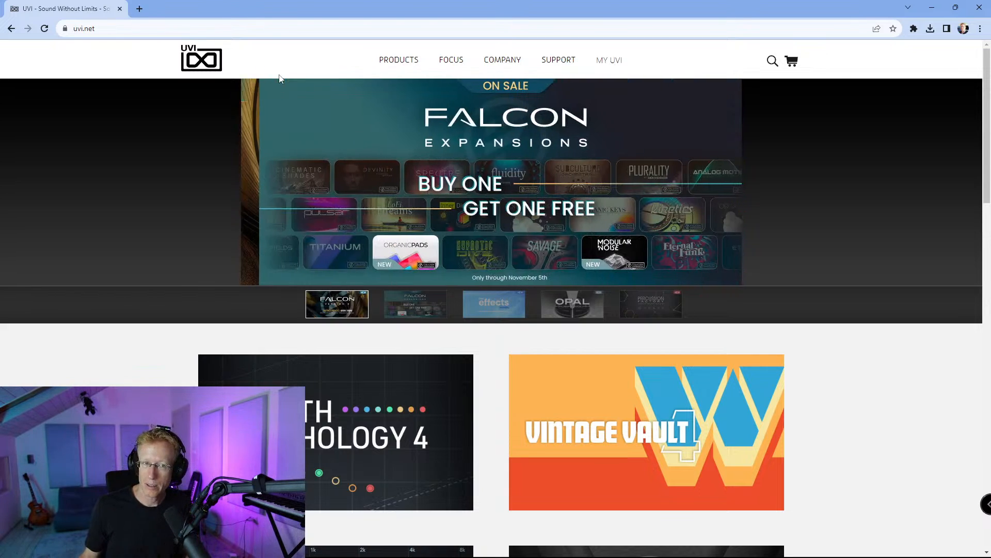
{"action": "mouse_move", "coordinate": [421, 56]}
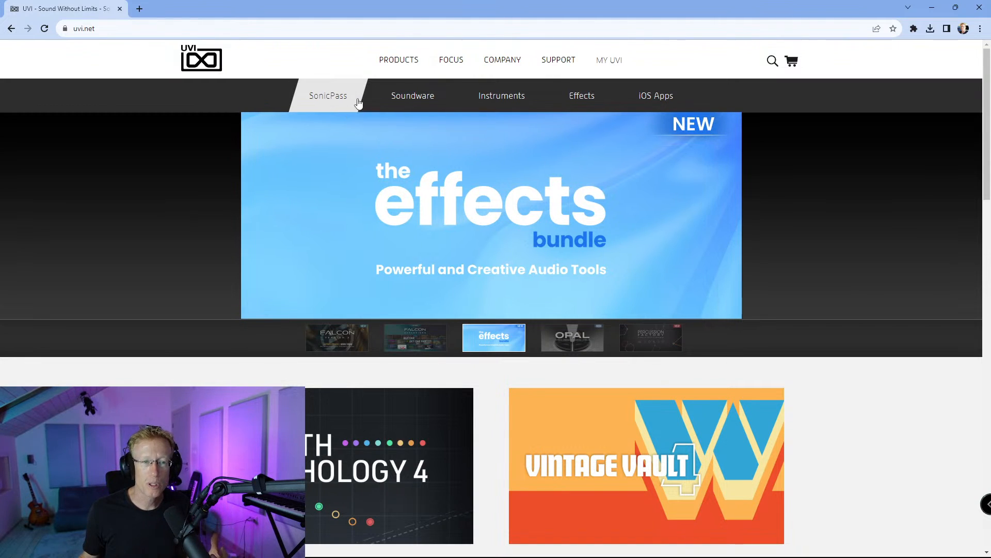
{"action": "mouse_move", "coordinate": [403, 100]}
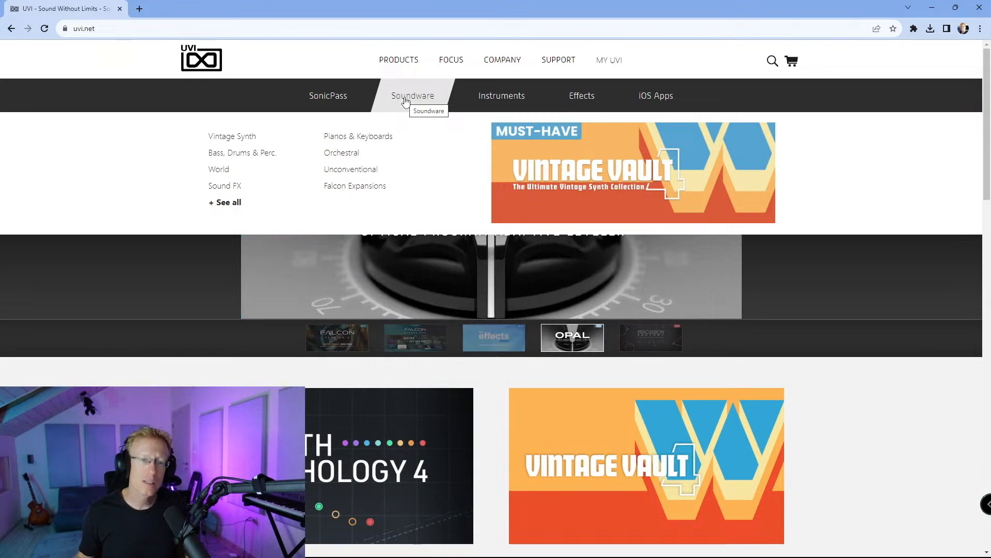
{"action": "mouse_move", "coordinate": [489, 97]}
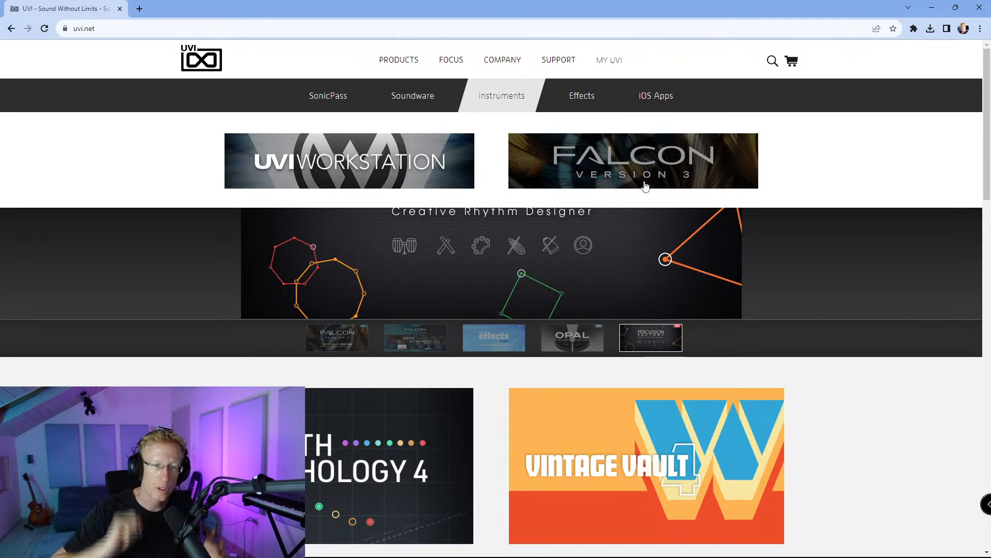
{"action": "mouse_move", "coordinate": [588, 100]}
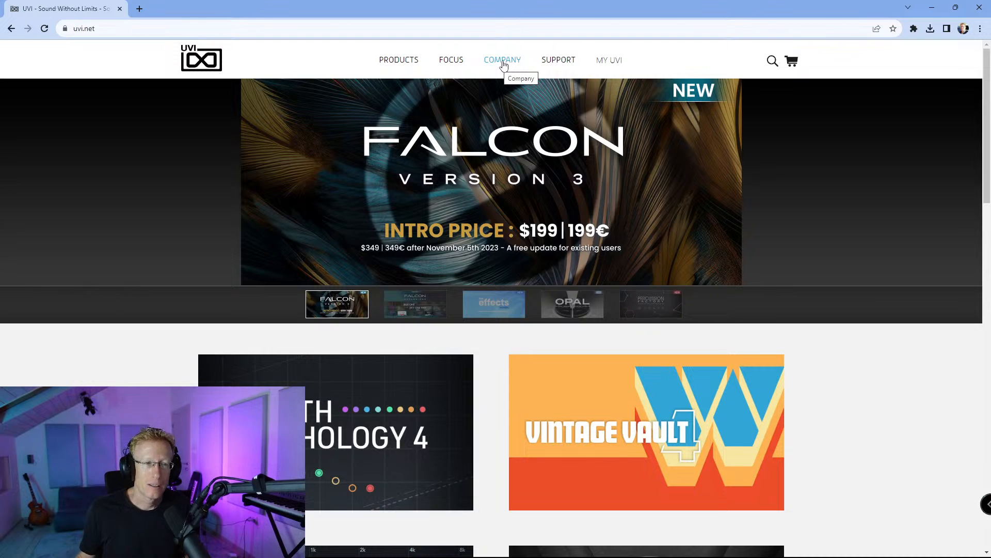
{"action": "left_click", "coordinate": [495, 120]}
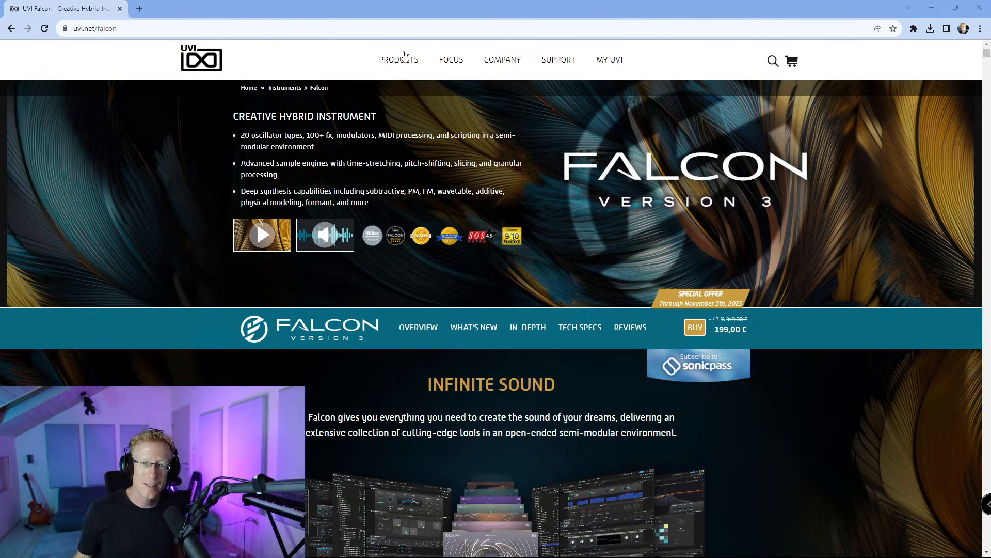
- Switch to the Falcon instrument in Cubase and look through its list of installed soundbanks
{"action": "left_click", "coordinate": [931, 9]}
{"action": "left_click", "coordinate": [552, 6]}
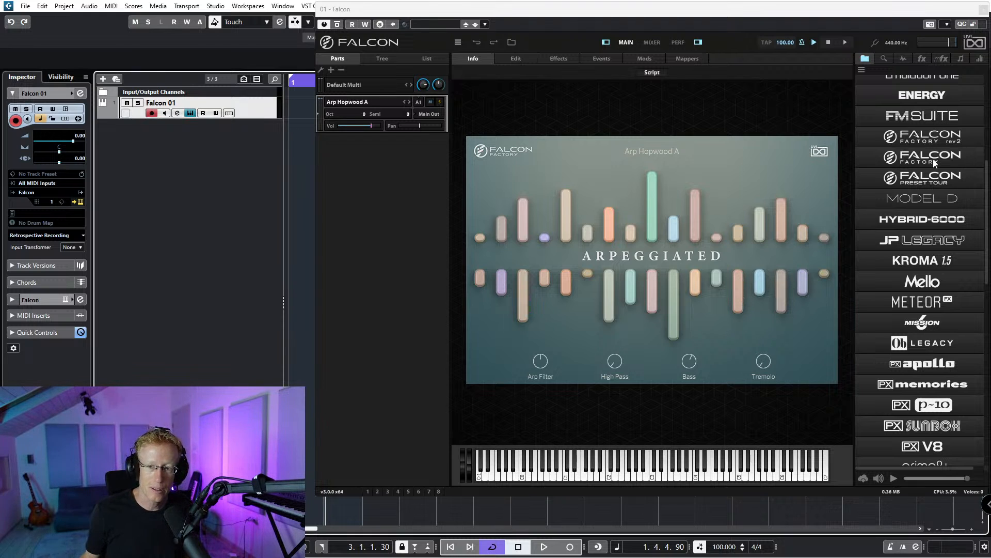
{"action": "scroll", "coordinate": [936, 164], "scroll_direction": "down", "scroll_amount": 2}
{"action": "scroll", "coordinate": [943, 259], "scroll_direction": "up", "scroll_amount": 4}
{"action": "scroll", "coordinate": [943, 260], "scroll_direction": "up", "scroll_amount": 3}
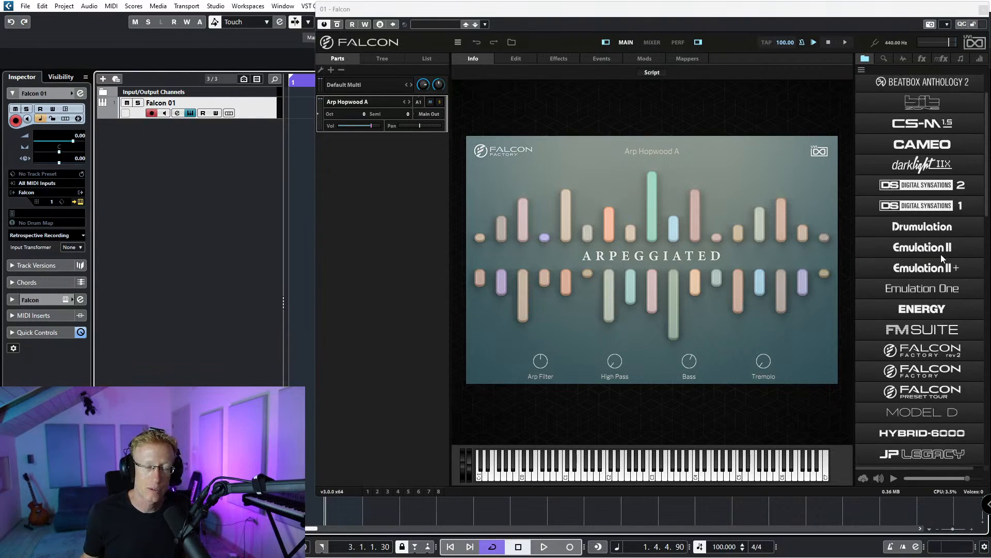
{"action": "scroll", "coordinate": [943, 258], "scroll_direction": "down", "scroll_amount": 3}
{"action": "scroll", "coordinate": [943, 259], "scroll_direction": "down", "scroll_amount": 6}
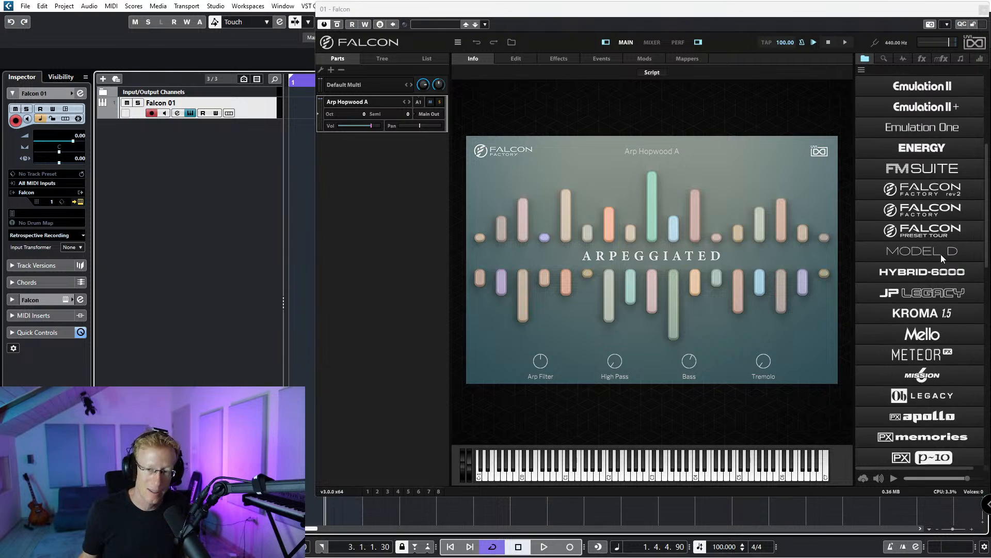
{"action": "scroll", "coordinate": [941, 252], "scroll_direction": "down", "scroll_amount": 5}
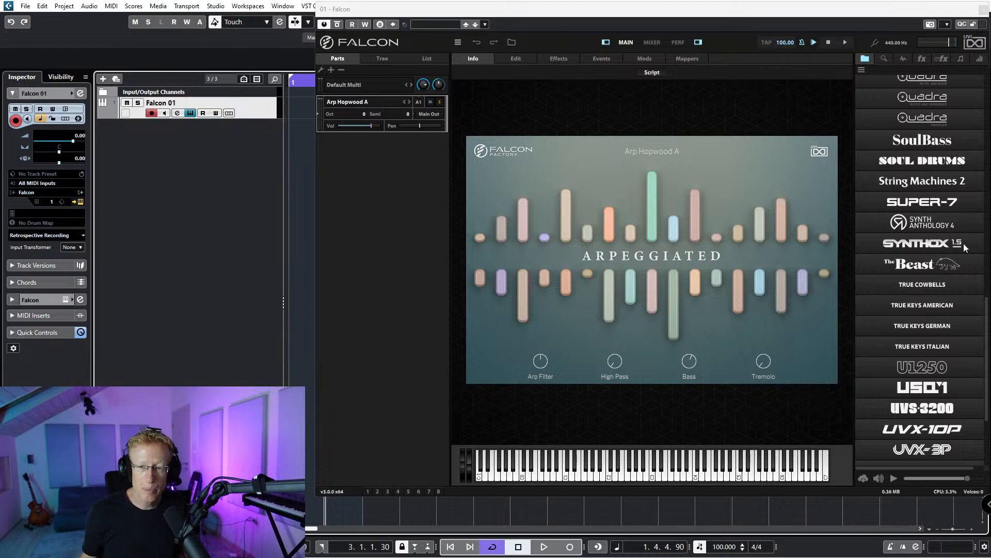
{"action": "scroll", "coordinate": [956, 258], "scroll_direction": "down", "scroll_amount": 5}
{"action": "scroll", "coordinate": [945, 274], "scroll_direction": "up", "scroll_amount": 3}
{"action": "scroll", "coordinate": [939, 289], "scroll_direction": "down", "scroll_amount": 3}
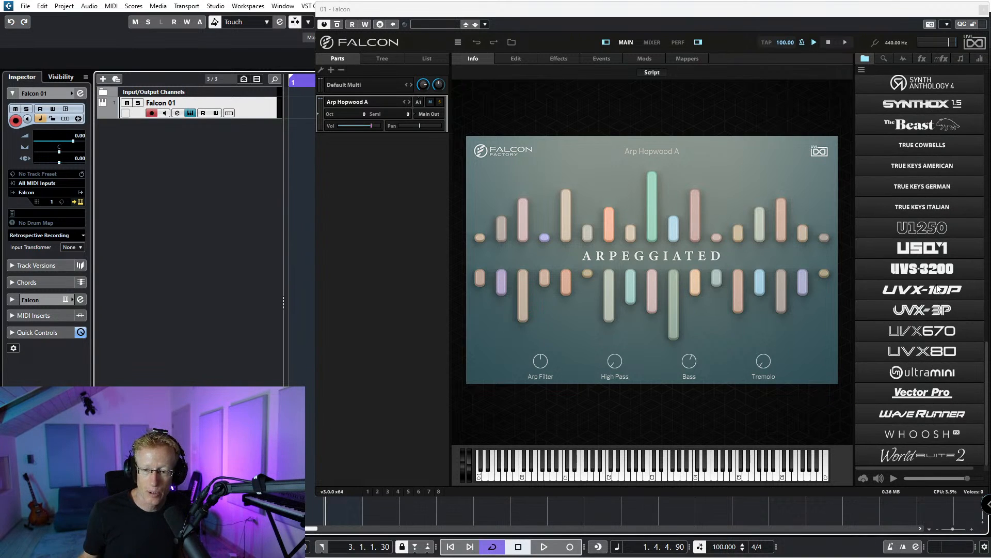
{"action": "scroll", "coordinate": [938, 288], "scroll_direction": "up", "scroll_amount": 10}
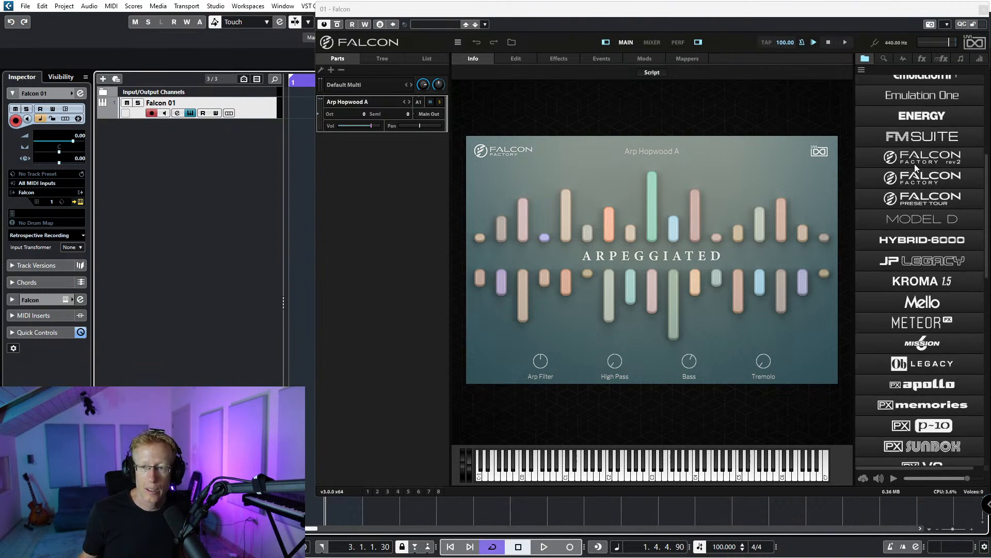
- Load the ARP Voyage preset from the Arpeggiated folder of the Falcon Factory rev2 soundbank
{"action": "left_click", "coordinate": [917, 164]}
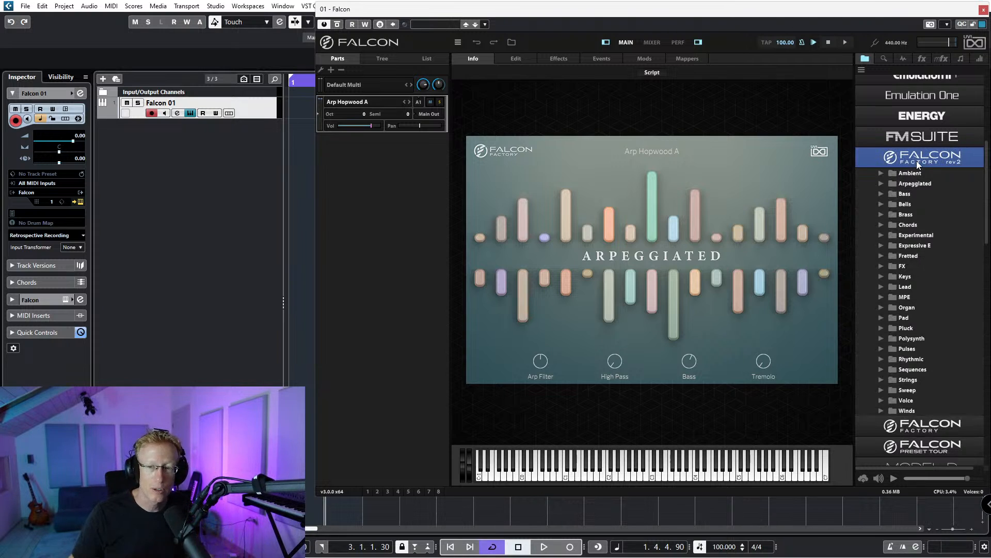
{"action": "left_click", "coordinate": [881, 185]}
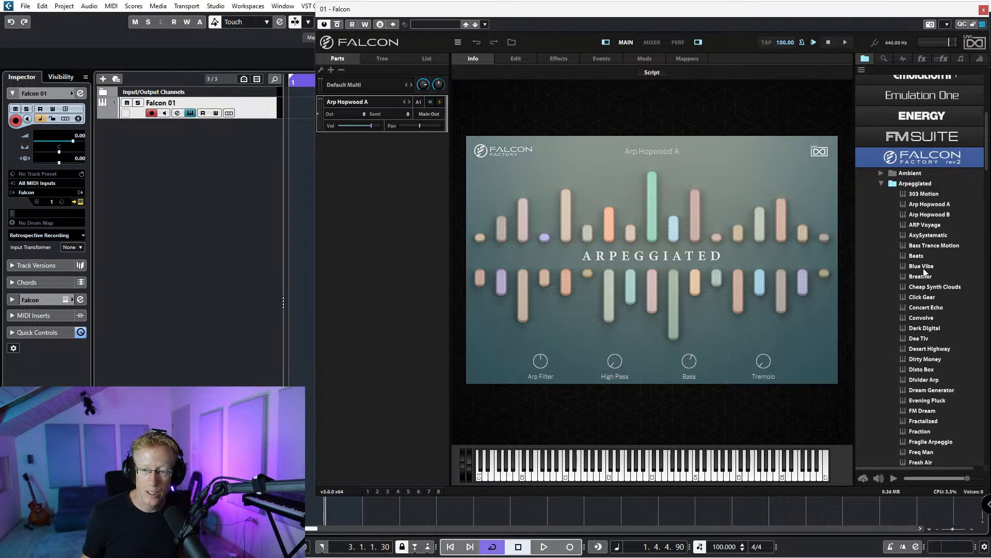
{"action": "left_click", "coordinate": [934, 226]}
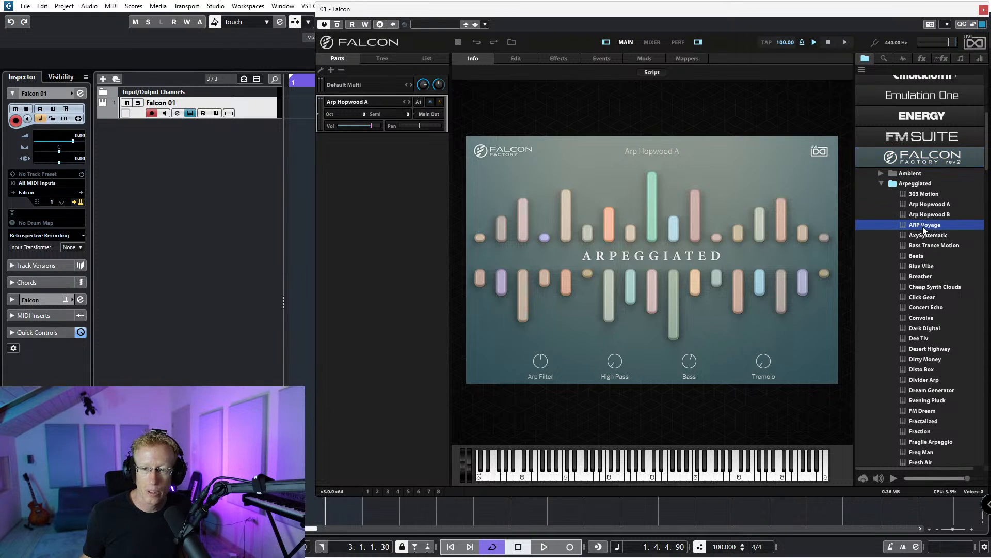
{"action": "double_click", "coordinate": [928, 226]}
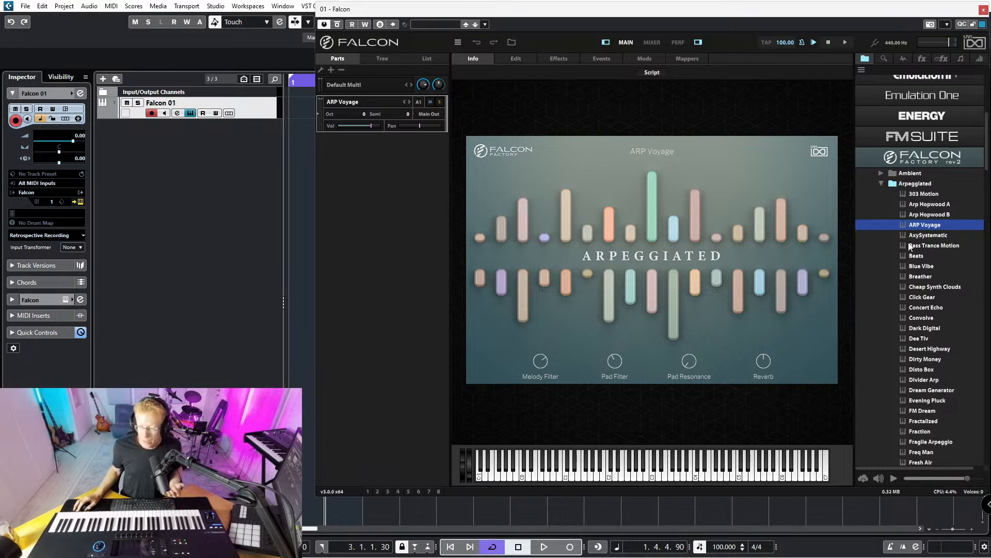
- Audition the arpeggiated presets Blue Vibe and Concert Echo one after the other
{"action": "double_click", "coordinate": [921, 266]}
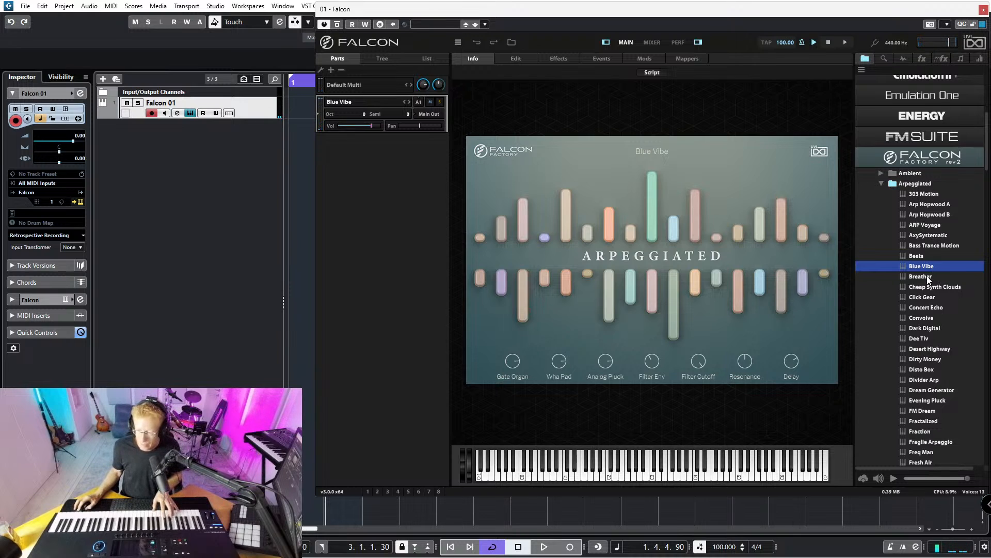
{"action": "double_click", "coordinate": [931, 308]}
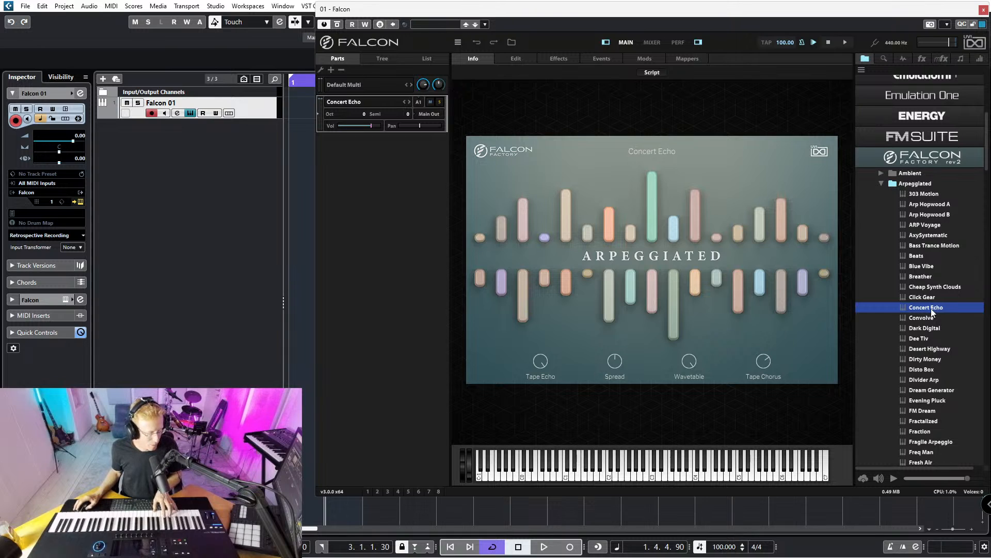
- Set the volume of the Falcon 01 track to -5.00
{"action": "double_click", "coordinate": [82, 136]}
{"action": "type", "text": "-5"}
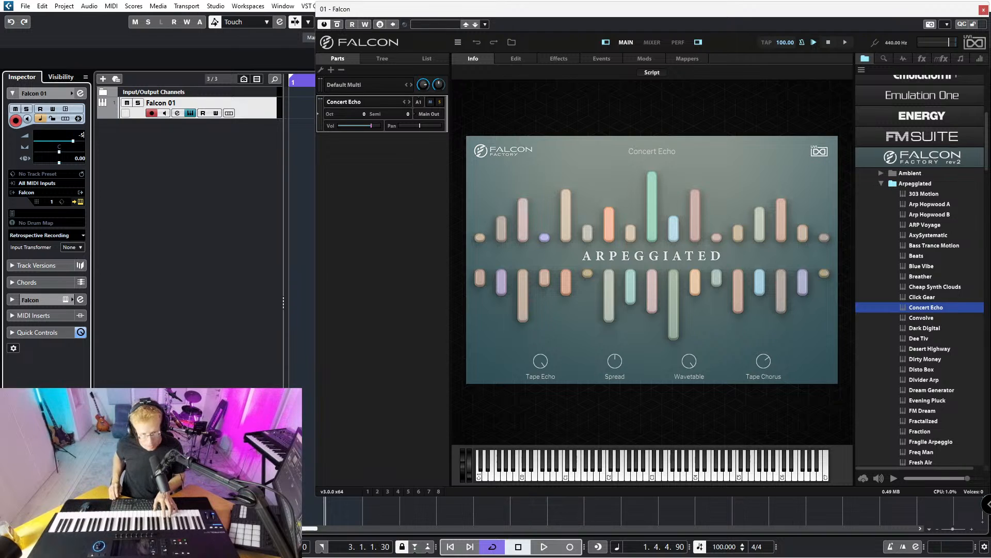
{"action": "key", "text": "Return"}
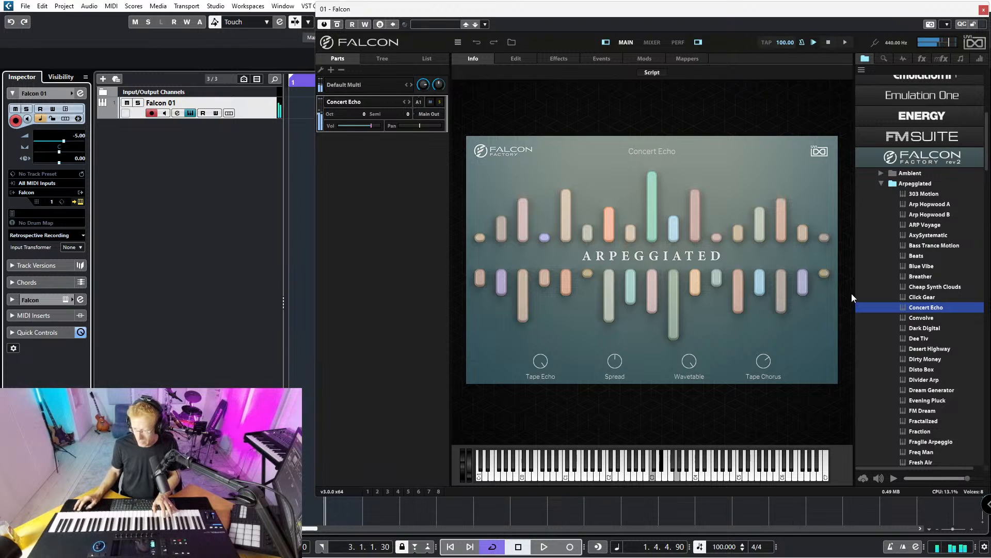
- Load the Convolve preset, check its Delay amount and collapse the Arpeggiated folder
{"action": "double_click", "coordinate": [924, 317]}
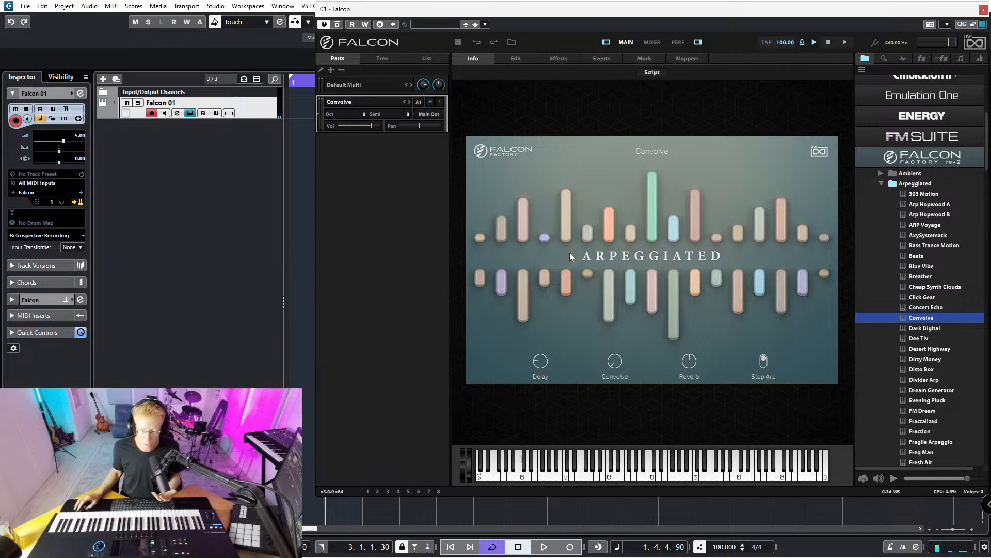
{"action": "mouse_move", "coordinate": [540, 357]}
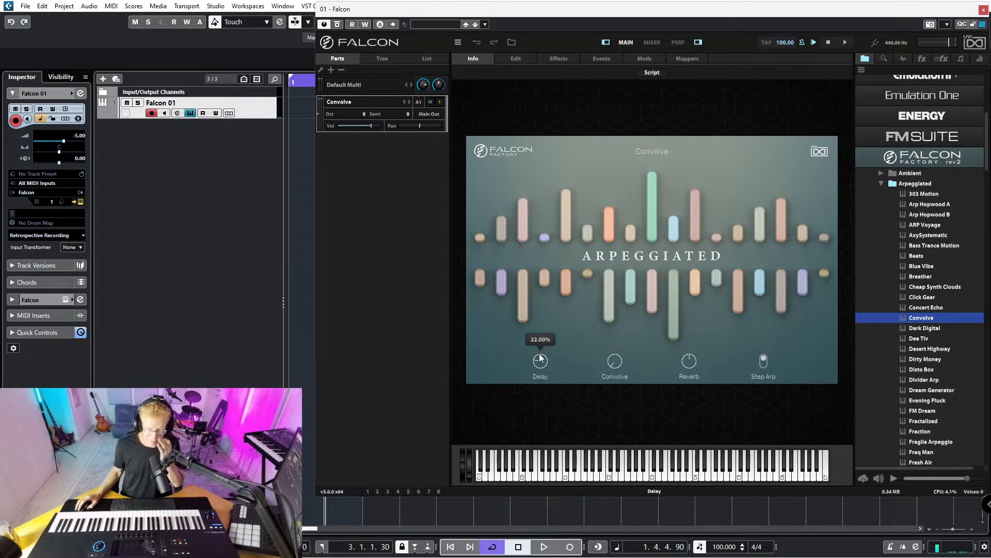
{"action": "left_click", "coordinate": [881, 184]}
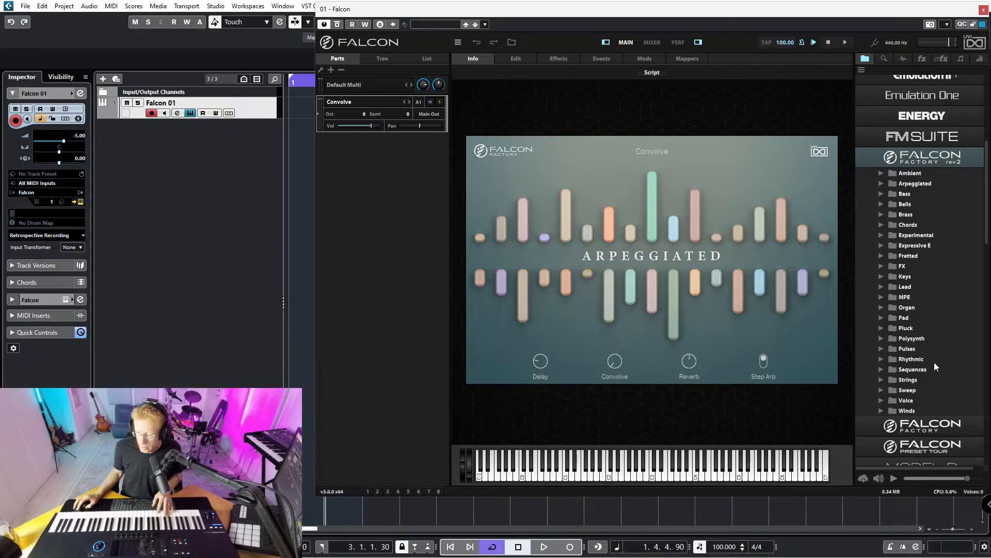
- Audition the BS Groover and Dbstp Noisy Pattern B presets from the Rhythmic folder, and collapse that folder
{"action": "left_click", "coordinate": [880, 358]}
{"action": "scroll", "coordinate": [904, 361], "scroll_direction": "down", "scroll_amount": 2}
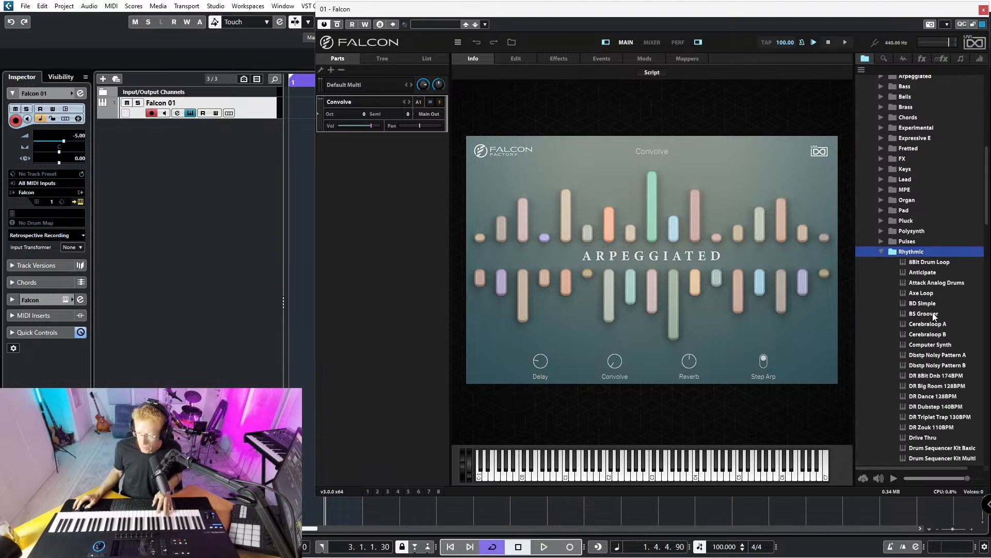
{"action": "double_click", "coordinate": [934, 315]}
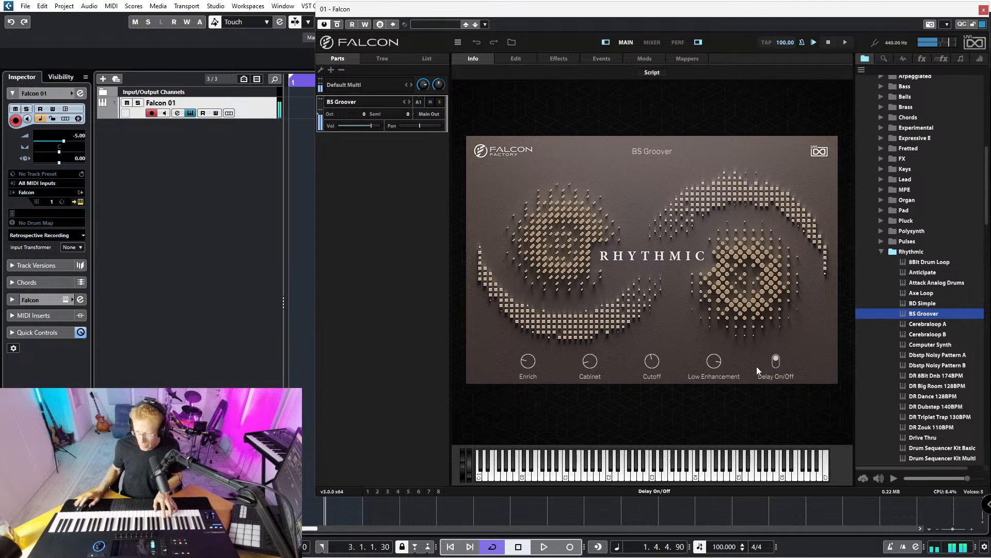
{"action": "double_click", "coordinate": [909, 364]}
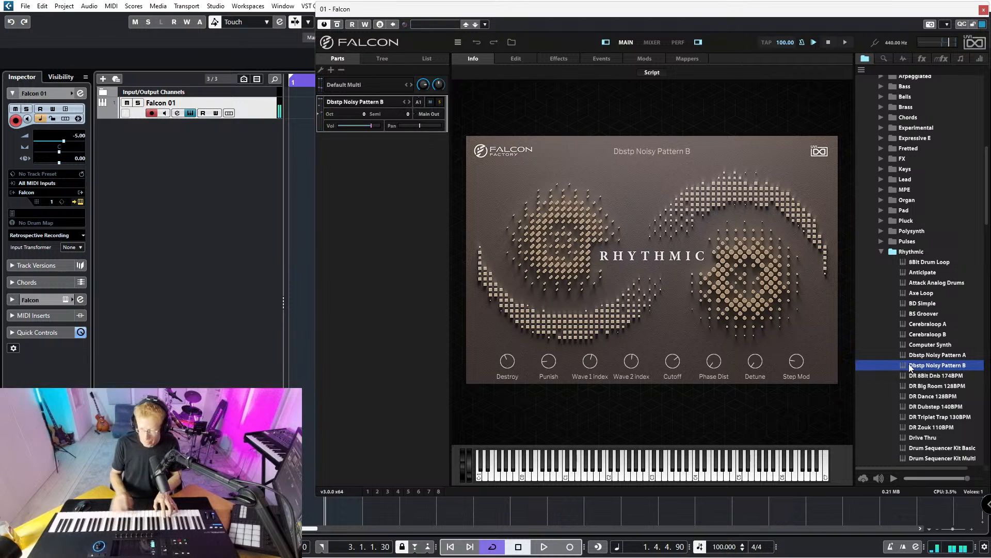
{"action": "left_click", "coordinate": [880, 252]}
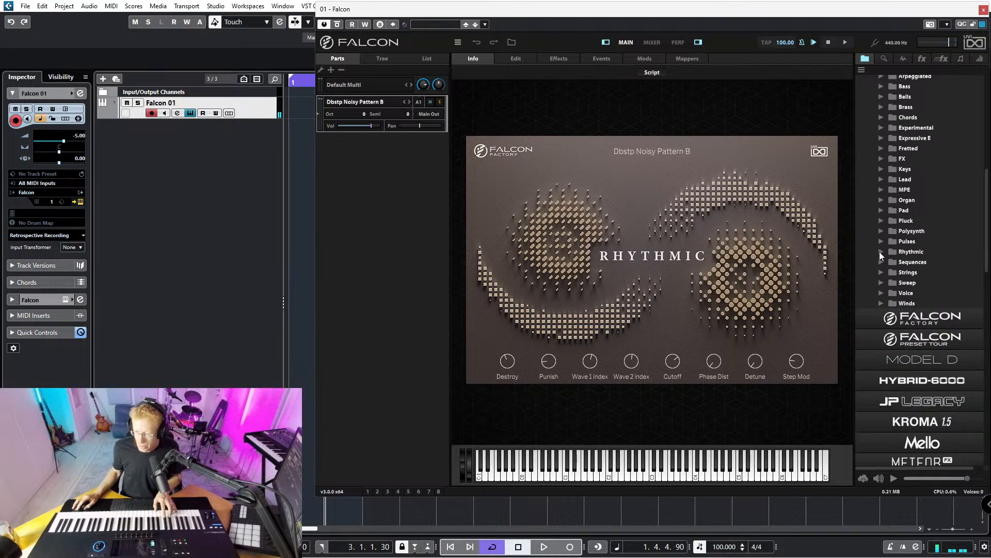
- Load the Big Table Synth Wheel preset from the Sweep folder and vary its Phase Dist, LP Cut (about 76%) and Pitch Mod controls
{"action": "left_click", "coordinate": [881, 283]}
{"action": "double_click", "coordinate": [915, 294]}
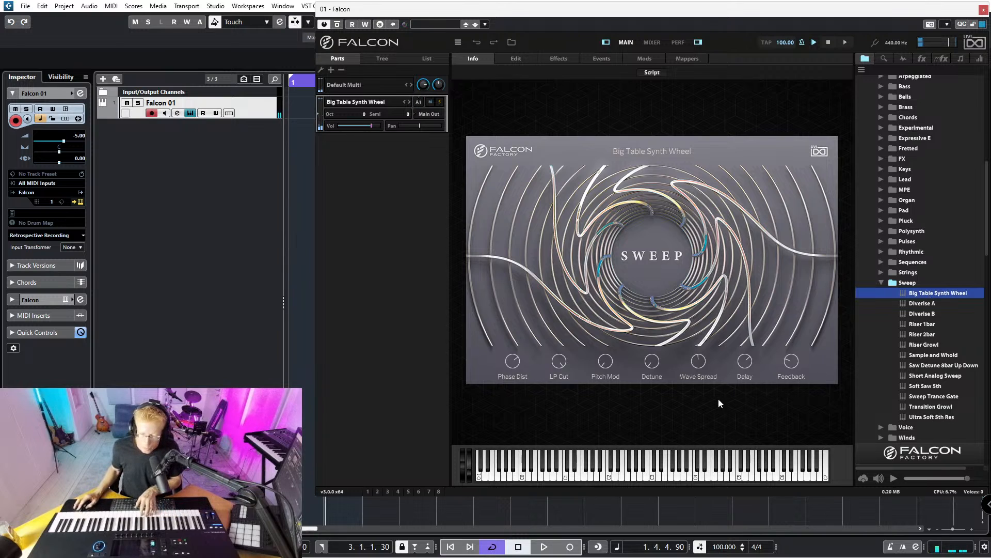
{"action": "mouse_move", "coordinate": [564, 363]}
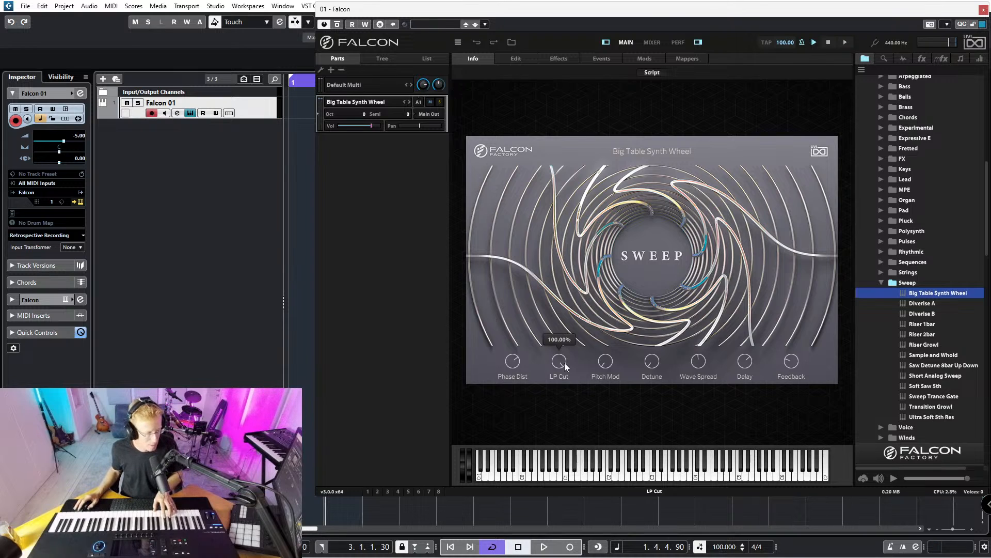
{"action": "mouse_move", "coordinate": [510, 368]}
{"action": "left_click_drag", "start_coordinate": [510, 367], "coordinate": [527, 480]}
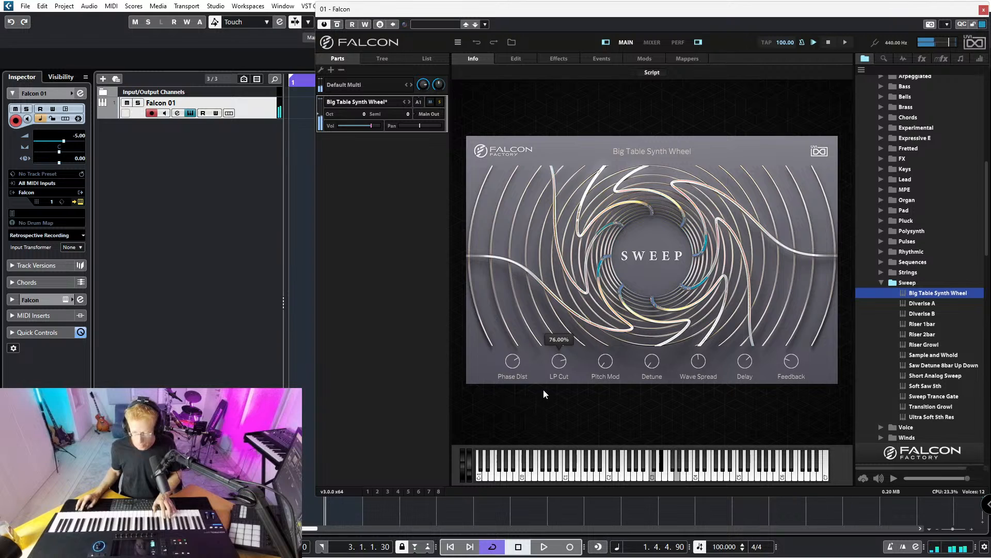
{"action": "left_click_drag", "start_coordinate": [612, 312], "coordinate": [671, 255]}
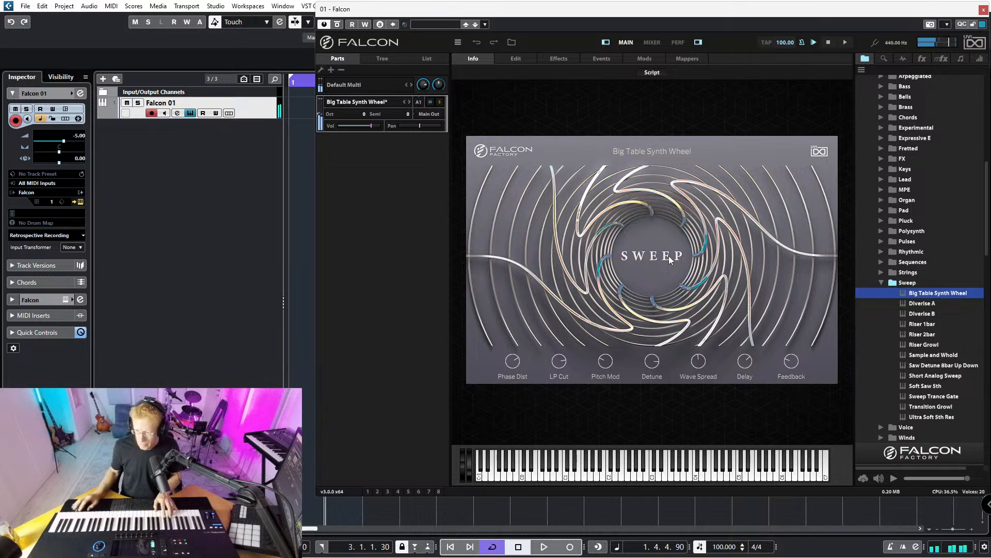
- Load the Diverise A sweep preset and add 303 Possibilities from the Bass folder as a second part below it
{"action": "double_click", "coordinate": [907, 302]}
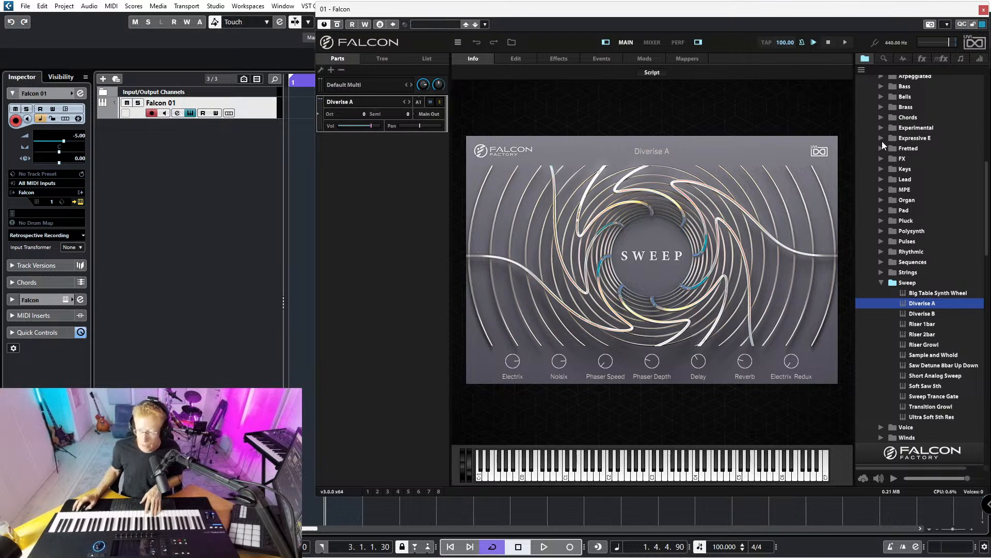
{"action": "scroll", "coordinate": [888, 132], "scroll_direction": "up", "scroll_amount": 2}
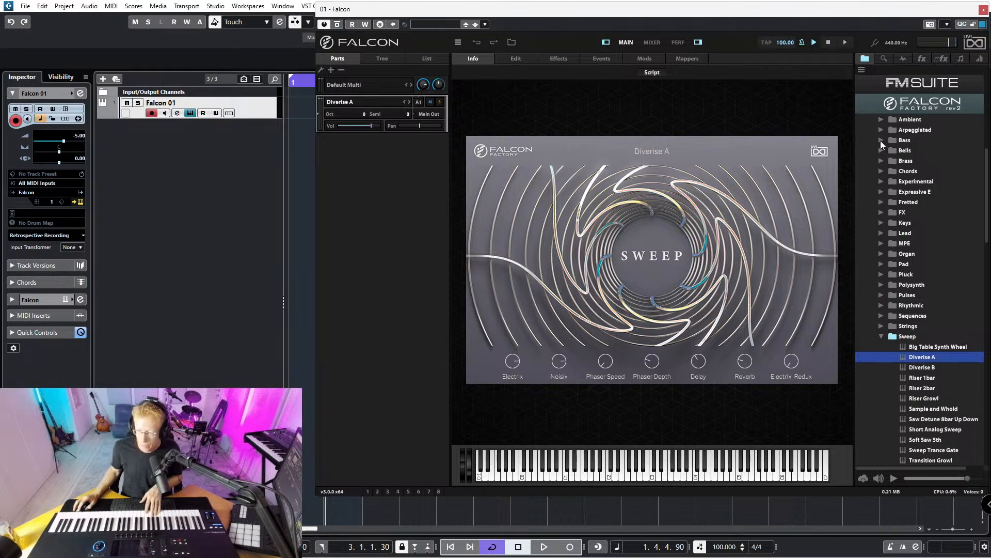
{"action": "left_click", "coordinate": [881, 140]}
{"action": "left_click", "coordinate": [936, 163]}
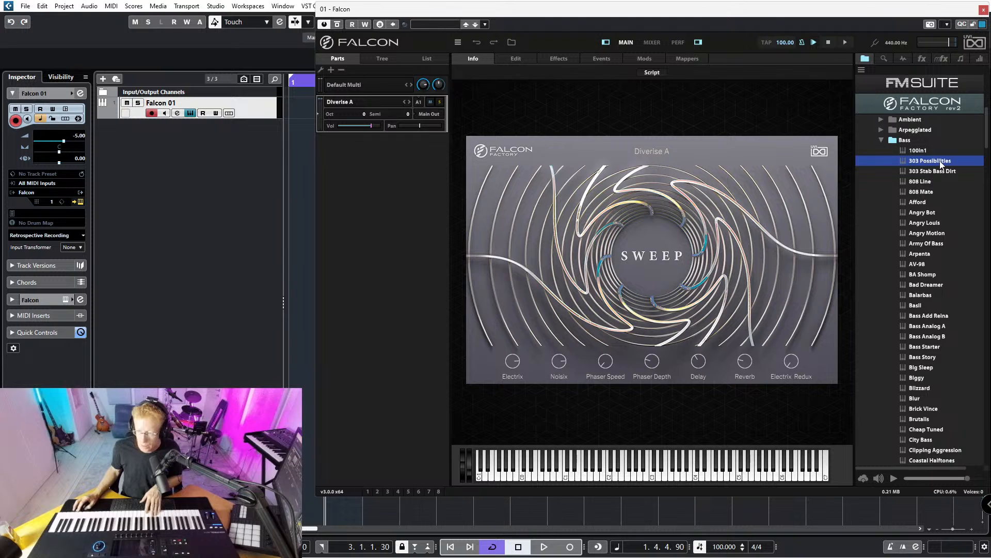
{"action": "left_click_drag", "start_coordinate": [940, 164], "coordinate": [401, 147]}
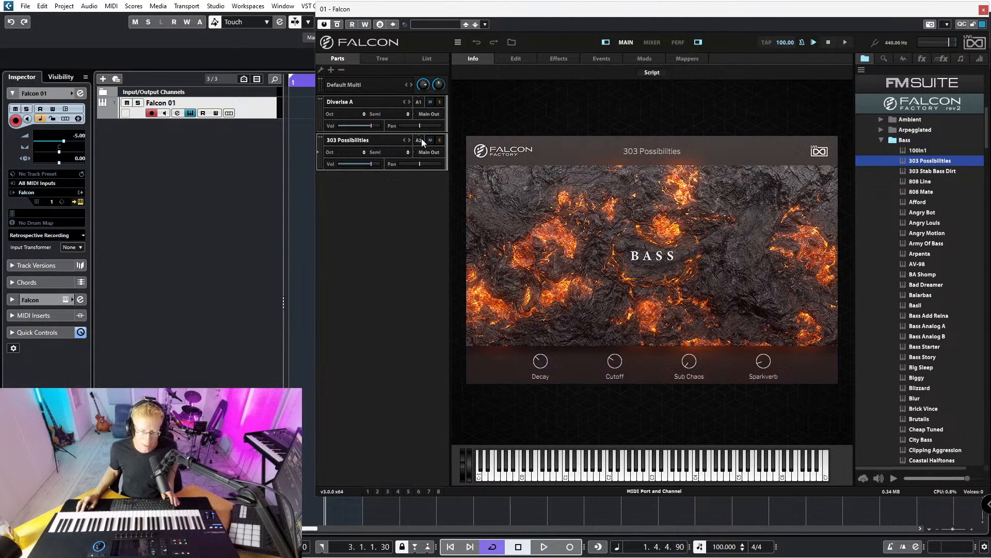
- Set the MIDI channel of the Diverise A and 303 Possibilities parts to Omni
{"action": "left_click", "coordinate": [419, 139]}
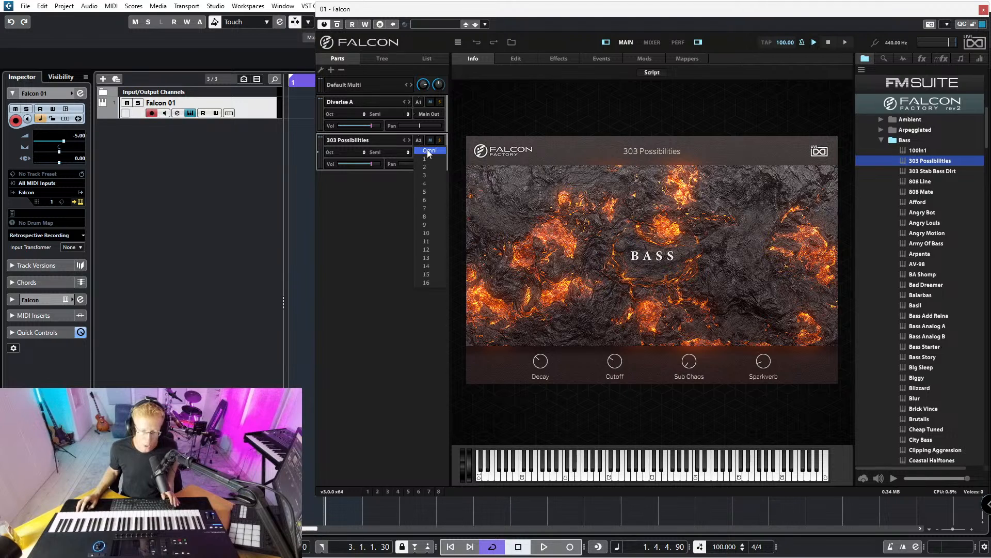
{"action": "left_click", "coordinate": [427, 151]}
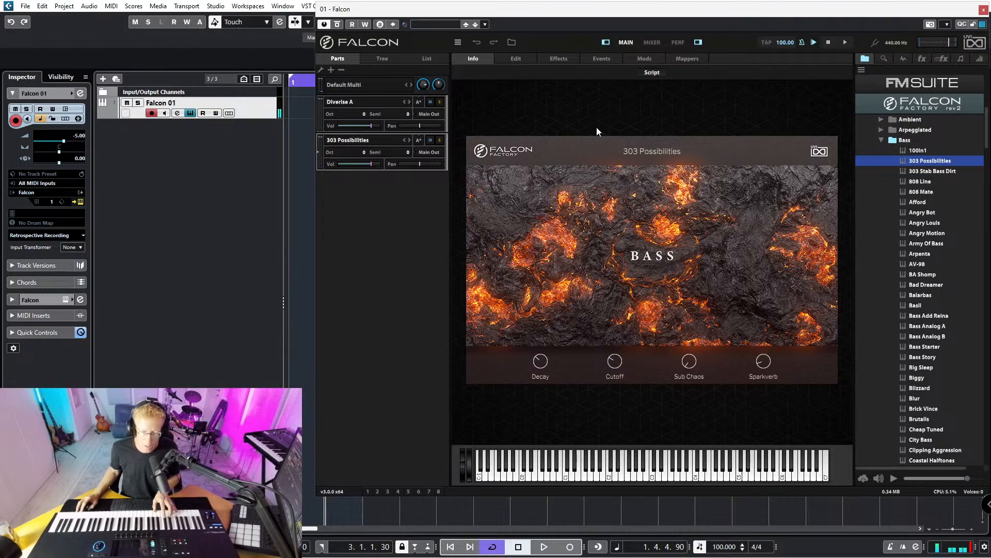
- Replace the first part with 303 Motion and next with Arp Hopwood B from the Arpeggiated folder, and collapse that folder
{"action": "left_click", "coordinate": [881, 129]}
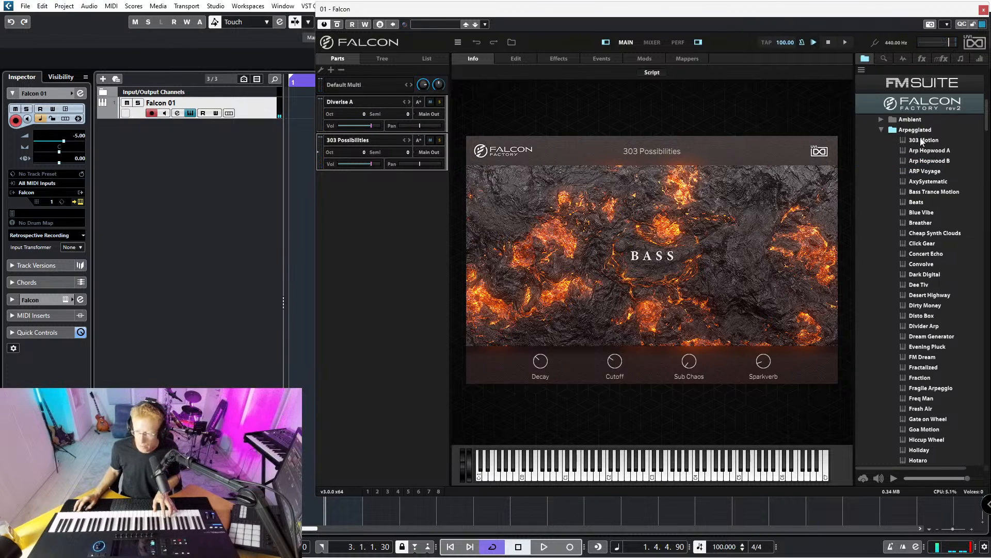
{"action": "left_click", "coordinate": [925, 140]}
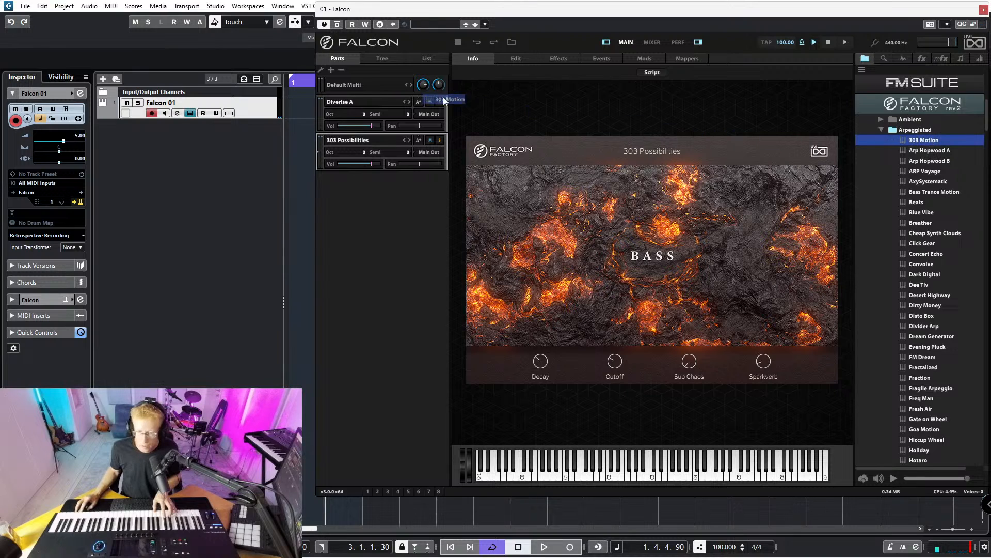
{"action": "left_click", "coordinate": [395, 108]}
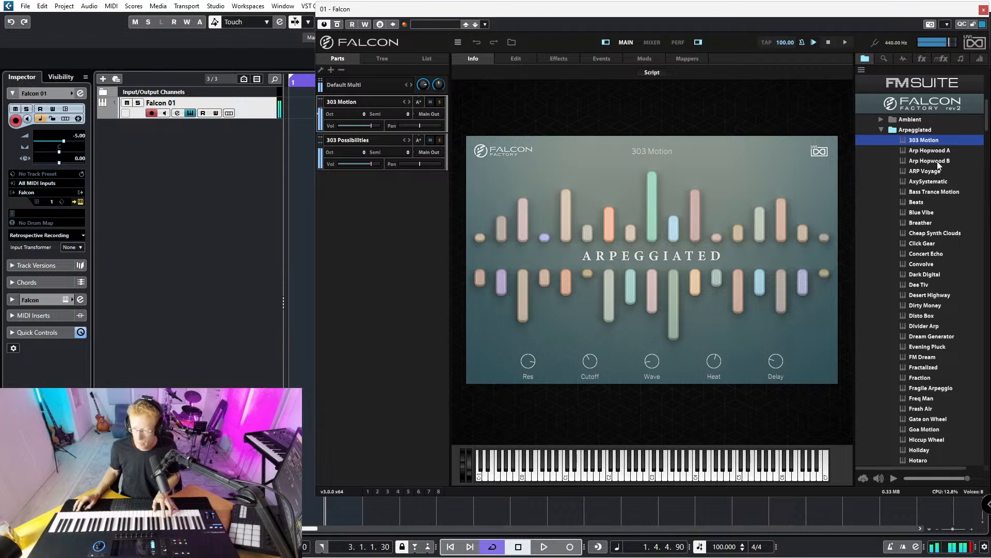
{"action": "left_click_drag", "start_coordinate": [927, 160], "coordinate": [382, 113]}
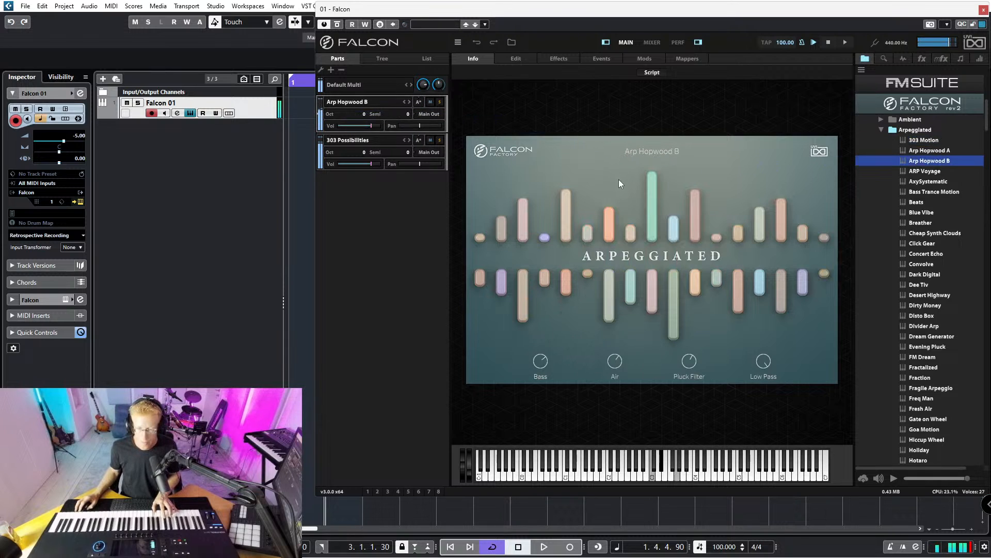
{"action": "left_click", "coordinate": [882, 130]}
- Add Earth Stood Still from the Ambient folder as a third part on the Omni channel, and replace its preset with Abyss
{"action": "left_click", "coordinate": [882, 120]}
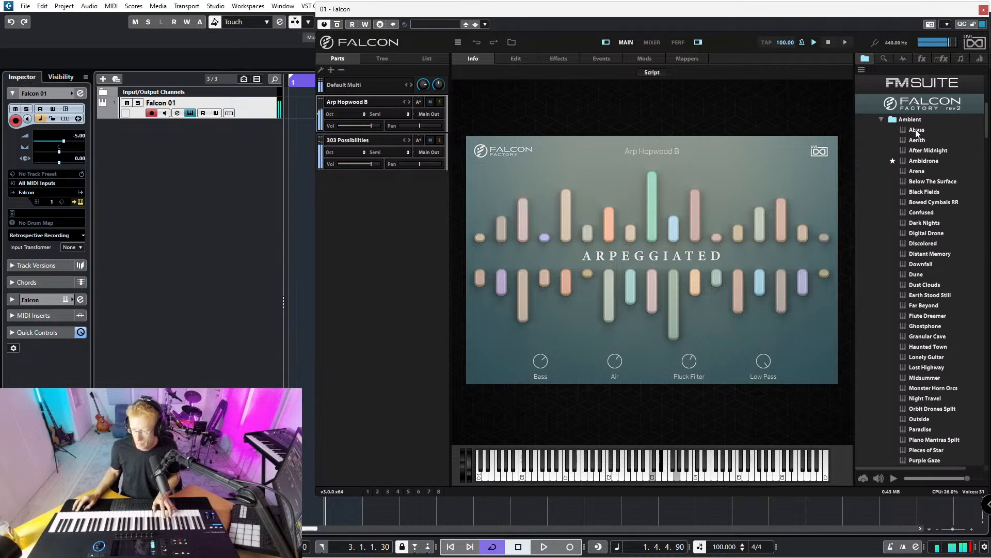
{"action": "left_click_drag", "start_coordinate": [919, 298], "coordinate": [367, 209]}
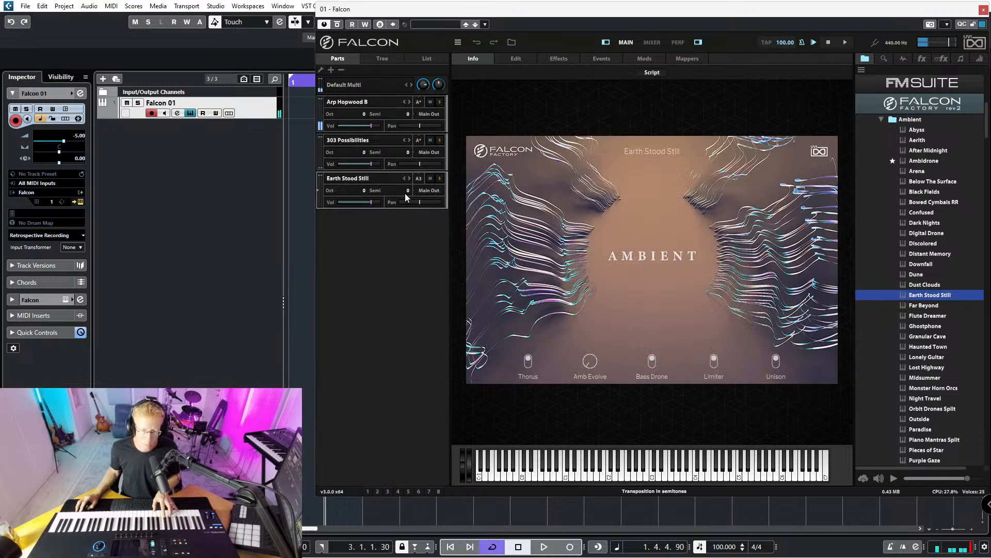
{"action": "left_click", "coordinate": [418, 178]}
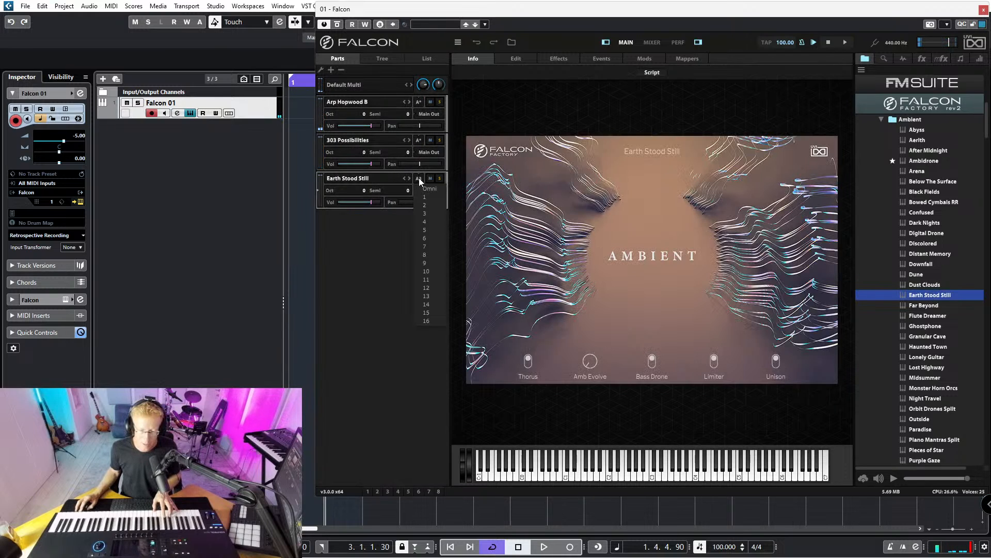
{"action": "left_click", "coordinate": [426, 189]}
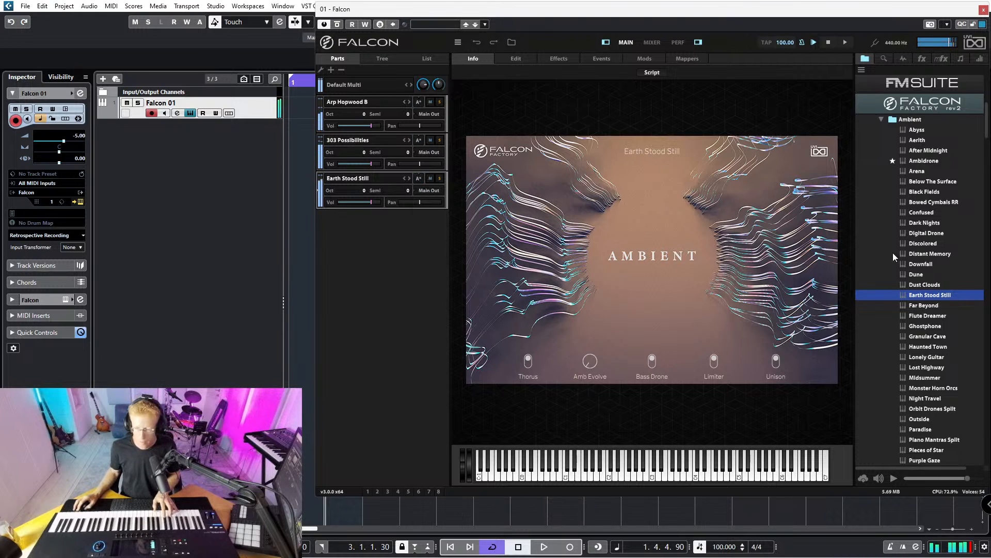
{"action": "left_click", "coordinate": [933, 327]}
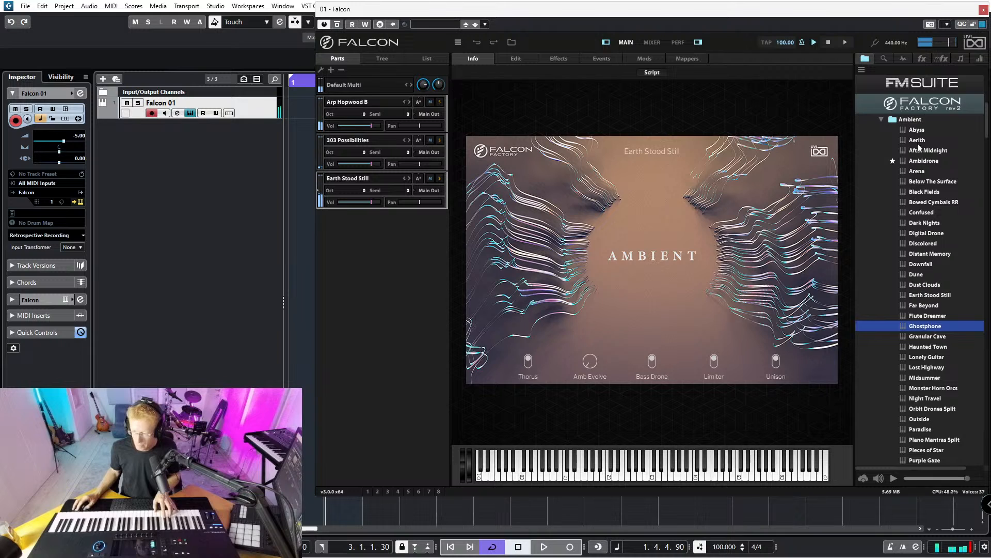
{"action": "left_click_drag", "start_coordinate": [918, 130], "coordinate": [369, 199]}
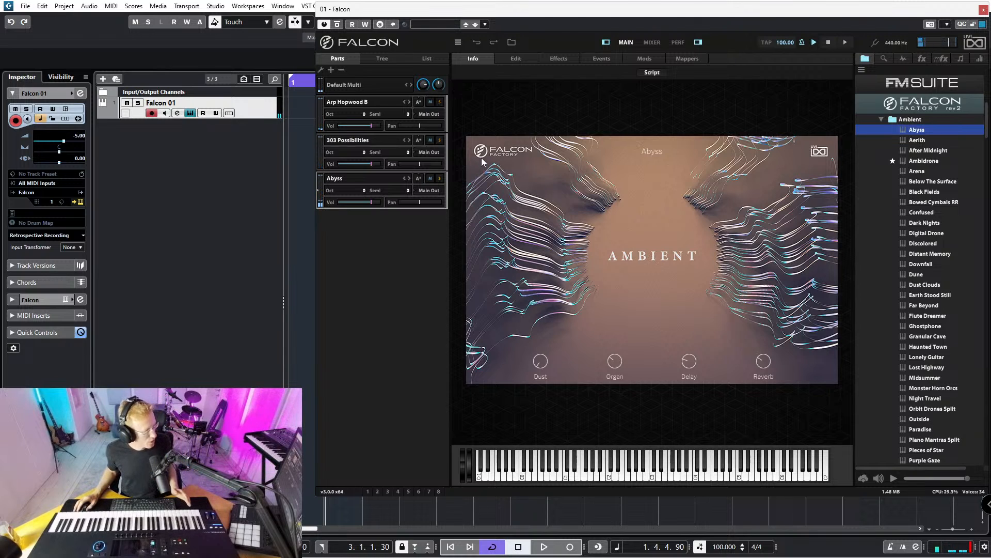
- Save the three-part multi under the file name aaa in the Qanun folder
{"action": "left_click", "coordinate": [457, 43]}
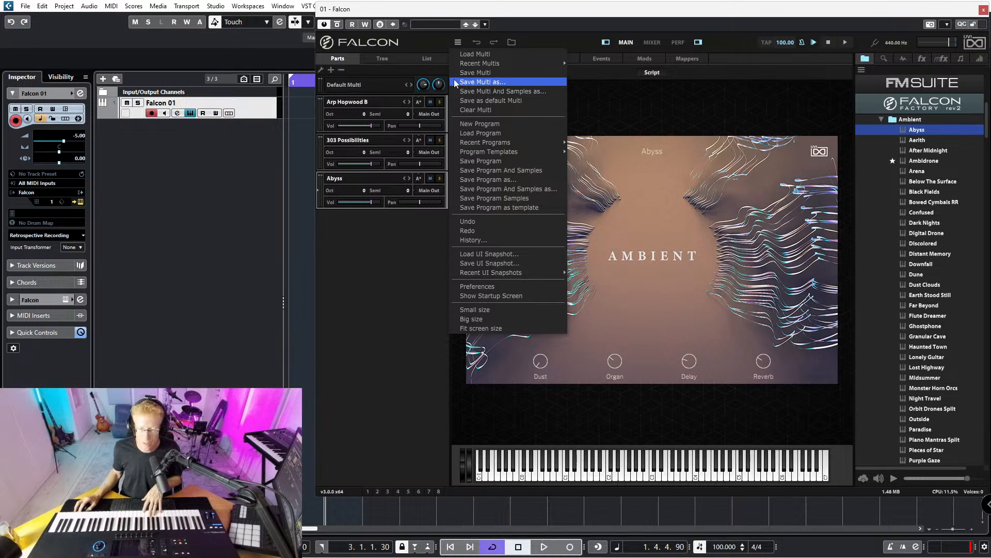
{"action": "left_click", "coordinate": [494, 83]}
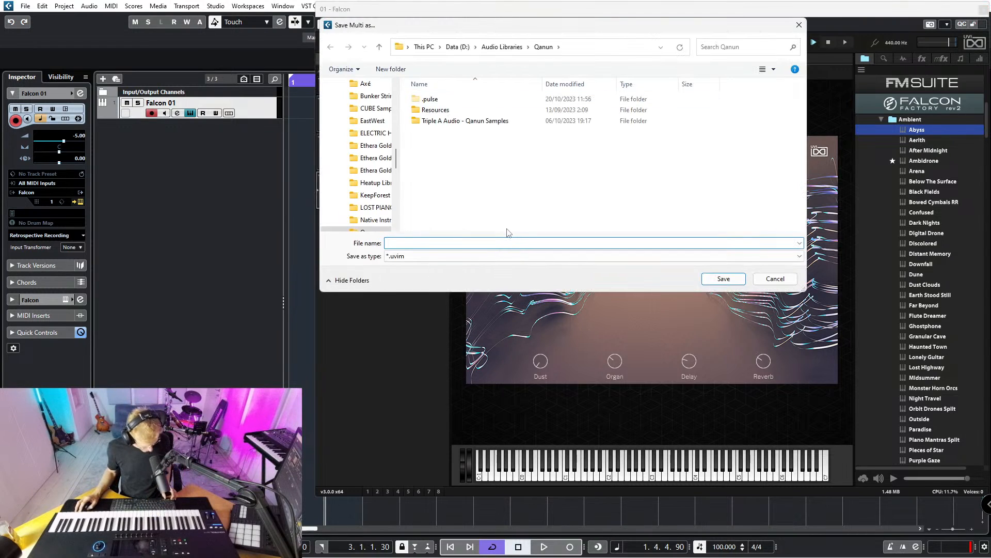
{"action": "type", "text": "www"}
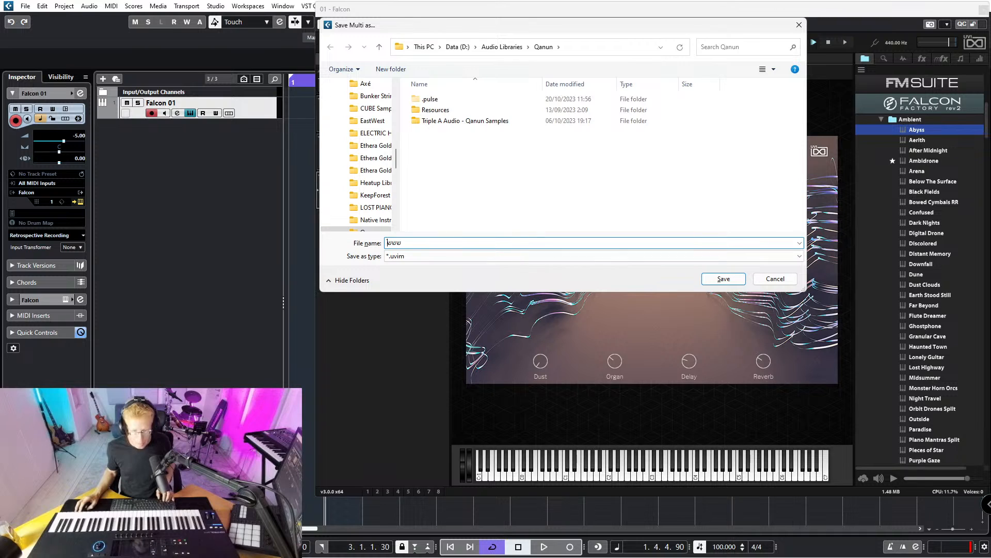
{"action": "type", "text": "a"}
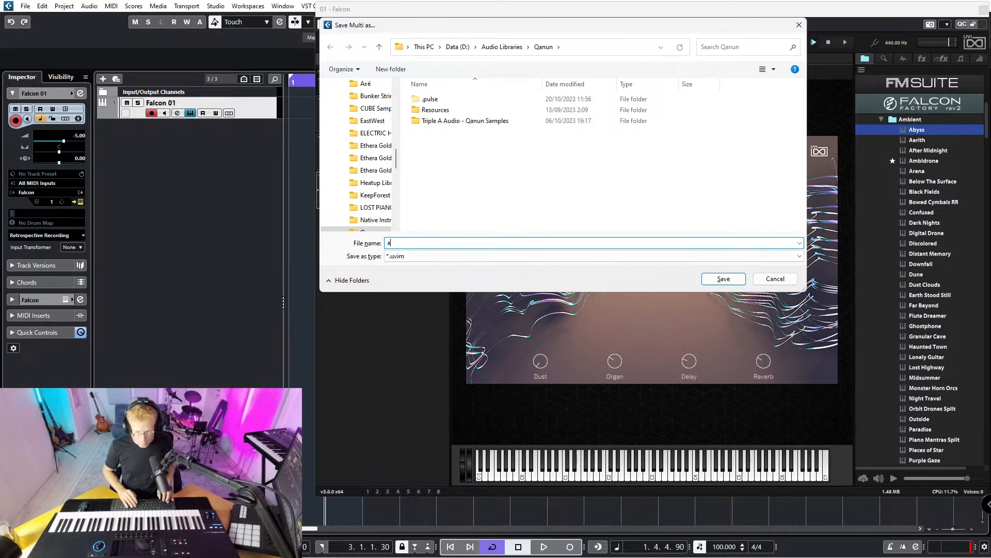
{"action": "type", "text": "aa"}
{"action": "key", "text": "Return"}
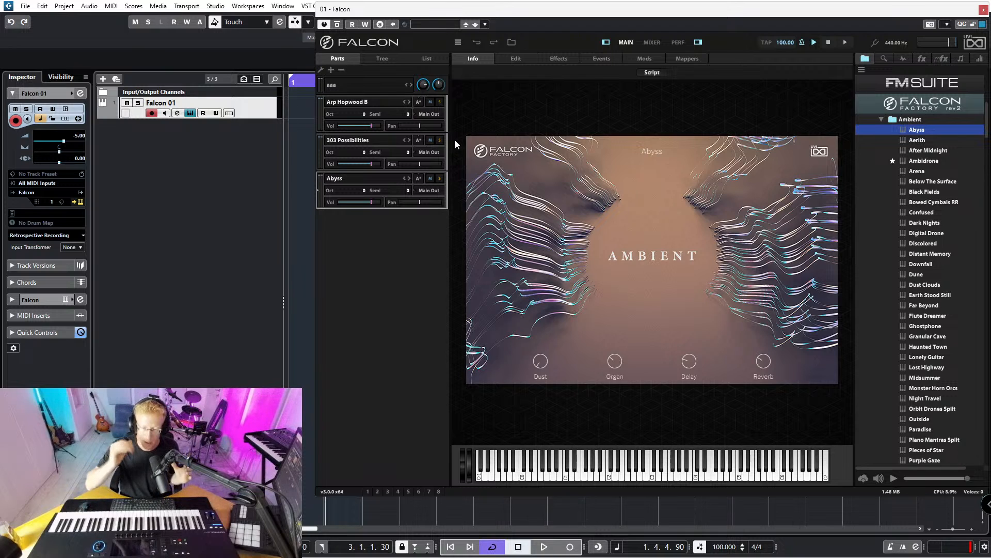
- Clear the multi, collapse the Ambient and Bass folders, and load the Arrival preset from the Pad folder
{"action": "left_click", "coordinate": [457, 43]}
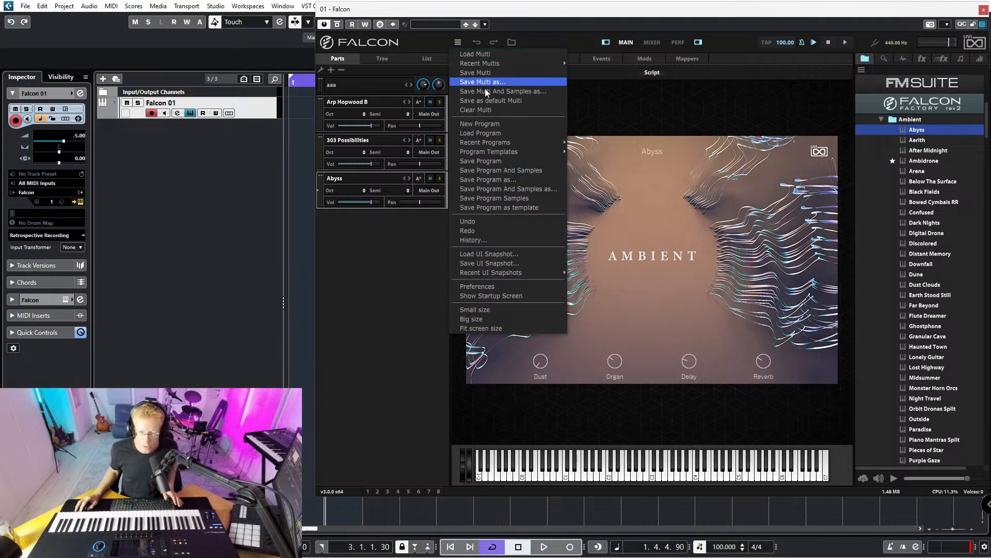
{"action": "left_click", "coordinate": [487, 109]}
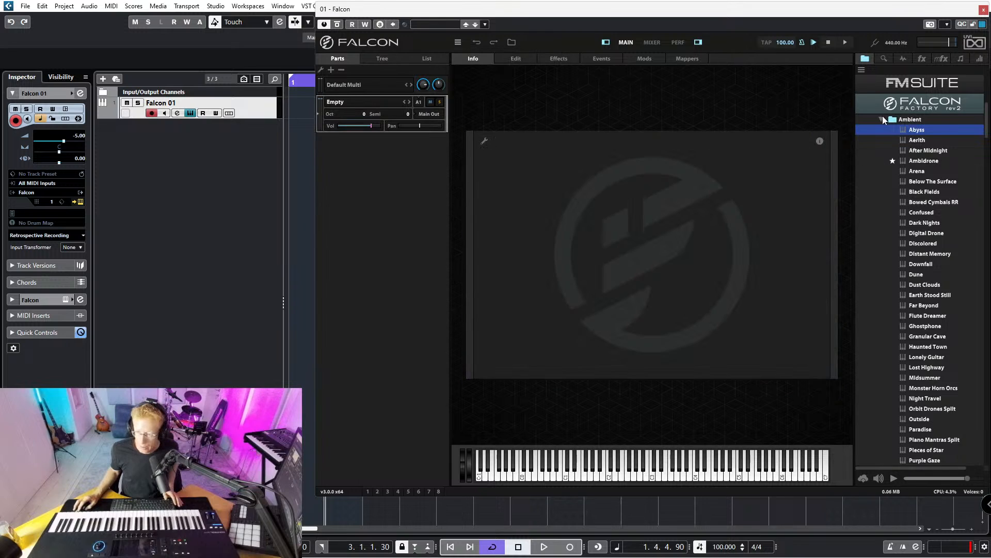
{"action": "left_click", "coordinate": [882, 119]}
{"action": "left_click", "coordinate": [883, 141]}
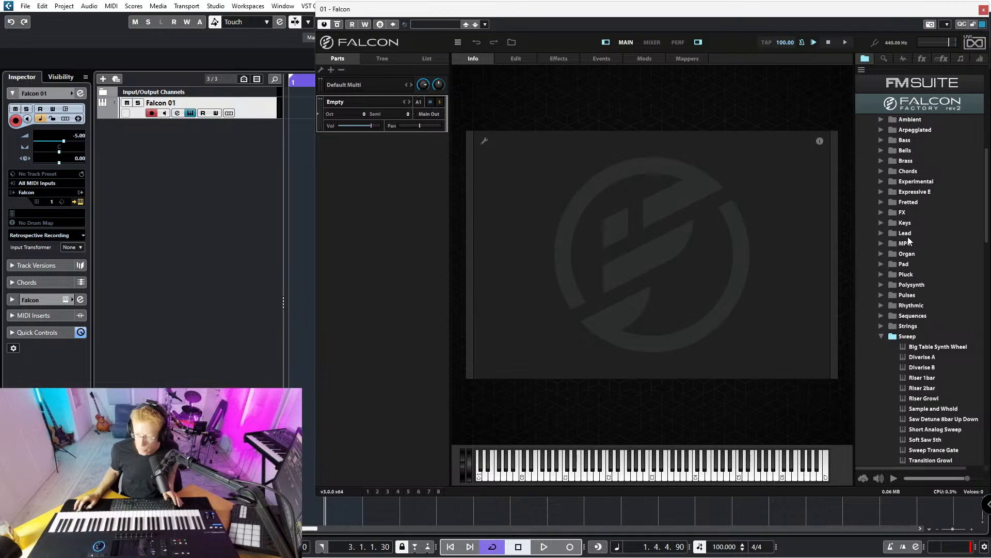
{"action": "left_click", "coordinate": [907, 265]}
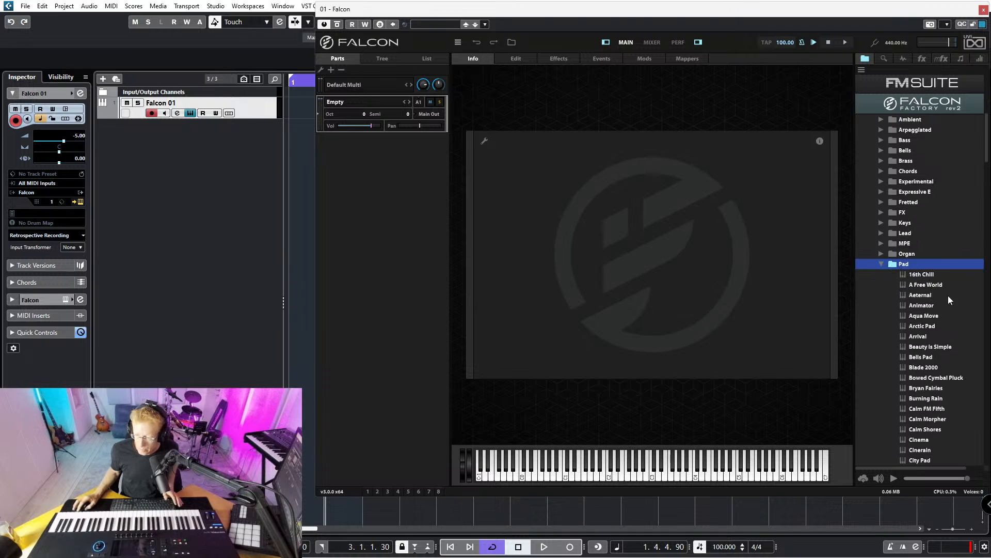
{"action": "double_click", "coordinate": [917, 336]}
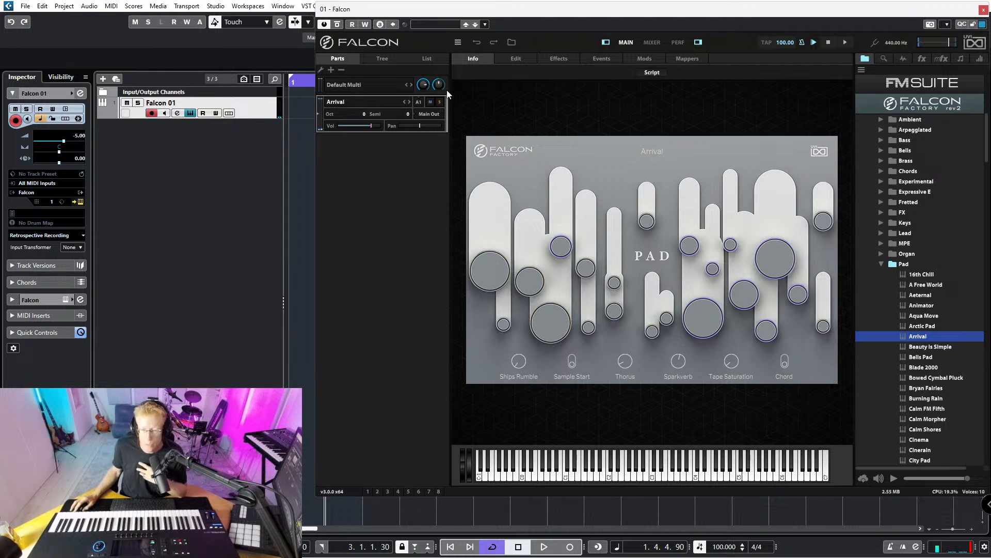
- Examine the Arrival program's edit, effects, events, modulation and mapper settings, and return to the edit view
{"action": "left_click", "coordinate": [520, 59]}
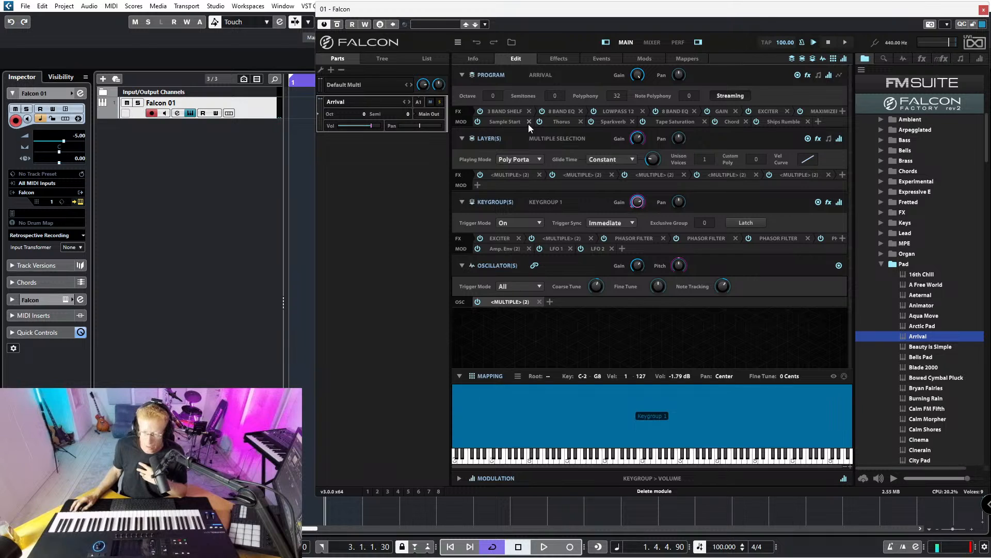
{"action": "left_click", "coordinate": [556, 59]}
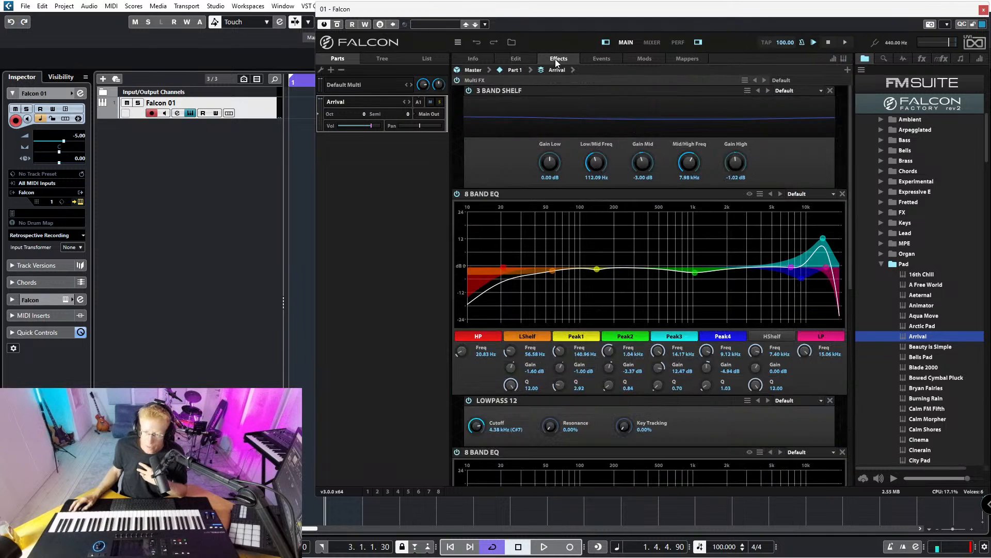
{"action": "left_click", "coordinate": [605, 58]}
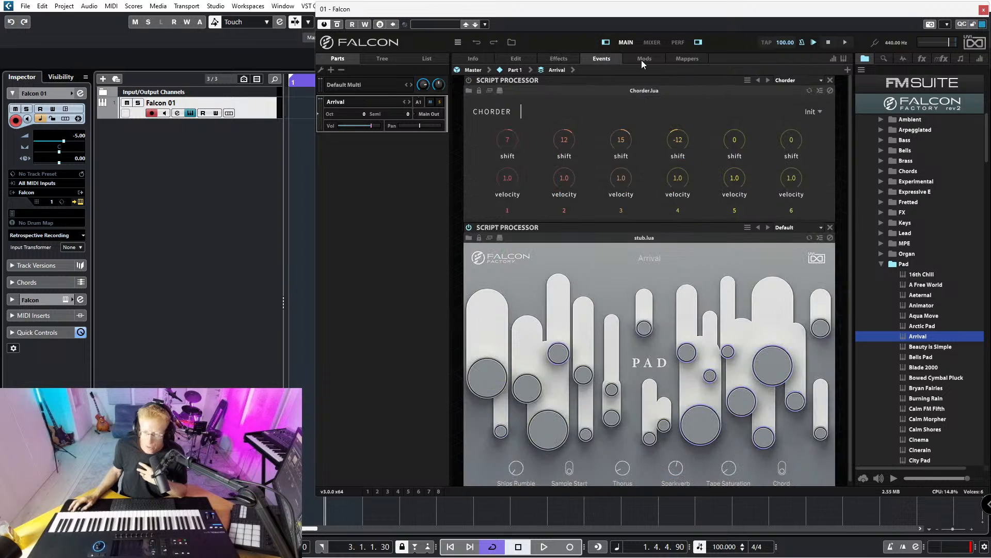
{"action": "left_click", "coordinate": [643, 59]}
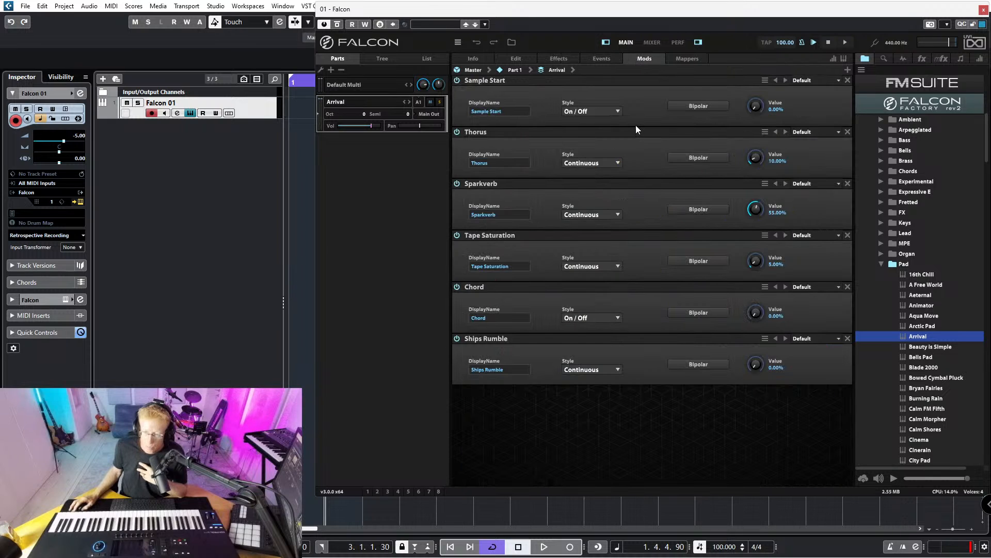
{"action": "left_click", "coordinate": [680, 59]}
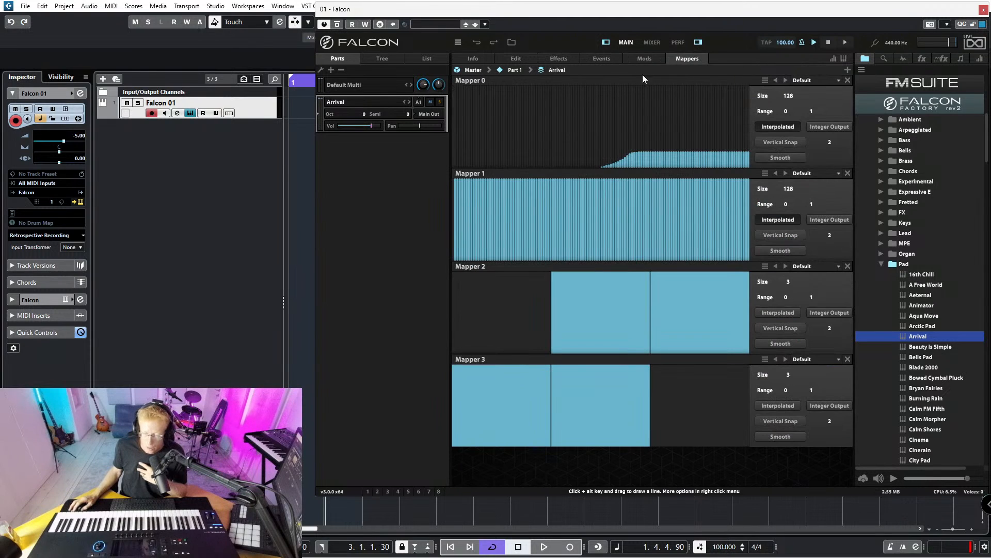
{"action": "left_click", "coordinate": [502, 59]}
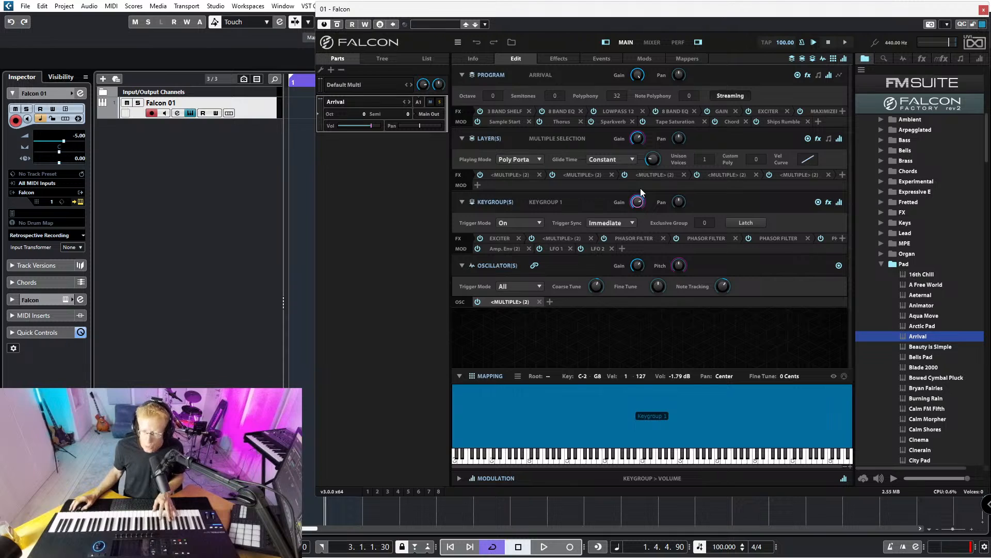
- View the instrument as a tree, collapse the Arrival program in it, and compare it with the parts view
{"action": "left_click", "coordinate": [385, 58]}
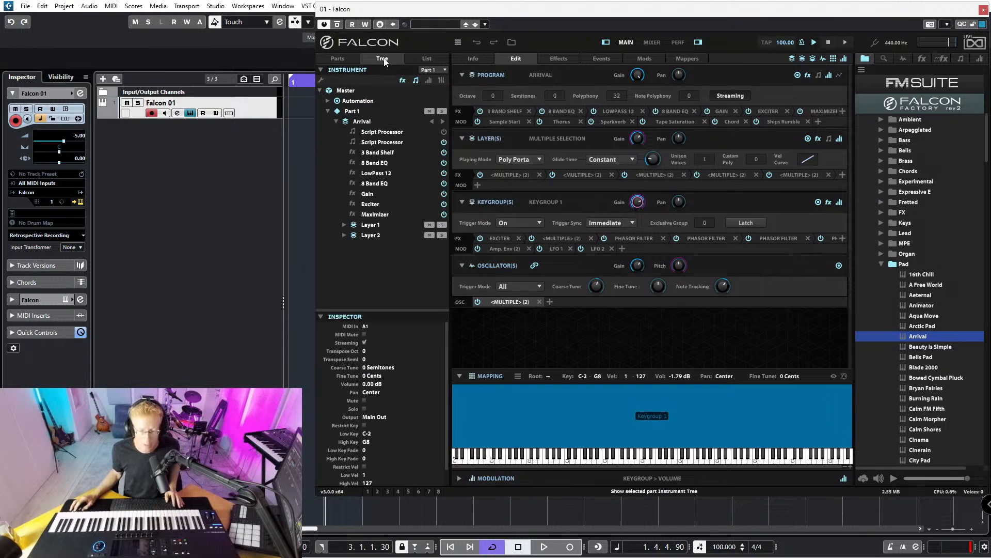
{"action": "left_click", "coordinate": [336, 121]}
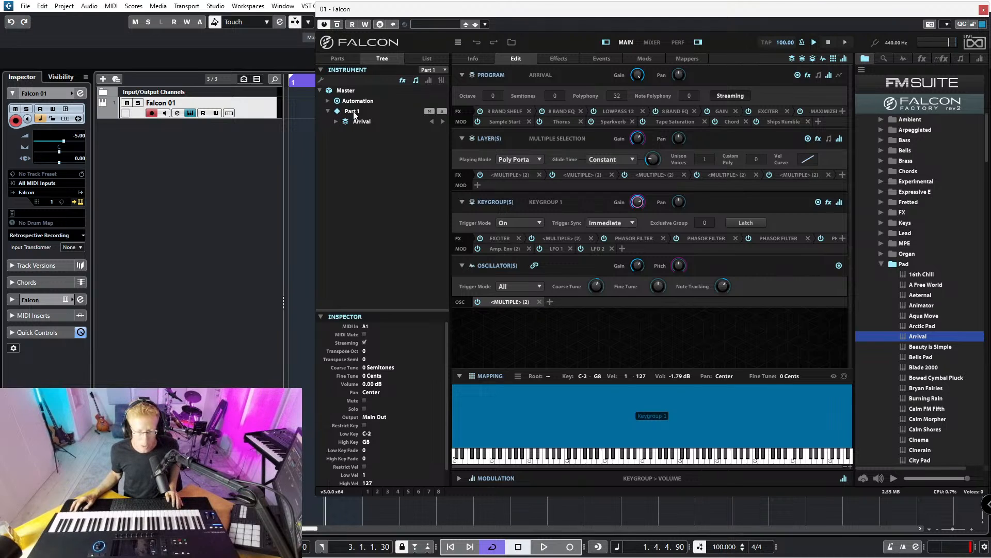
{"action": "left_click", "coordinate": [337, 58]}
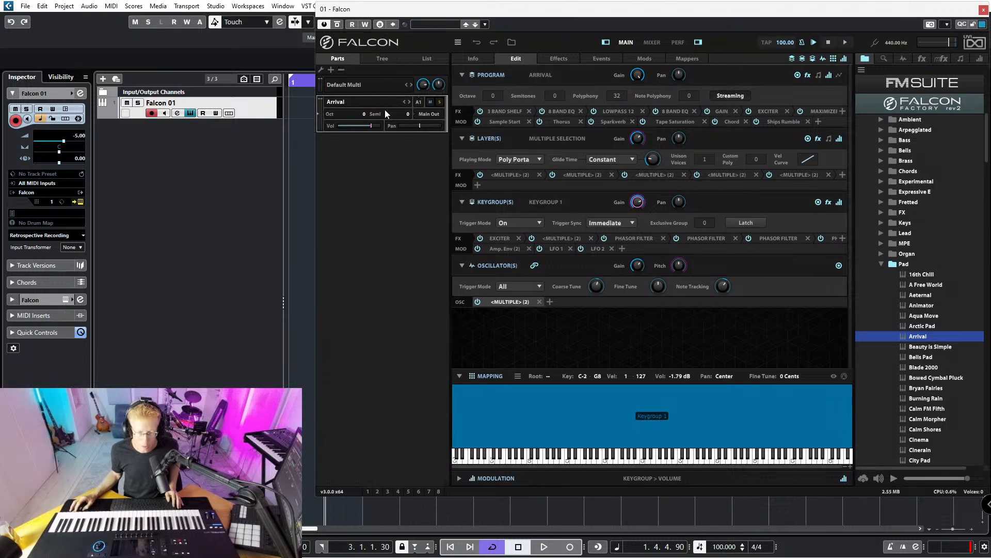
{"action": "left_click", "coordinate": [372, 57]}
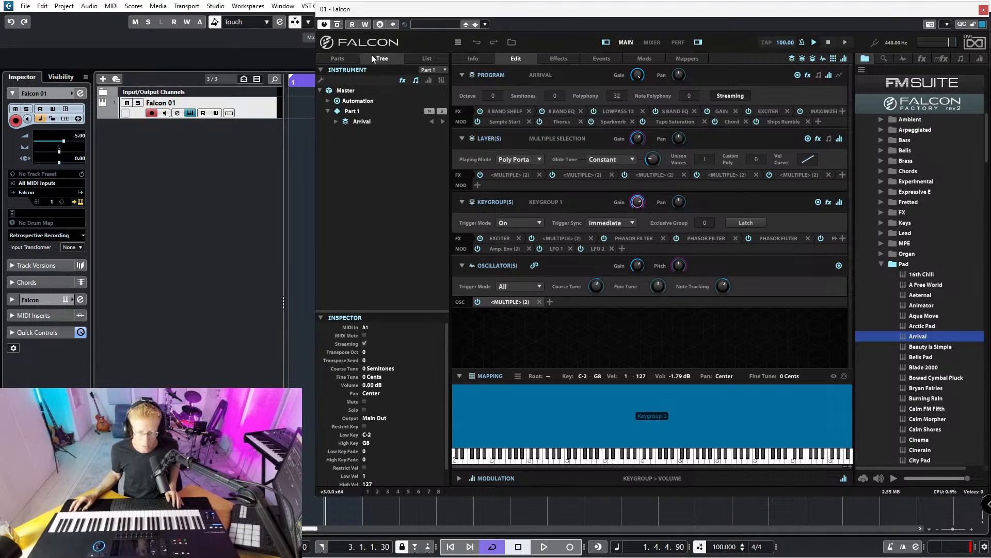
- Expand Arrival and its layers in the instrument tree, and inspect Layer 1's effects and Stretch oscillator settings
{"action": "left_click", "coordinate": [335, 122]}
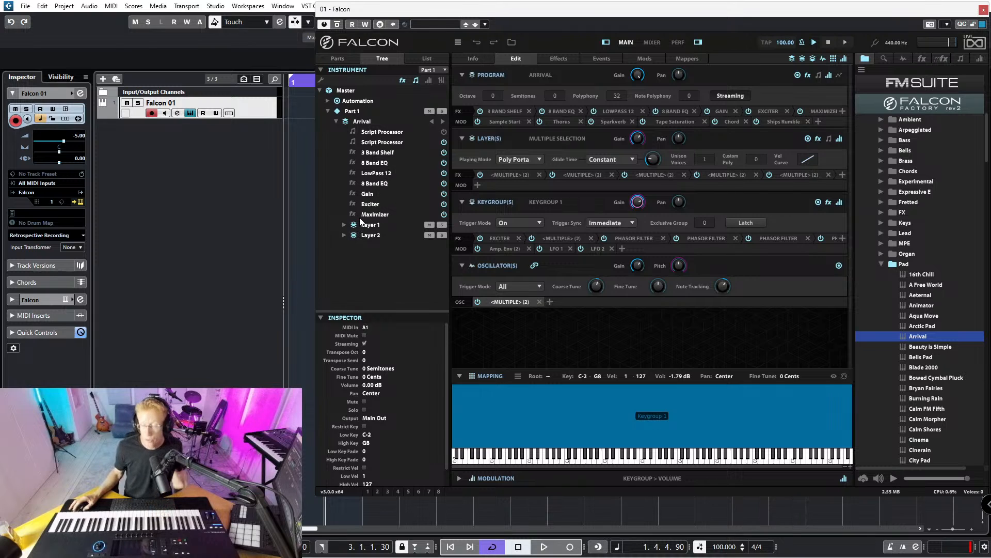
{"action": "left_click", "coordinate": [343, 233]}
{"action": "left_click", "coordinate": [343, 224]}
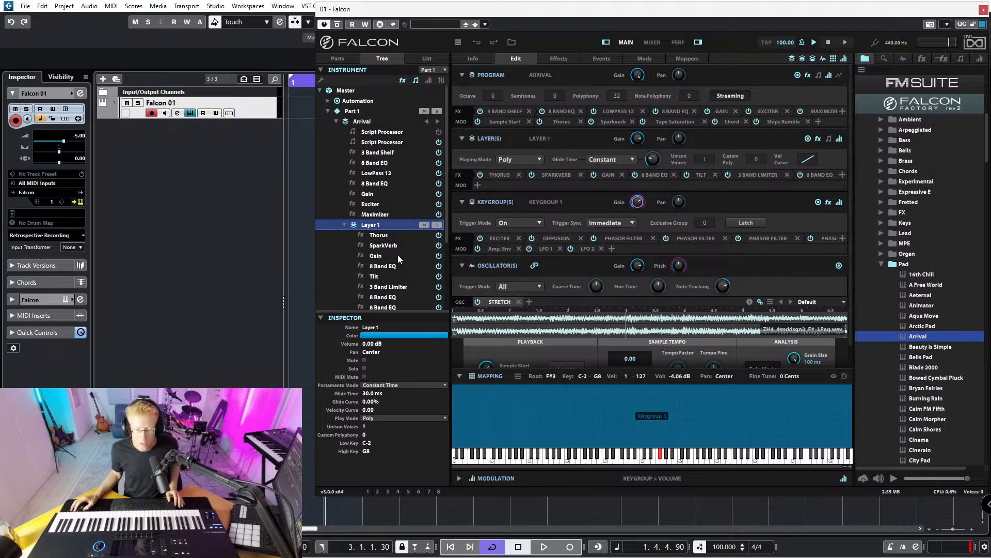
{"action": "scroll", "coordinate": [506, 237], "scroll_direction": "down", "scroll_amount": 1}
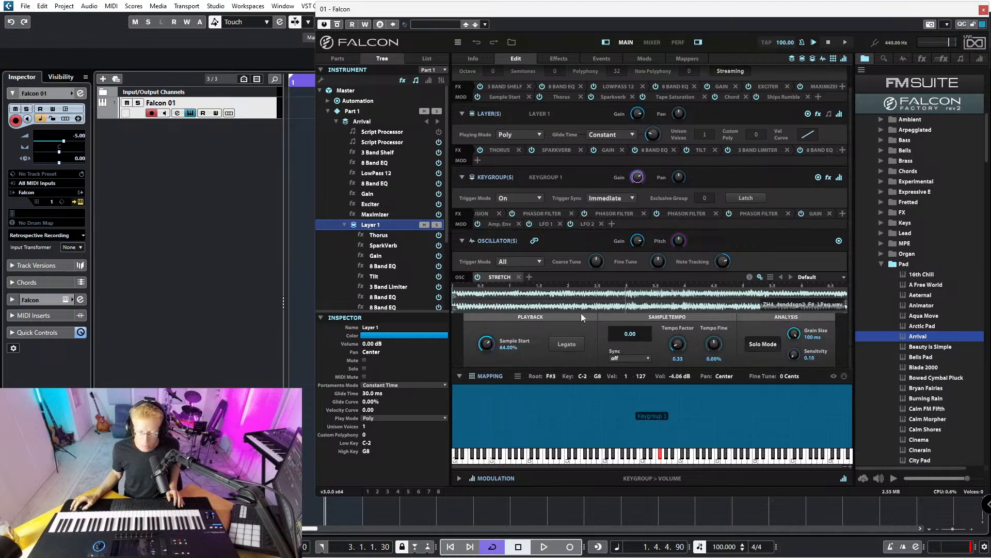
- Expand Layer 1's Keygroup 1 in the instrument tree and inspect its Stretch oscillator's parameters
{"action": "scroll", "coordinate": [358, 220], "scroll_direction": "down", "scroll_amount": 2}
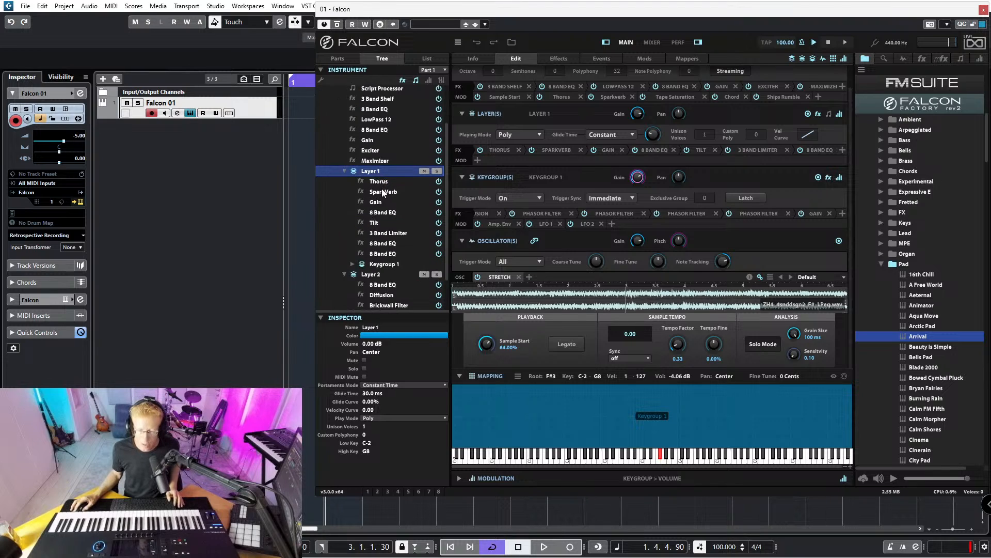
{"action": "left_click", "coordinate": [352, 264]}
{"action": "scroll", "coordinate": [387, 273], "scroll_direction": "down", "scroll_amount": 4}
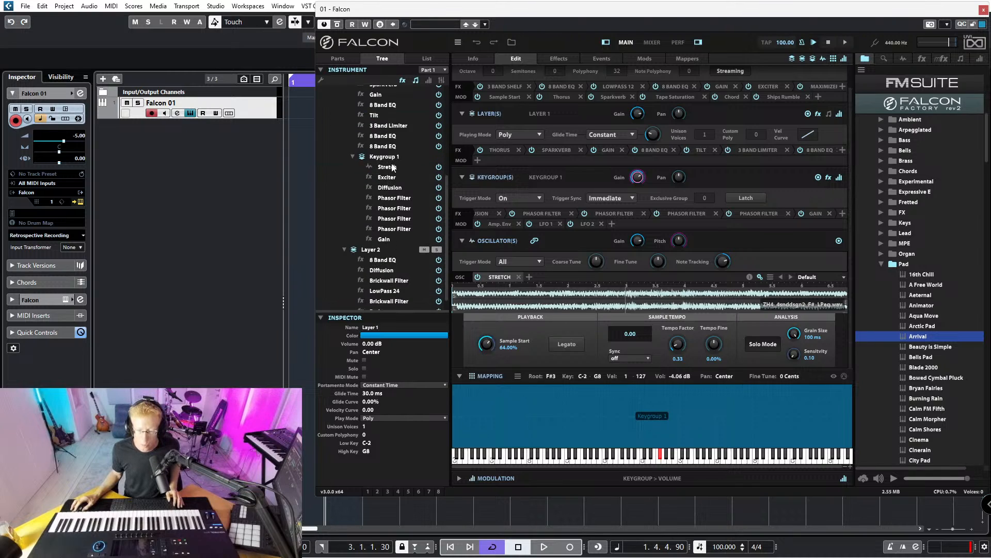
{"action": "left_click", "coordinate": [395, 167]}
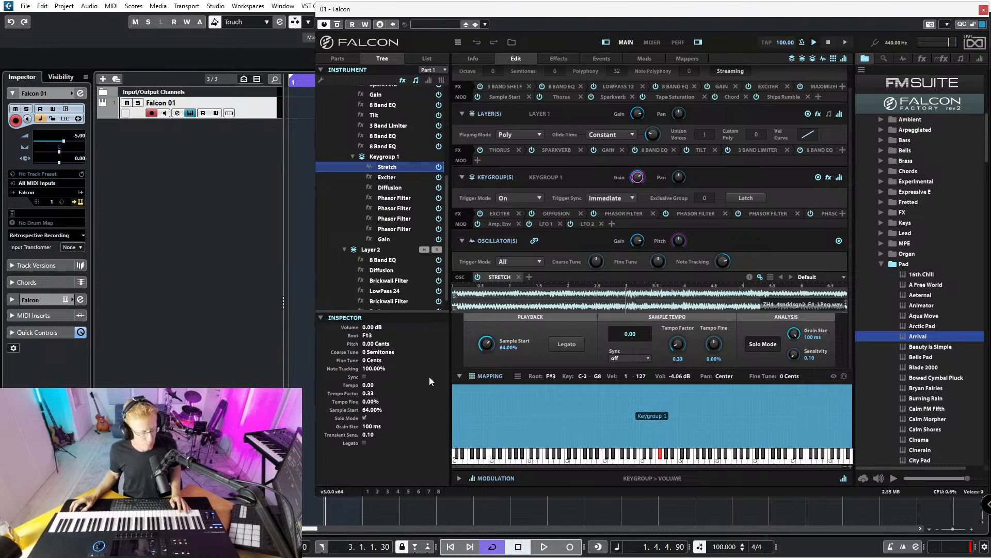
{"action": "mouse_move", "coordinate": [599, 544]}
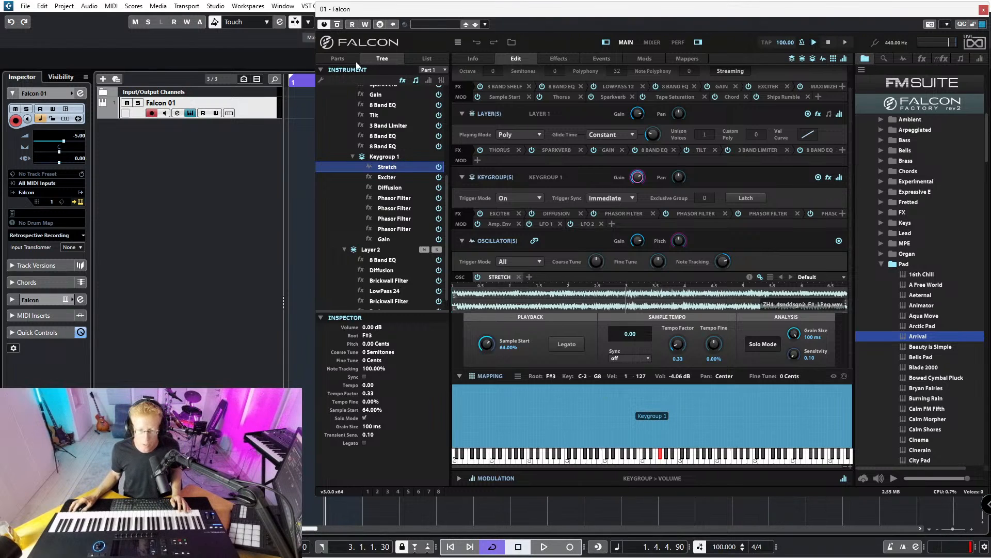
- Clear the multi and check the empty part in the parts view before returning to the tree view
{"action": "left_click", "coordinate": [458, 43]}
{"action": "left_click", "coordinate": [467, 110]}
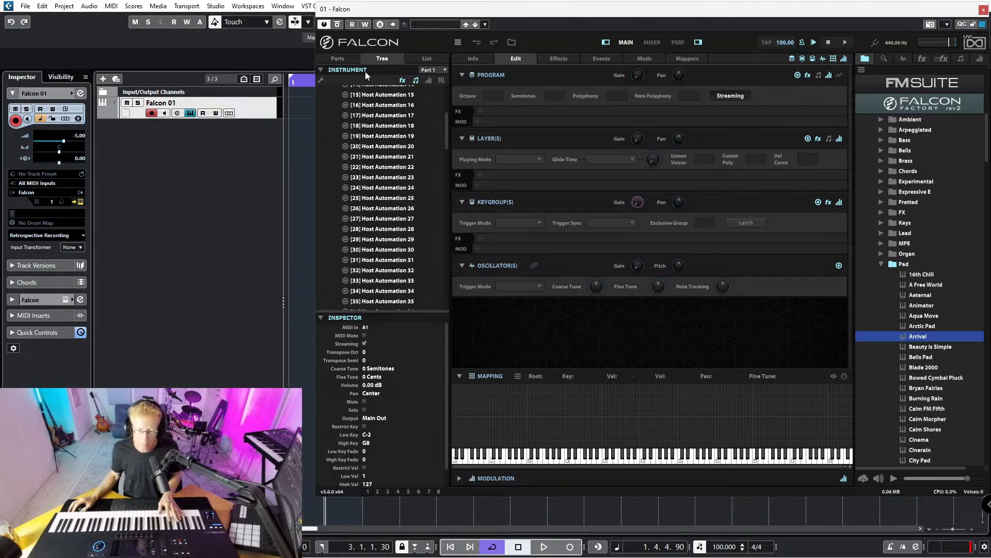
{"action": "left_click", "coordinate": [337, 59]}
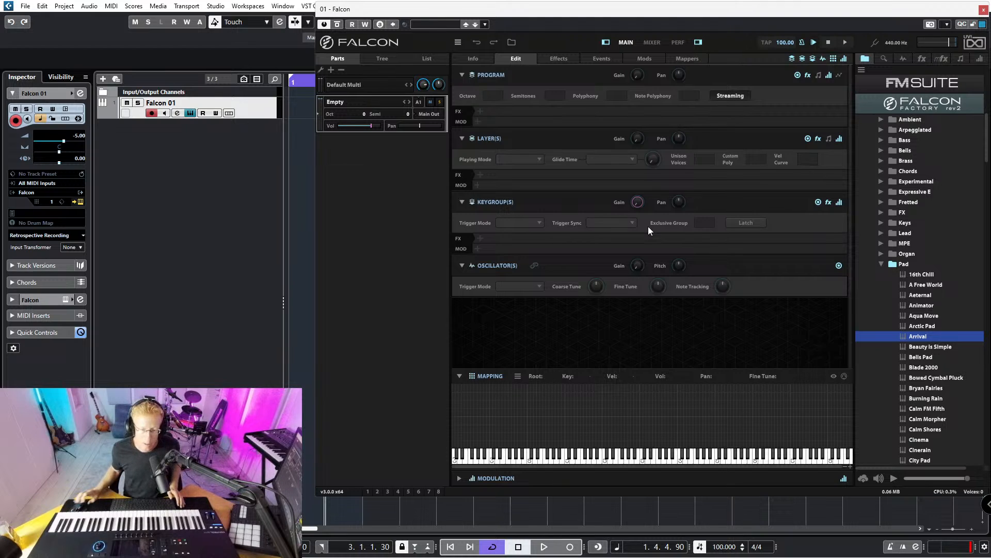
{"action": "left_click", "coordinate": [387, 59]}
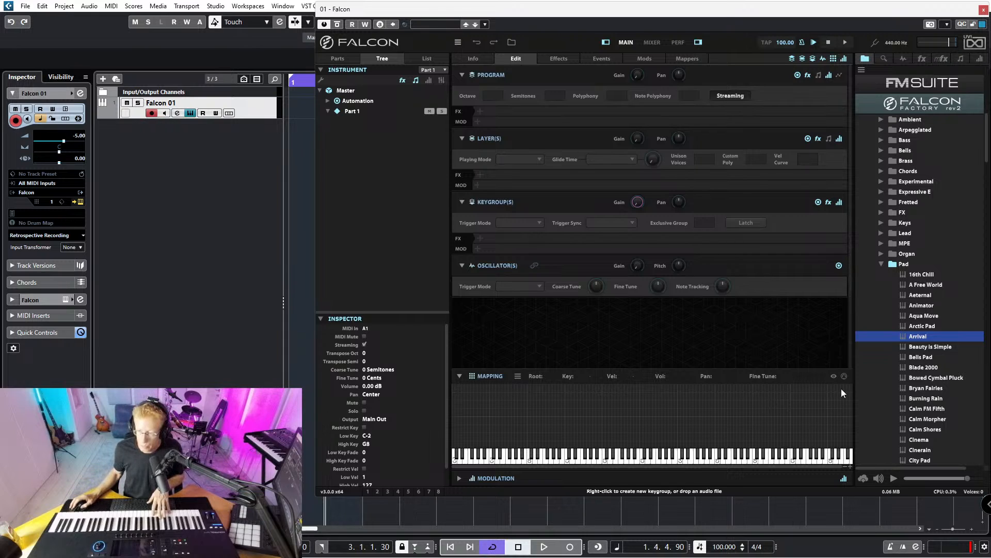
- Compare the oscillator browser with the soundbank browser, and expand the Sample and Synthesis oscillator categories
{"action": "left_click", "coordinate": [902, 59]}
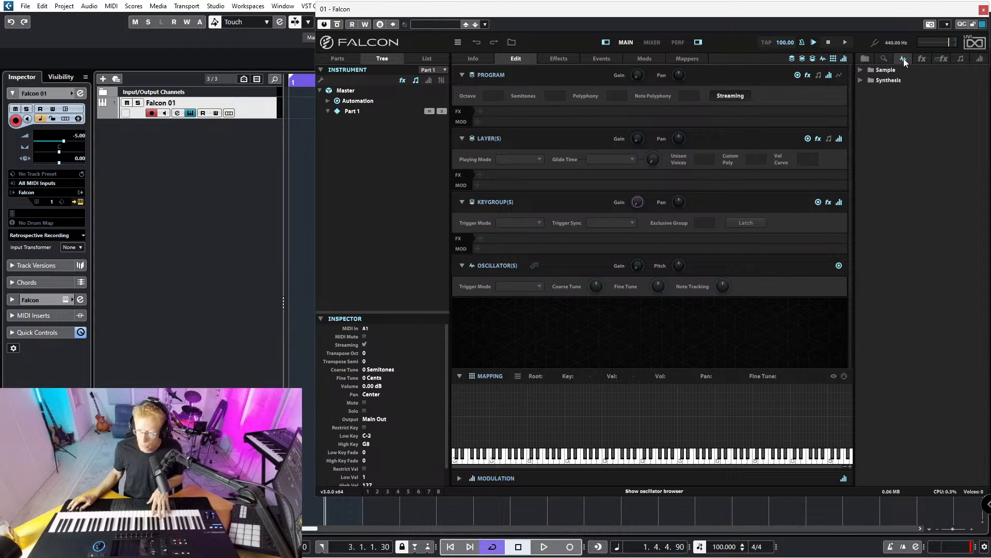
{"action": "left_click", "coordinate": [864, 58]}
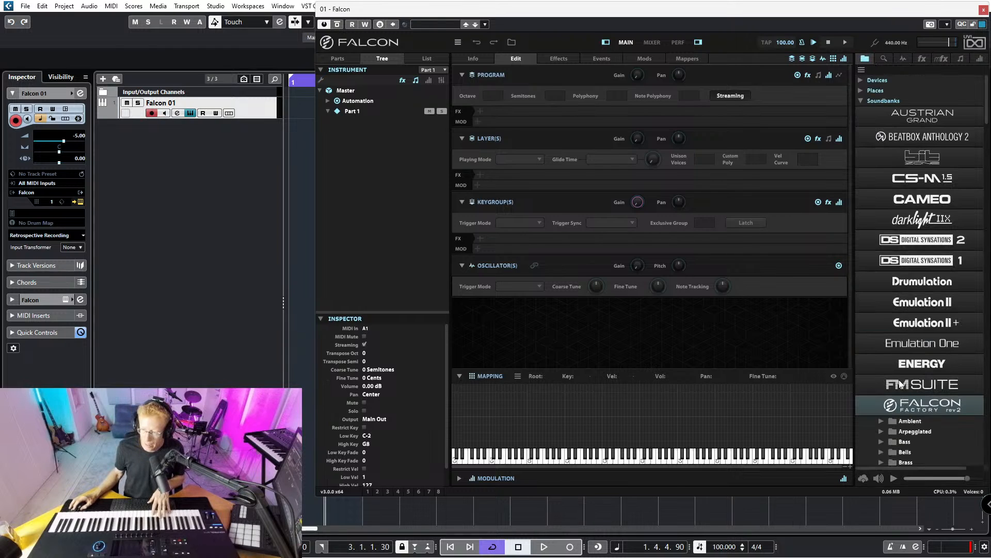
{"action": "left_click", "coordinate": [880, 61]}
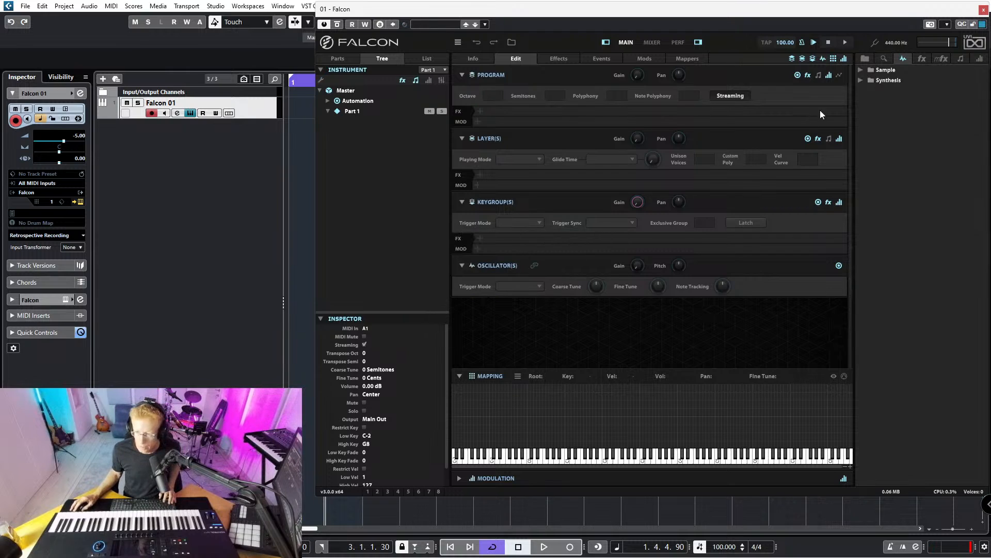
{"action": "left_click", "coordinate": [860, 71]}
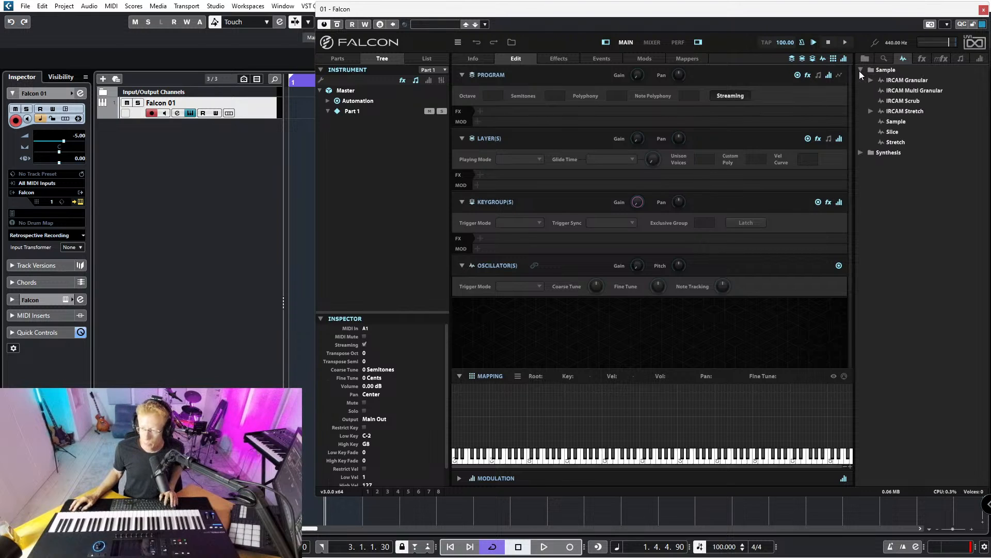
{"action": "left_click", "coordinate": [859, 153]}
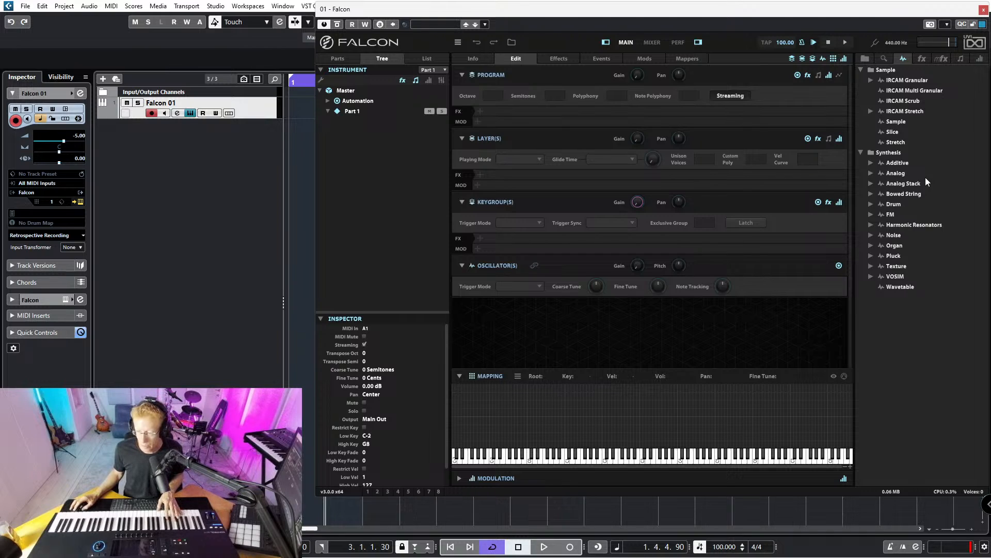
- Expand the Texture oscillator's presets and add Rain Tape to the mapping as a keygroup spanning C2 to D#4
{"action": "left_click", "coordinate": [897, 266]}
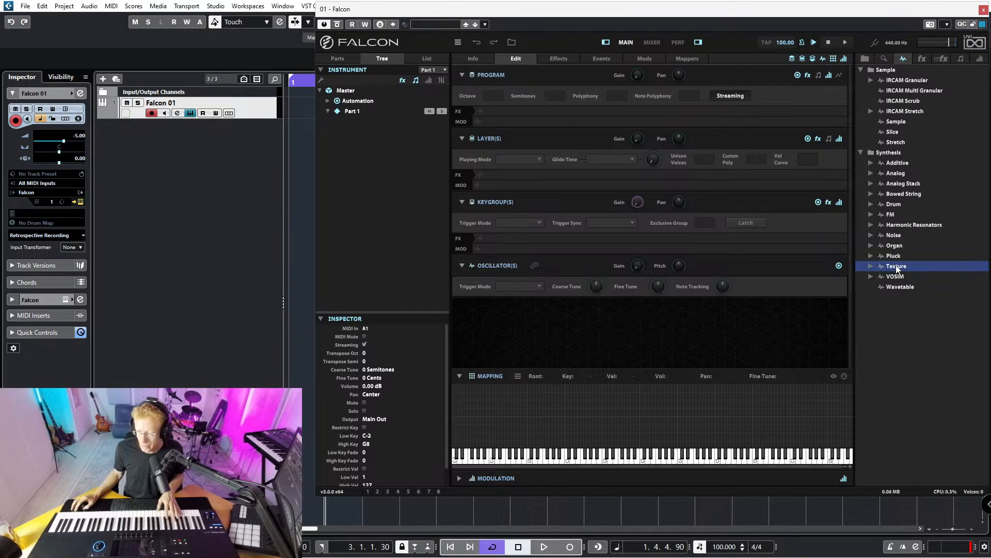
{"action": "left_click", "coordinate": [870, 267]}
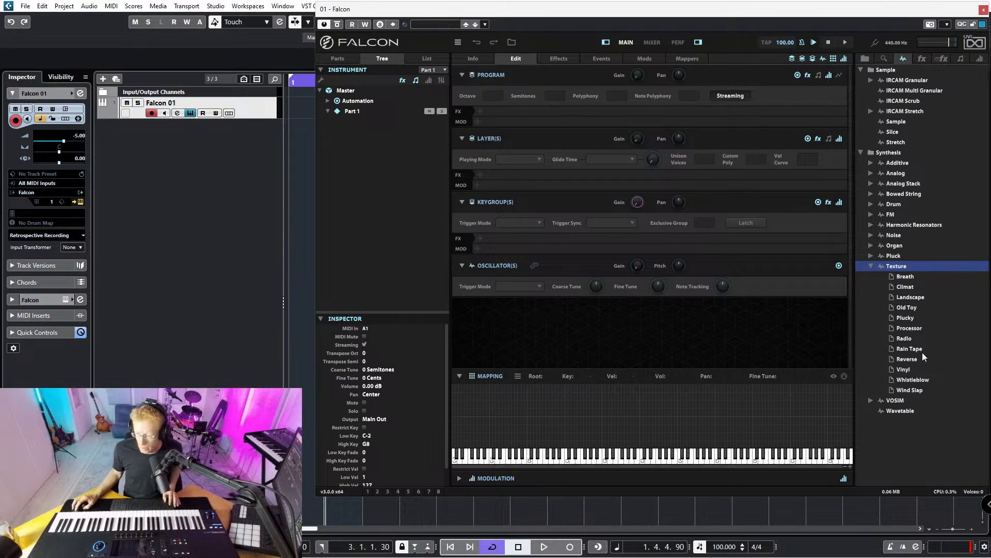
{"action": "left_click", "coordinate": [907, 350]}
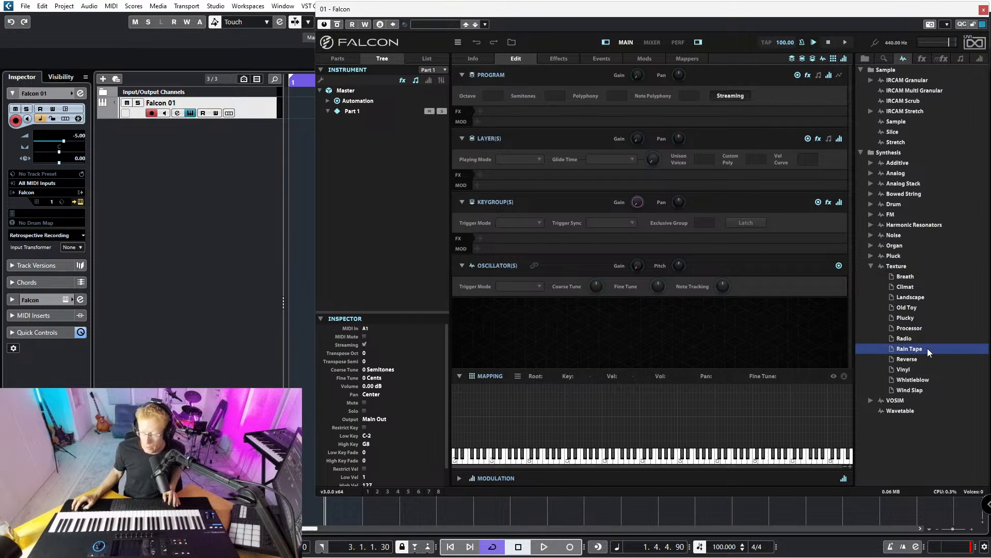
{"action": "left_click_drag", "start_coordinate": [928, 348], "coordinate": [686, 408]}
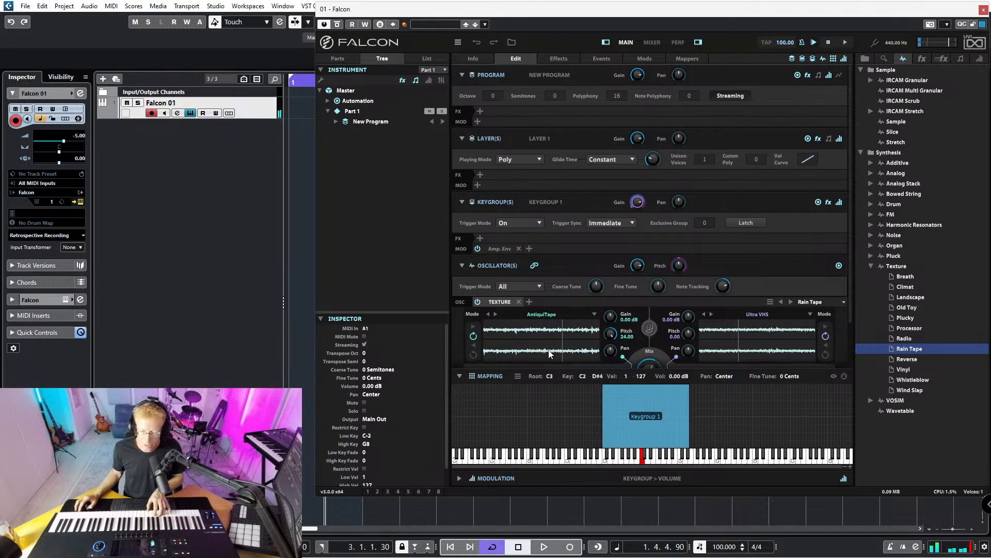
- Replace the Texture oscillator's two samples with Bell hit from Keys and Cello Tremolo from Orchestra
{"action": "left_click", "coordinate": [595, 312]}
{"action": "mouse_move", "coordinate": [538, 352]}
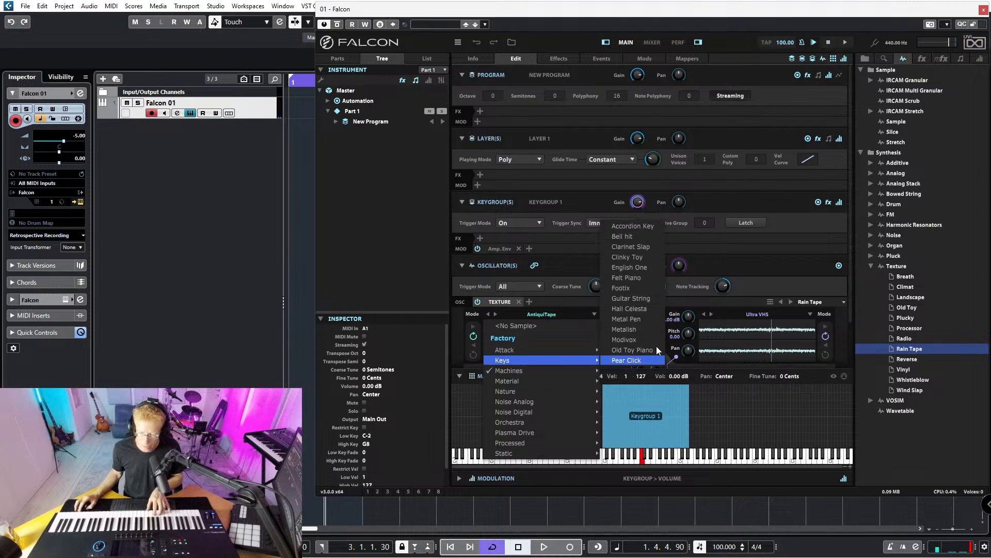
{"action": "left_click", "coordinate": [635, 237]}
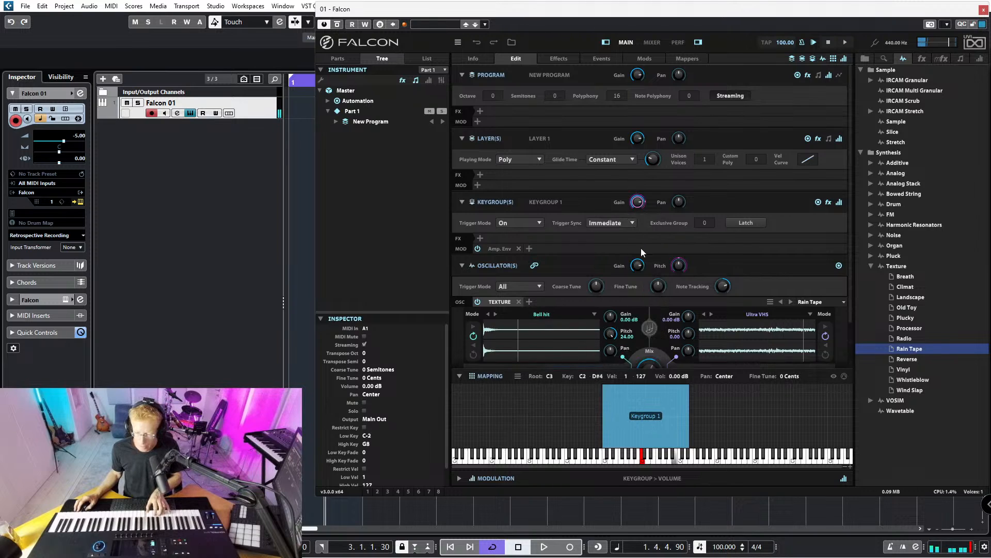
{"action": "left_click", "coordinate": [764, 313]}
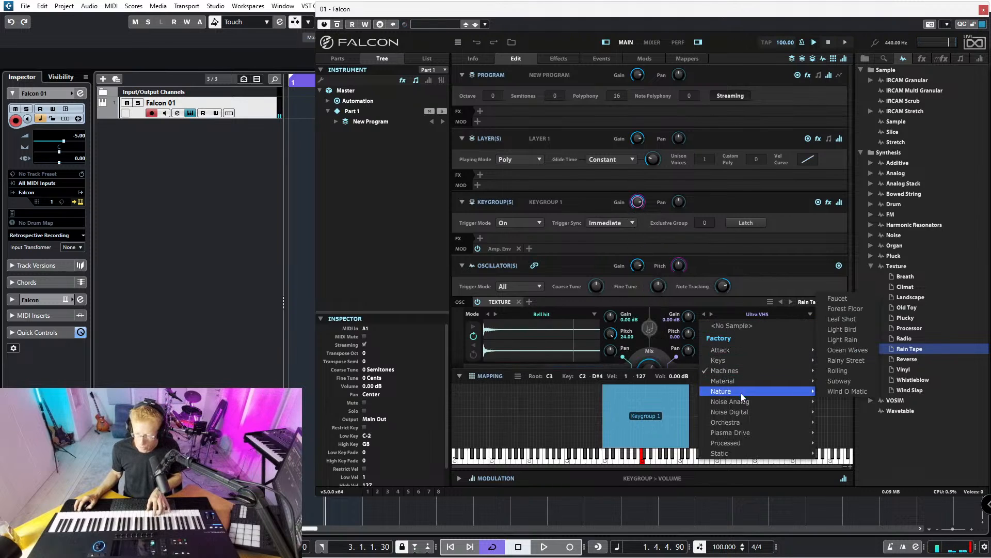
{"action": "mouse_move", "coordinate": [744, 422]}
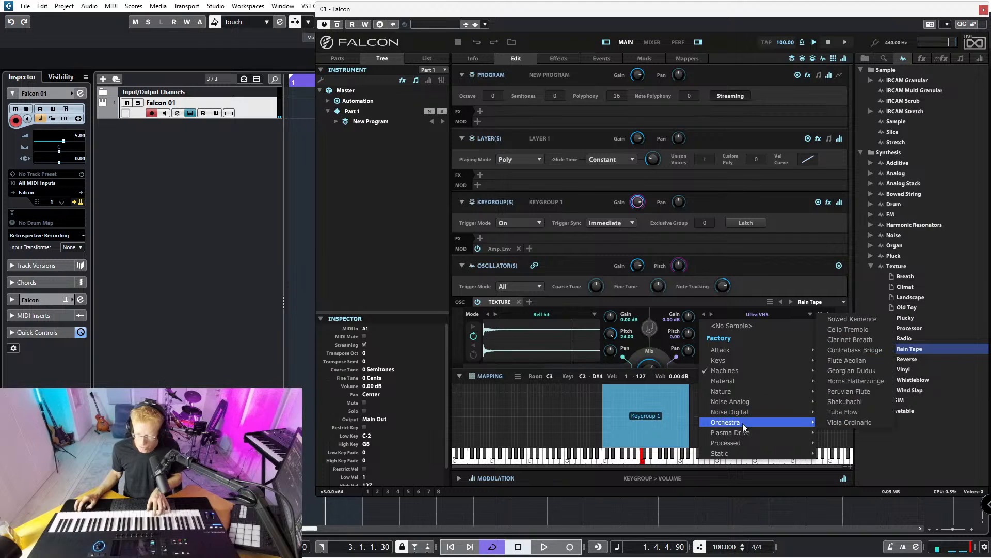
{"action": "left_click", "coordinate": [848, 329]}
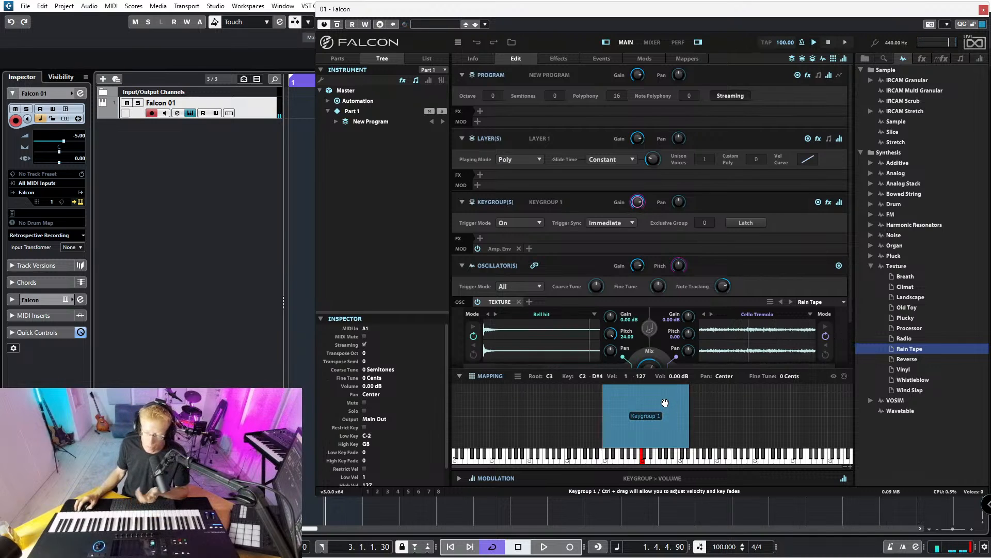
- Remove the Texture oscillator and its keygroup from the program, and collapse the Texture presets
{"action": "left_click", "coordinate": [519, 301]}
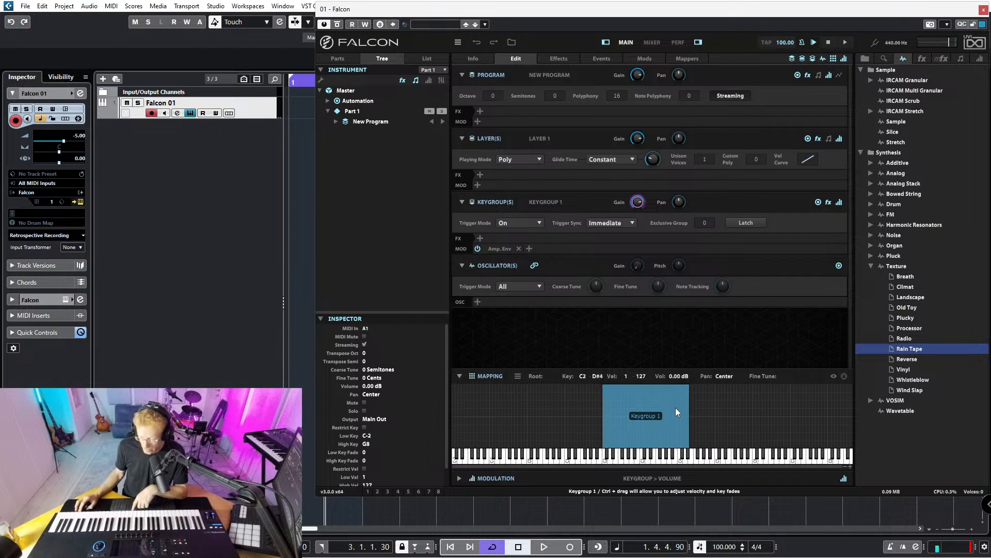
{"action": "key", "text": "Delete"}
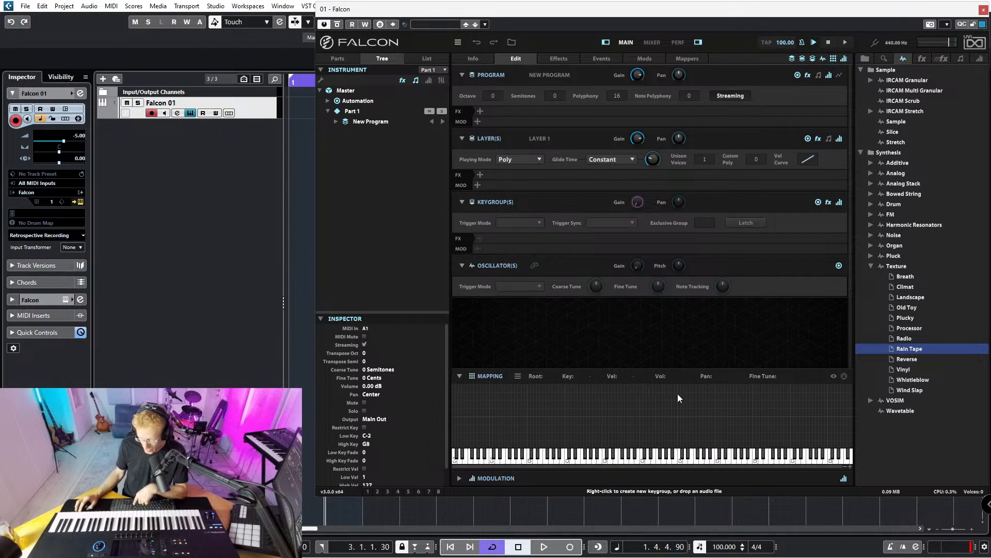
{"action": "left_click", "coordinate": [872, 266]}
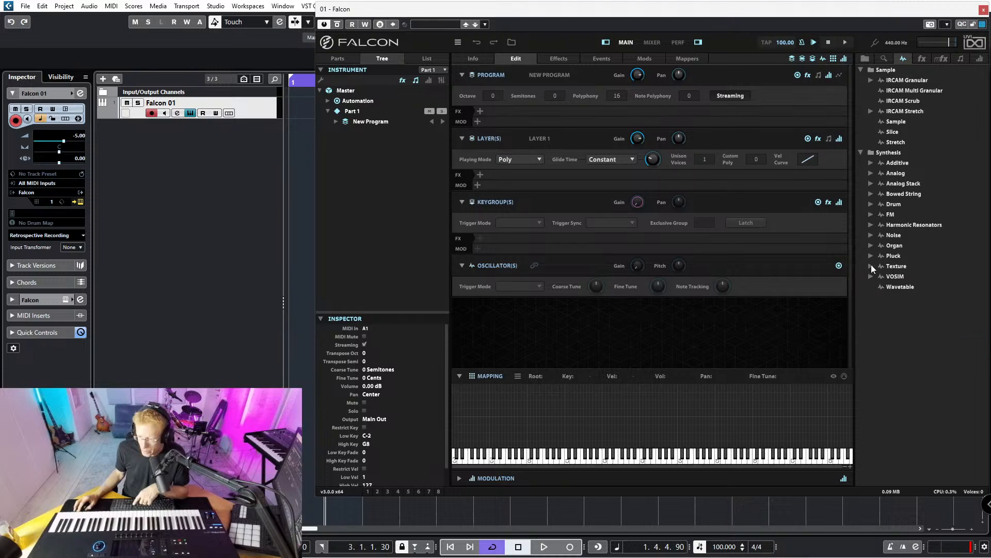
- Expand the Bowed String oscillator's presets and add Staccato to the mapping as a keygroup spanning C3 to G3
{"action": "left_click", "coordinate": [918, 288]}
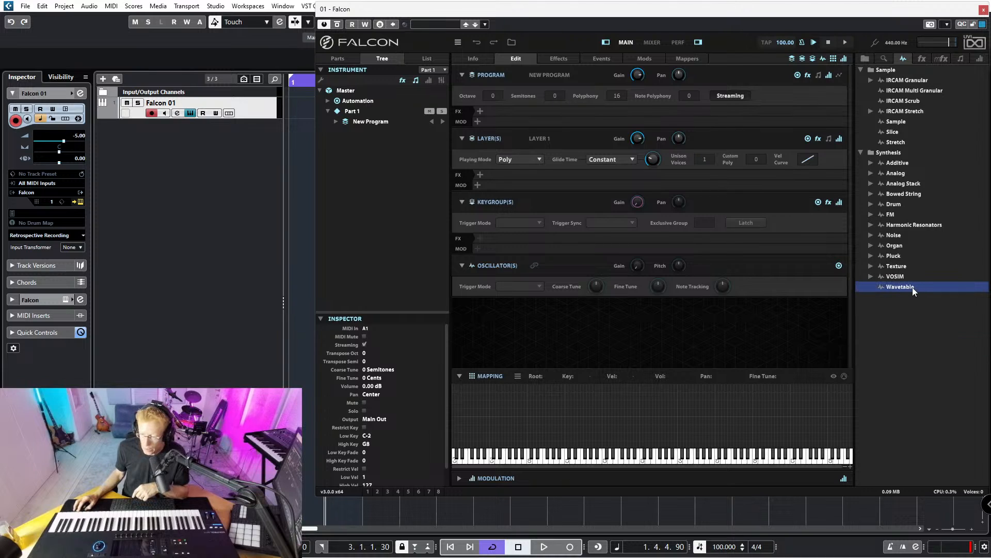
{"action": "left_click", "coordinate": [874, 194]}
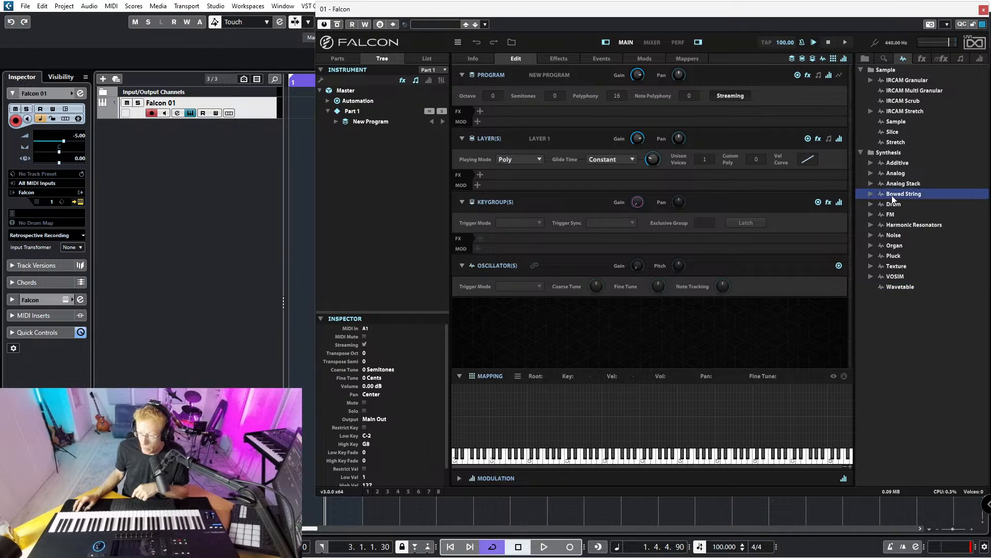
{"action": "left_click", "coordinate": [871, 194]}
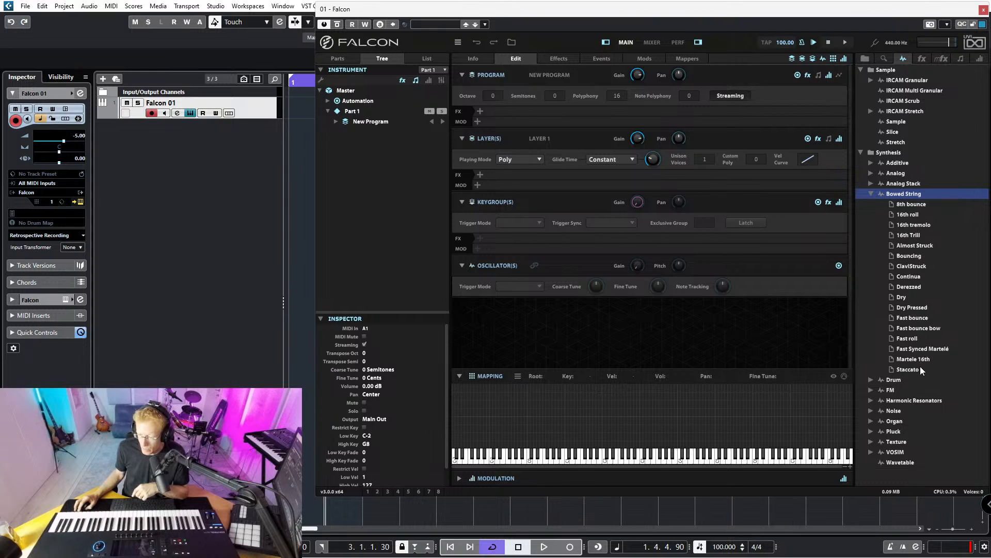
{"action": "left_click_drag", "start_coordinate": [919, 371], "coordinate": [641, 409]}
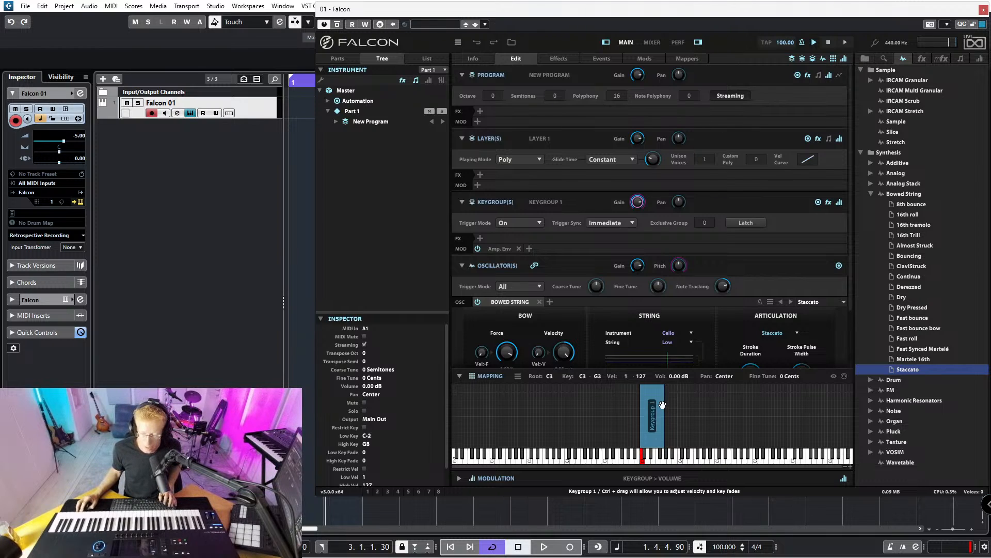
- Stretch the Bowed String keygroup across the whole keyboard, from C-2 to G8
{"action": "left_click_drag", "start_coordinate": [664, 404], "coordinate": [852, 409]}
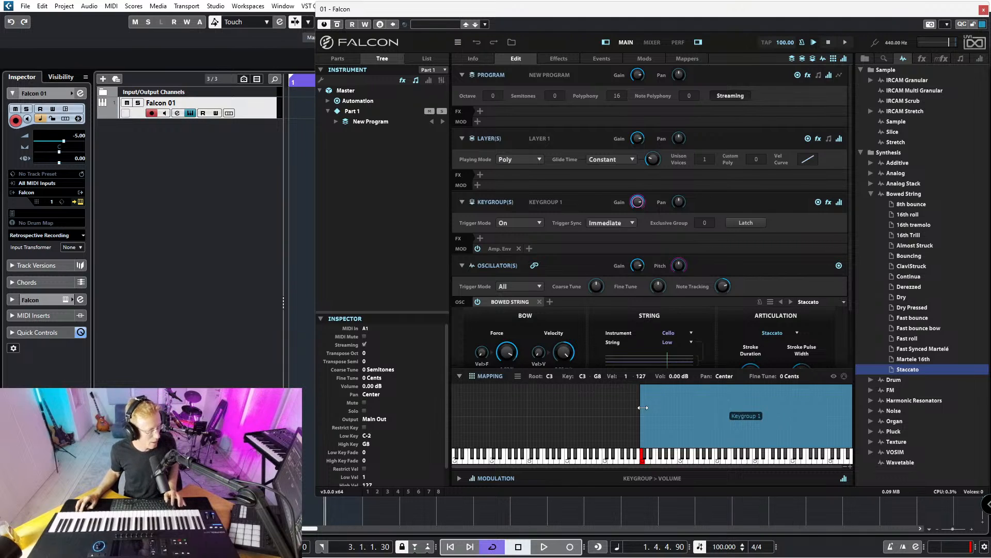
{"action": "left_click_drag", "start_coordinate": [643, 407], "coordinate": [659, 408]}
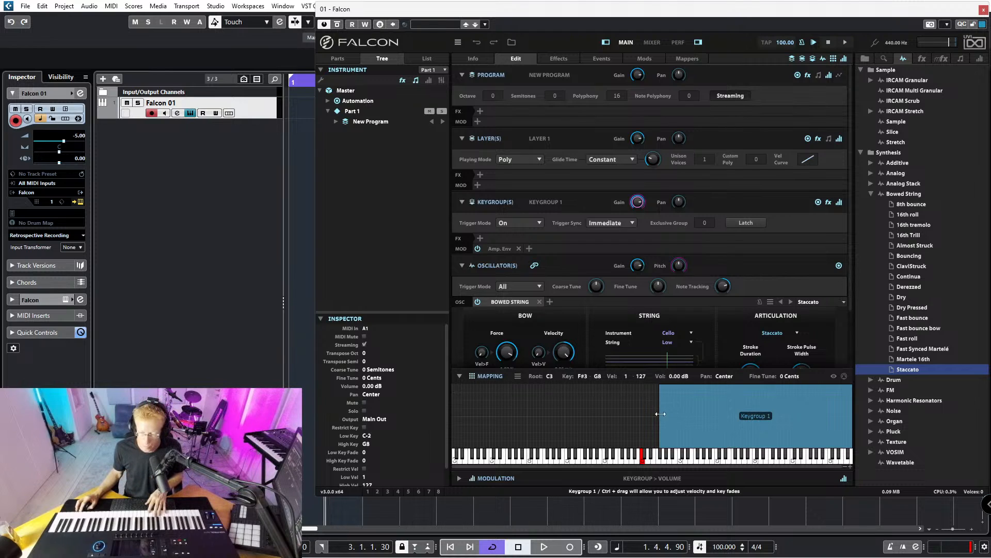
{"action": "left_click_drag", "start_coordinate": [660, 414], "coordinate": [440, 404]}
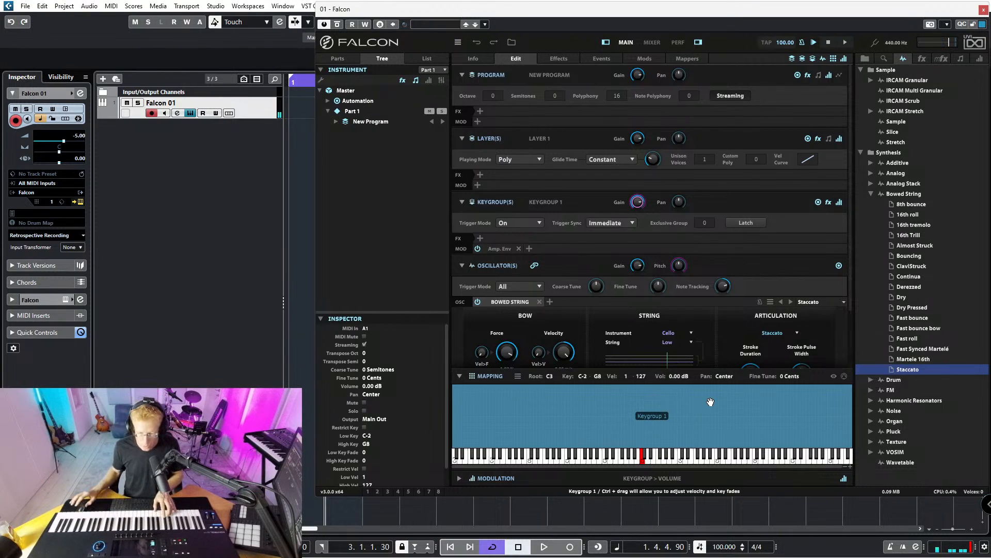
- Show the Bowed String oscillator's full settings, and expand New Program and Layer 1 in the instrument tree
{"action": "scroll", "coordinate": [547, 323], "scroll_direction": "down", "scroll_amount": 3}
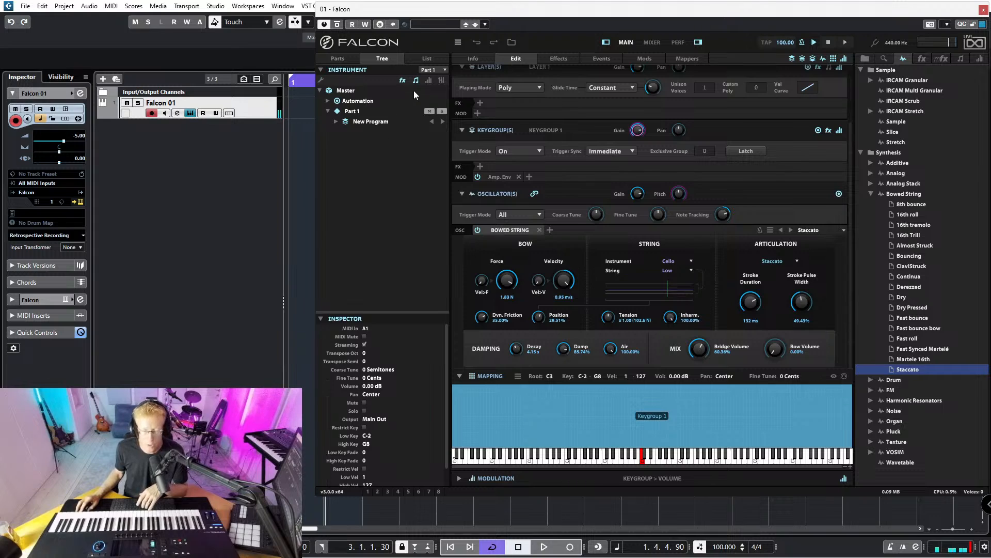
{"action": "left_click", "coordinate": [337, 122]}
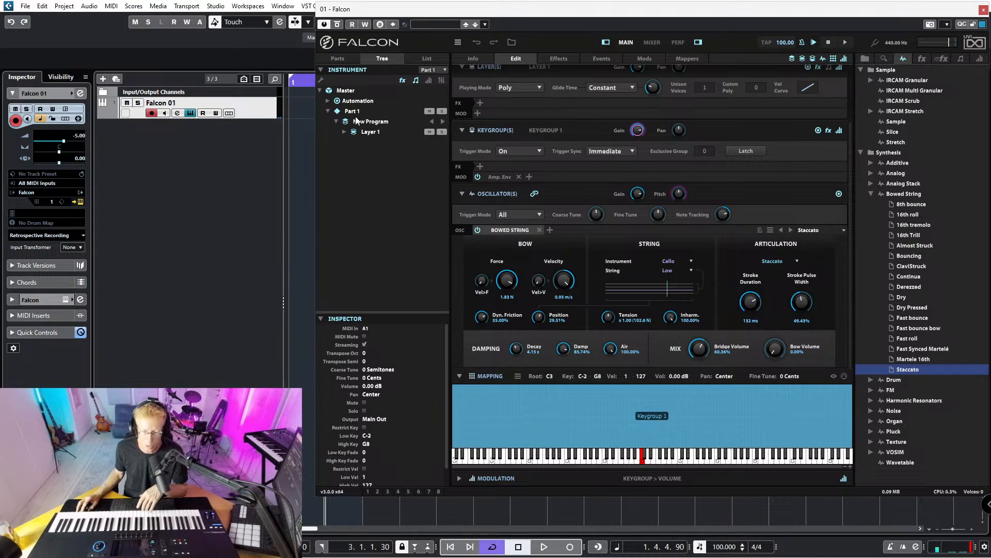
{"action": "left_click", "coordinate": [357, 133]}
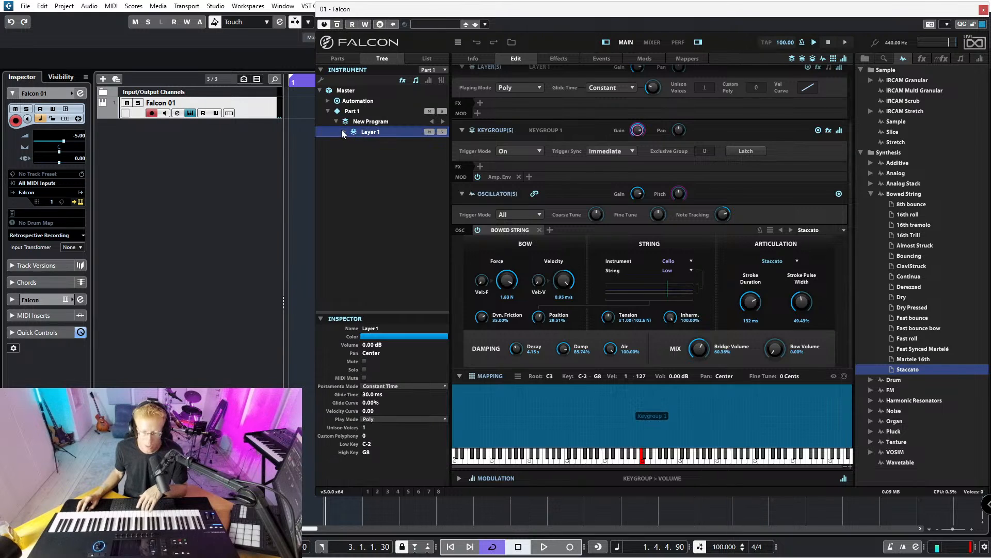
{"action": "left_click", "coordinate": [343, 131]}
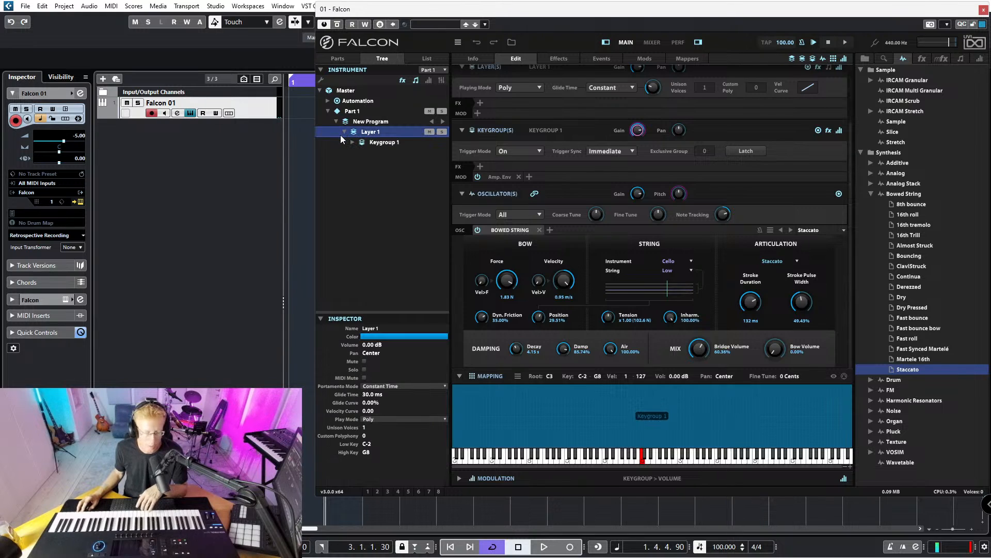
- Expand Keygroup 1 in the instrument tree and show the Bowed String oscillator's parameters in the inspector
{"action": "left_click", "coordinate": [378, 144]}
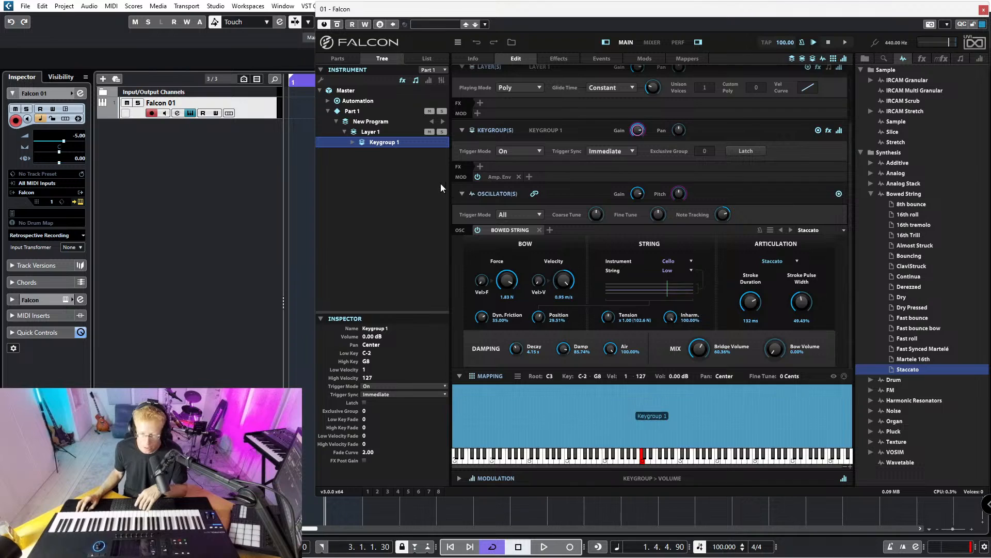
{"action": "left_click", "coordinate": [353, 142]}
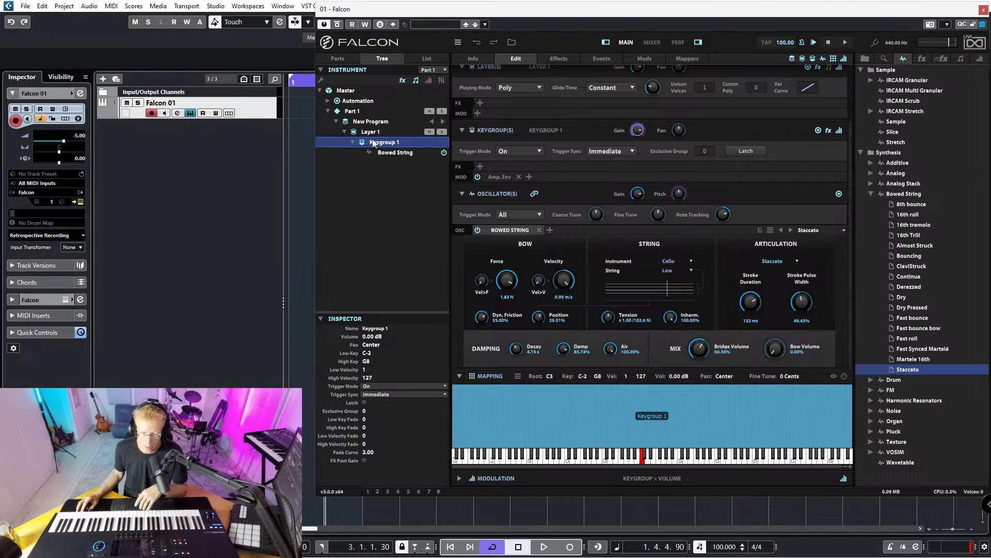
{"action": "left_click", "coordinate": [394, 154]}
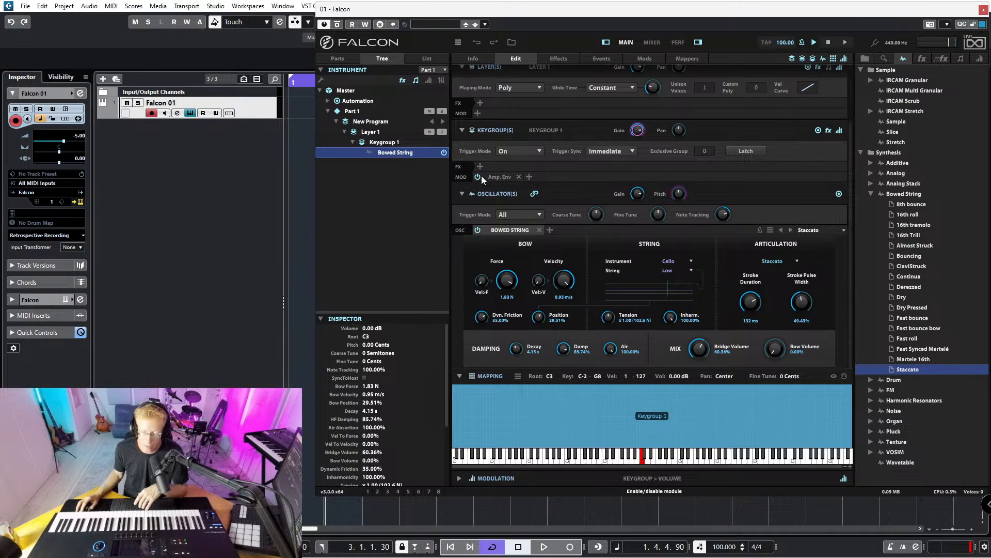
- Expand Keygroup 1's amp envelope and set its release to 505 ms
{"action": "left_click", "coordinate": [499, 178]}
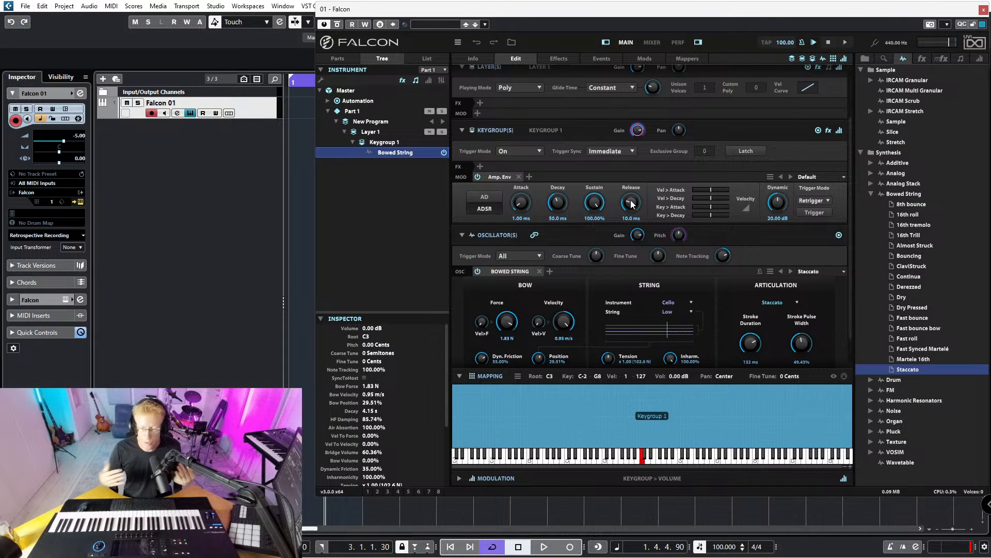
{"action": "left_click_drag", "start_coordinate": [631, 204], "coordinate": [640, 149]}
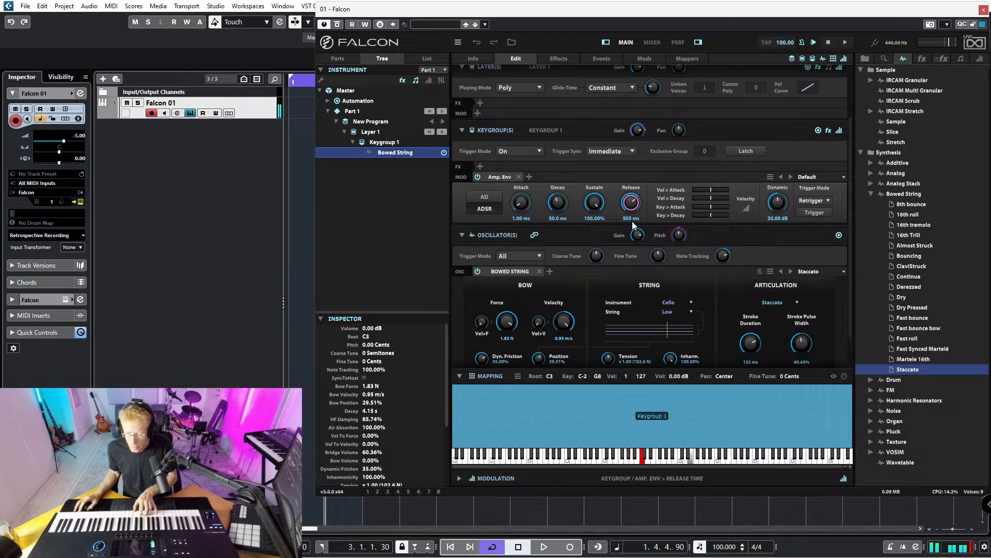
{"action": "mouse_move", "coordinate": [635, 232]}
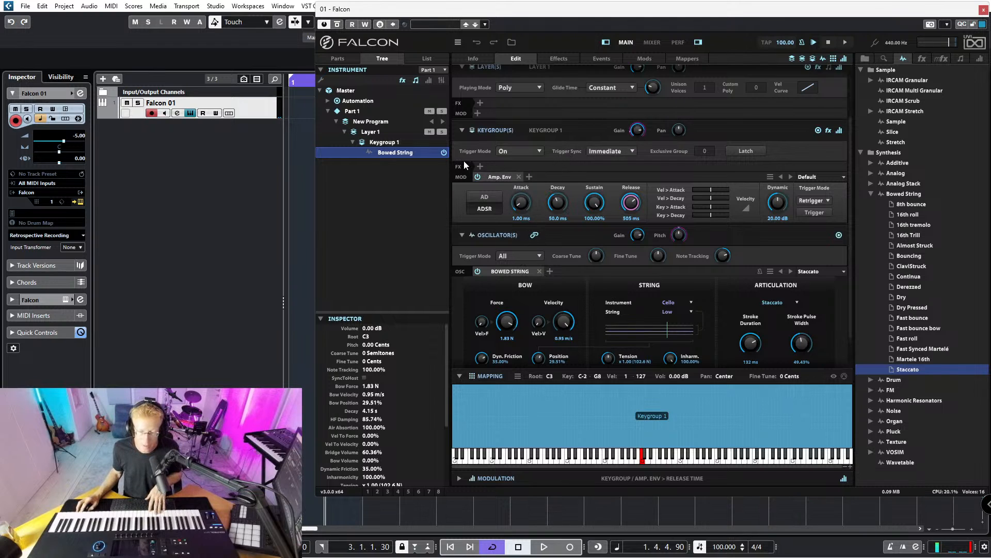
- Try a Diffusion reverb in Keygroup 1's effects, and remove it again
{"action": "left_click", "coordinate": [481, 166]}
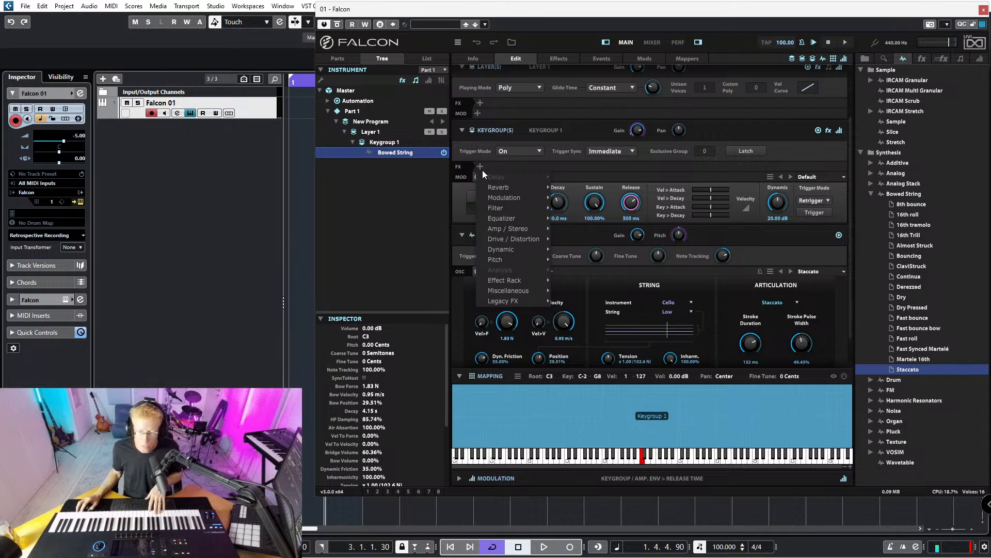
{"action": "mouse_move", "coordinate": [494, 190]}
{"action": "left_click", "coordinate": [570, 188]}
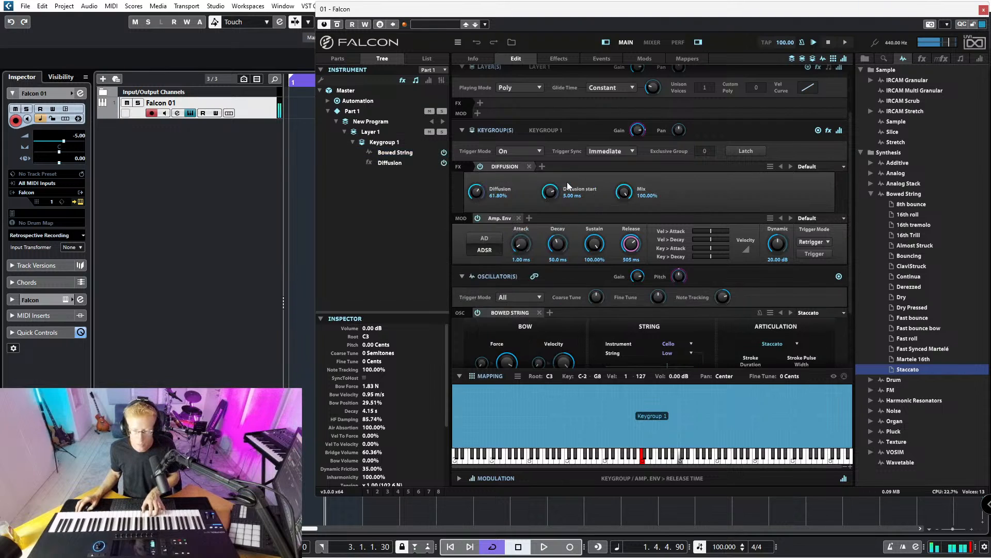
{"action": "left_click", "coordinate": [529, 167]}
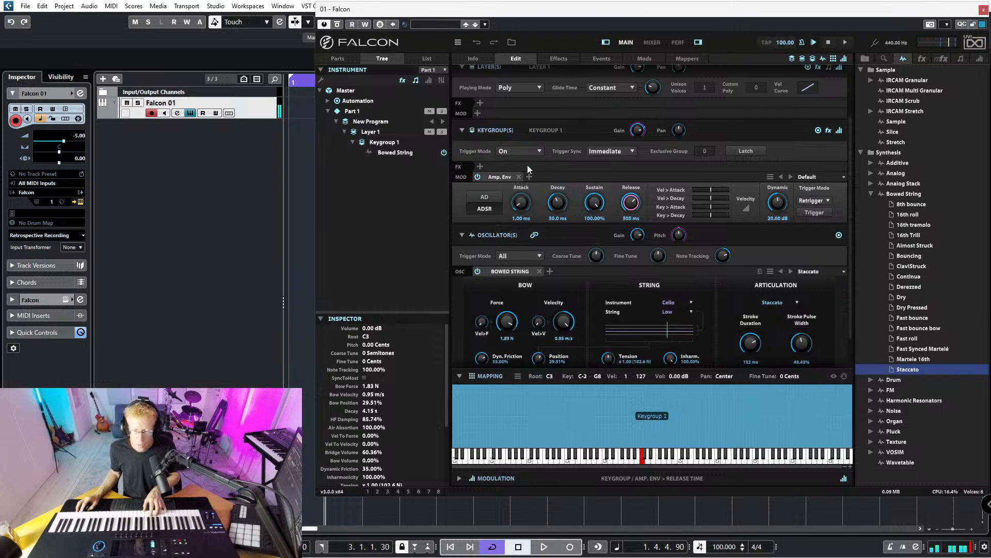
- Add a SparkVerb reverb with the Classic Hall preset to Layer 1's effects
{"action": "left_click", "coordinate": [479, 102]}
{"action": "mouse_move", "coordinate": [501, 124]}
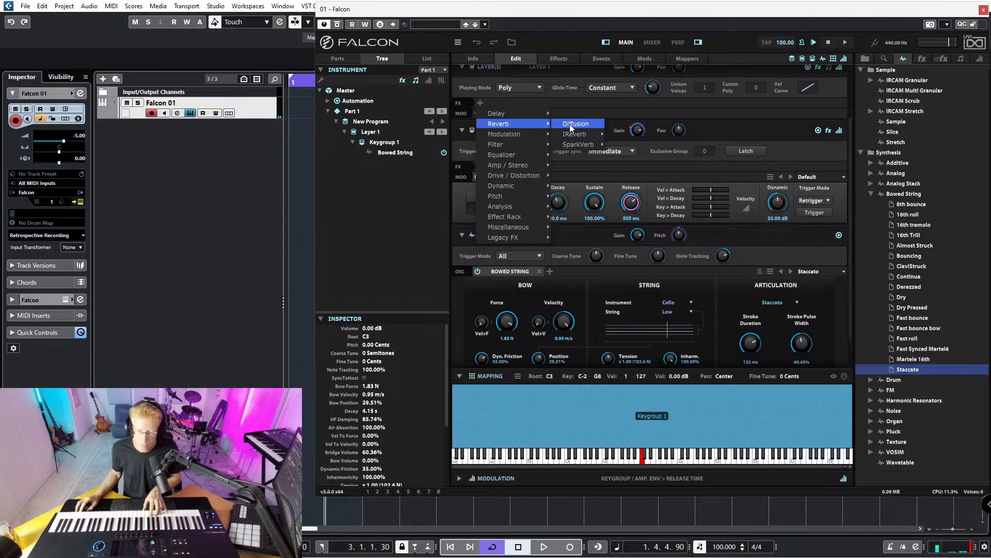
{"action": "mouse_move", "coordinate": [580, 135]}
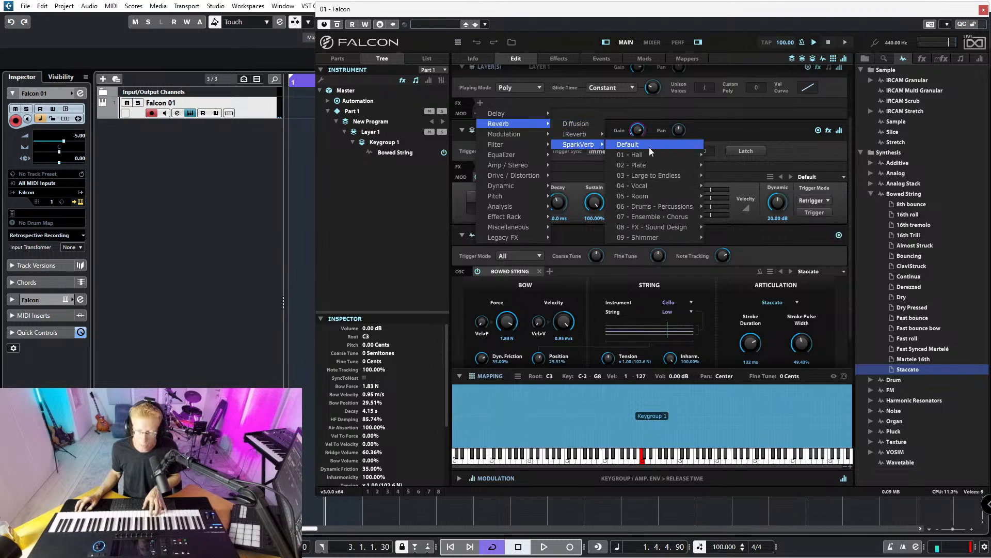
{"action": "mouse_move", "coordinate": [649, 154]}
{"action": "left_click", "coordinate": [730, 154]}
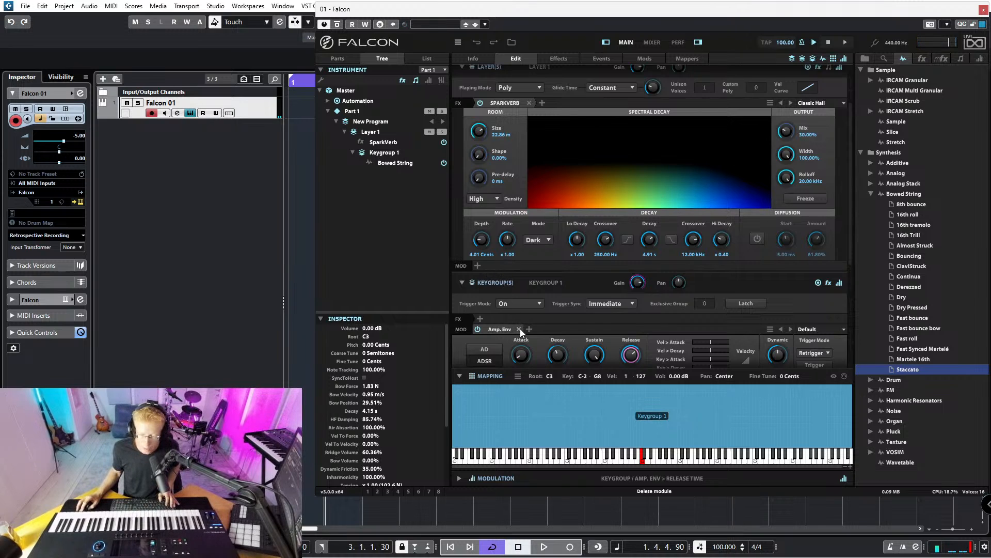
- Load the Continua preset into the Bowed String oscillator
{"action": "scroll", "coordinate": [519, 329], "scroll_direction": "down", "scroll_amount": 6}
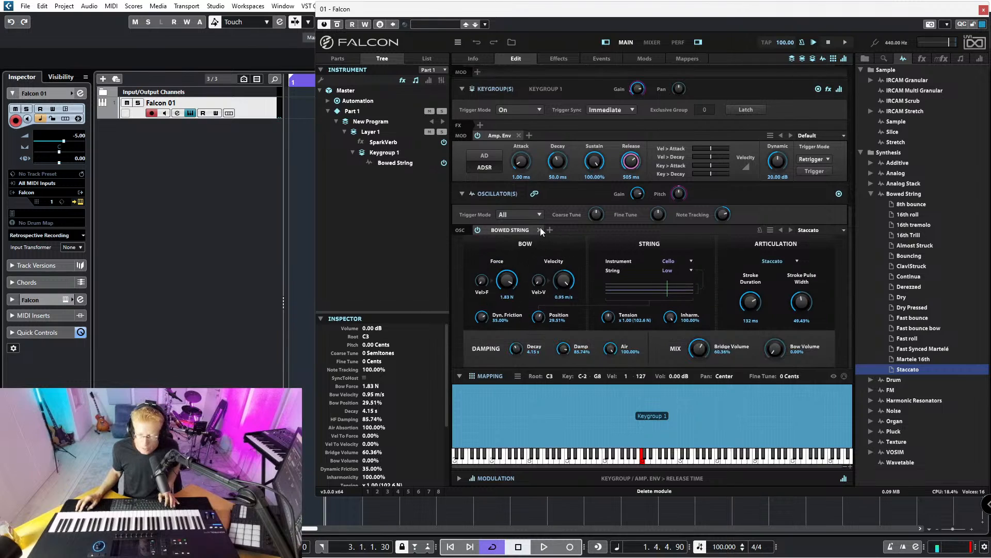
{"action": "left_click", "coordinate": [844, 229]}
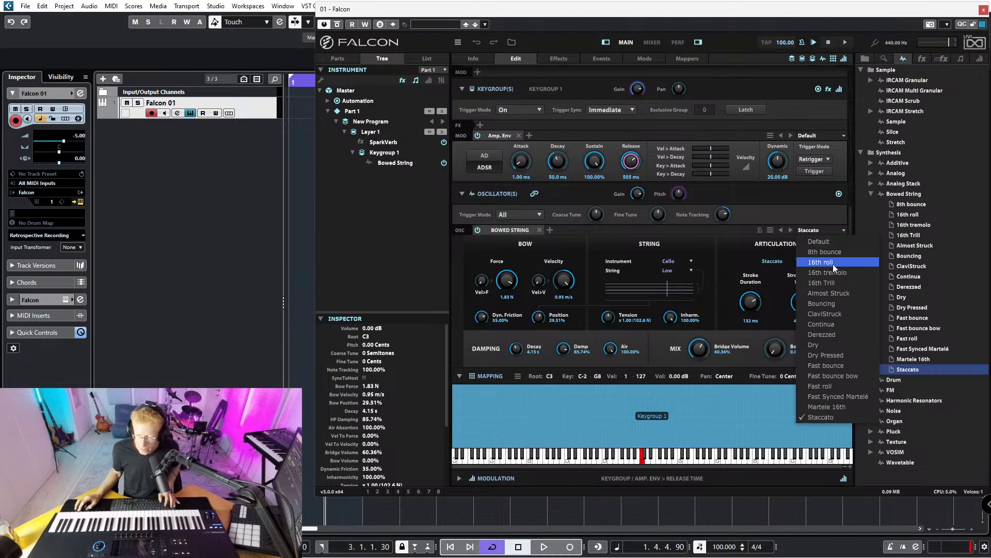
{"action": "left_click", "coordinate": [850, 324]}
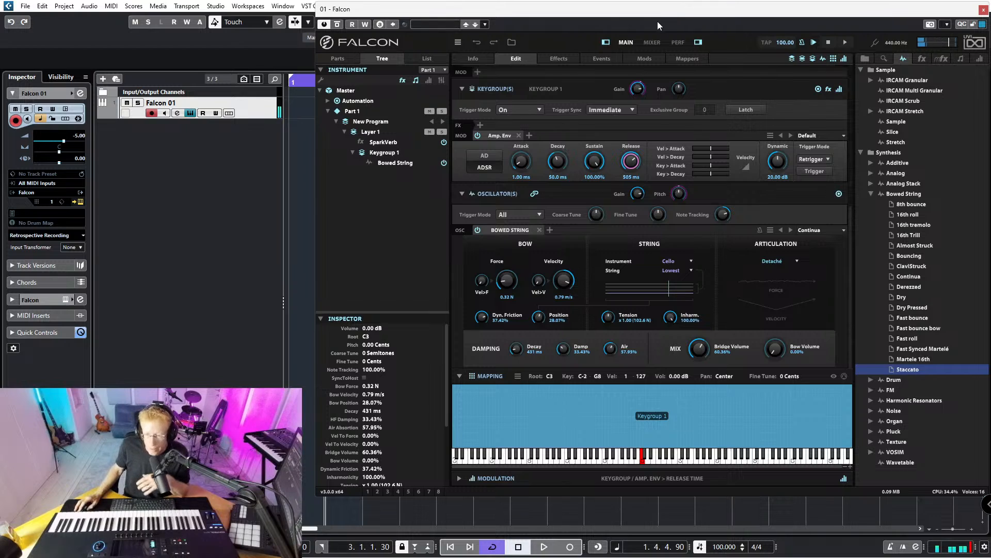
- Look at the effects view for Keygroup 1 and return to the program's edit view
{"action": "left_click", "coordinate": [561, 58]}
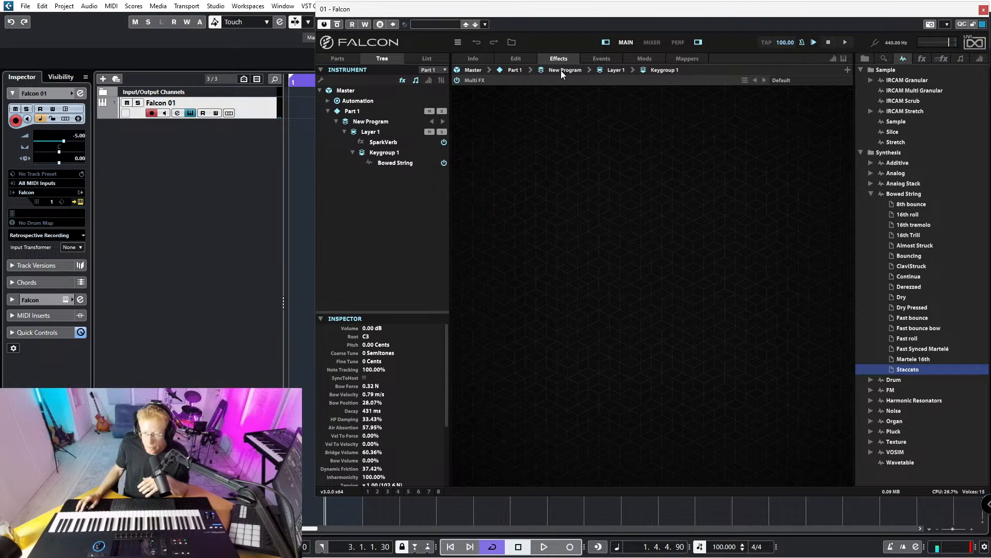
{"action": "left_click", "coordinate": [659, 71]}
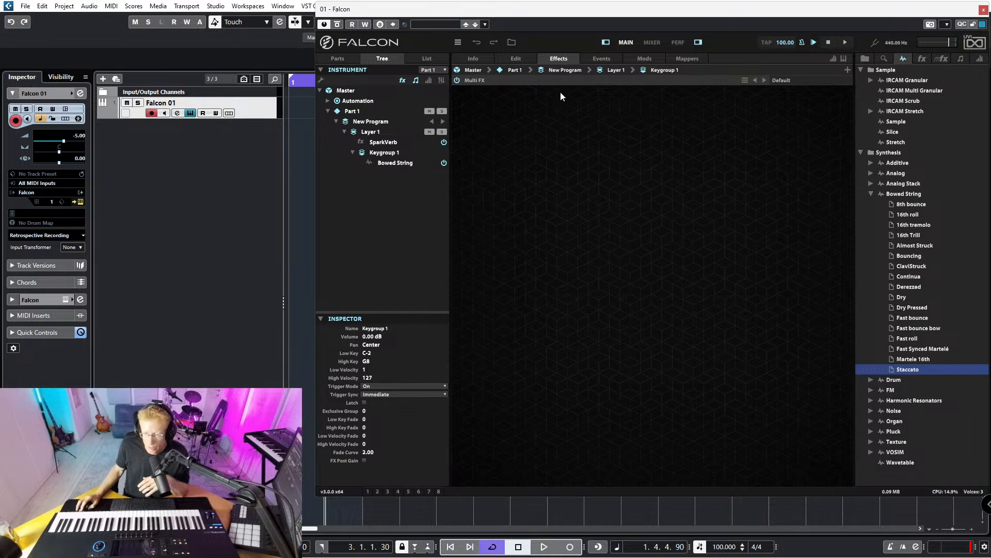
{"action": "left_click", "coordinate": [517, 59]}
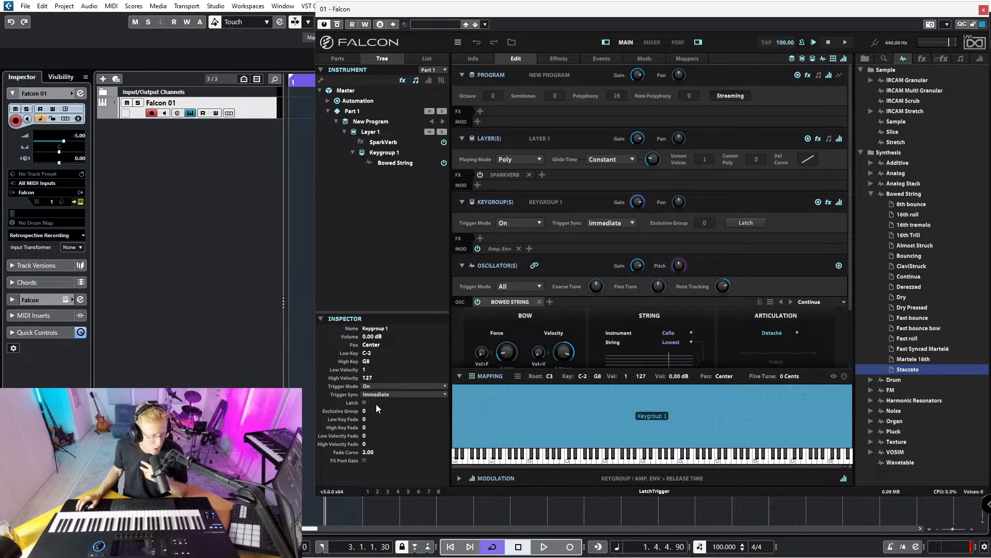
{"action": "mouse_move", "coordinate": [544, 353]}
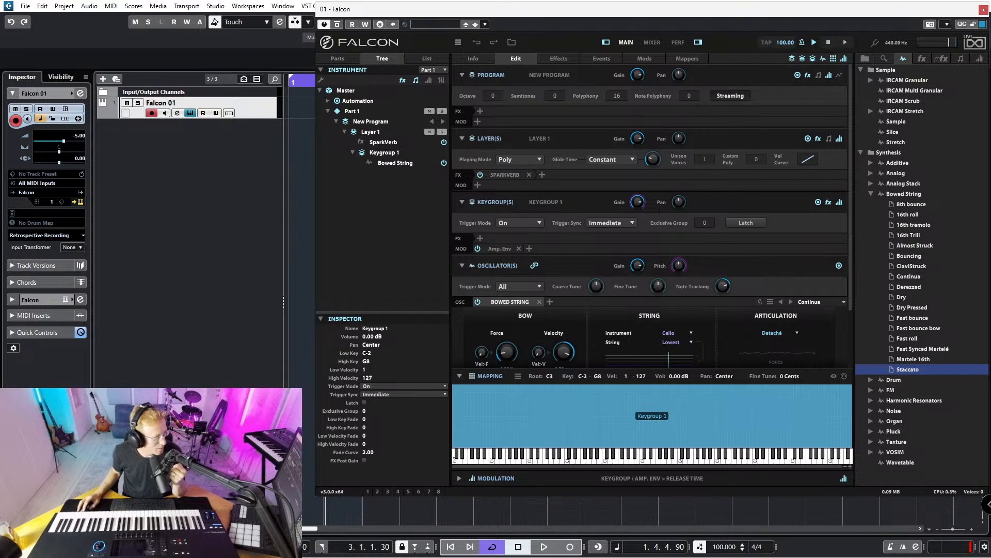
{"action": "key", "text": "alt+Tab"}
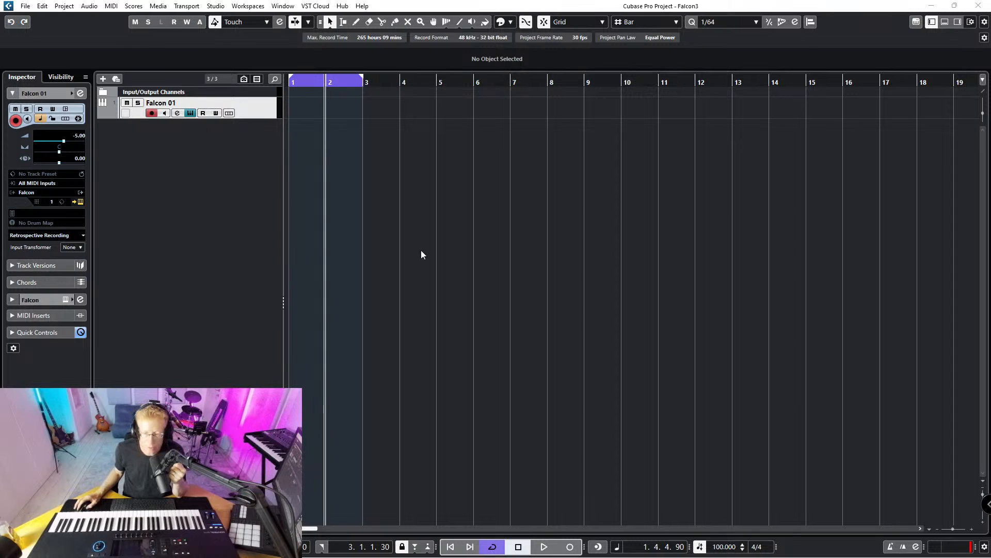
{"action": "key", "text": "alt+Tab"}
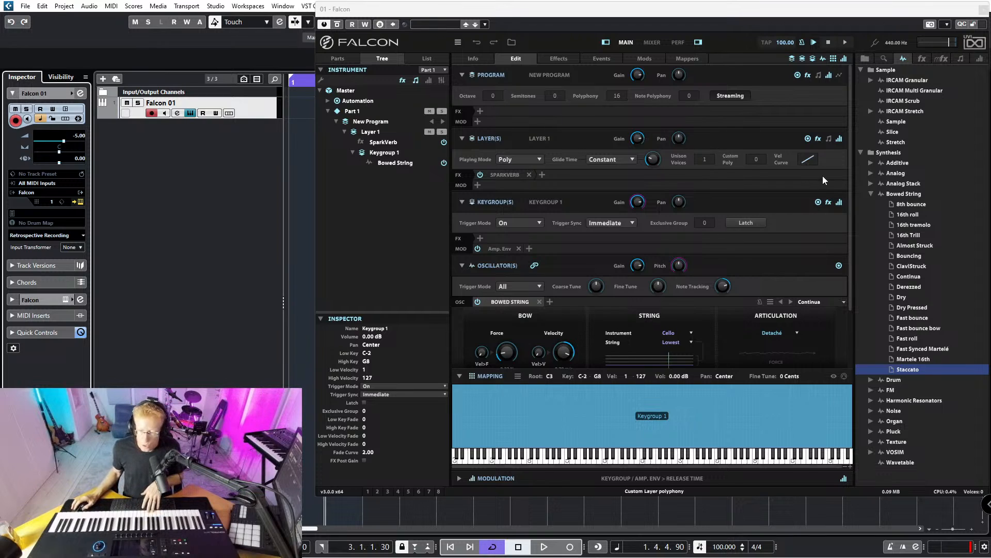
- Collapse the Synthesis and Sample oscillator categories, switch to the file browser, and collapse Falcon Factory rev2's Pad folder
{"action": "left_click", "coordinate": [861, 153]}
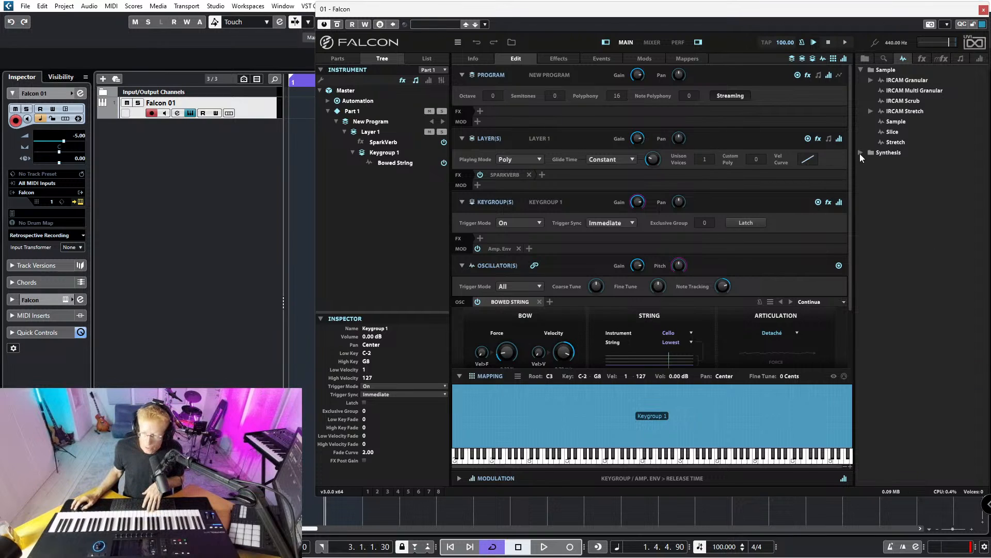
{"action": "left_click", "coordinate": [862, 70]}
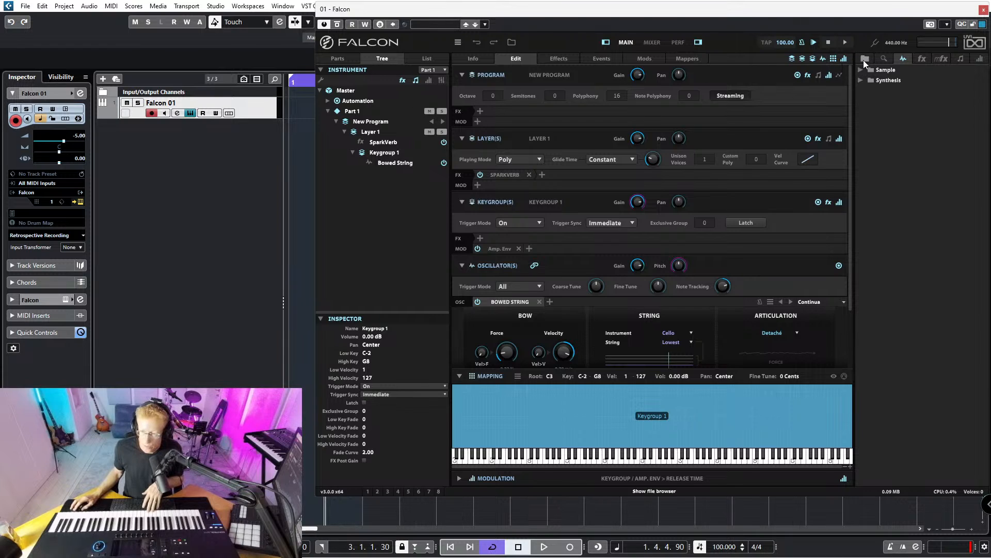
{"action": "left_click", "coordinate": [865, 59]}
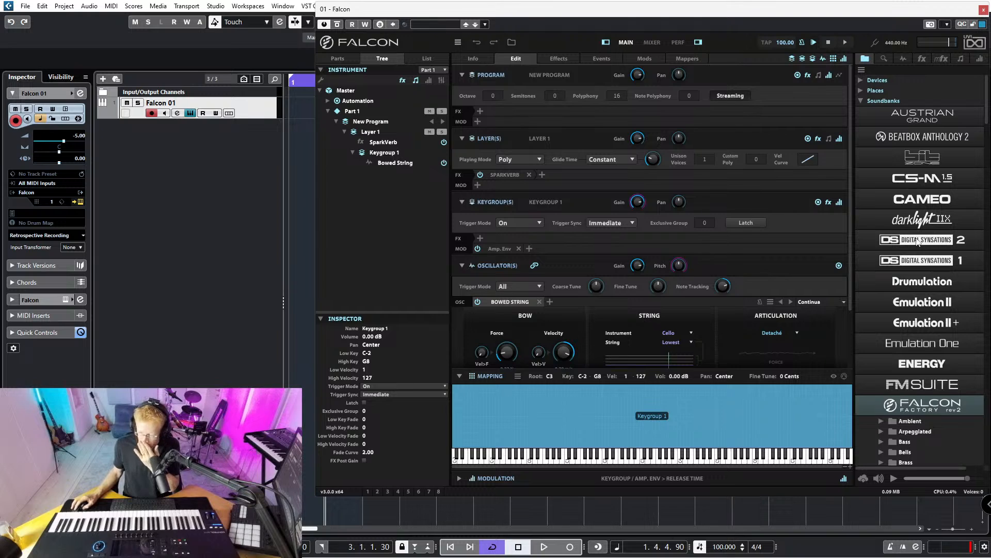
{"action": "scroll", "coordinate": [926, 346], "scroll_direction": "down", "scroll_amount": 5}
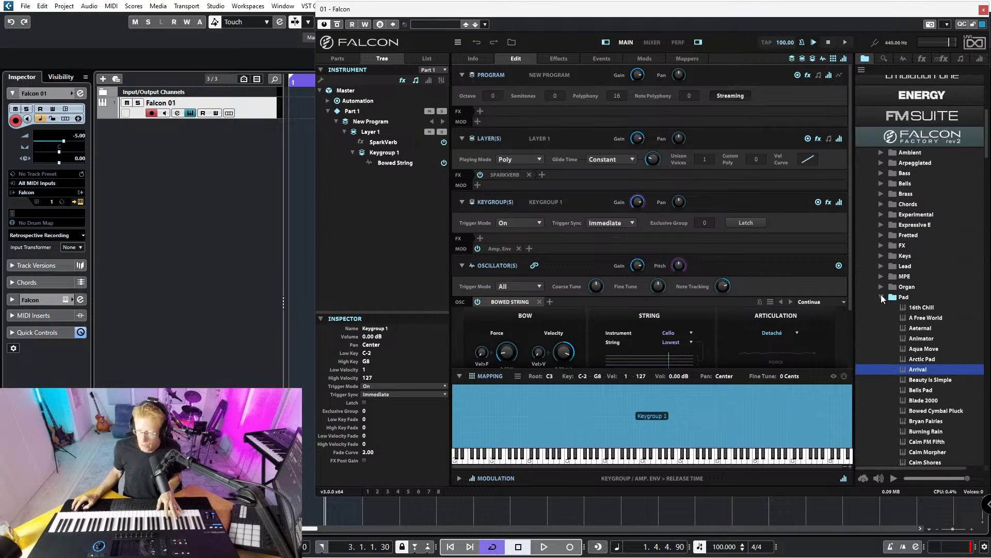
{"action": "left_click", "coordinate": [881, 368]}
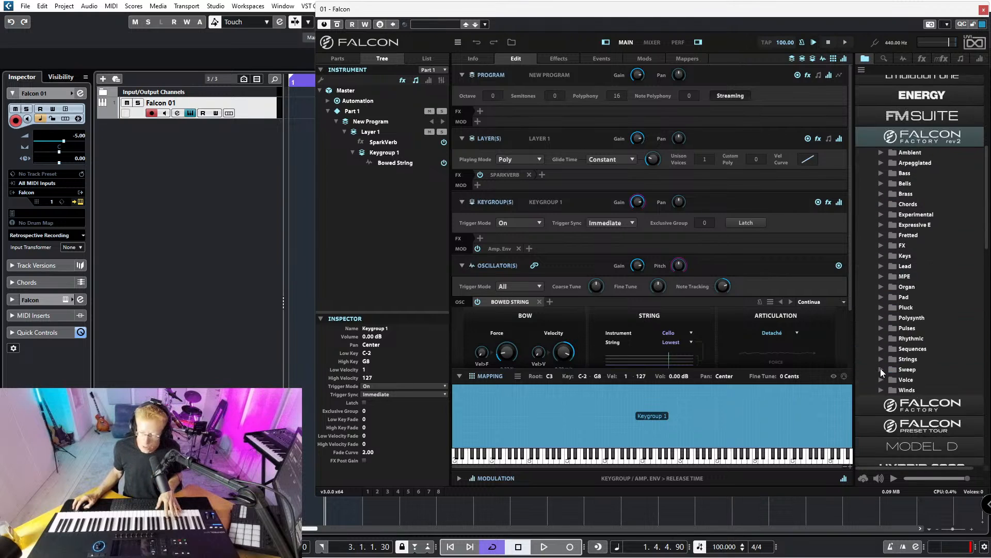
- Open the 01 Cloud folder of the first Quadra soundbank and load the A Parasite preset
{"action": "scroll", "coordinate": [882, 365], "scroll_direction": "down", "scroll_amount": 1}
{"action": "scroll", "coordinate": [879, 268], "scroll_direction": "up", "scroll_amount": 4}
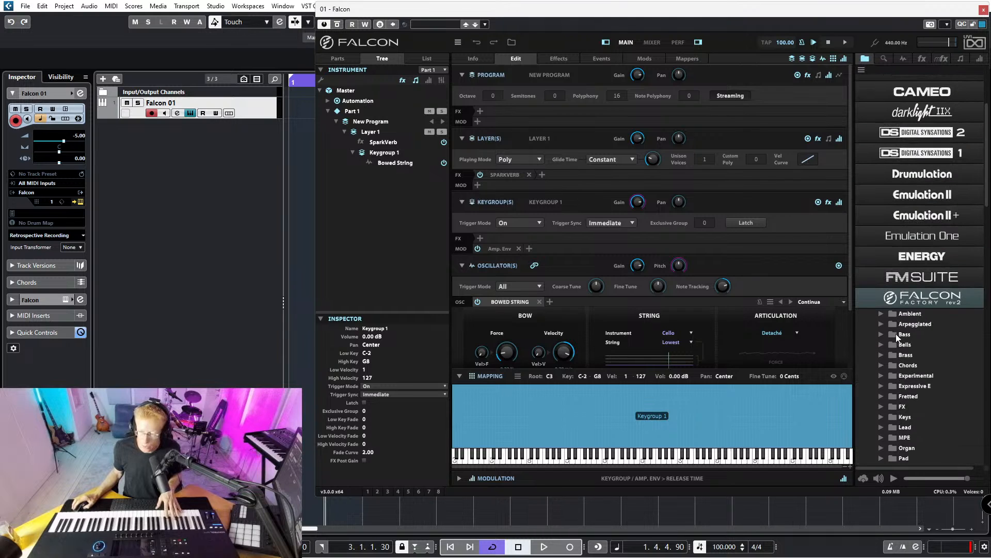
{"action": "scroll", "coordinate": [879, 268], "scroll_direction": "up", "scroll_amount": 2}
{"action": "scroll", "coordinate": [879, 268], "scroll_direction": "down", "scroll_amount": 20}
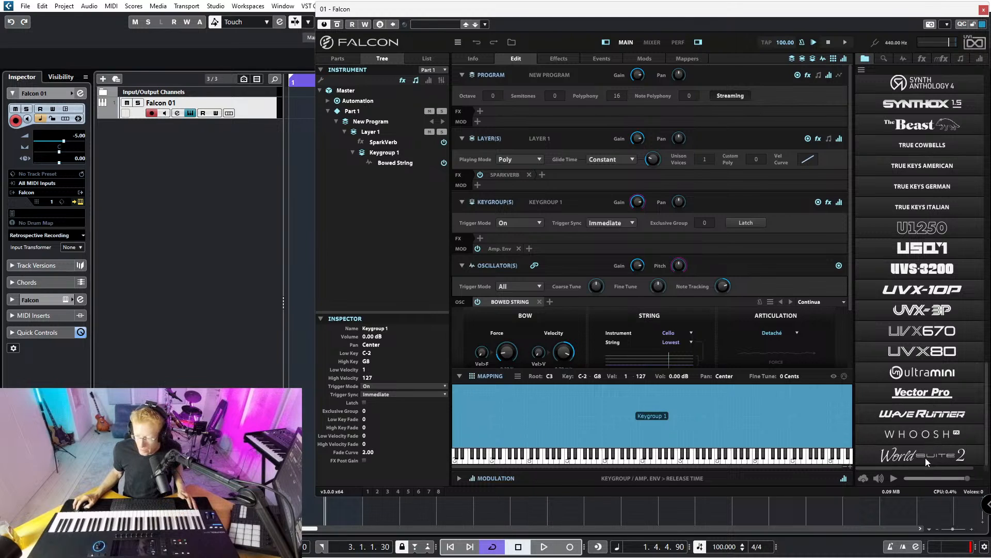
{"action": "scroll", "coordinate": [912, 331], "scroll_direction": "up", "scroll_amount": 5}
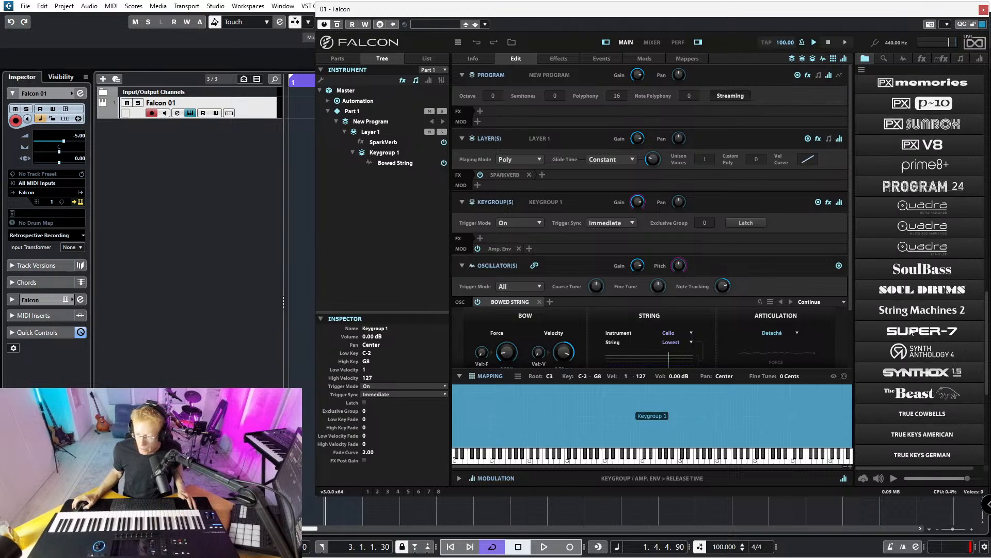
{"action": "left_click", "coordinate": [915, 206]}
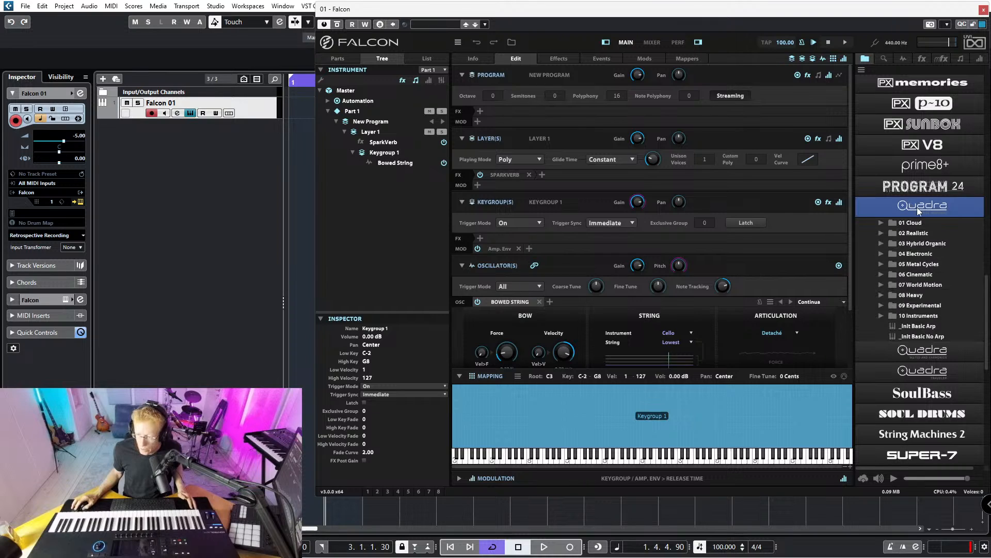
{"action": "left_click", "coordinate": [881, 222]}
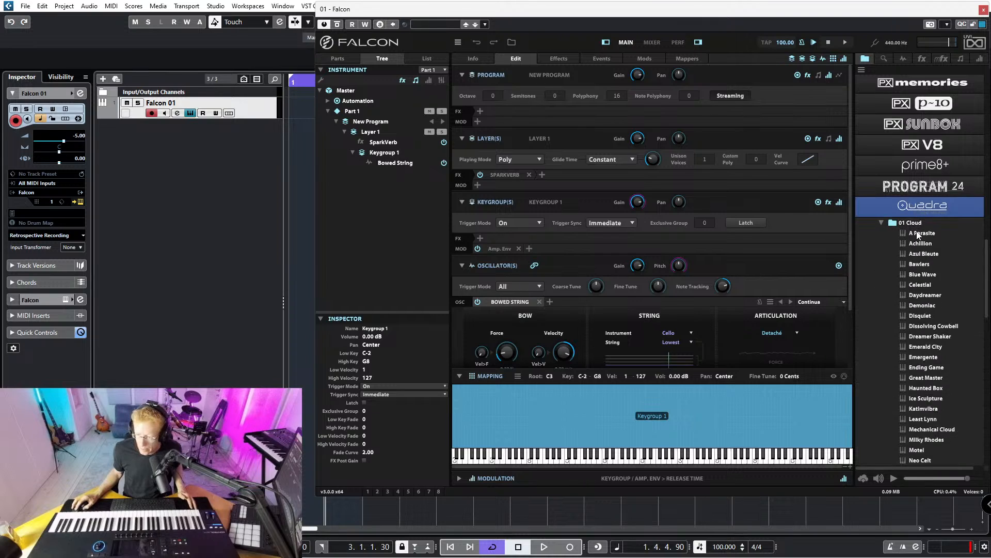
{"action": "double_click", "coordinate": [921, 233]}
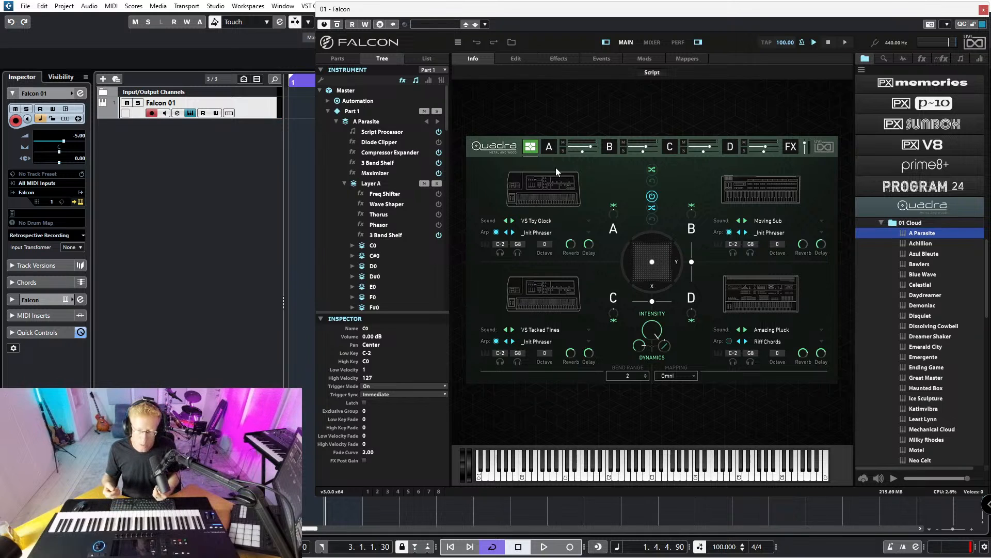
- Examine A Parasite's layers, keygroups and oscillators, and load the Celestial preset from the 01 Cloud folder
{"action": "left_click", "coordinate": [527, 59]}
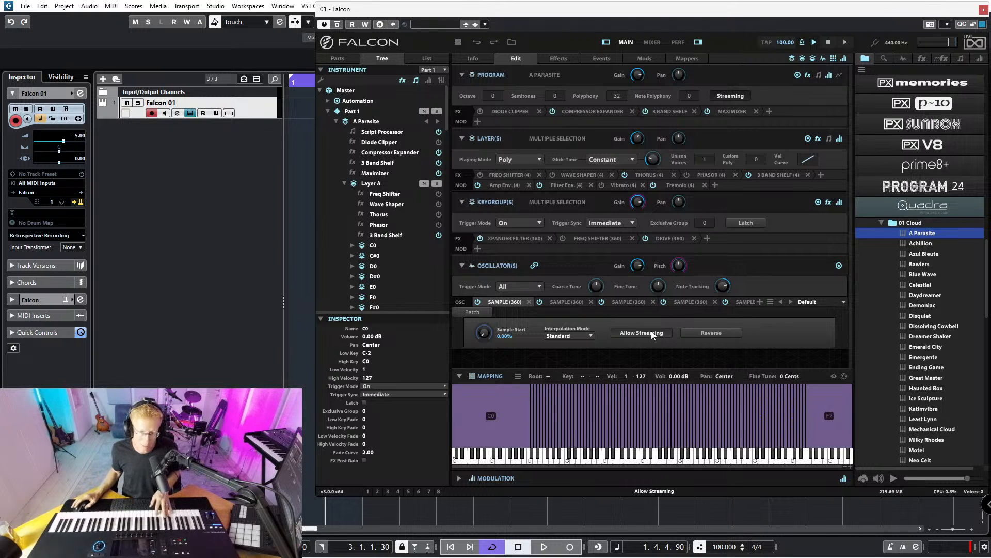
{"action": "left_click", "coordinate": [478, 59]}
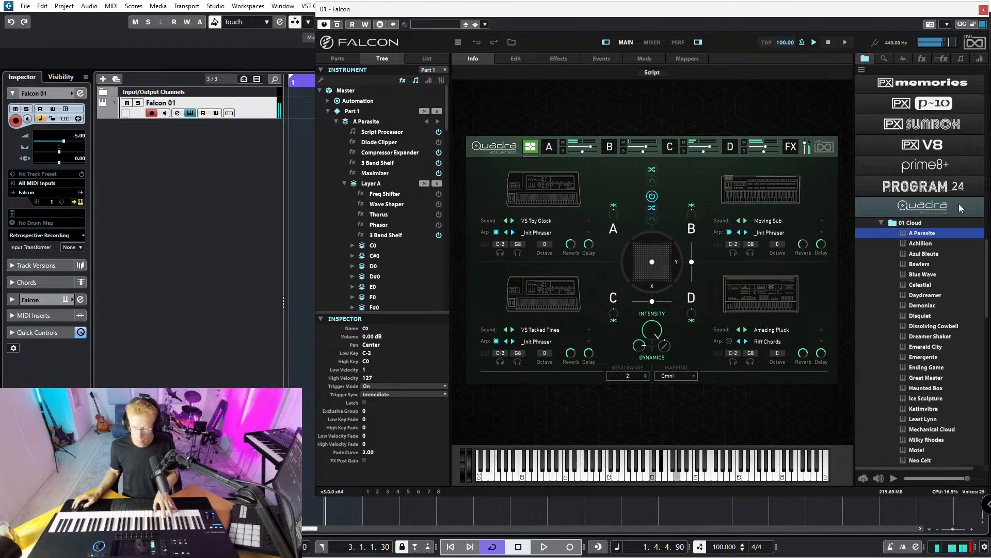
{"action": "double_click", "coordinate": [924, 286]}
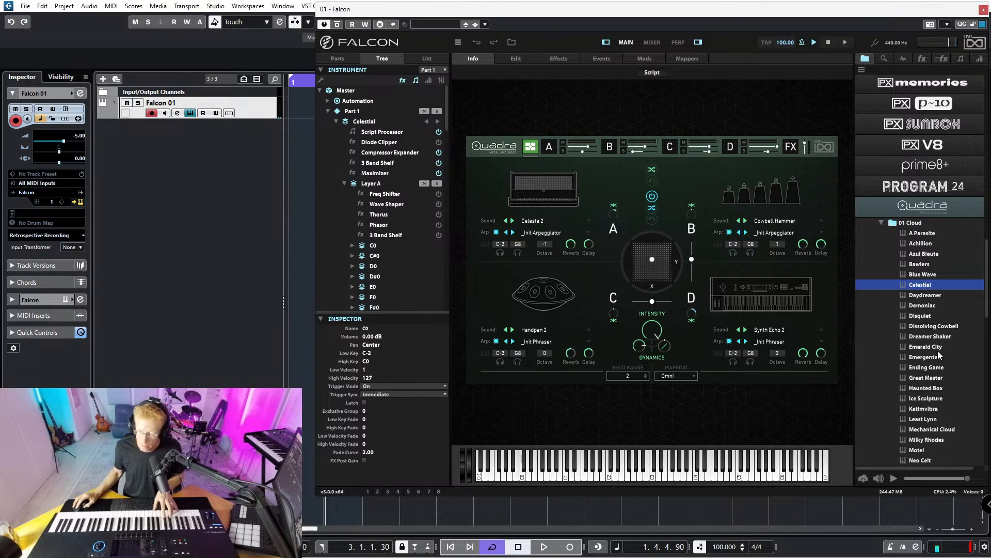
- Collapse the 01 Cloud folder, expand 05 Metal Cycles, and load the A Cream Bright preset
{"action": "left_click", "coordinate": [881, 222]}
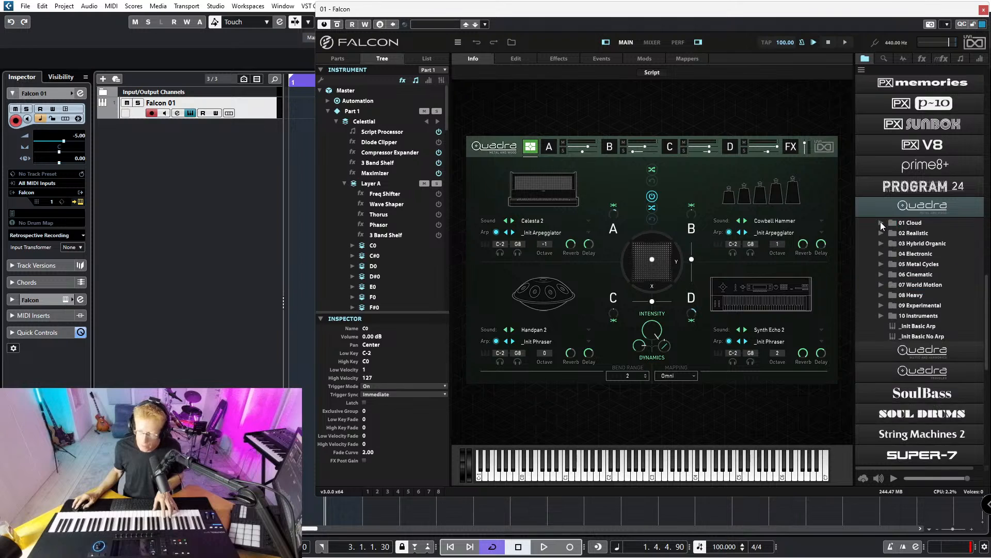
{"action": "left_click", "coordinate": [919, 263]}
{"action": "left_click", "coordinate": [882, 264]}
{"action": "double_click", "coordinate": [929, 275]}
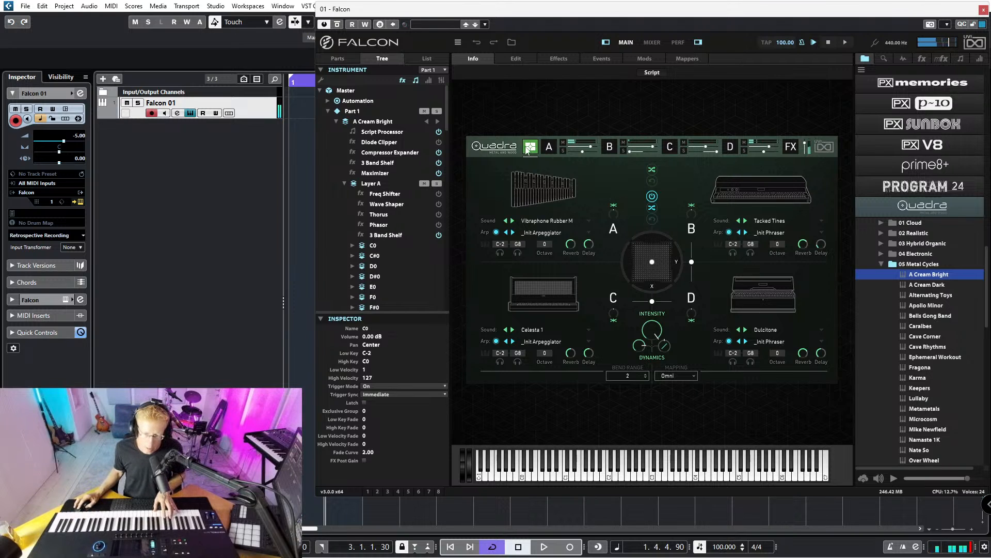
- Examine A Cream Bright's A and B sound pages, part B's preset list, and its arpeggiator page
{"action": "left_click", "coordinate": [549, 150]}
{"action": "left_click", "coordinate": [613, 150]}
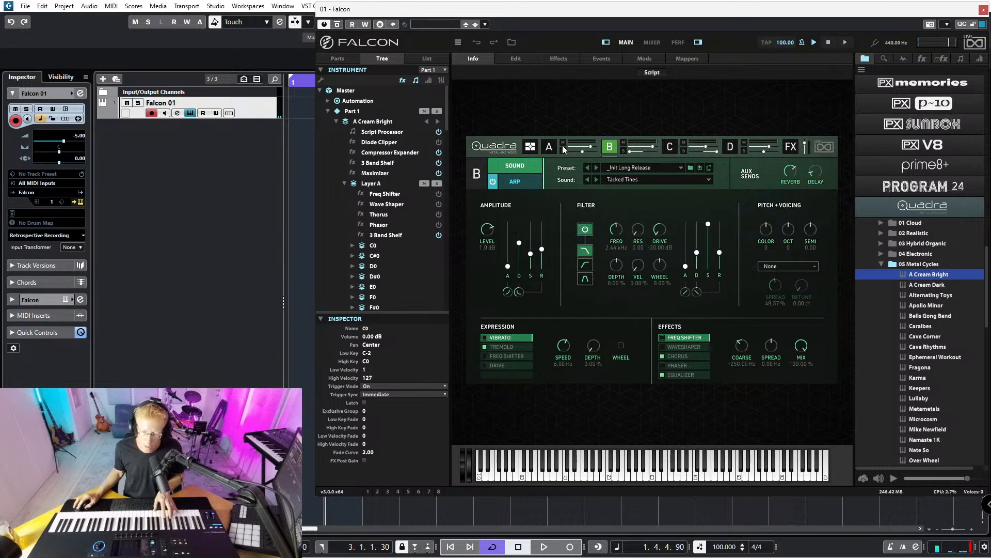
{"action": "left_click", "coordinate": [554, 148]}
{"action": "left_click", "coordinate": [613, 150]}
{"action": "left_click", "coordinate": [639, 170]}
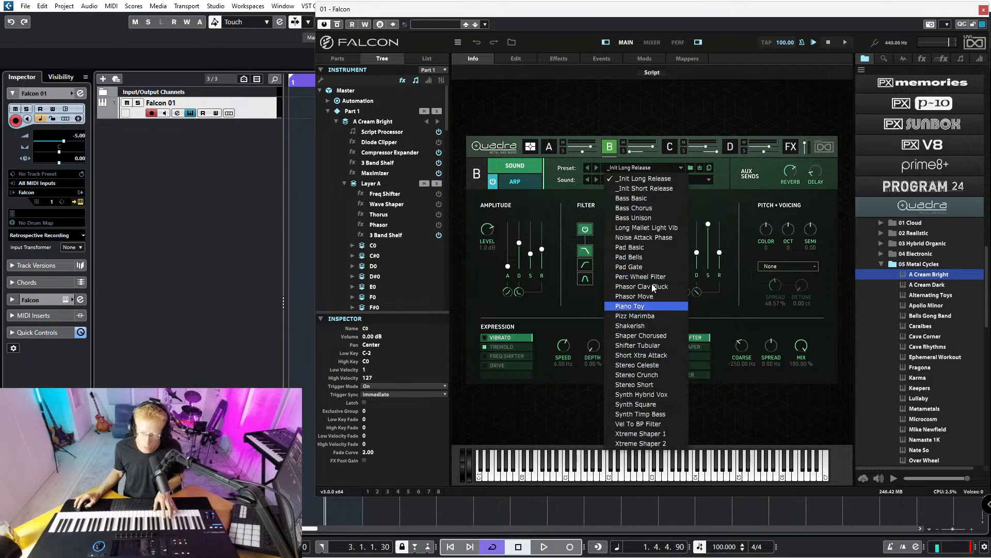
{"action": "left_click", "coordinate": [470, 295]}
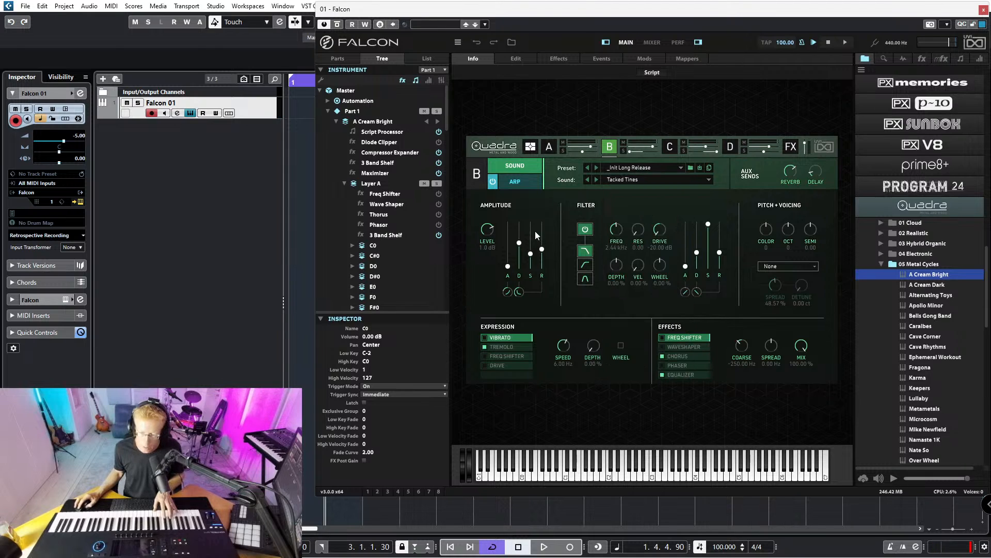
{"action": "left_click", "coordinate": [515, 182]}
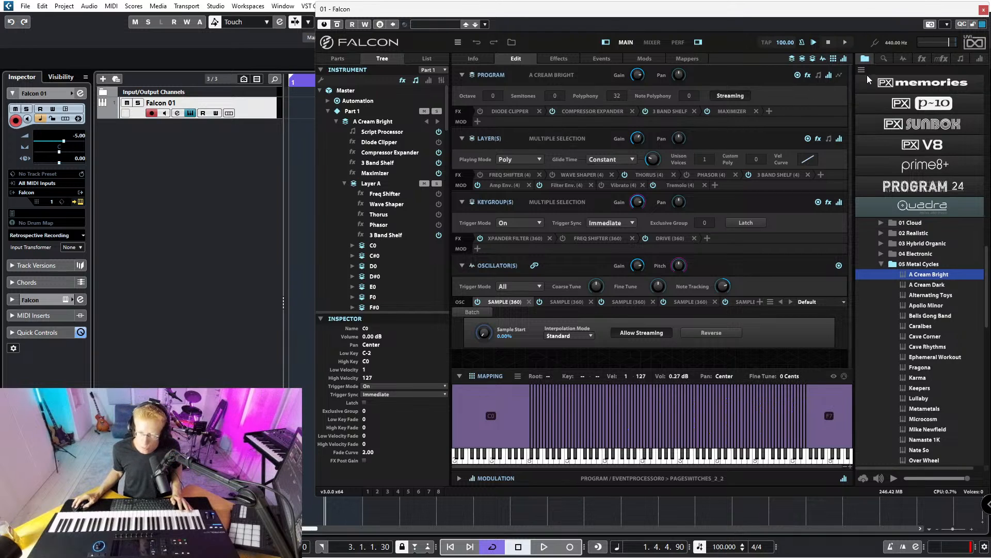
- Clear the current multi to start from an empty part
{"action": "left_click", "coordinate": [458, 43]}
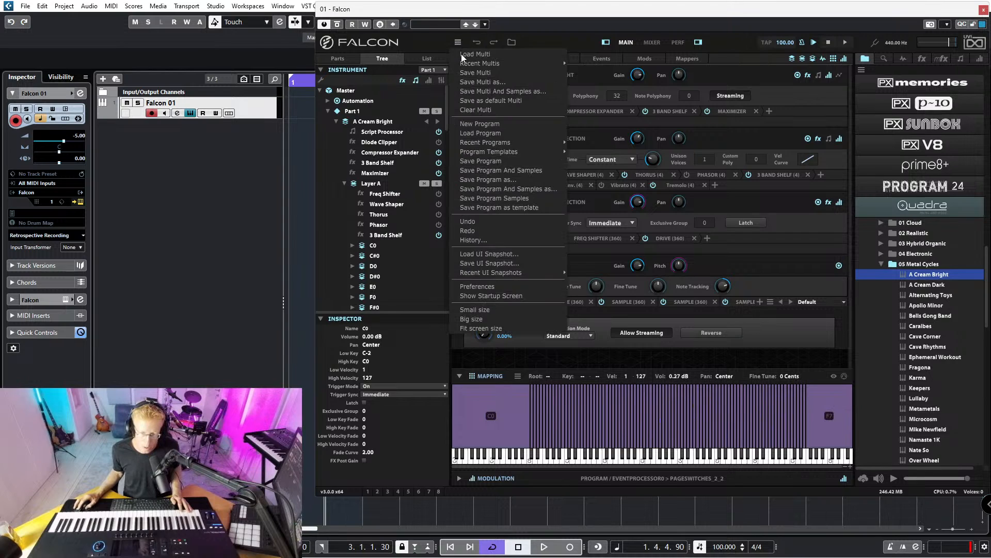
{"action": "left_click", "coordinate": [481, 111]}
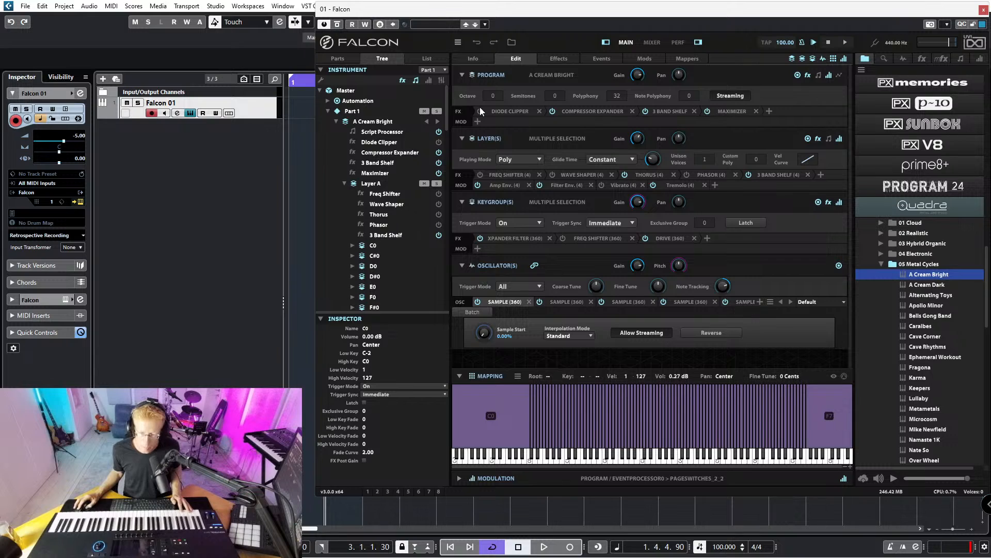
{"action": "left_click", "coordinate": [459, 42]}
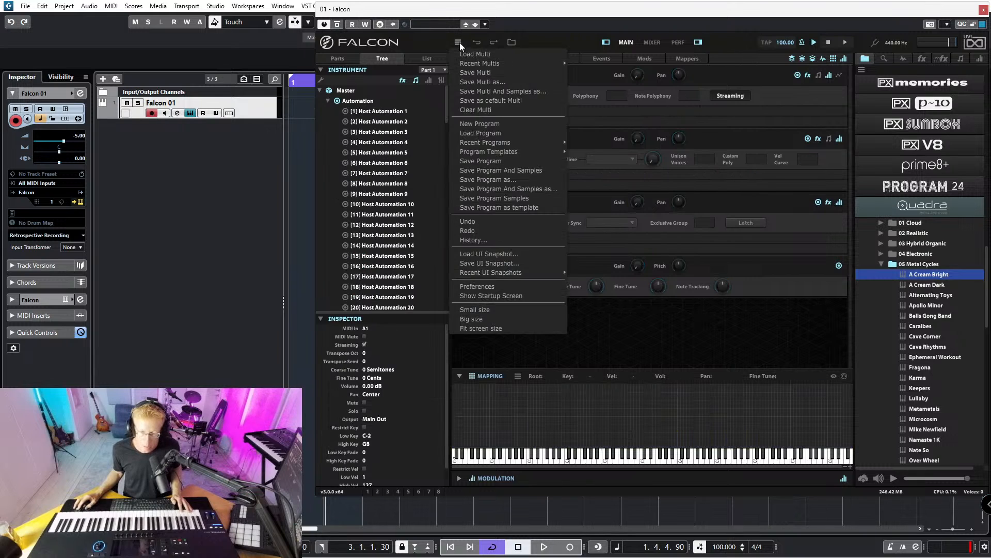
{"action": "left_click", "coordinate": [473, 109]}
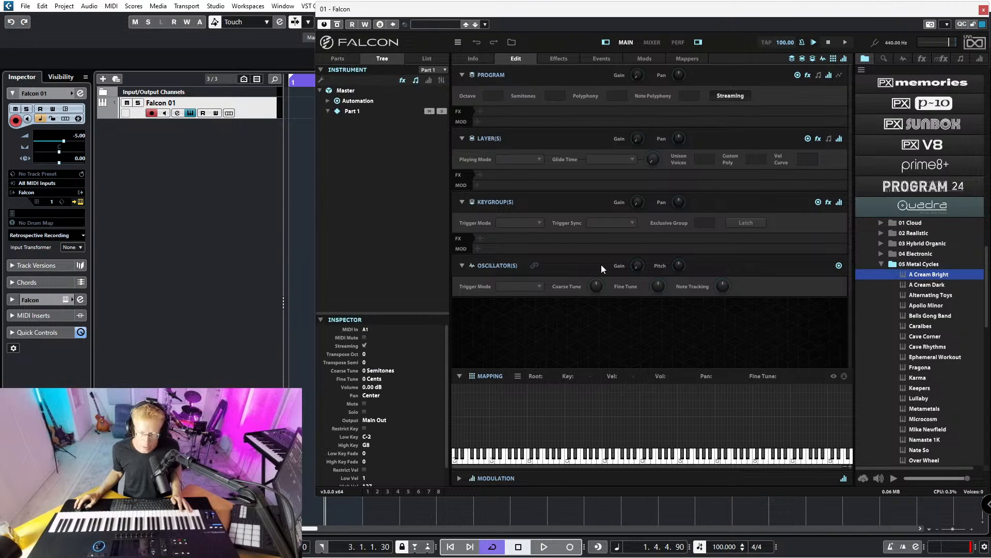
- Add a Wavetable synthesis oscillator to the empty mapping and extend its keygroup down to C-2
{"action": "left_click", "coordinate": [903, 59]}
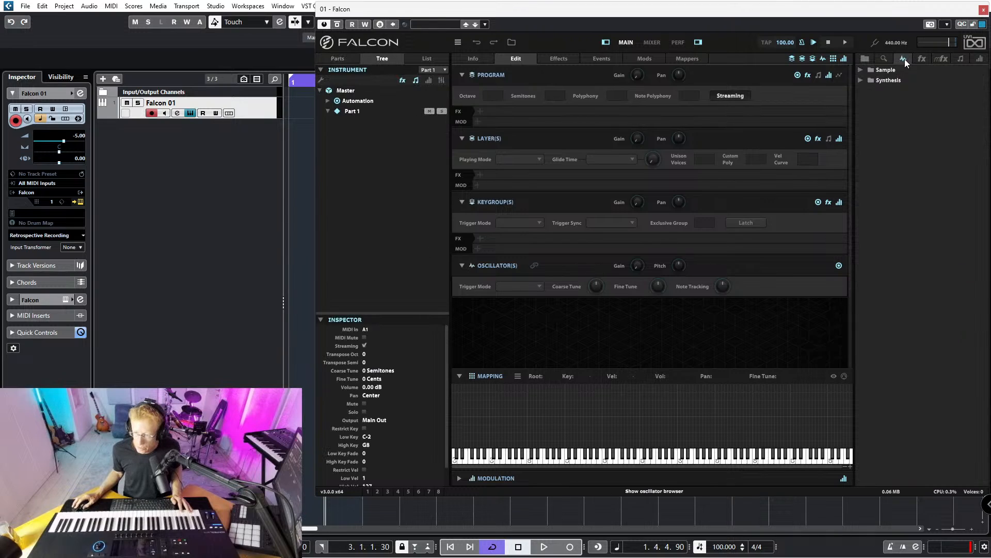
{"action": "left_click", "coordinate": [863, 79]}
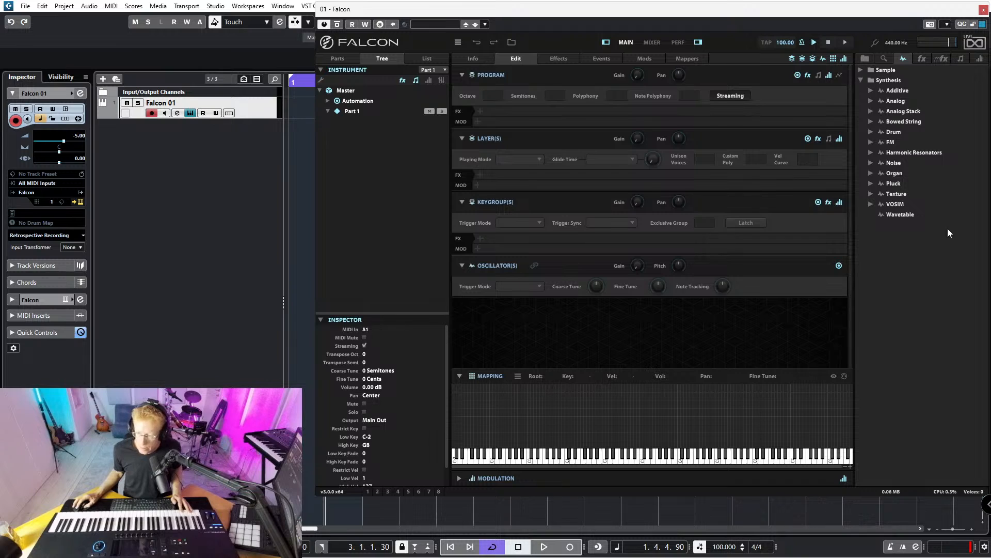
{"action": "left_click_drag", "start_coordinate": [903, 215], "coordinate": [853, 405]}
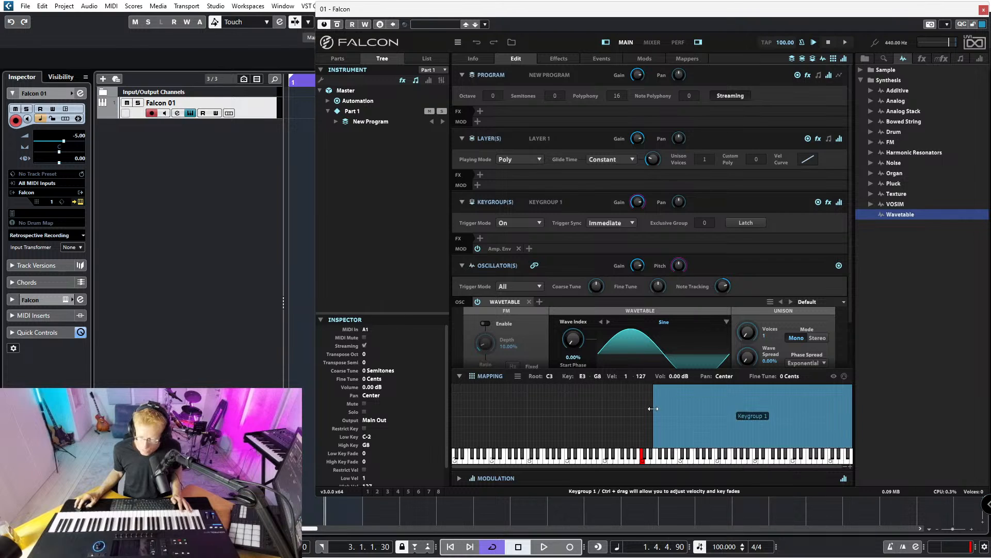
{"action": "left_click_drag", "start_coordinate": [653, 408], "coordinate": [454, 408]}
- Load the Phaser 2 wavetable from the multi Analog category into the oscillator
{"action": "scroll", "coordinate": [566, 289], "scroll_direction": "down", "scroll_amount": 2}
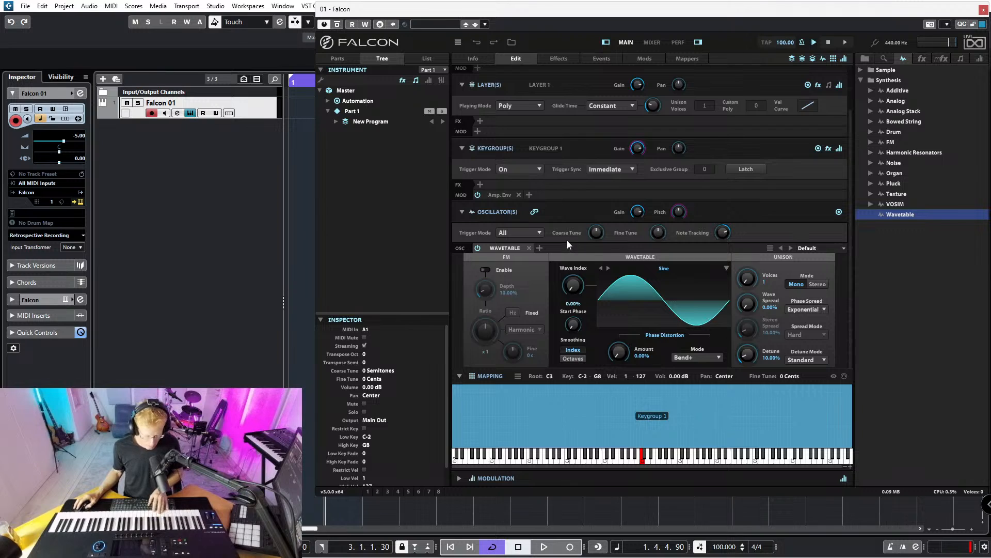
{"action": "left_click", "coordinate": [674, 268]}
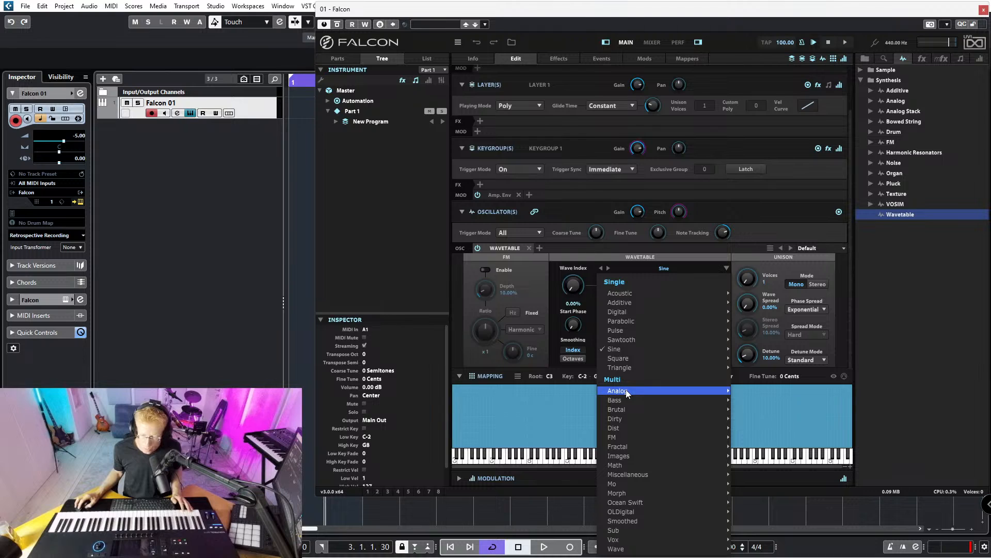
{"action": "mouse_move", "coordinate": [629, 387]}
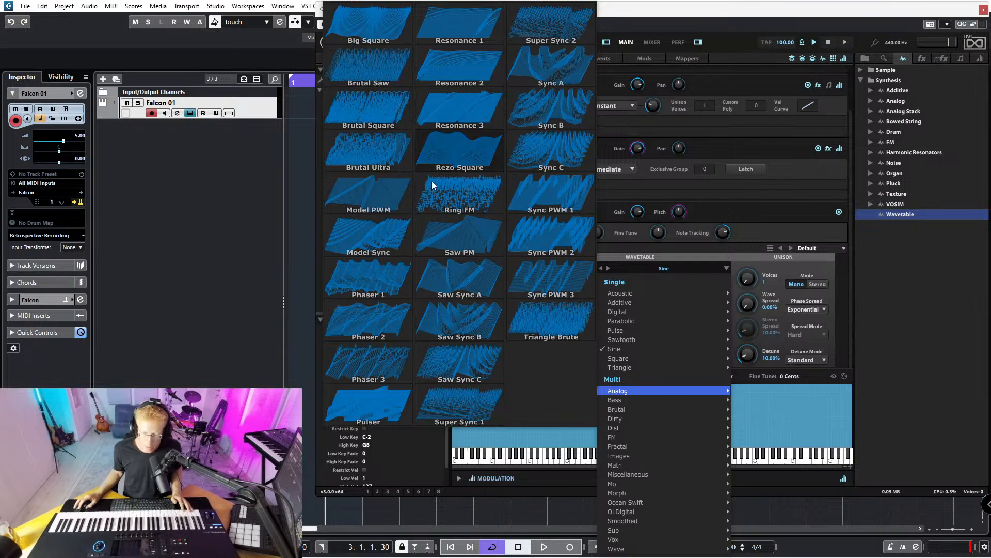
{"action": "left_click", "coordinate": [386, 317]}
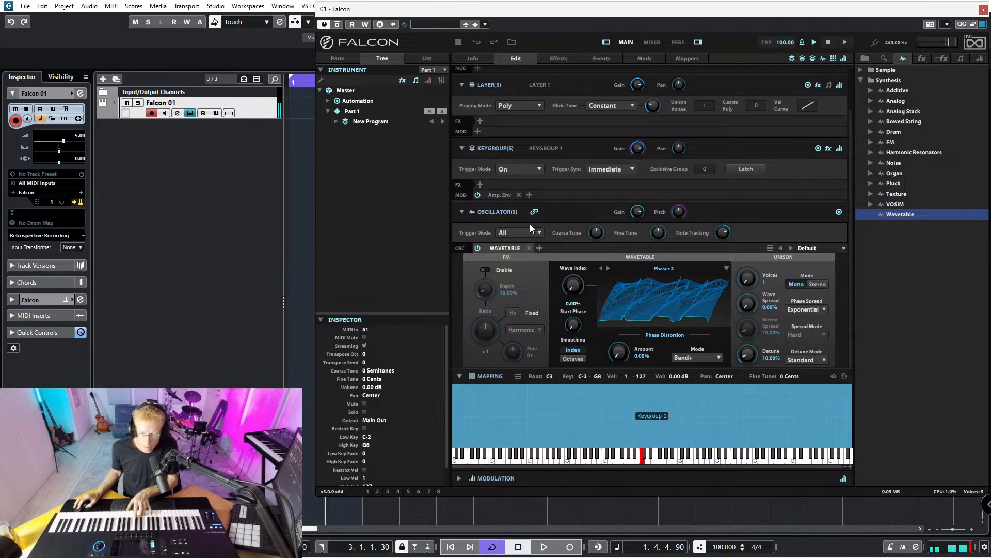
- Raise the release of Keygroup 1's amplitude envelope to about 97 ms
{"action": "left_click", "coordinate": [499, 195]}
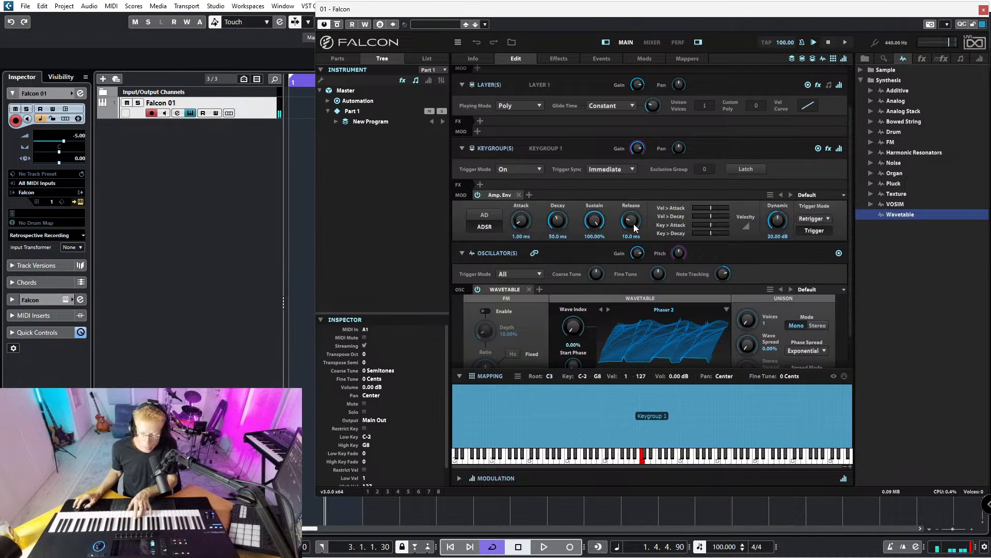
{"action": "left_click_drag", "start_coordinate": [637, 221], "coordinate": [630, 191]}
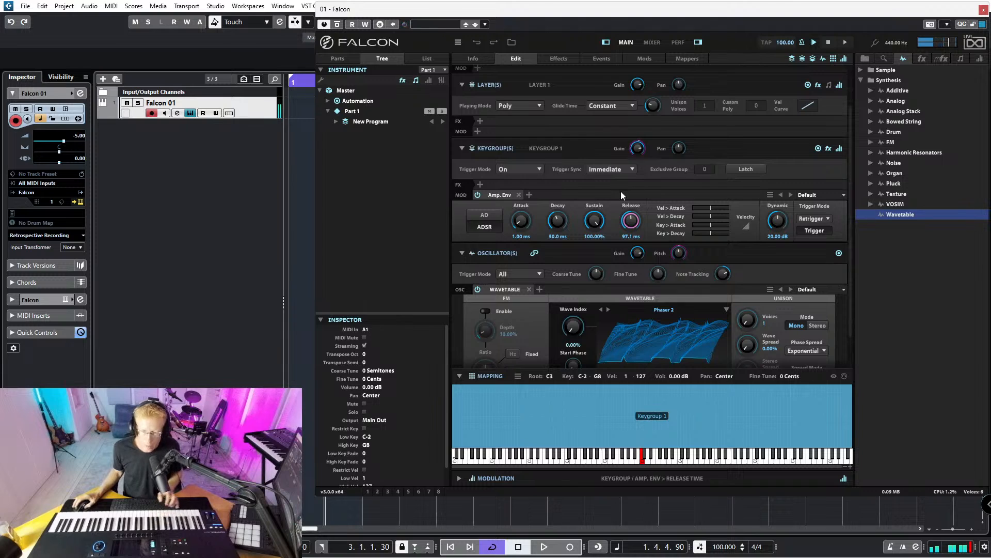
- Expand New Program, Layer 1 and Keygroup 1 in the instrument tree down to the Wavetable oscillator
{"action": "scroll", "coordinate": [506, 138], "scroll_direction": "up", "scroll_amount": 2}
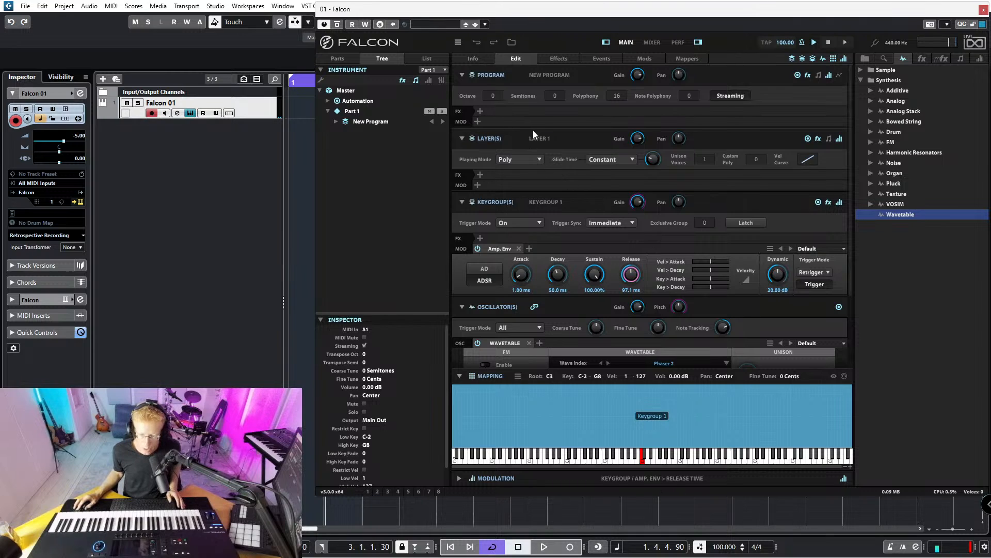
{"action": "left_click", "coordinate": [461, 139]}
{"action": "left_click", "coordinate": [461, 138]}
{"action": "left_click", "coordinate": [336, 121]}
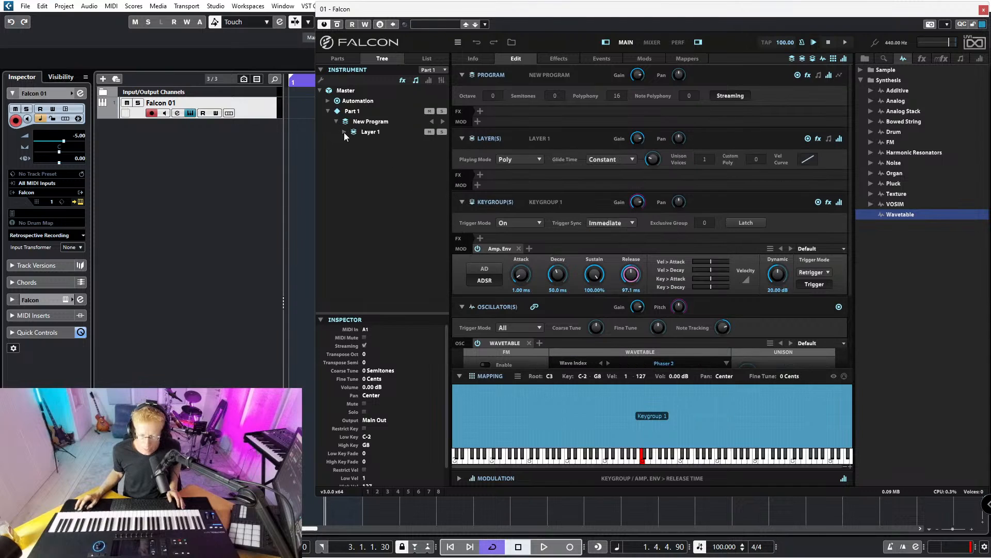
{"action": "left_click", "coordinate": [344, 132]}
{"action": "left_click", "coordinate": [354, 142]}
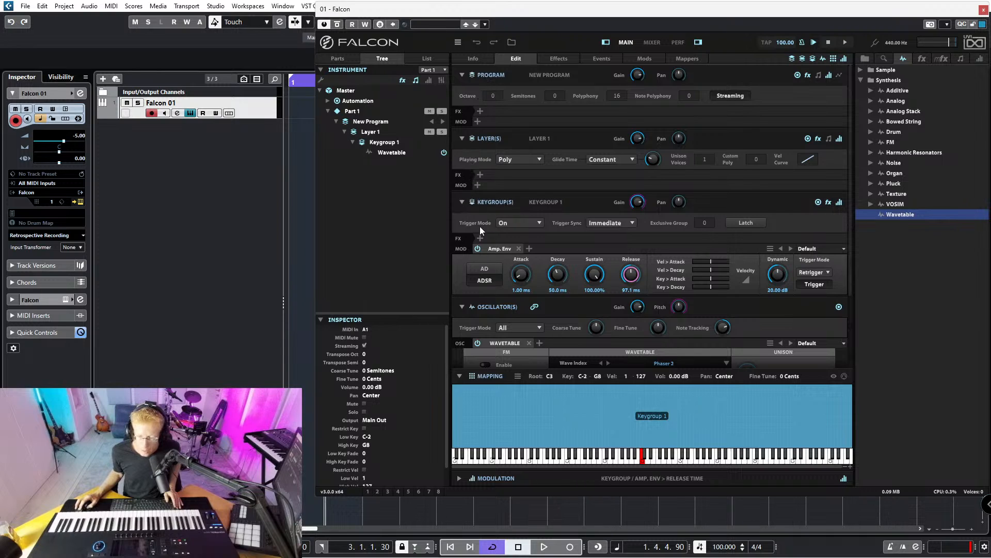
- Look at the program's effects view and bring up the event processors view for Layer 1
{"action": "left_click", "coordinate": [548, 61]}
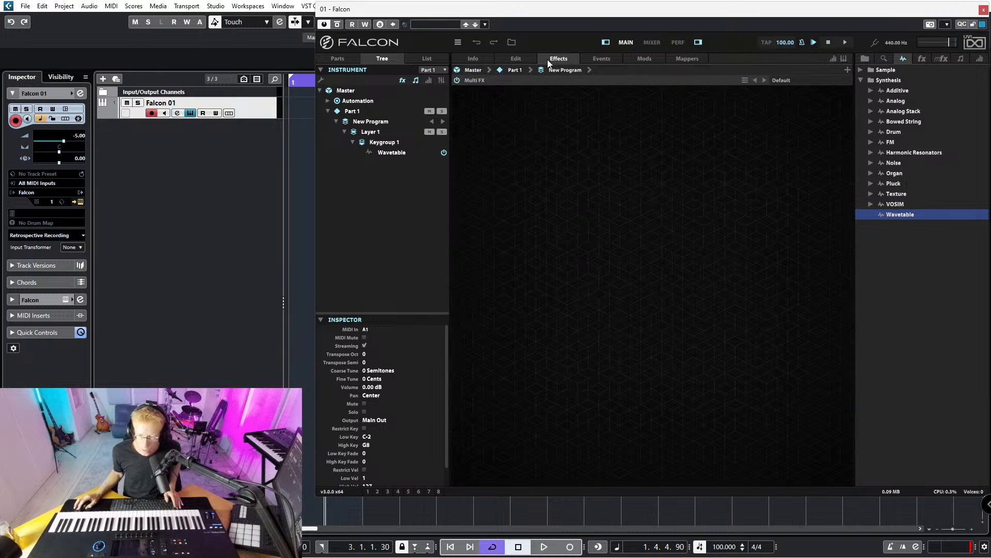
{"action": "left_click", "coordinate": [588, 58]}
{"action": "left_click", "coordinate": [594, 71]}
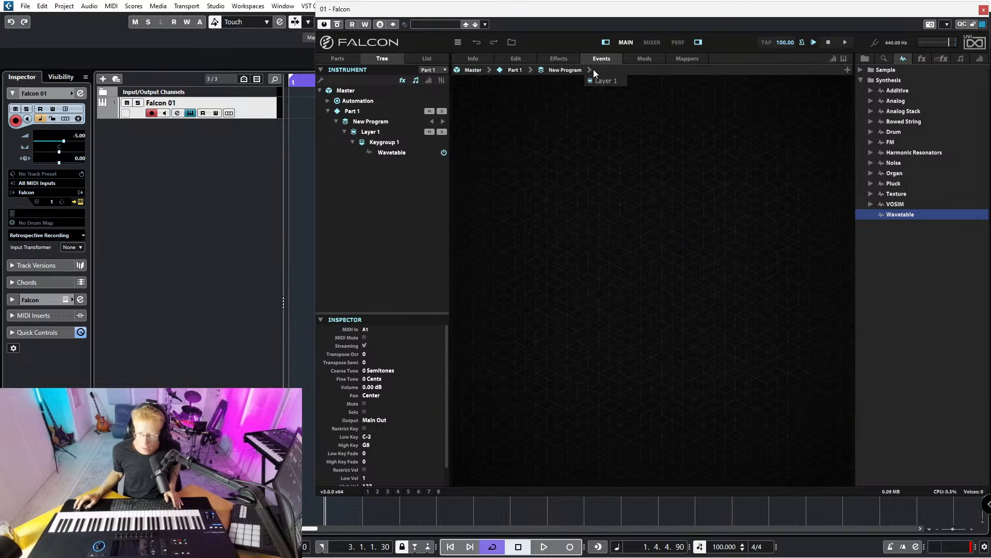
{"action": "left_click", "coordinate": [606, 81]}
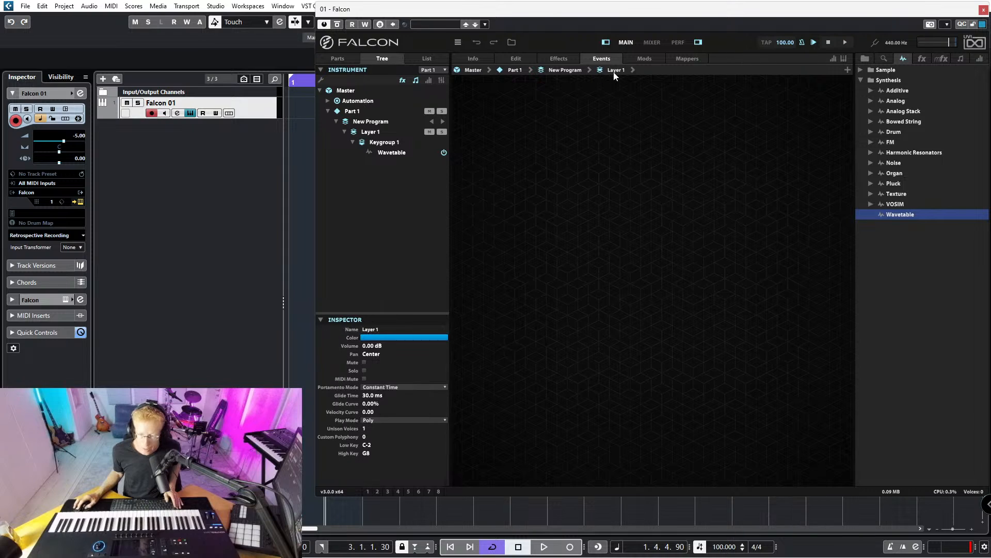
- Add an Arpeggiator event processor to Layer 1
{"action": "left_click", "coordinate": [379, 154]}
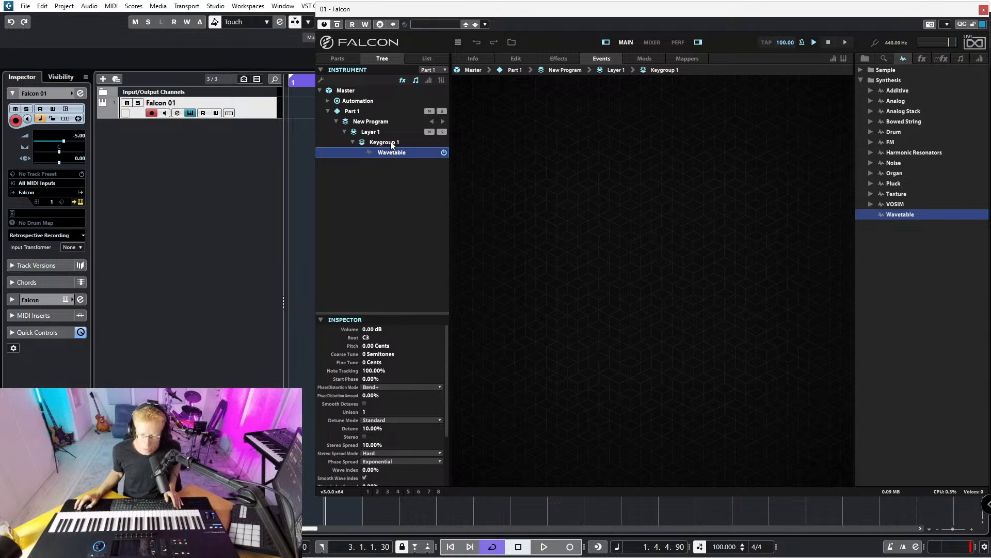
{"action": "left_click", "coordinate": [396, 145]}
{"action": "left_click", "coordinate": [374, 131]}
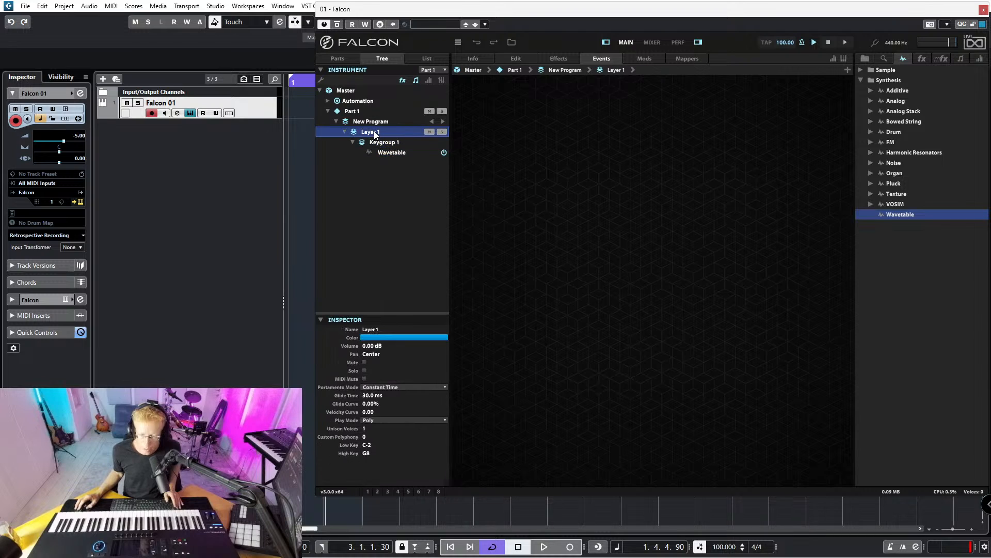
{"action": "right_click", "coordinate": [374, 131]}
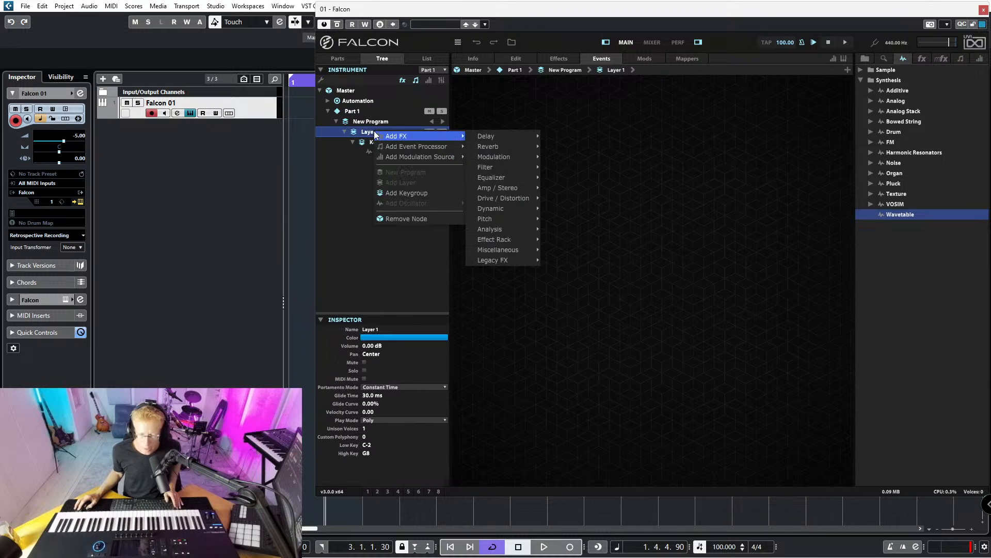
{"action": "mouse_move", "coordinate": [391, 148]}
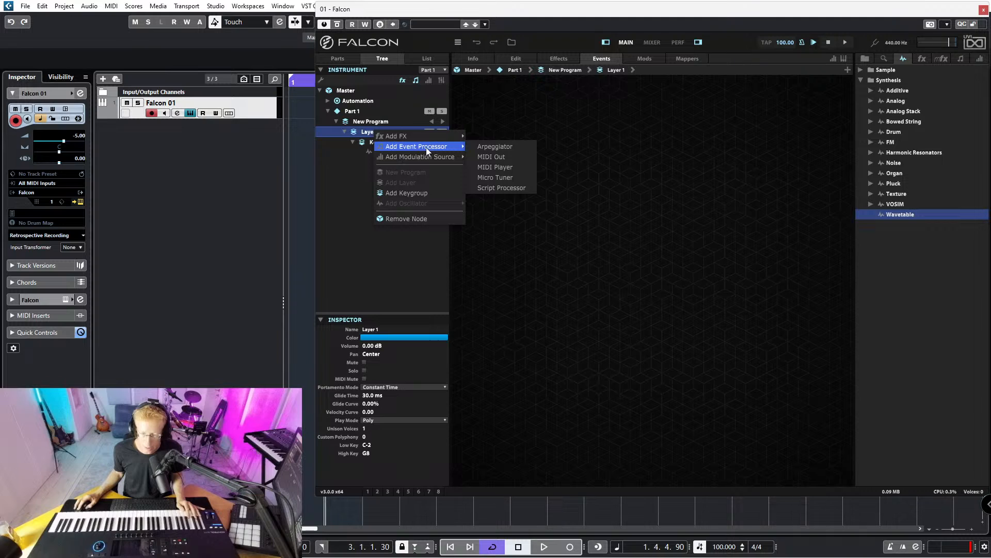
{"action": "left_click", "coordinate": [493, 146]}
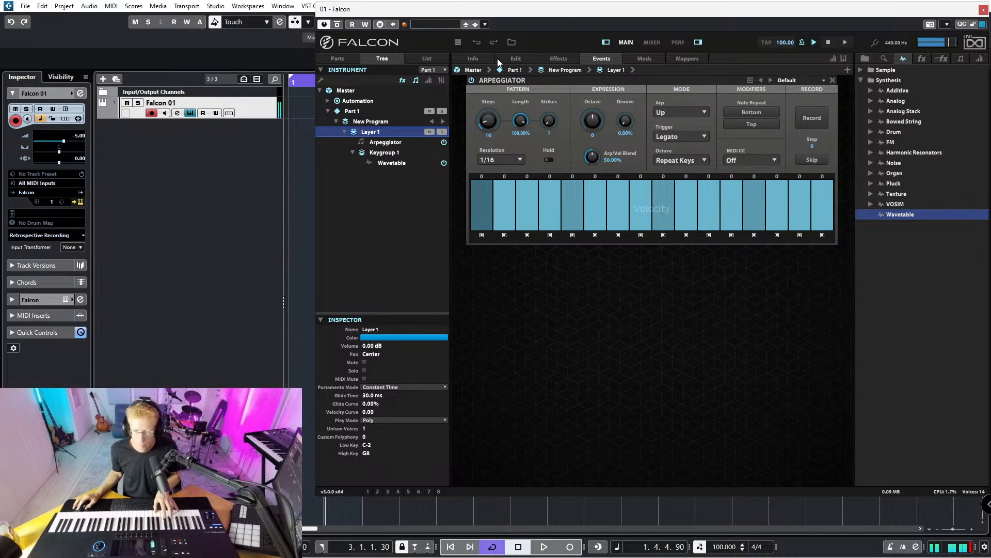
- Return to the edit view and check the modulation row toggles of the program and keygroup sections
{"action": "left_click", "coordinate": [515, 59]}
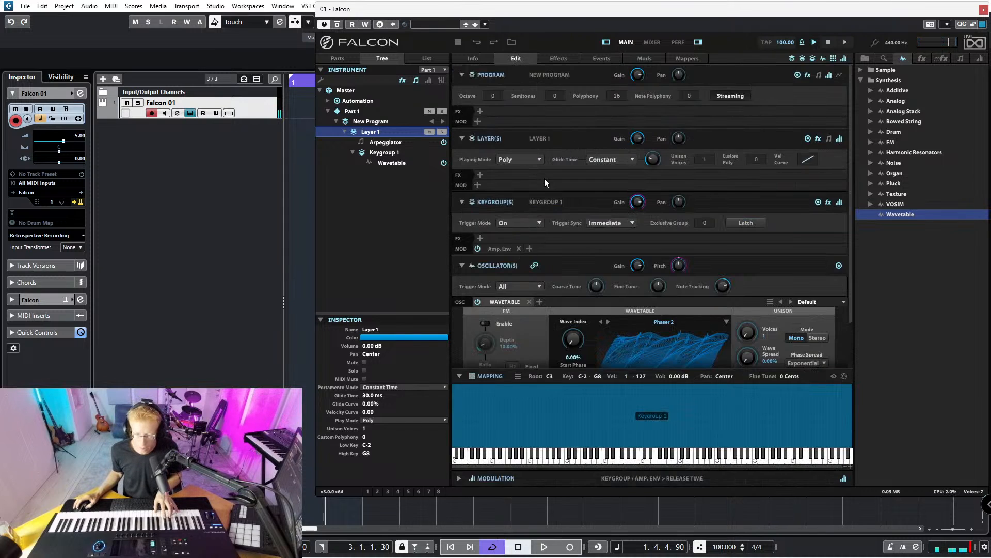
{"action": "scroll", "coordinate": [544, 179], "scroll_direction": "down", "scroll_amount": 3}
{"action": "scroll", "coordinate": [544, 183], "scroll_direction": "up", "scroll_amount": 3}
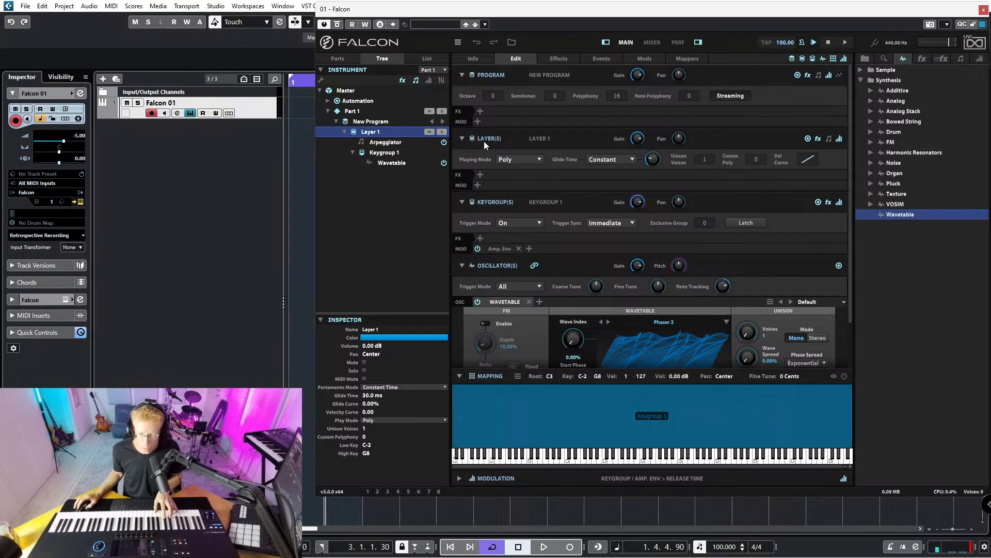
{"action": "left_click", "coordinate": [829, 76]}
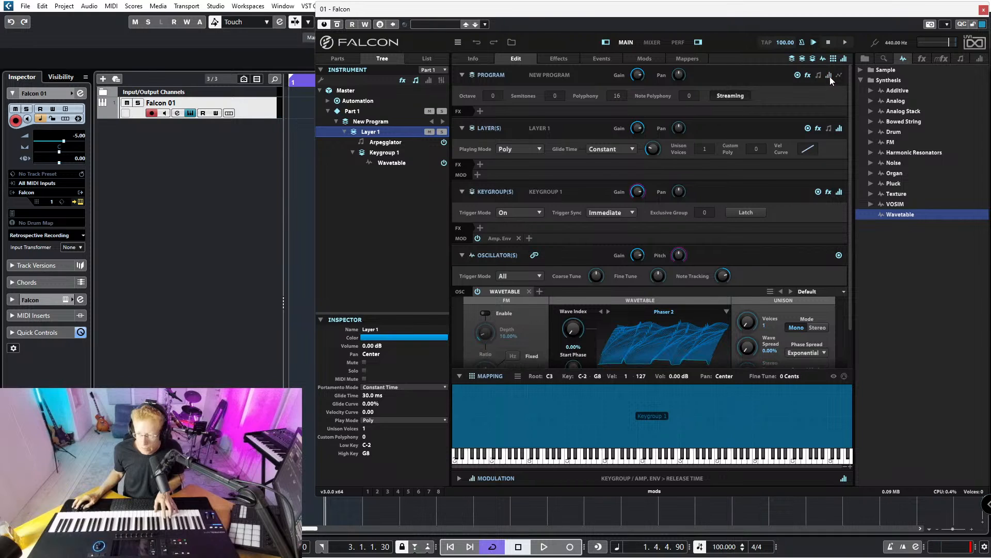
{"action": "left_click", "coordinate": [829, 75]}
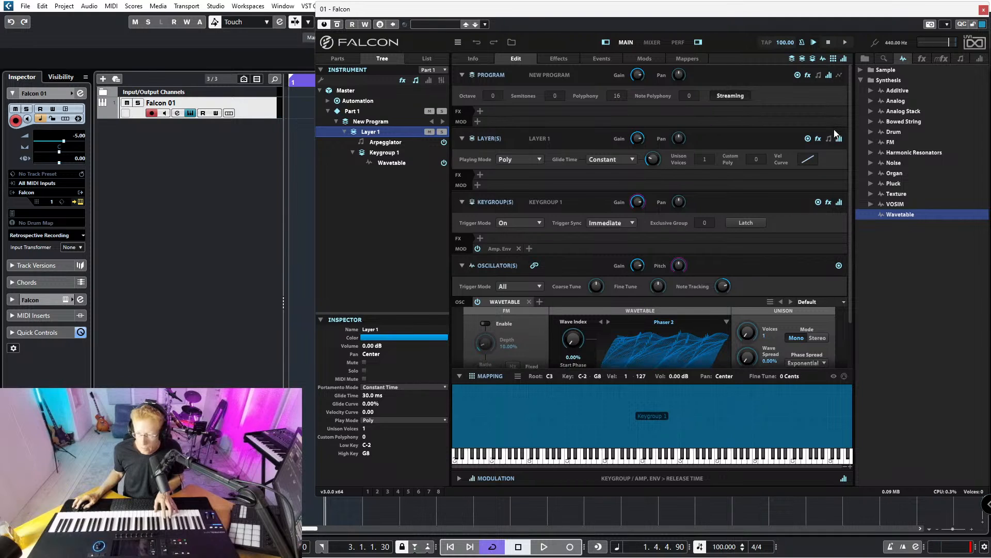
{"action": "left_click", "coordinate": [841, 202]}
{"action": "left_click", "coordinate": [842, 202]}
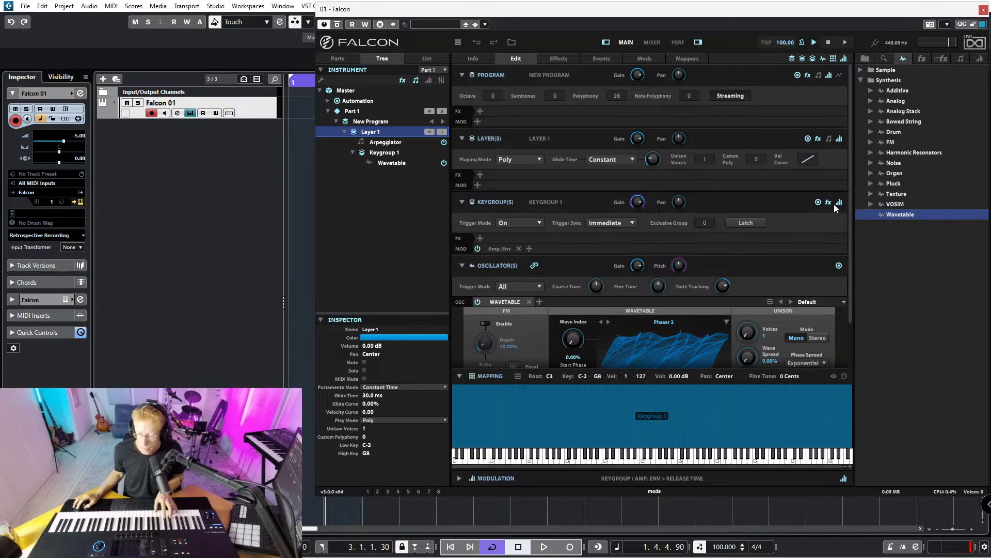
- Show Layer 1's event processor row and remove the Arpeggiator from it
{"action": "left_click", "coordinate": [829, 139]}
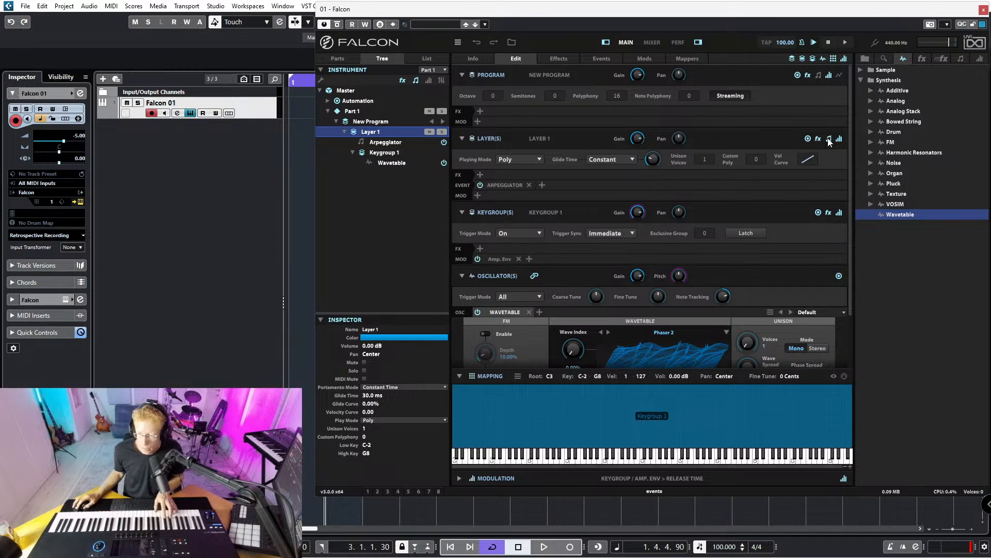
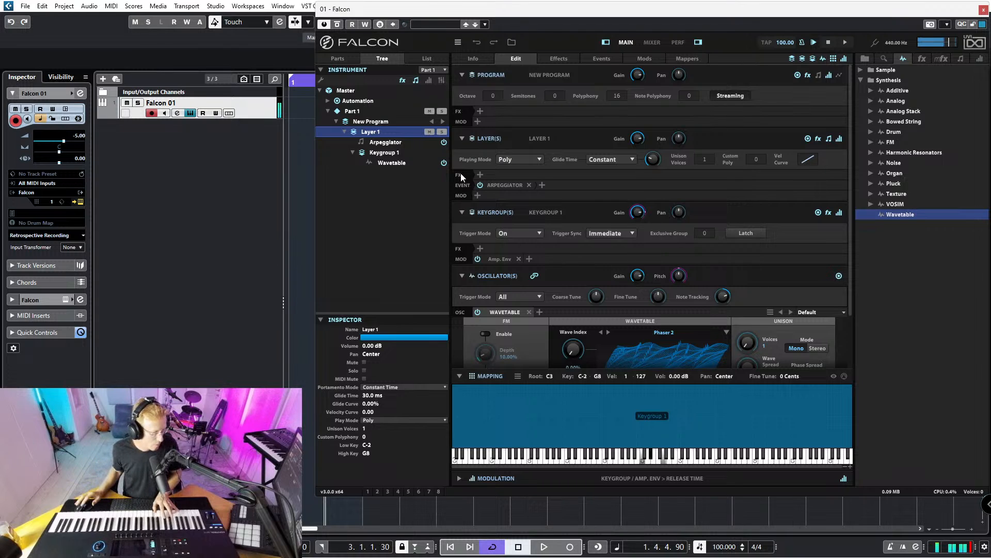
{"action": "left_click", "coordinate": [525, 185]}
{"action": "left_click", "coordinate": [529, 185]}
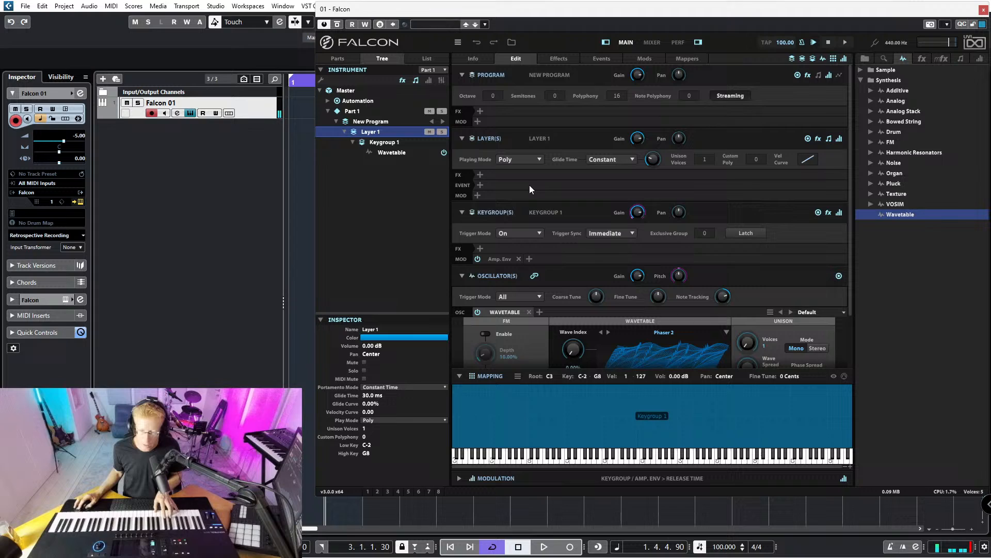
- Add the Euclidean Keys Sequencer script processor to Layer 1 and set the hit offset to 1 for C# and 2 for D
{"action": "left_click", "coordinate": [480, 185]}
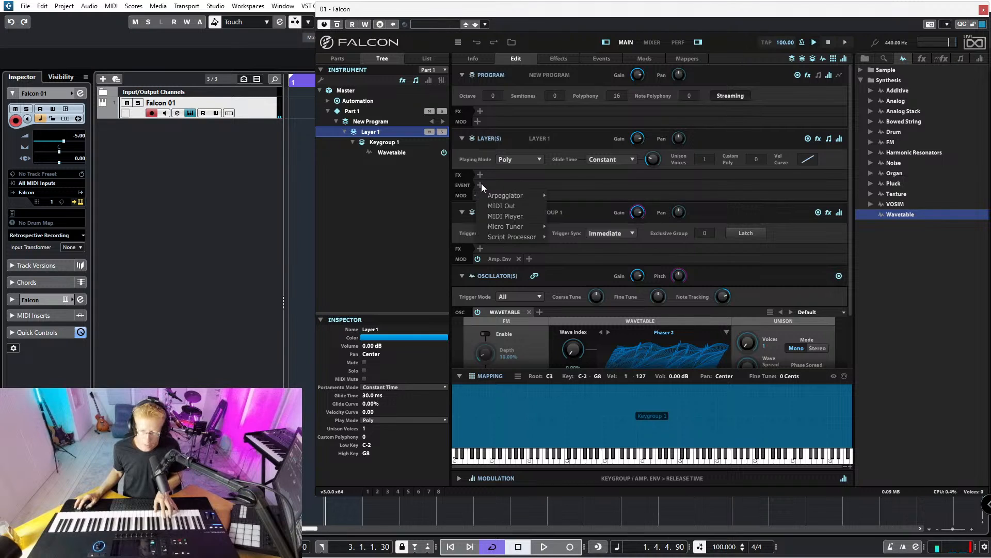
{"action": "mouse_move", "coordinate": [507, 236]}
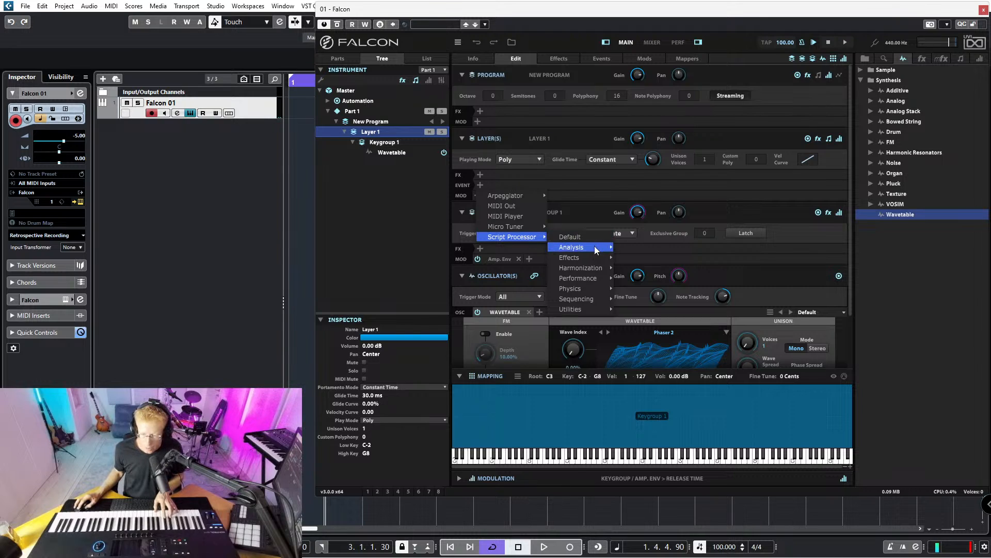
{"action": "mouse_move", "coordinate": [587, 302]}
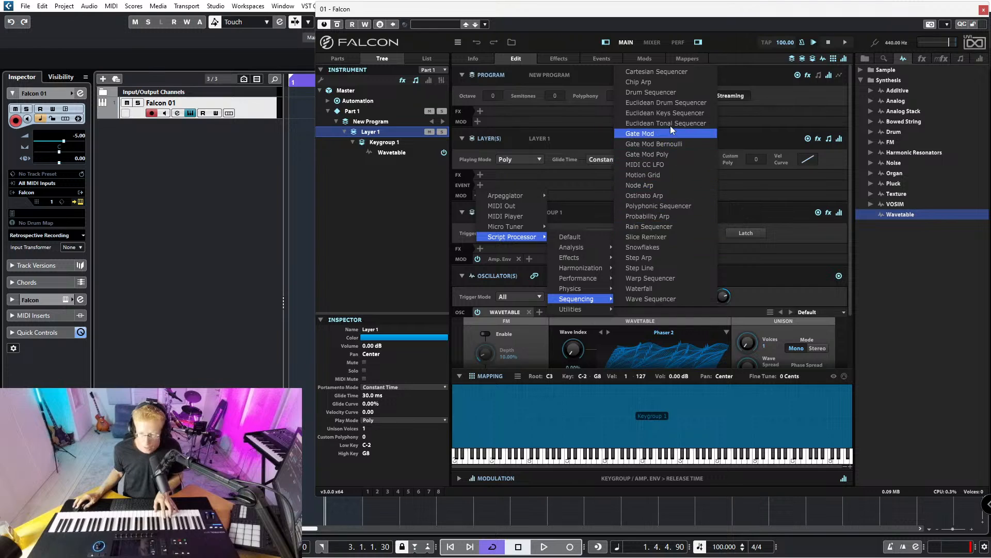
{"action": "left_click", "coordinate": [687, 114]}
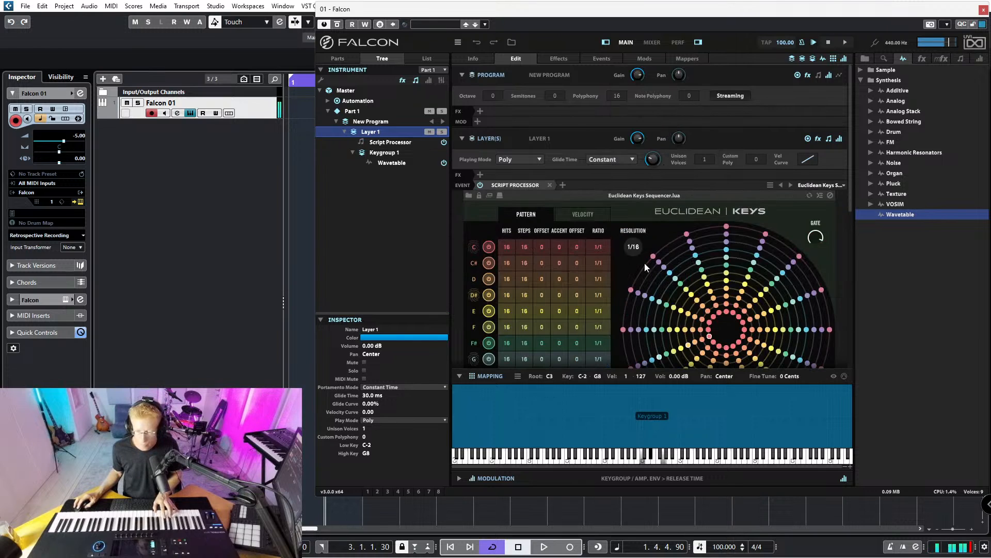
{"action": "scroll", "coordinate": [636, 259], "scroll_direction": "down", "scroll_amount": 4}
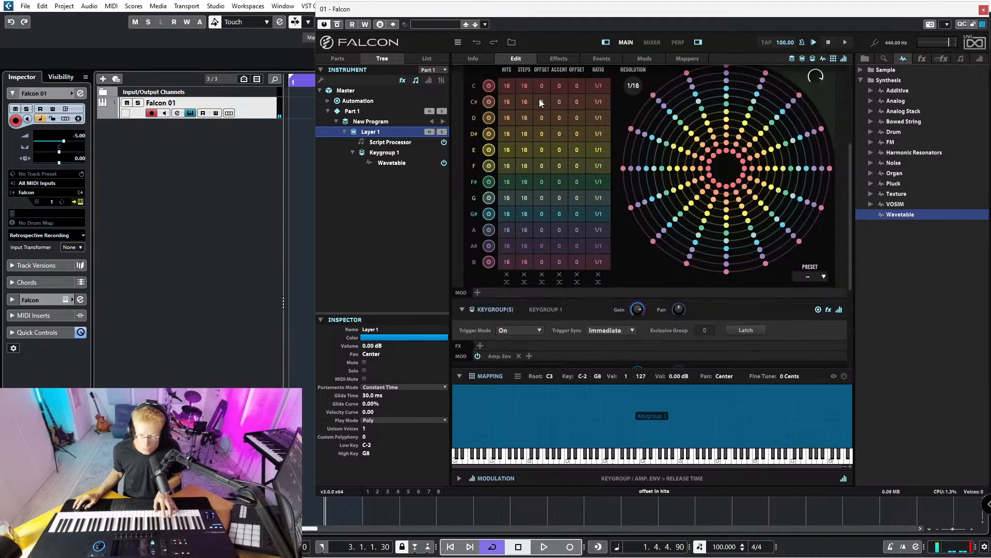
{"action": "scroll", "coordinate": [540, 101], "scroll_direction": "up", "scroll_amount": 3}
{"action": "scroll", "coordinate": [708, 128], "scroll_direction": "up", "scroll_amount": 3}
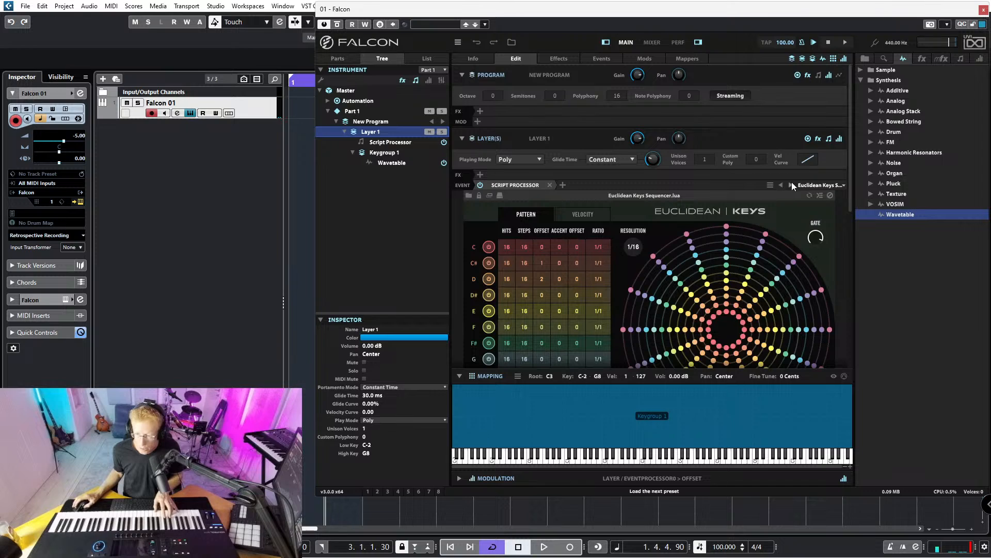
- Switch Layer 1's script processor to the Chord Bank harmonization script and remove the processor after trying it
{"action": "scroll", "coordinate": [792, 180], "scroll_direction": "down", "scroll_amount": 2}
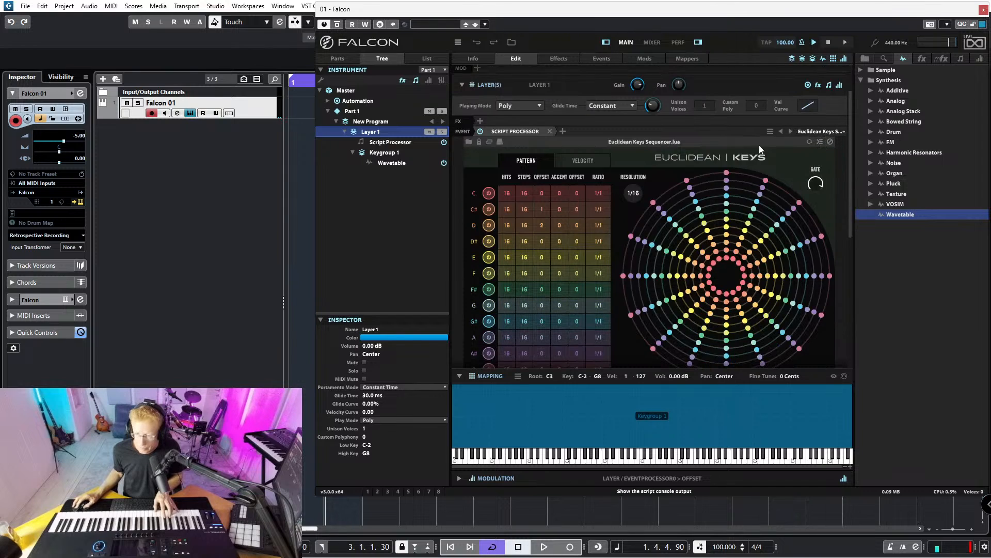
{"action": "left_click", "coordinate": [818, 133]}
{"action": "mouse_move", "coordinate": [832, 178]}
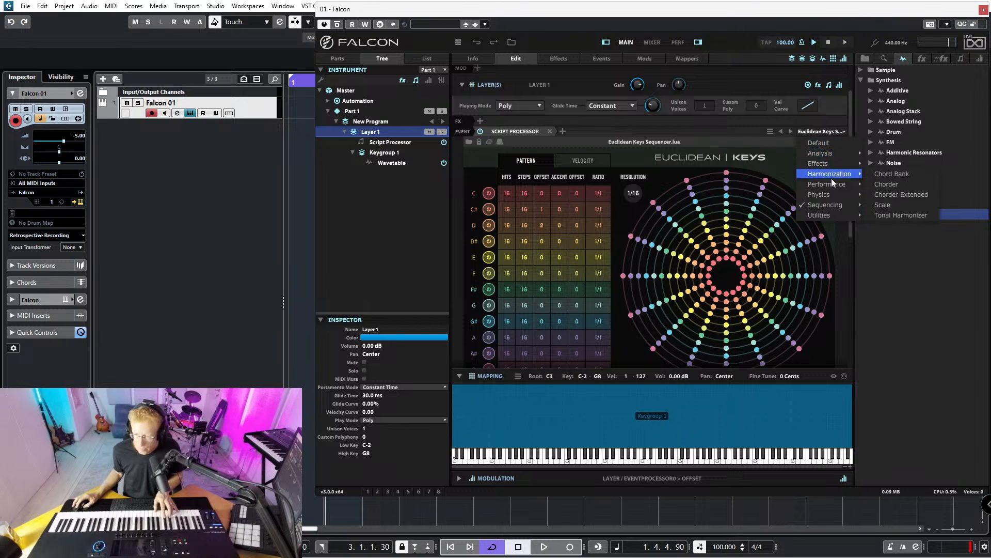
{"action": "left_click", "coordinate": [881, 173]}
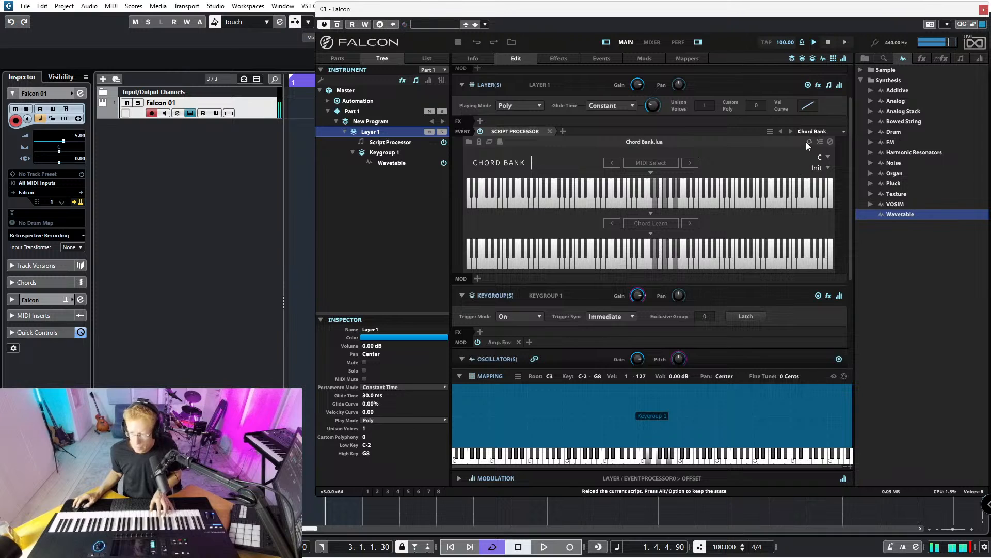
{"action": "left_click", "coordinate": [550, 131]}
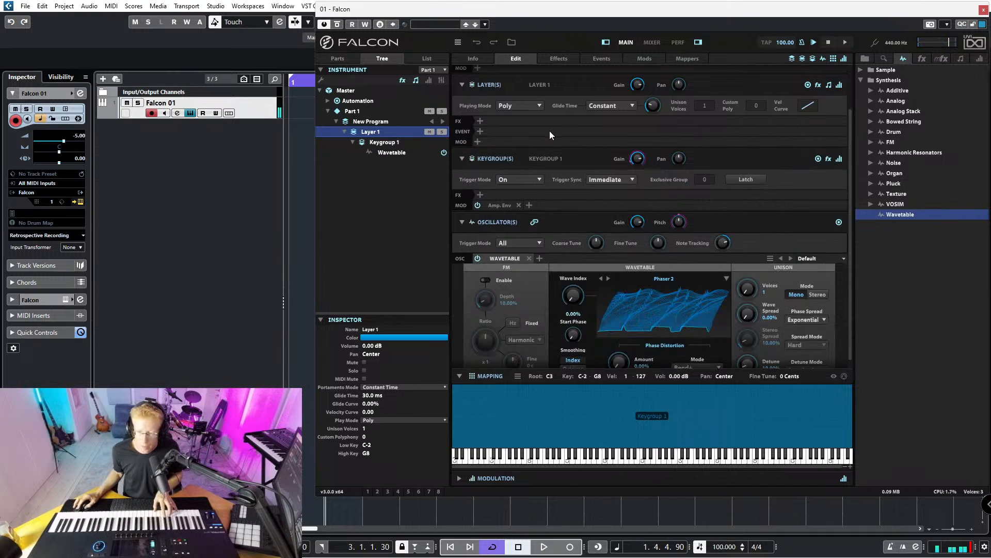
- Add an Arpeggiator with the Arp Creative preset Odissey to Layer 1's event processors
{"action": "left_click", "coordinate": [479, 130]}
{"action": "mouse_move", "coordinate": [509, 144]}
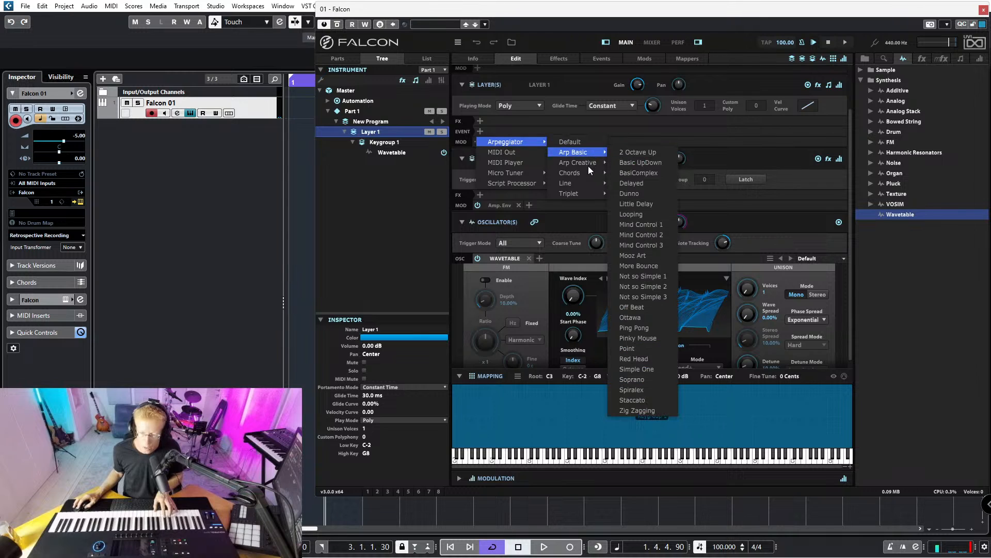
{"action": "mouse_move", "coordinate": [585, 166]}
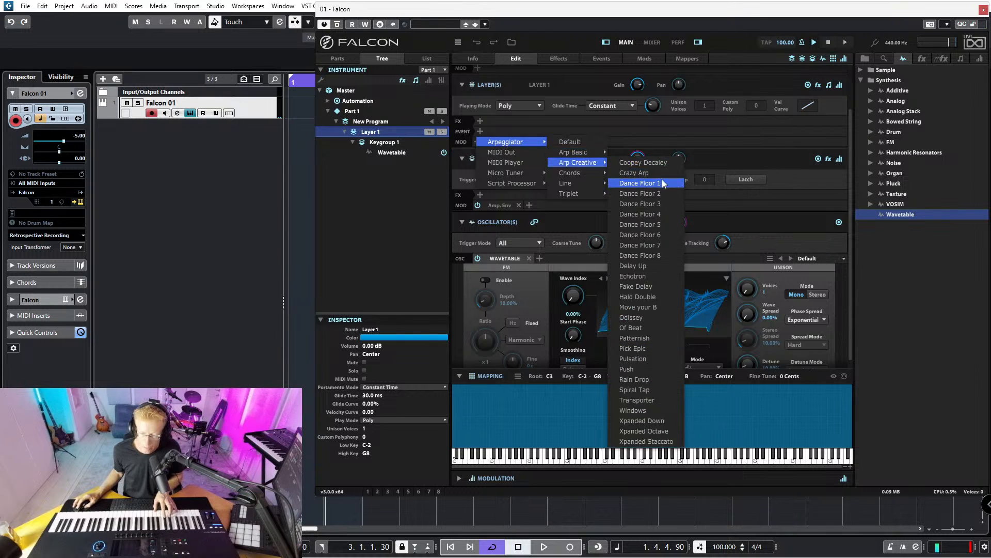
{"action": "left_click", "coordinate": [650, 320]}
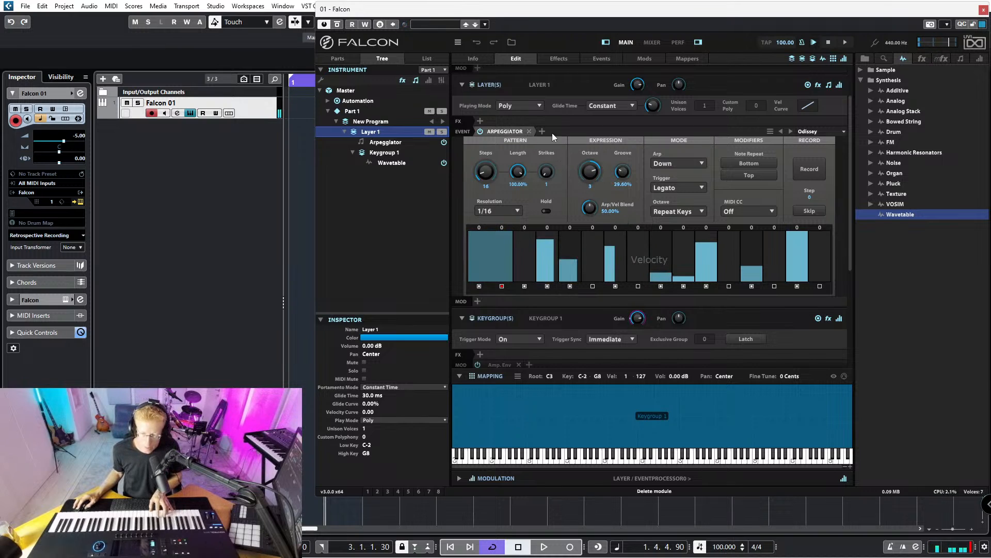
- Load the Chords preset Pattern Down in Layer 1's Arpeggiator and remove the Arpeggiator after trying it
{"action": "left_click", "coordinate": [809, 133]}
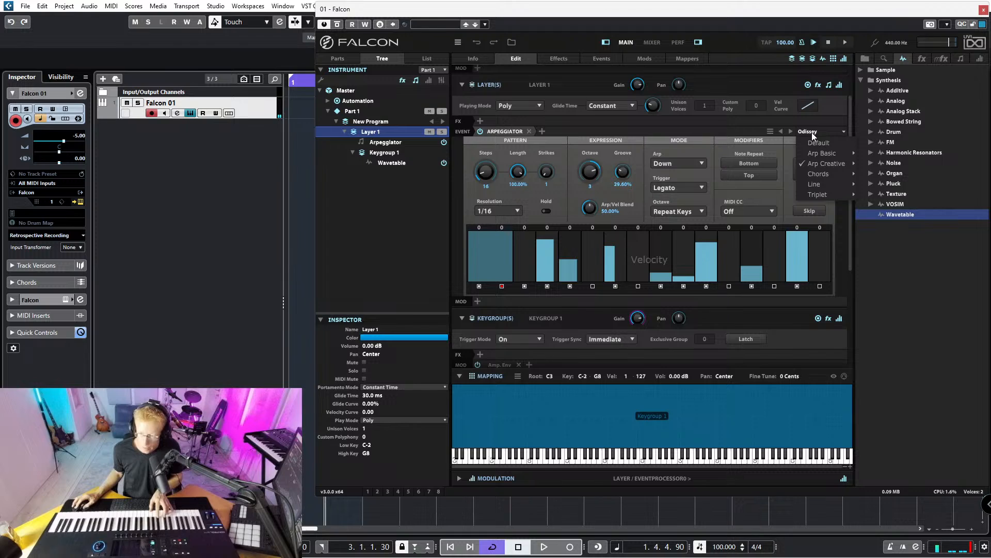
{"action": "mouse_move", "coordinate": [829, 177]}
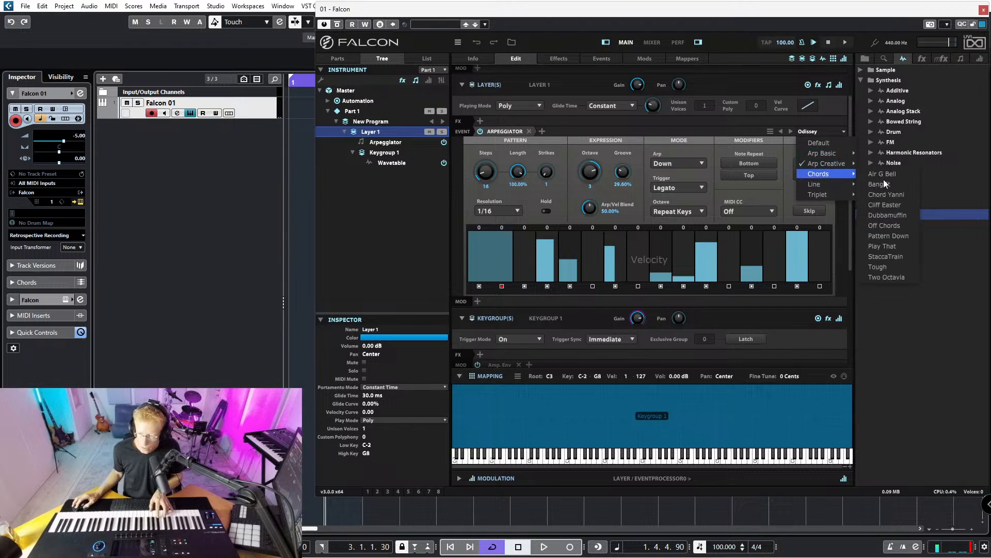
{"action": "left_click", "coordinate": [897, 236]}
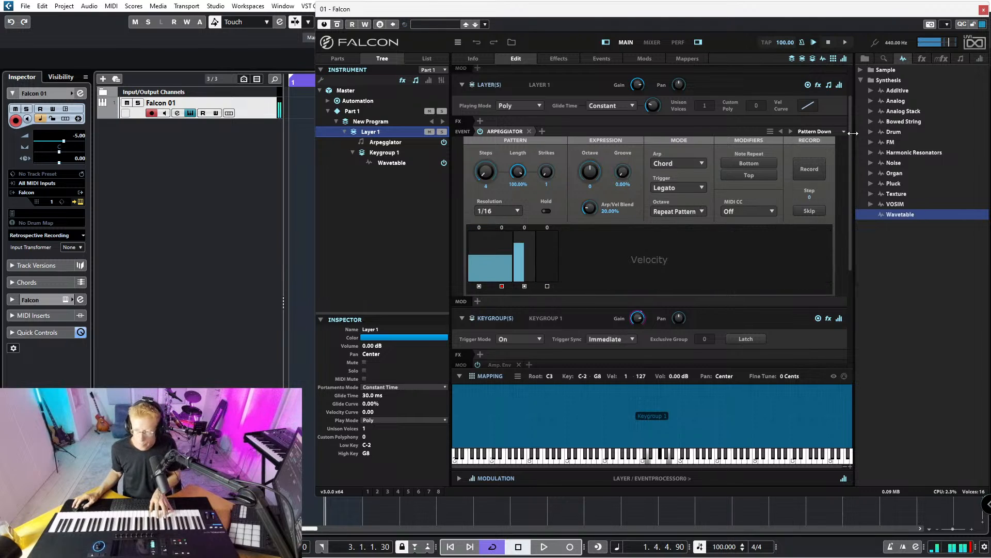
{"action": "left_click", "coordinate": [530, 132]}
- Add the Snowflakes sequencing script processor to Layer 1 with 5 snowflakes and a time scale of 27.6%
{"action": "left_click", "coordinate": [480, 131]}
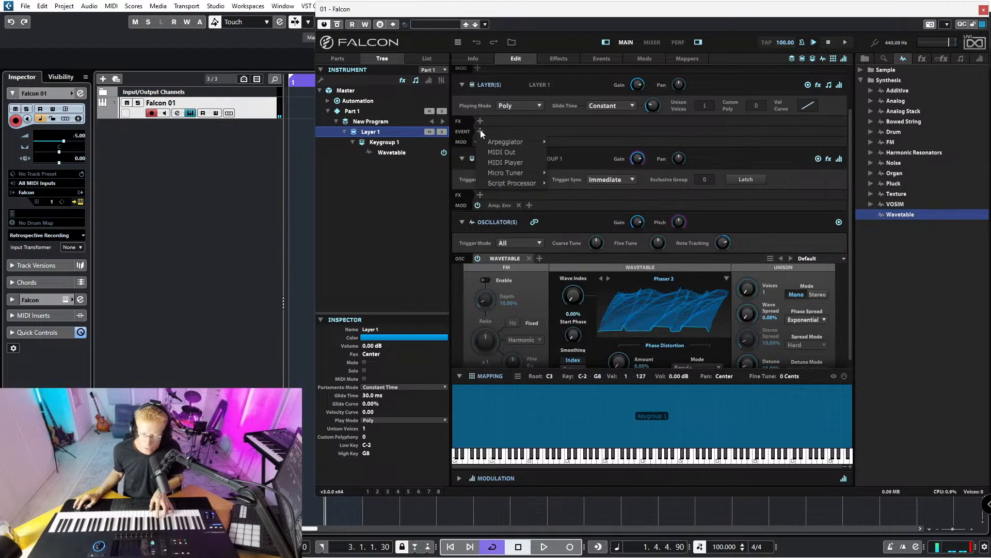
{"action": "mouse_move", "coordinate": [518, 184]}
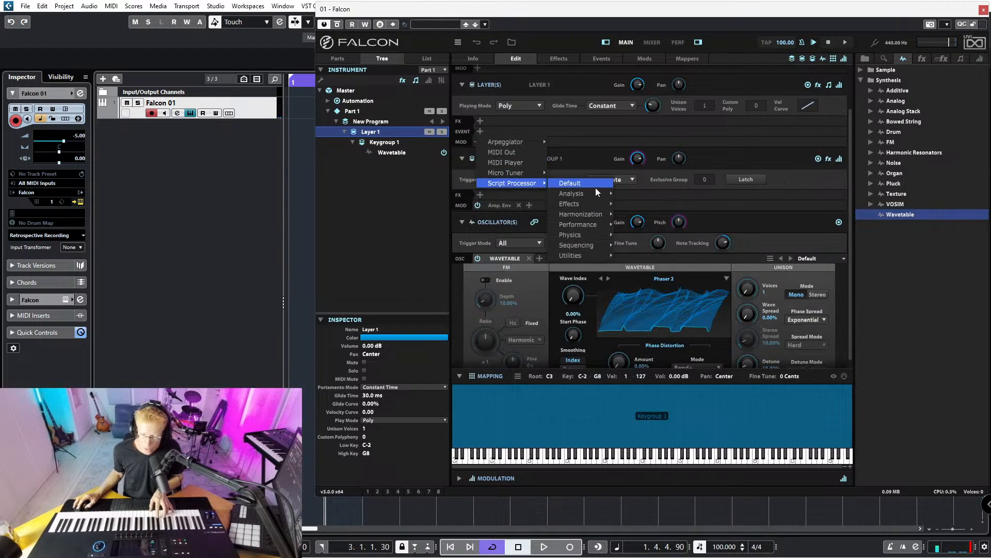
{"action": "mouse_move", "coordinate": [596, 215]}
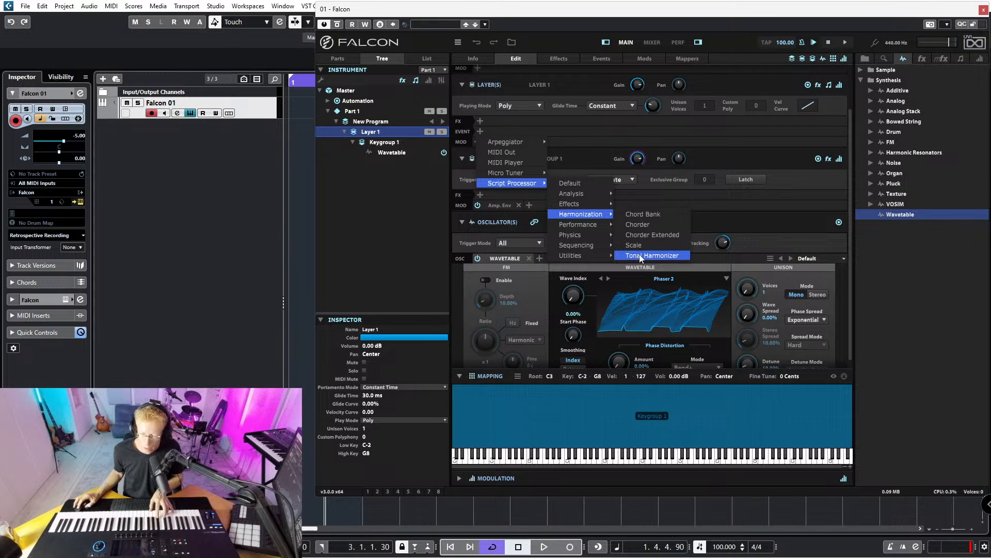
{"action": "mouse_move", "coordinate": [571, 236]}
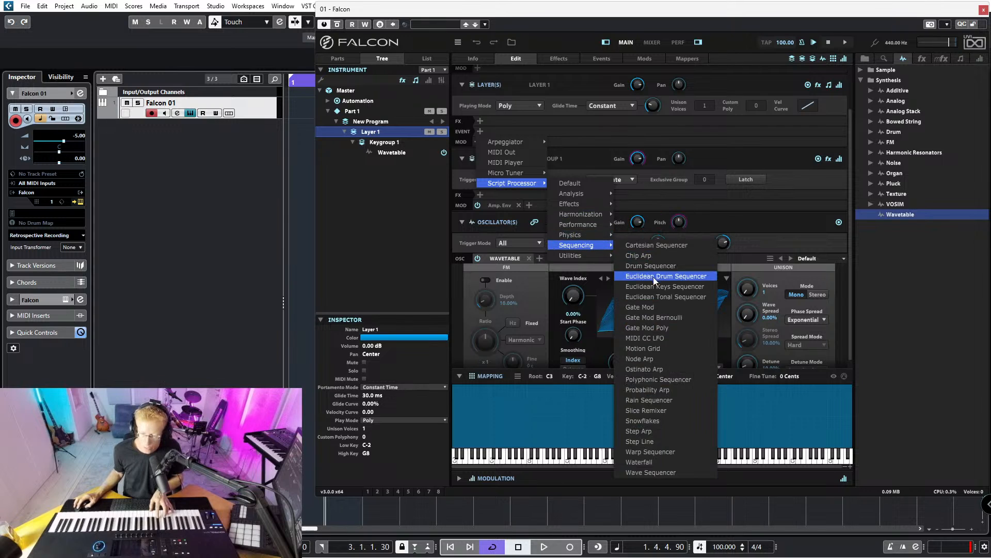
{"action": "left_click", "coordinate": [660, 422]}
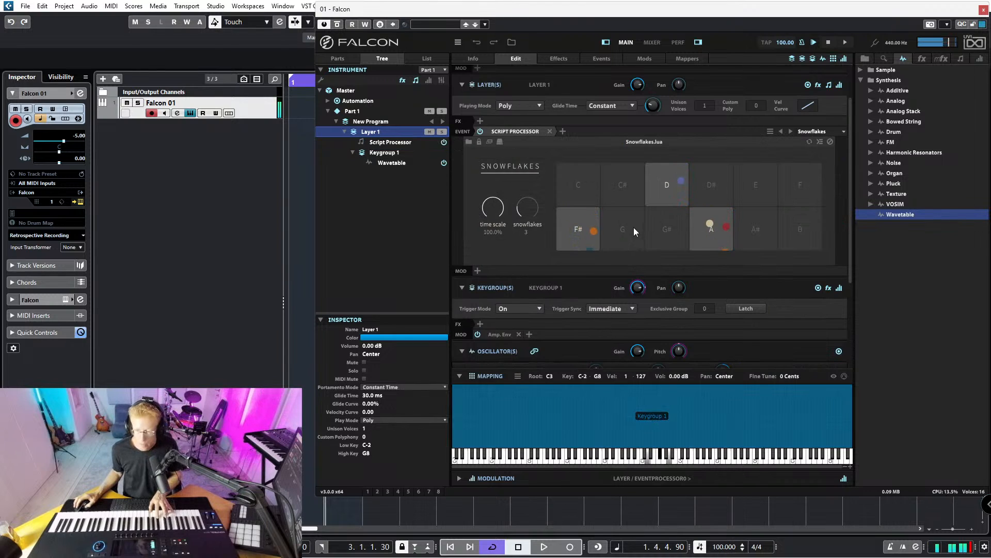
{"action": "left_click_drag", "start_coordinate": [525, 209], "coordinate": [482, 296]}
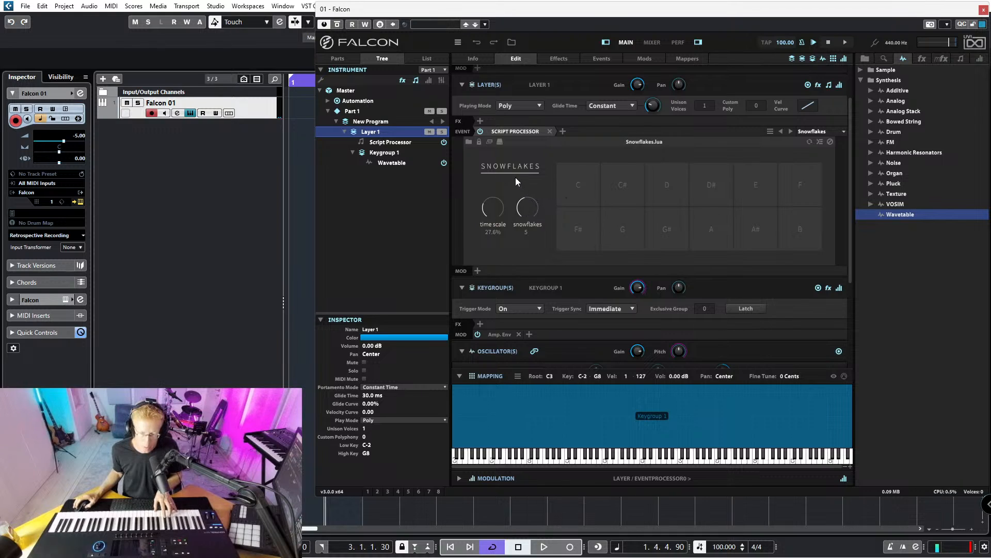
- Add a Dual Delay X effect with the Classic preset Alter Echo to Layer 1
{"action": "left_click", "coordinate": [480, 121]}
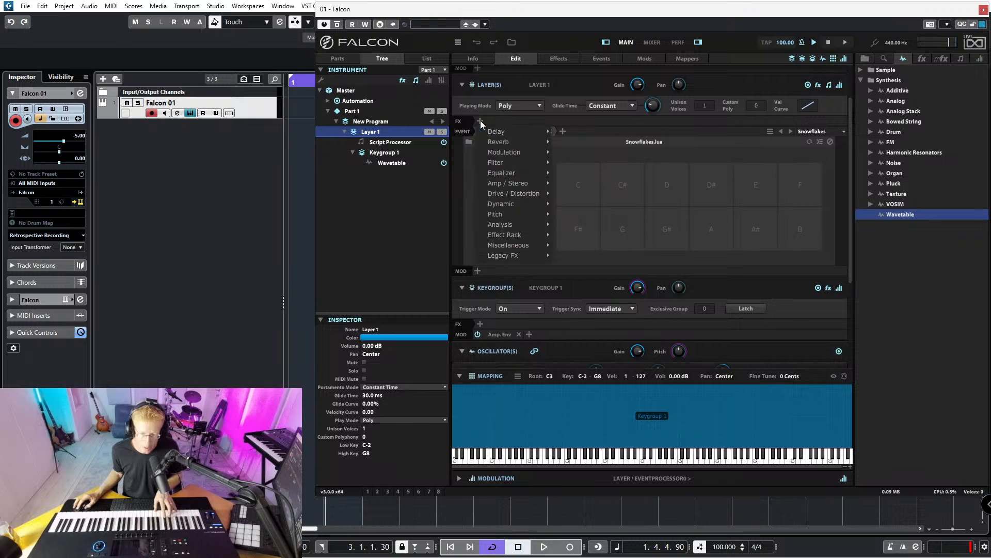
{"action": "mouse_move", "coordinate": [493, 132]}
{"action": "mouse_move", "coordinate": [581, 156]}
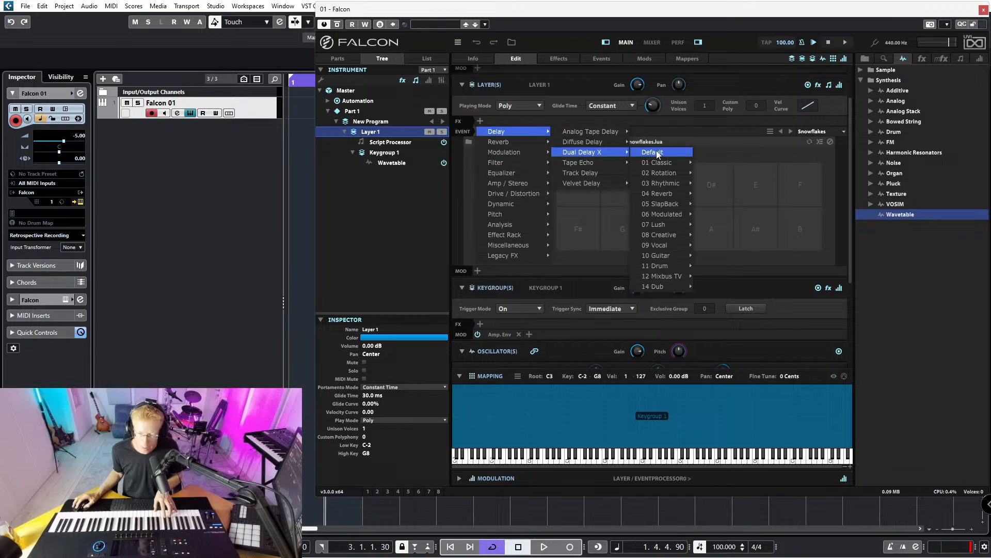
{"action": "mouse_move", "coordinate": [666, 161]}
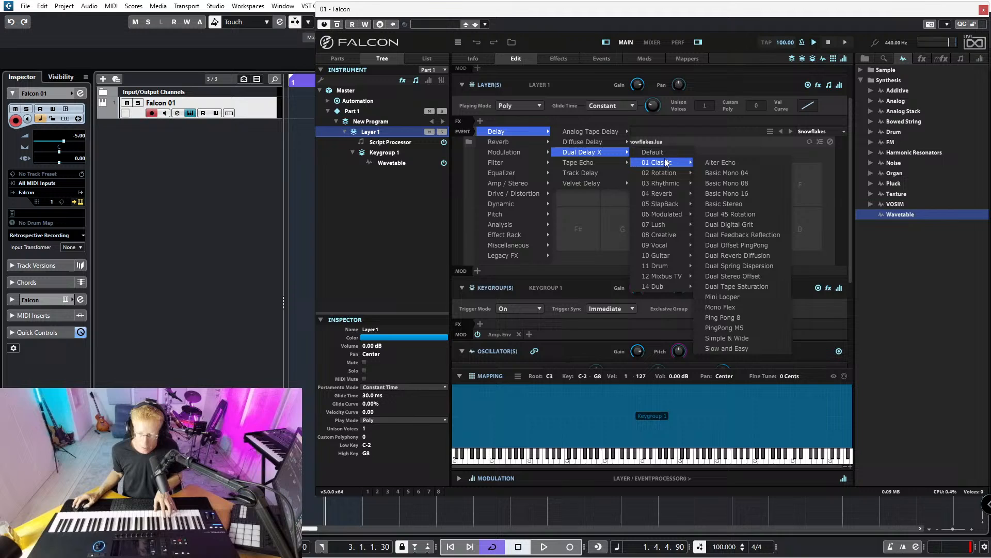
{"action": "left_click", "coordinate": [750, 162]}
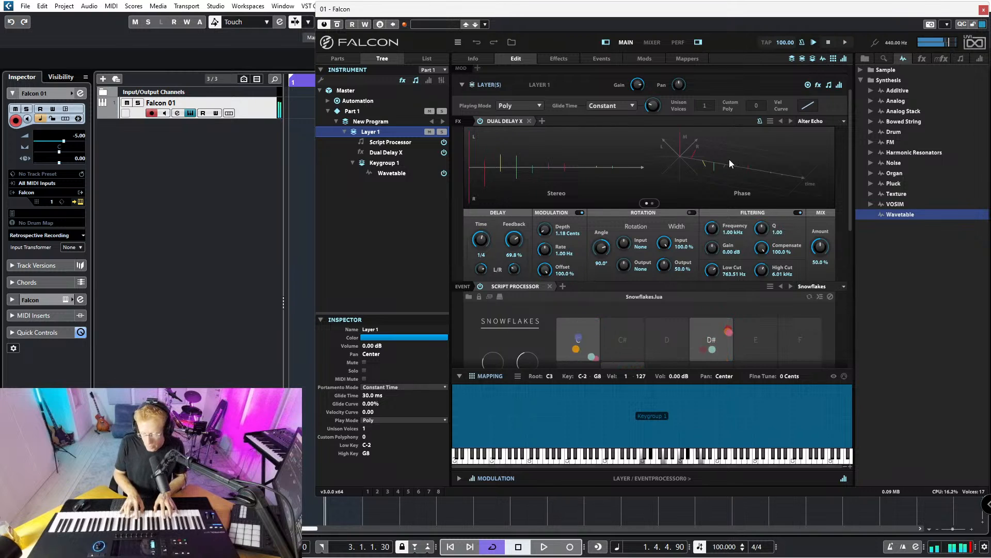
- Remove the Snowflakes script processor from Layer 1 and add a Diffusion reverb after the Dual Delay X effect
{"action": "left_click", "coordinate": [550, 287]}
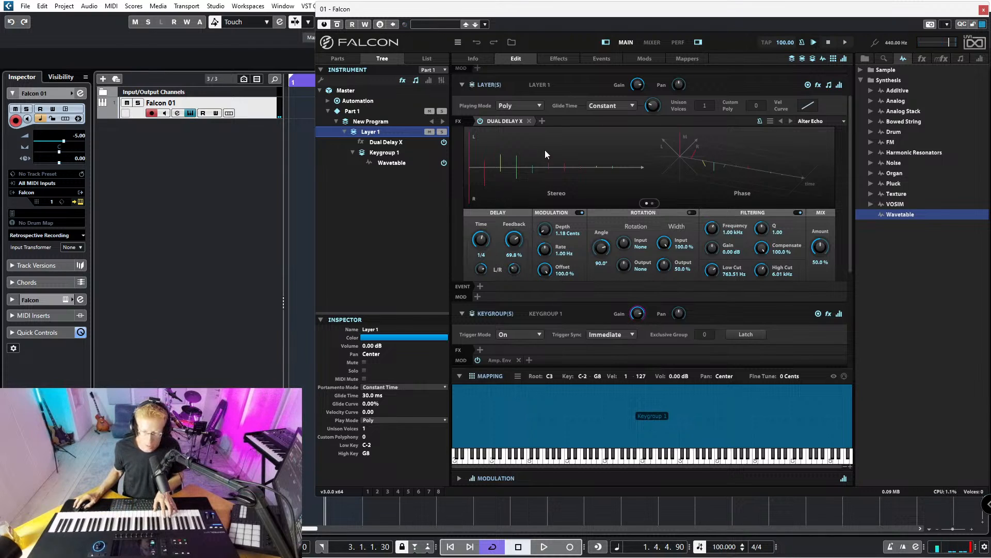
{"action": "left_click", "coordinate": [543, 120]}
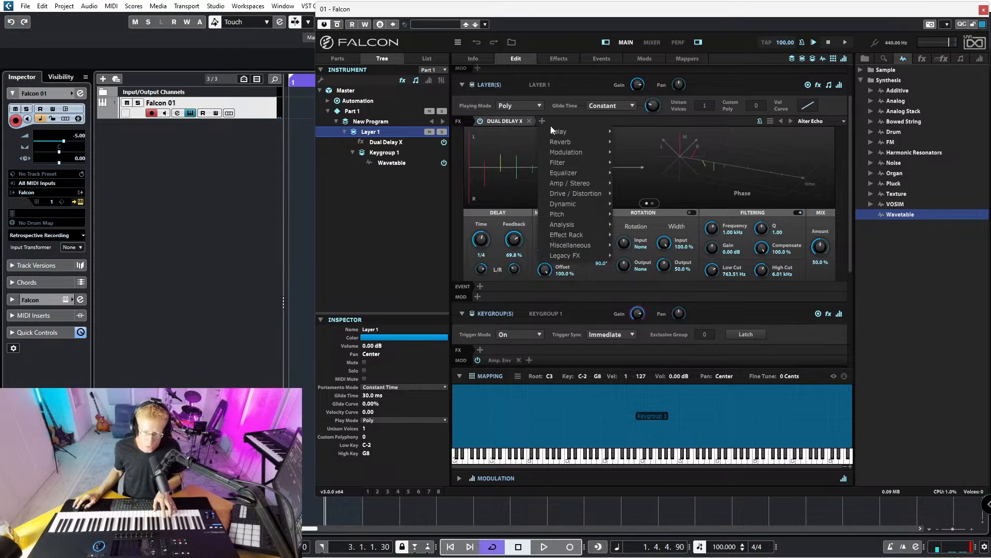
{"action": "mouse_move", "coordinate": [565, 139]}
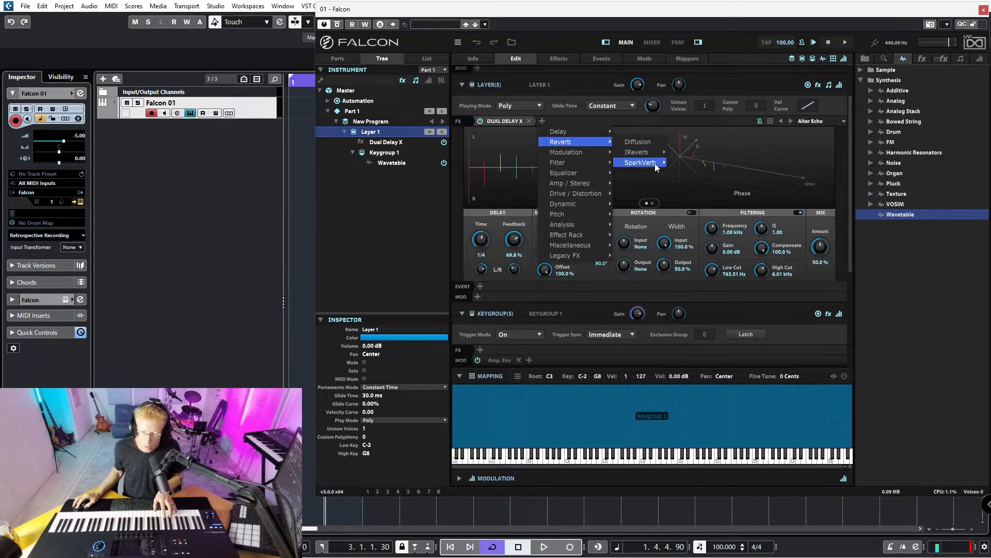
{"action": "mouse_move", "coordinate": [655, 163]}
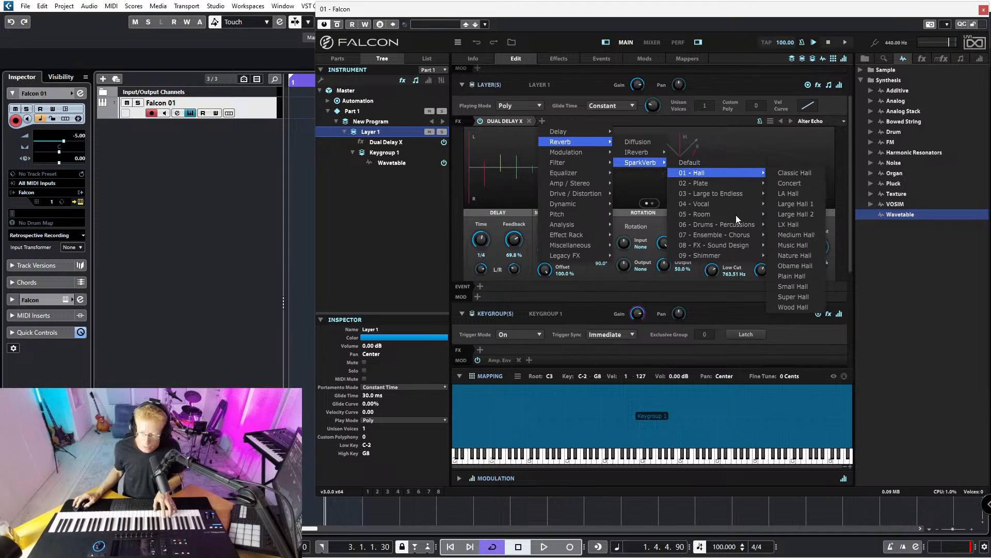
{"action": "mouse_move", "coordinate": [713, 171]}
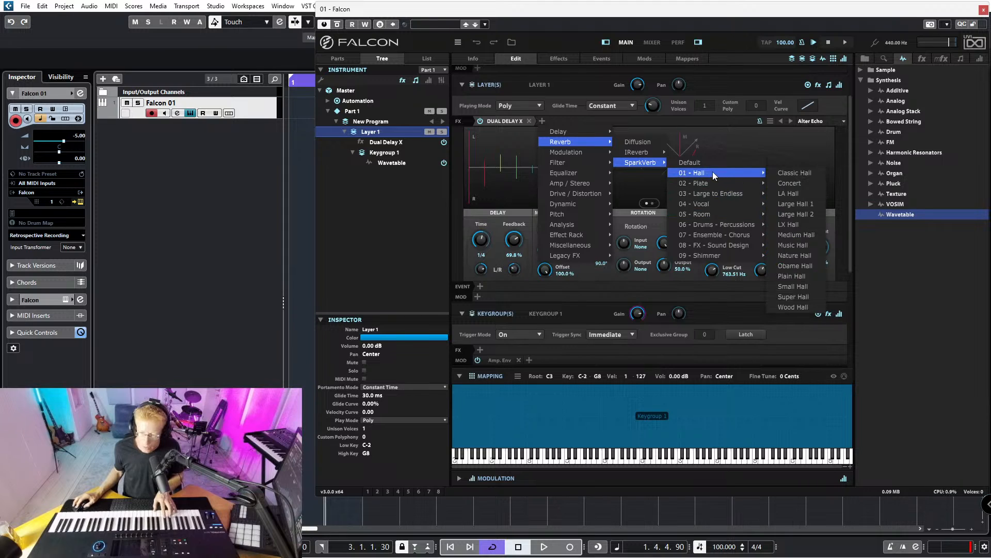
{"action": "left_click", "coordinate": [650, 142]}
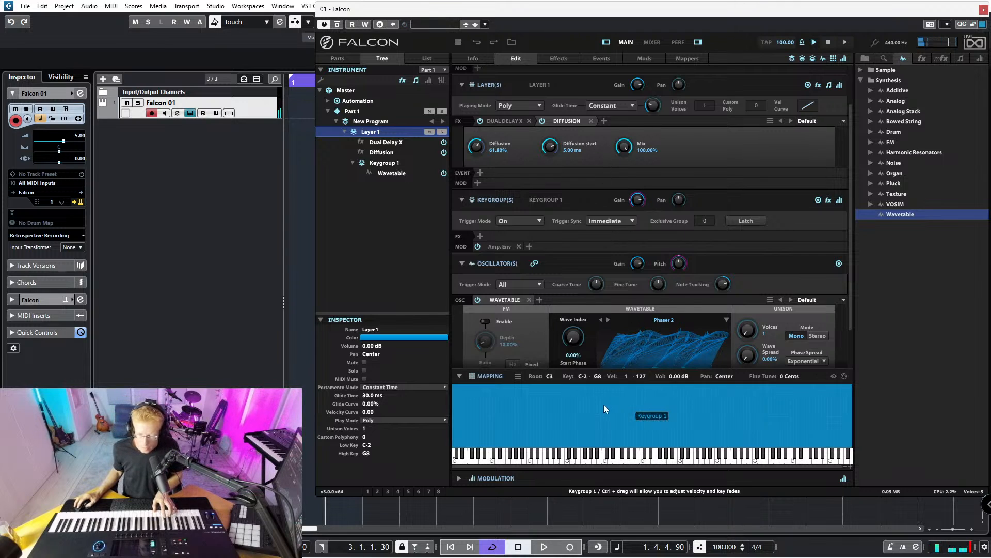
- Set the Wavetable oscillator's Wave Index to 29.20% and add Modulation Wheel modulation to it
{"action": "scroll", "coordinate": [596, 350], "scroll_direction": "down", "scroll_amount": 2}
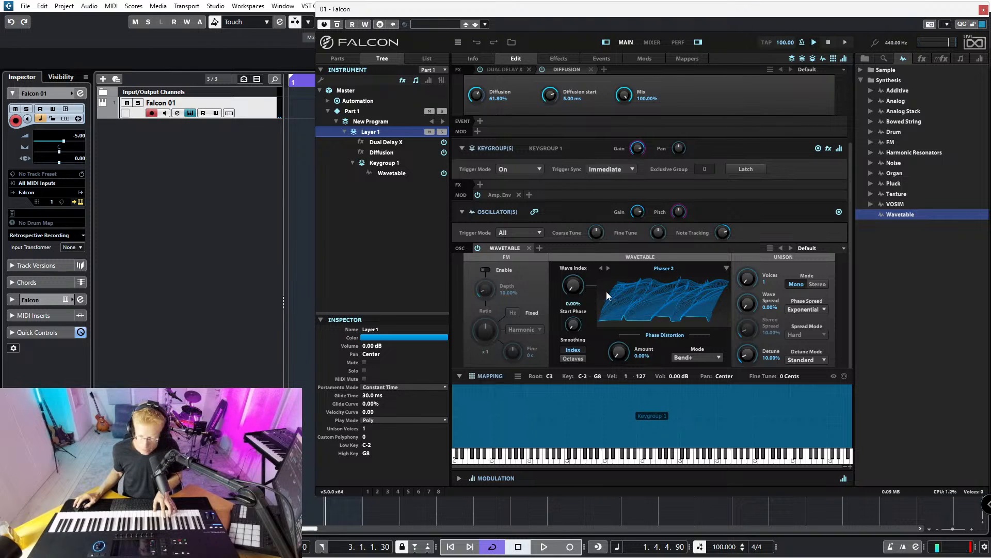
{"action": "mouse_move", "coordinate": [572, 286]}
{"action": "left_mouse_down"}
{"action": "mouse_move", "coordinate": [565, 235]}
{"action": "mouse_move", "coordinate": [576, 166]}
{"action": "mouse_move", "coordinate": [543, 315]}
{"action": "mouse_move", "coordinate": [550, 185]}
{"action": "mouse_move", "coordinate": [546, 302]}
{"action": "mouse_move", "coordinate": [572, 169]}
{"action": "mouse_move", "coordinate": [556, 240]}
{"action": "mouse_move", "coordinate": [580, 287]}
{"action": "left_mouse_up"}
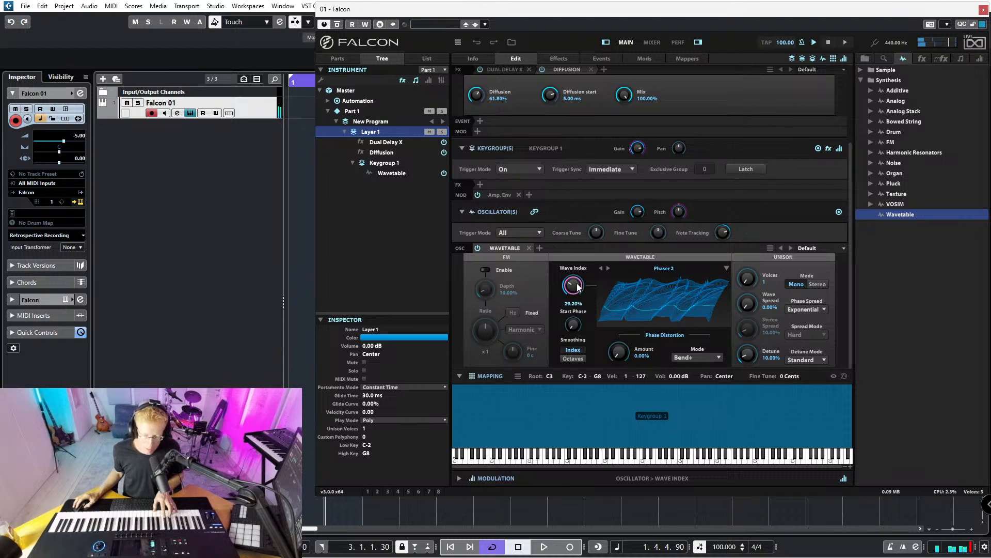
{"action": "right_click", "coordinate": [575, 287]}
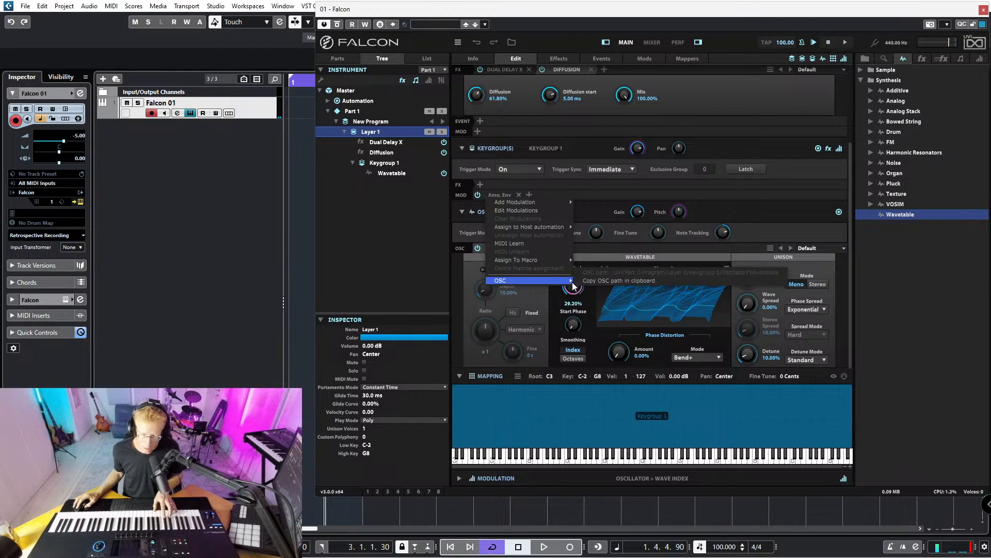
{"action": "mouse_move", "coordinate": [547, 201]}
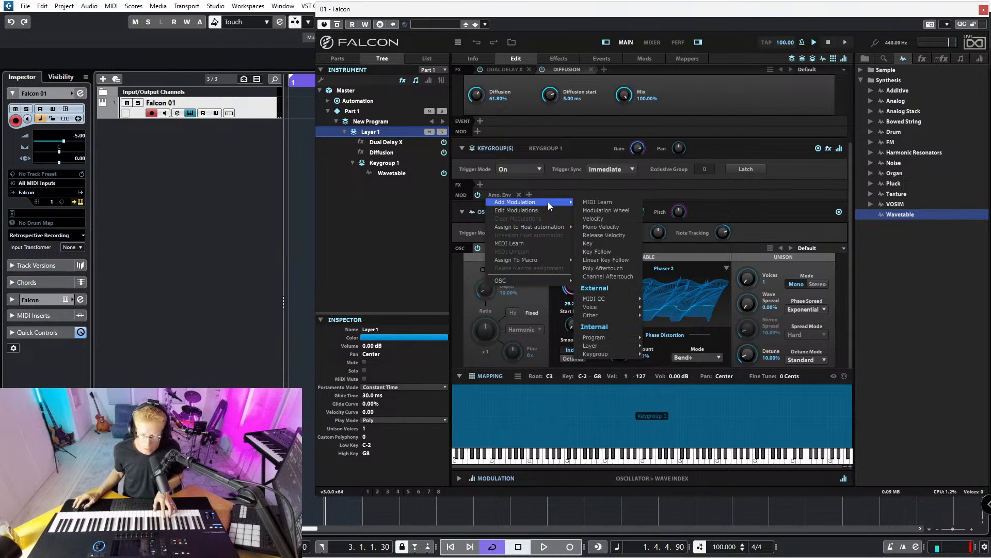
{"action": "left_click", "coordinate": [614, 211]}
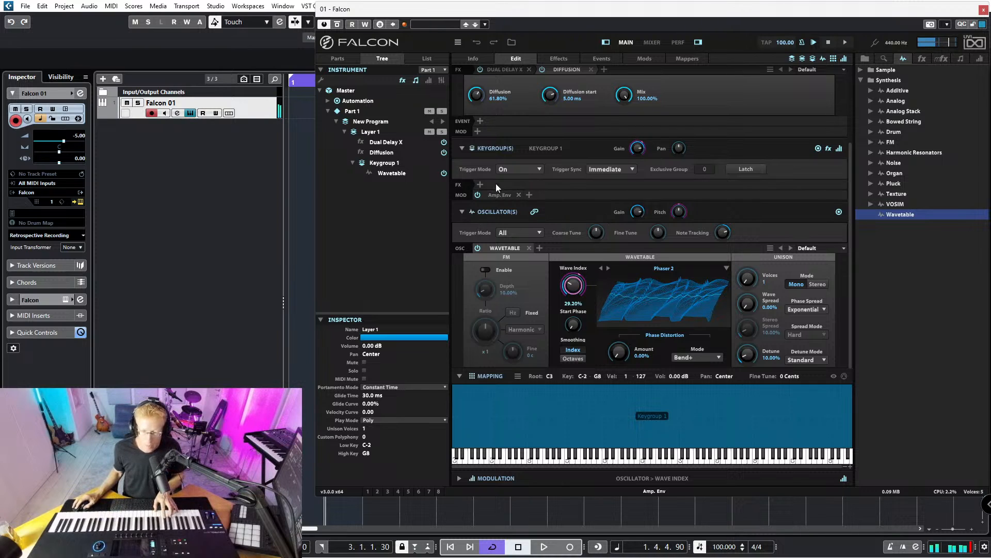
- Add the Rain Sequencer sequencing script processor to Layer 1
{"action": "left_click", "coordinate": [481, 120]}
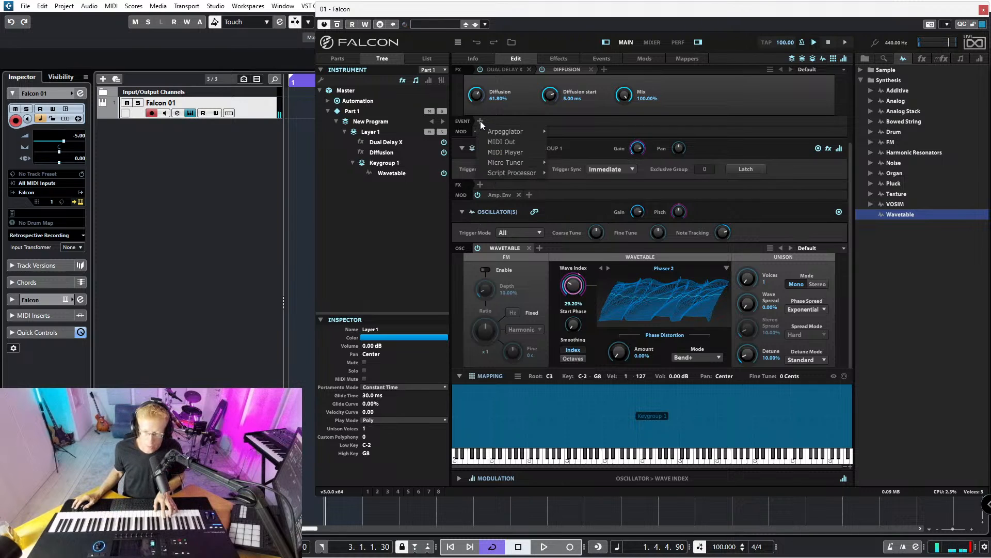
{"action": "mouse_move", "coordinate": [510, 172]}
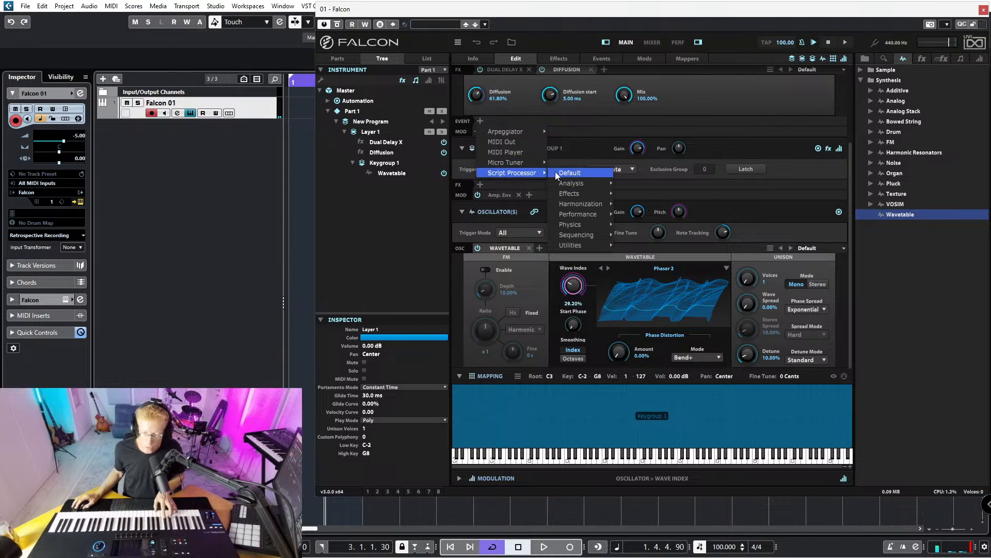
{"action": "mouse_move", "coordinate": [586, 226]}
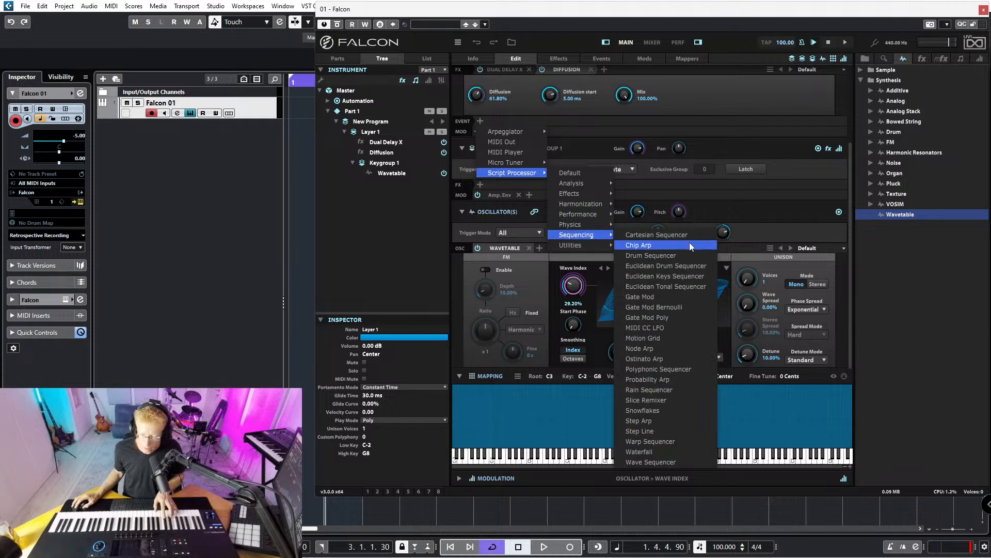
{"action": "left_click", "coordinate": [659, 392]}
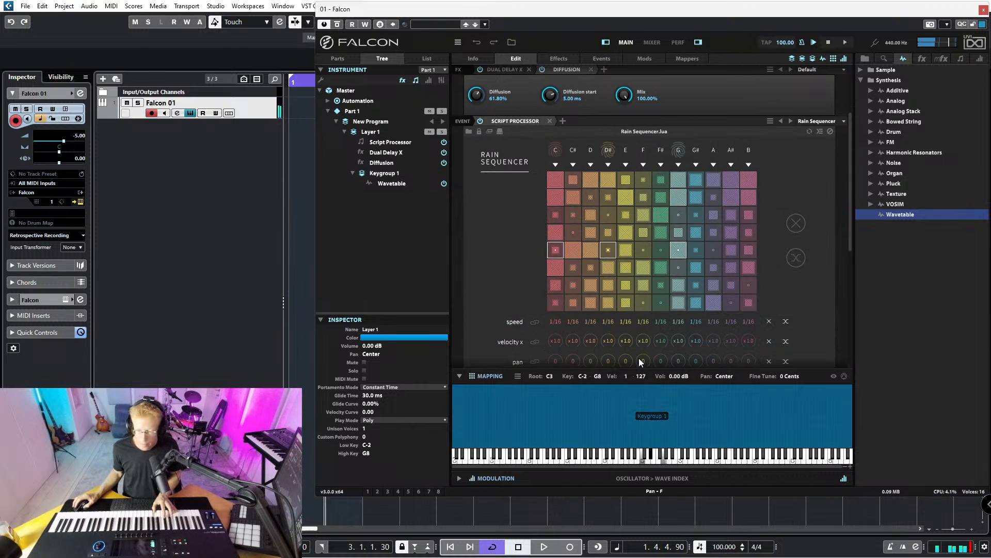
- Set the Rain Sequencer's D speed to 1/16t, D# speed to 1/8t and D# velocity multiplier to x1.5
{"action": "left_click_drag", "start_coordinate": [612, 219], "coordinate": [622, 140]}
{"action": "left_click_drag", "start_coordinate": [628, 180], "coordinate": [633, 191]}
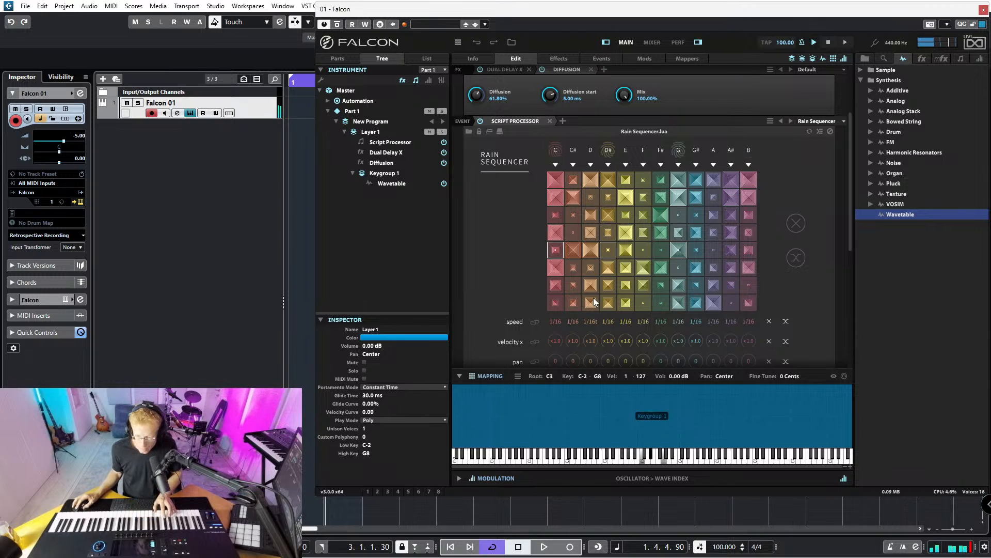
{"action": "mouse_move", "coordinate": [607, 341]}
{"action": "left_mouse_down"}
{"action": "mouse_move", "coordinate": [610, 285]}
{"action": "mouse_move", "coordinate": [609, 329]}
{"action": "left_mouse_up"}
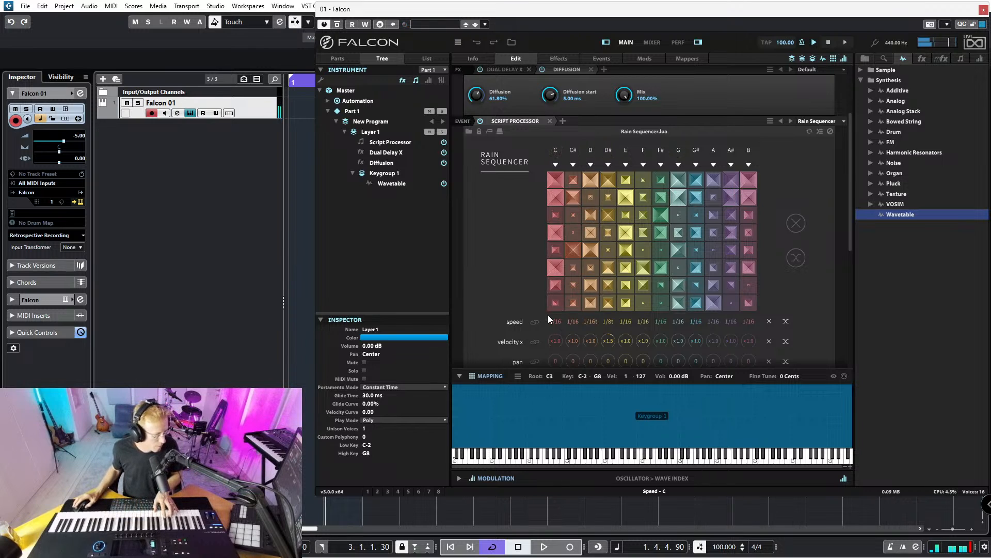
- Replace the Rain Sequencer in Layer 1 with the Ostinato Arp sequencing script processor
{"action": "left_click", "coordinate": [550, 121]}
{"action": "left_click", "coordinate": [481, 122]}
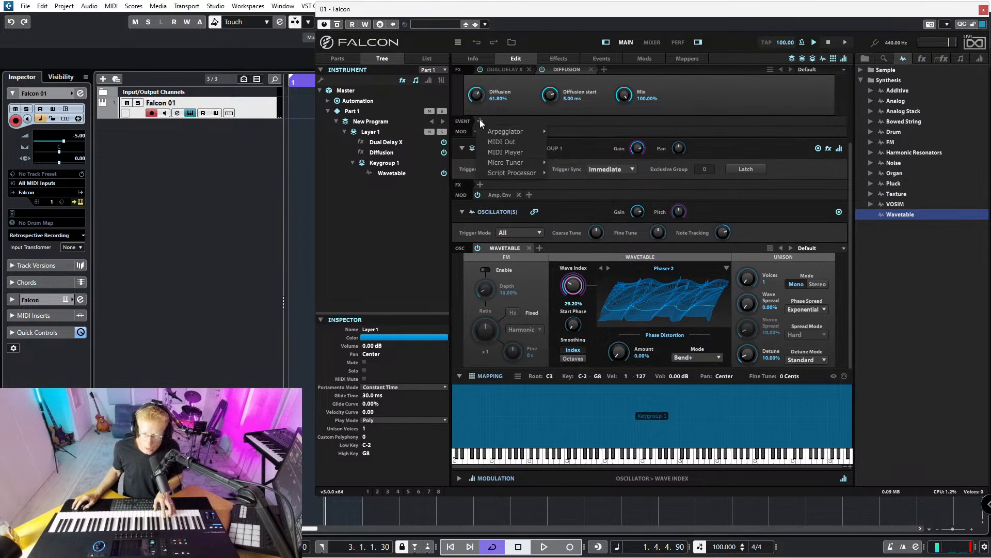
{"action": "mouse_move", "coordinate": [497, 133]}
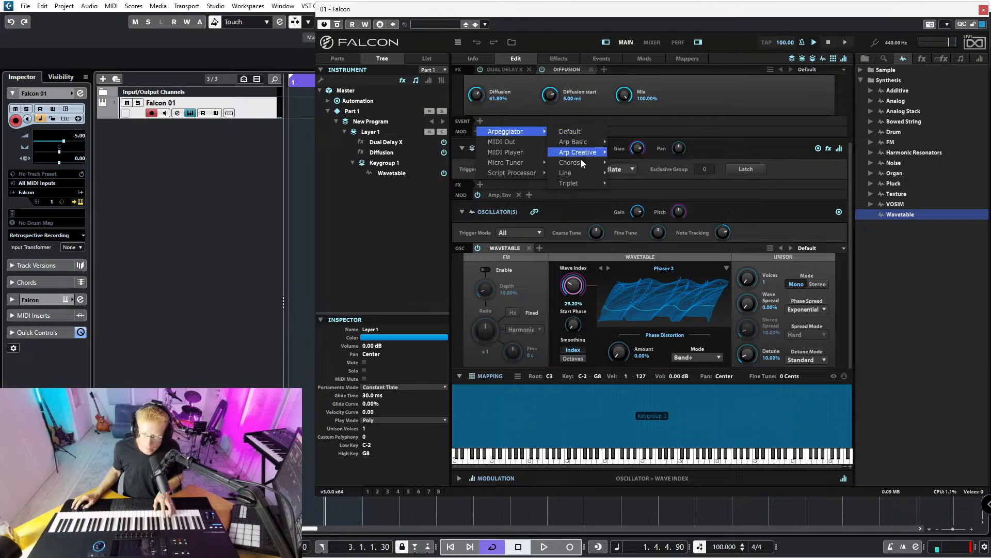
{"action": "mouse_move", "coordinate": [585, 153]}
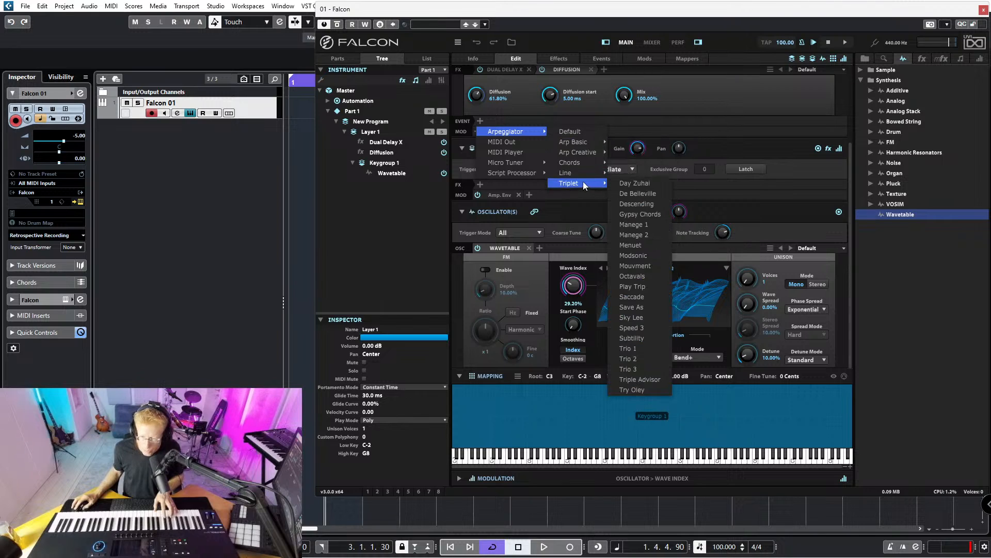
{"action": "mouse_move", "coordinate": [514, 173]}
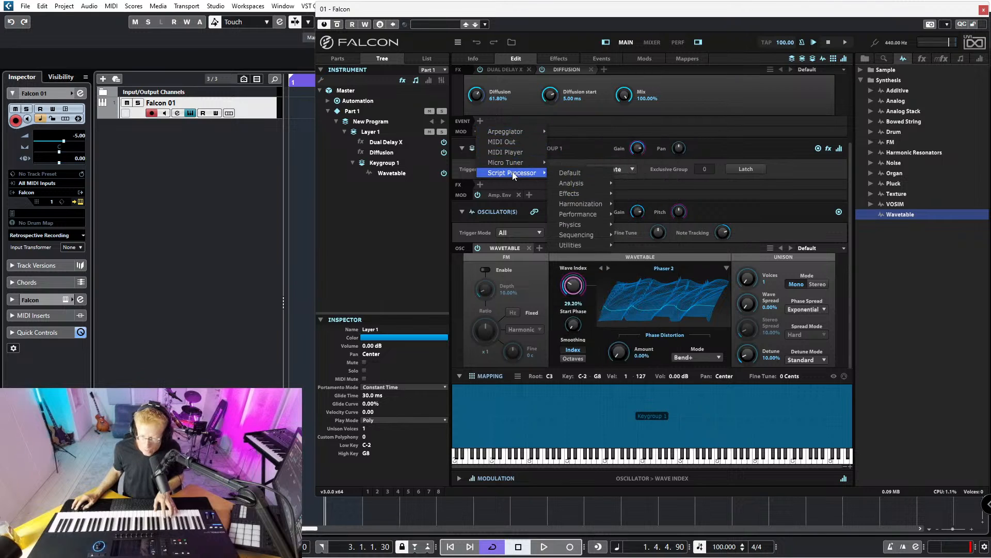
{"action": "mouse_move", "coordinate": [596, 183]}
{"action": "mouse_move", "coordinate": [589, 237]}
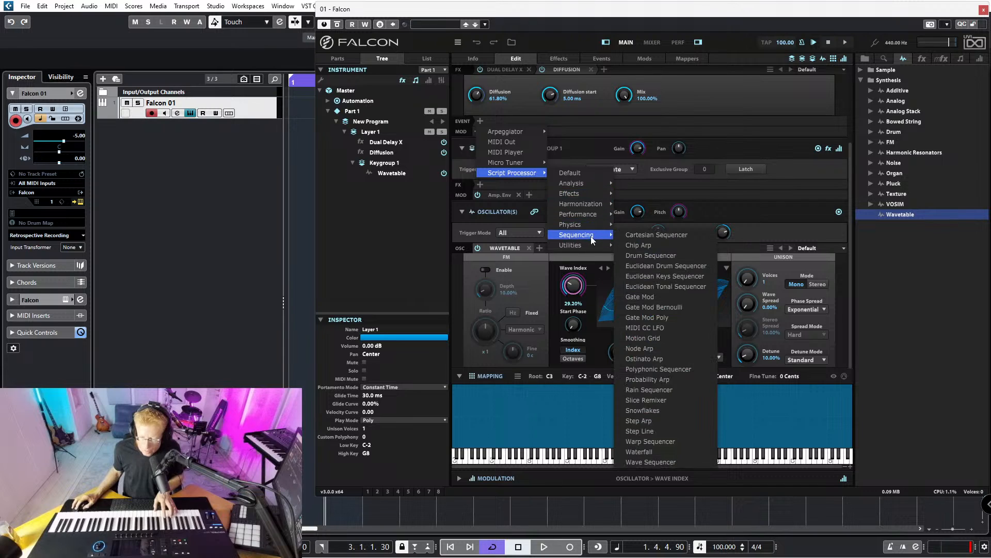
{"action": "left_click", "coordinate": [667, 357]}
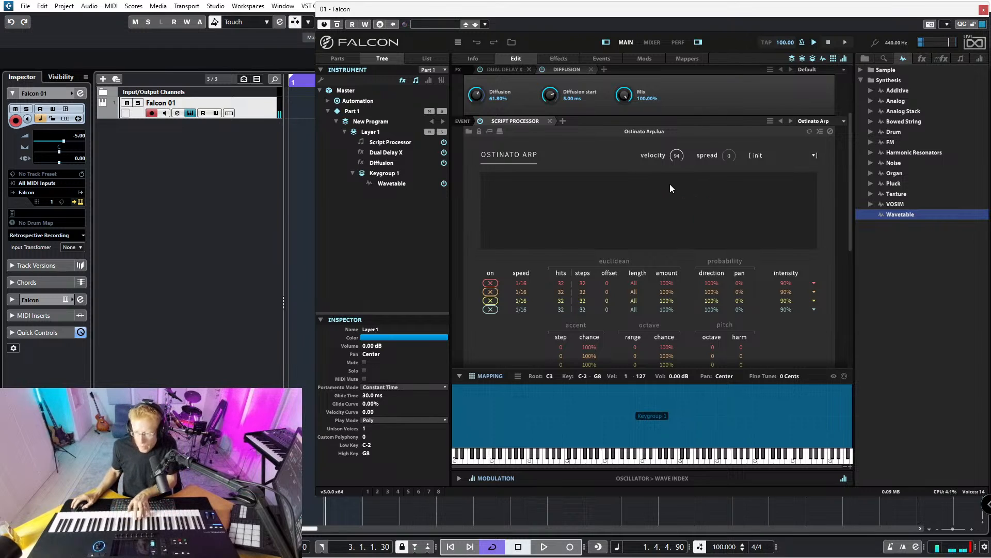
{"action": "left_click", "coordinate": [844, 122]}
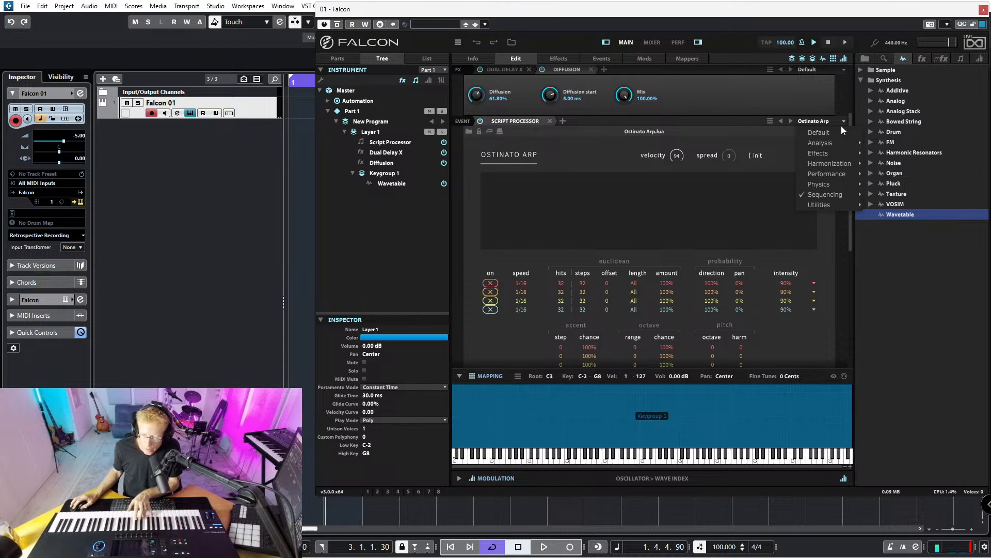
{"action": "mouse_move", "coordinate": [835, 199]}
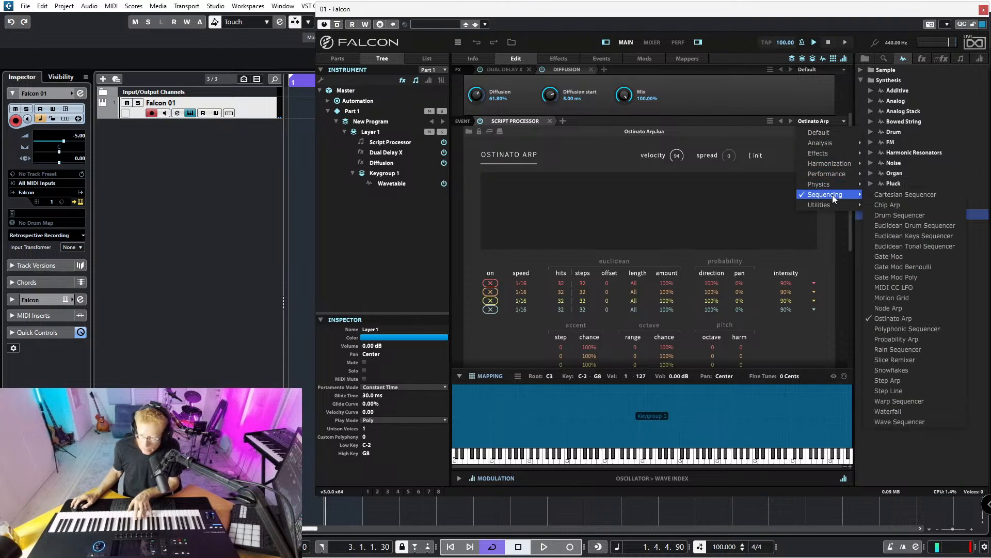
{"action": "left_click", "coordinate": [921, 319]}
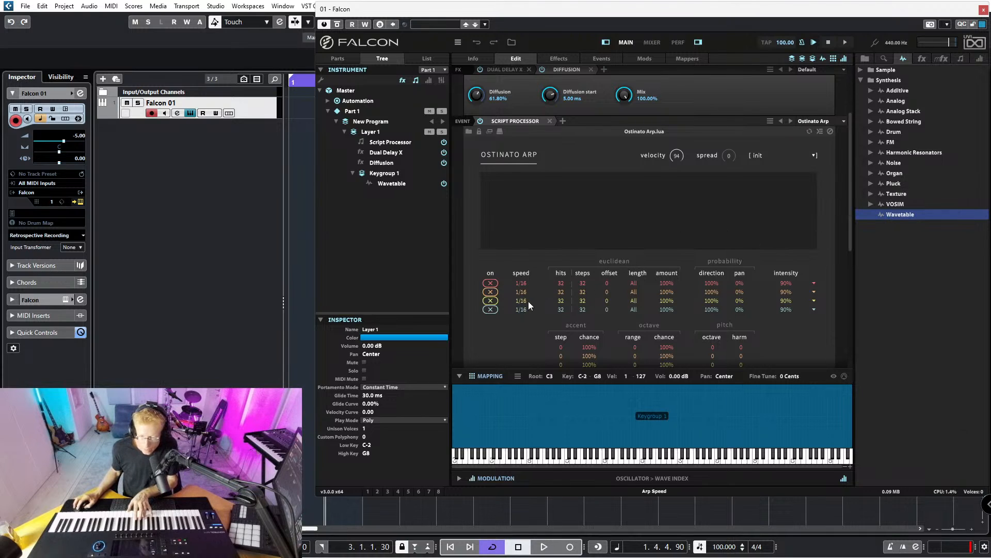
- In Ostinato Arp, set row 1's speed to 1/8 and pan to 67%, row 2's pan to 100%, and row 4's direction to 79%
{"action": "left_click", "coordinate": [527, 283]}
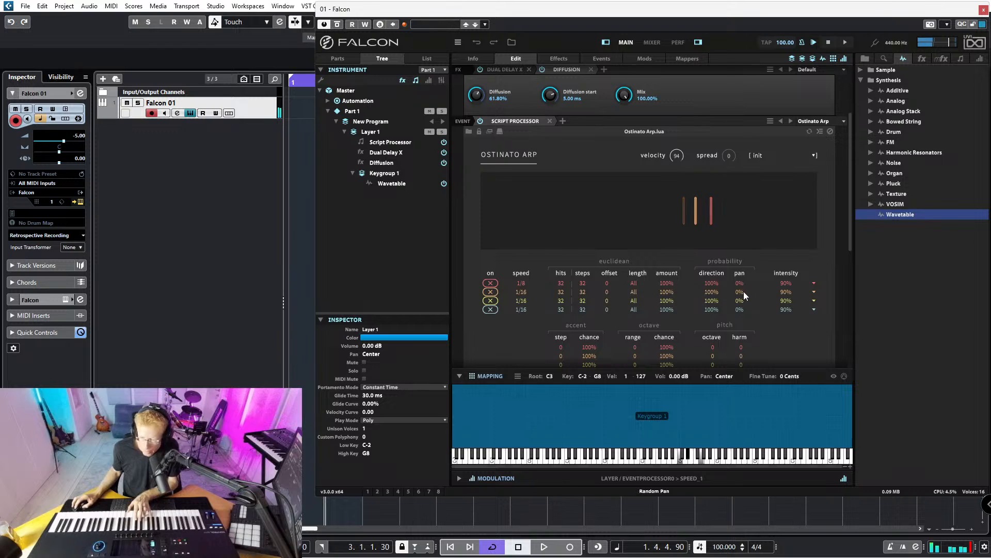
{"action": "left_click_drag", "start_coordinate": [741, 283], "coordinate": [748, 197]}
{"action": "left_click_drag", "start_coordinate": [742, 291], "coordinate": [746, 367]}
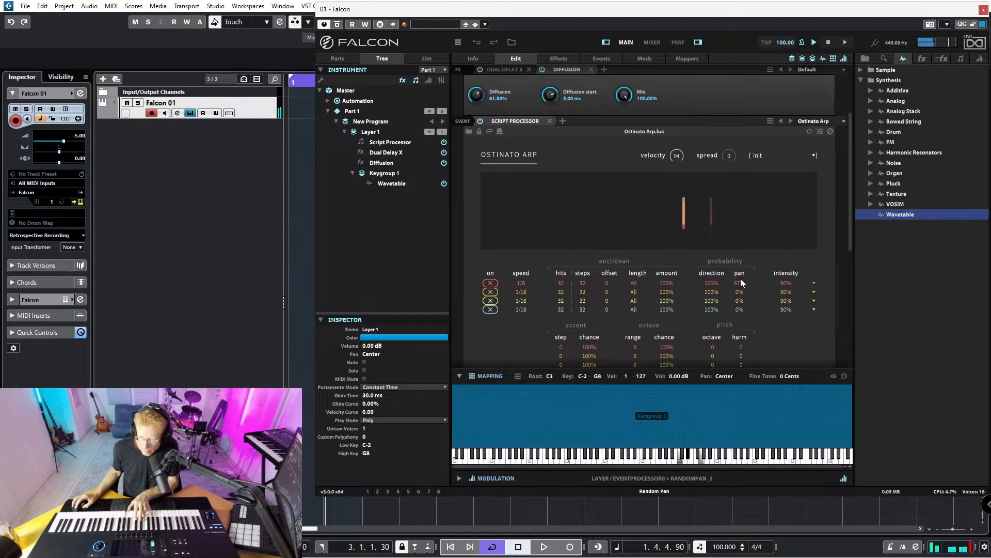
{"action": "left_click_drag", "start_coordinate": [737, 292], "coordinate": [742, 160]}
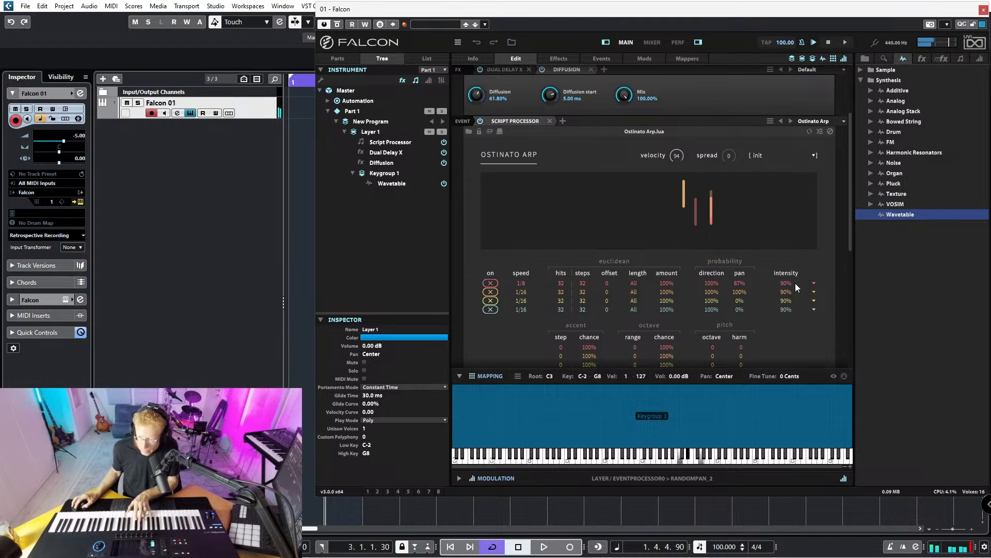
{"action": "left_click_drag", "start_coordinate": [715, 309], "coordinate": [715, 331]}
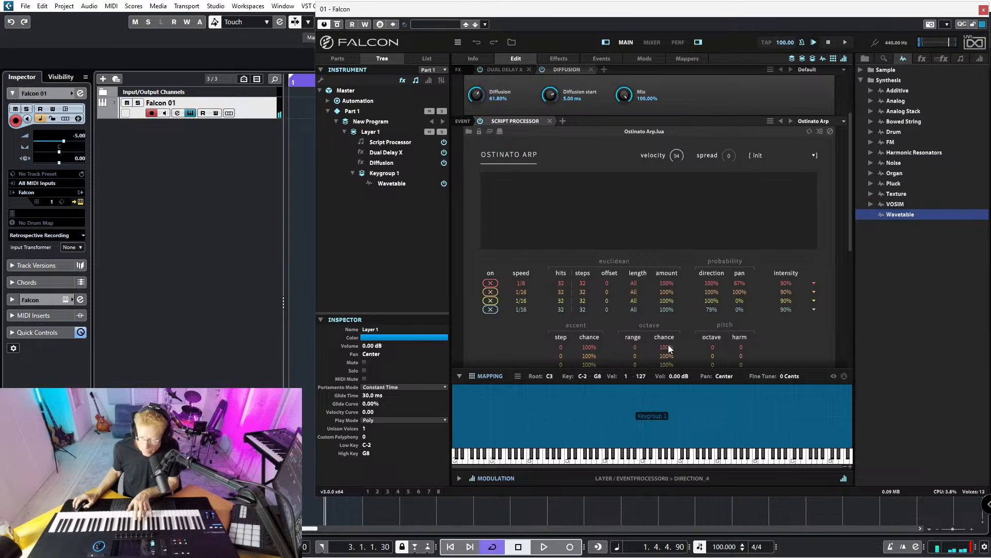
- Set the octave range to 2 for the first three Ostinato Arp rows
{"action": "left_click_drag", "start_coordinate": [638, 349], "coordinate": [636, 262]}
{"action": "left_click_drag", "start_coordinate": [636, 364], "coordinate": [637, 306]}
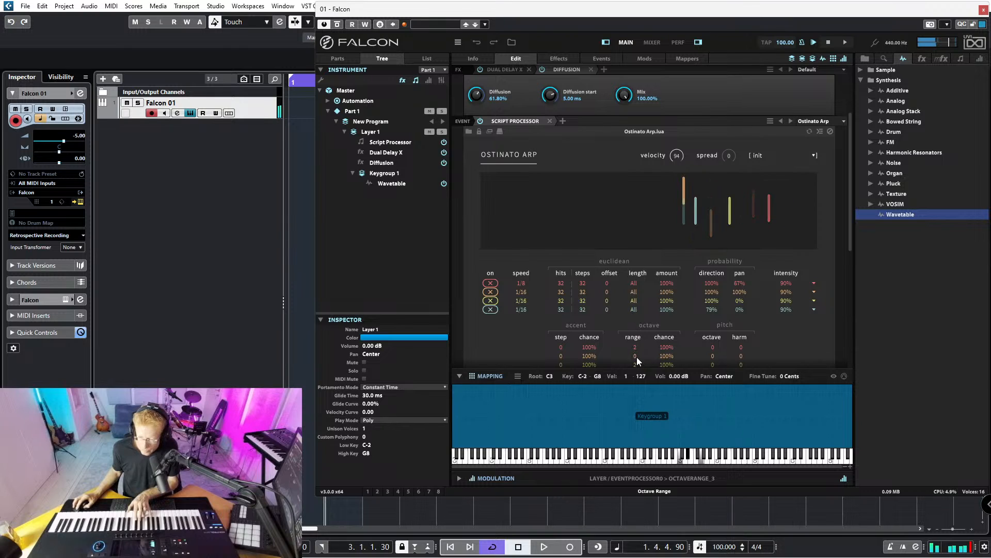
{"action": "left_click_drag", "start_coordinate": [636, 358], "coordinate": [639, 294]}
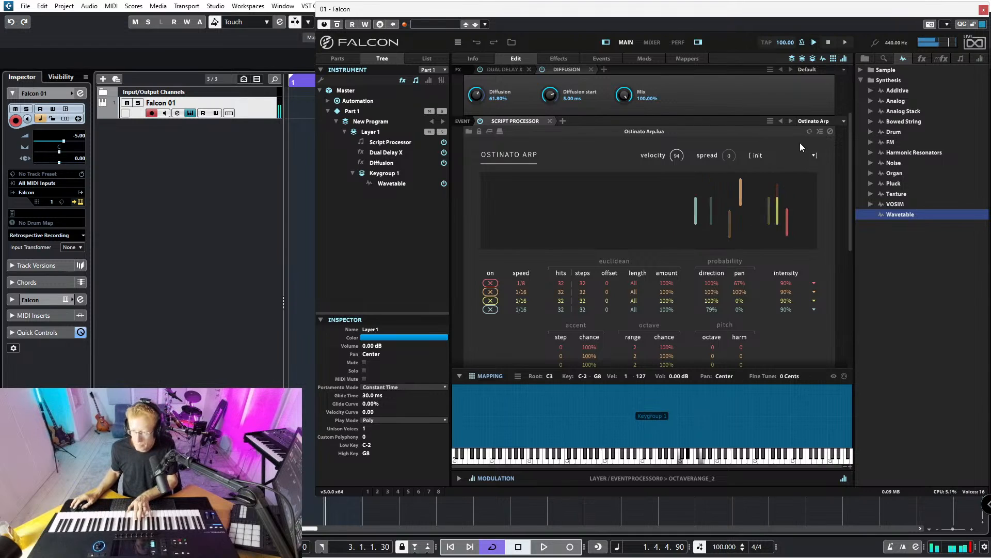
- Review the Ostinato Arp settings and remove its script processor from Layer 1
{"action": "left_click", "coordinate": [771, 122]}
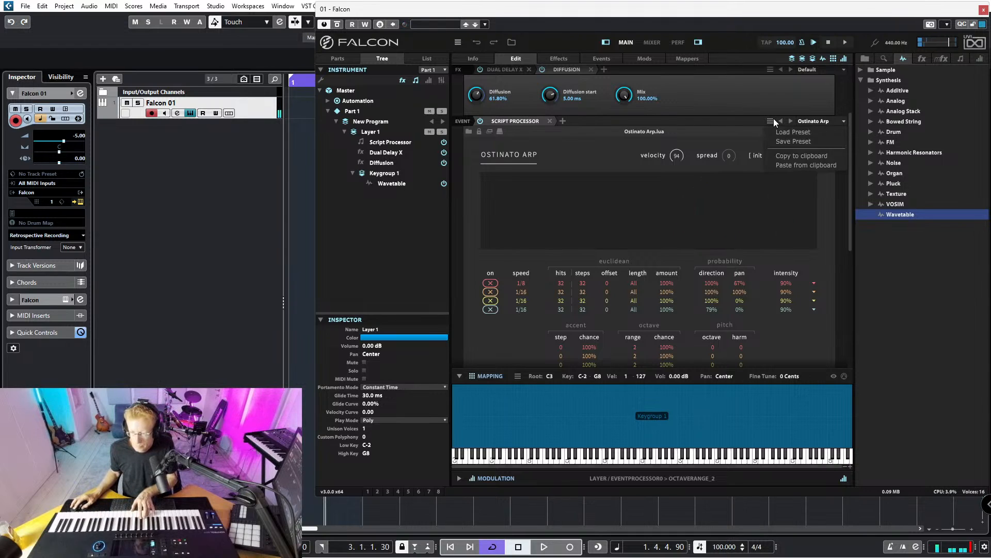
{"action": "left_click", "coordinate": [736, 185]}
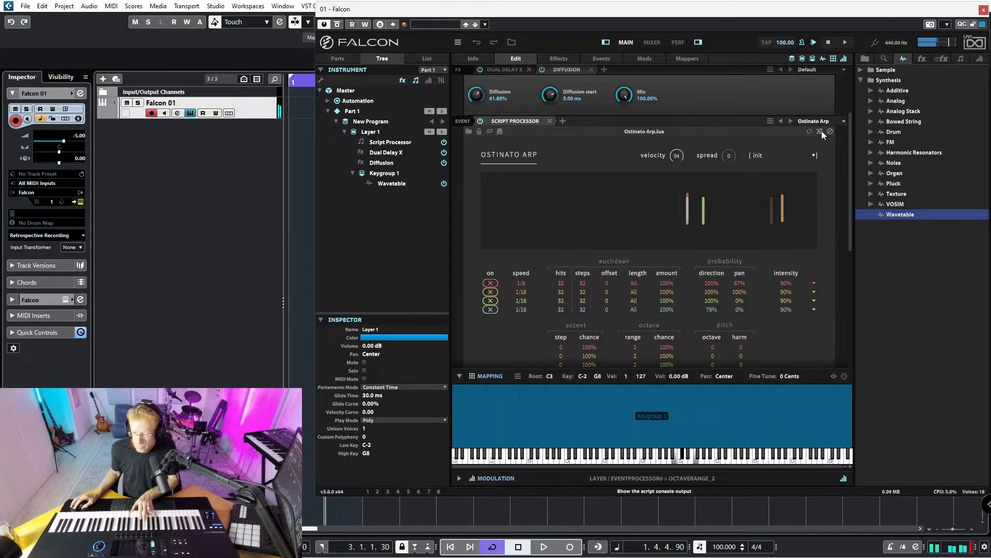
{"action": "scroll", "coordinate": [819, 160], "scroll_direction": "down", "scroll_amount": 2}
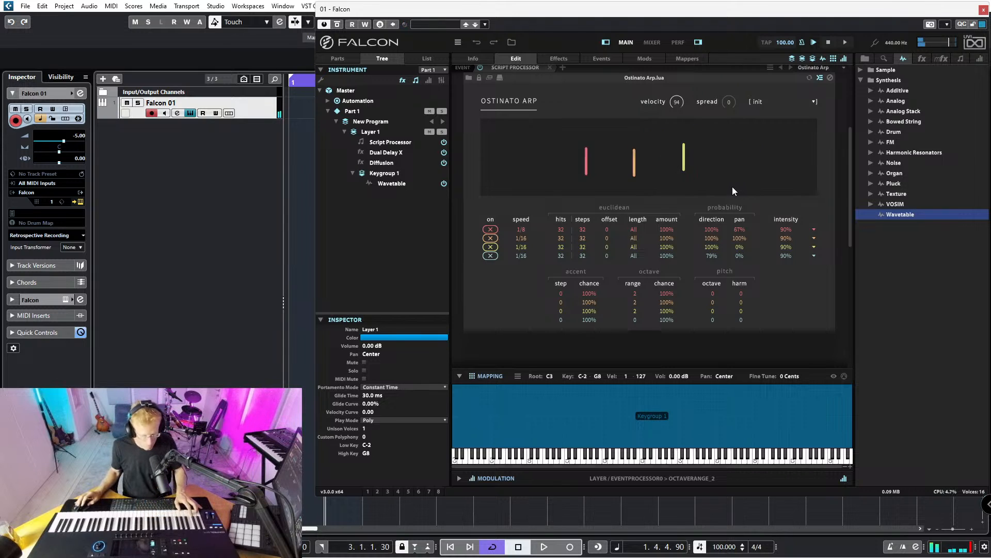
{"action": "scroll", "coordinate": [665, 200], "scroll_direction": "up", "scroll_amount": 3}
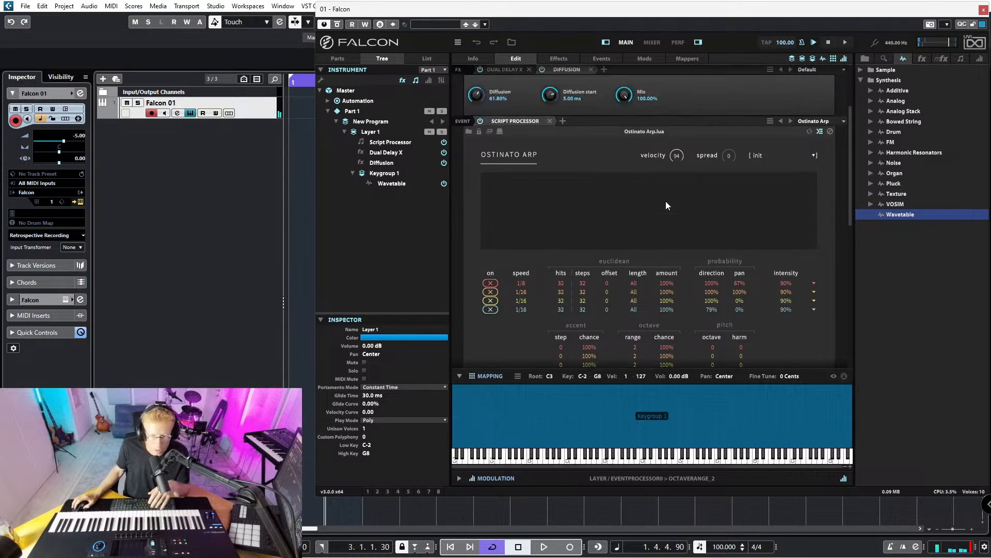
{"action": "scroll", "coordinate": [662, 194], "scroll_direction": "down", "scroll_amount": 3}
{"action": "scroll", "coordinate": [661, 192], "scroll_direction": "down", "scroll_amount": 6}
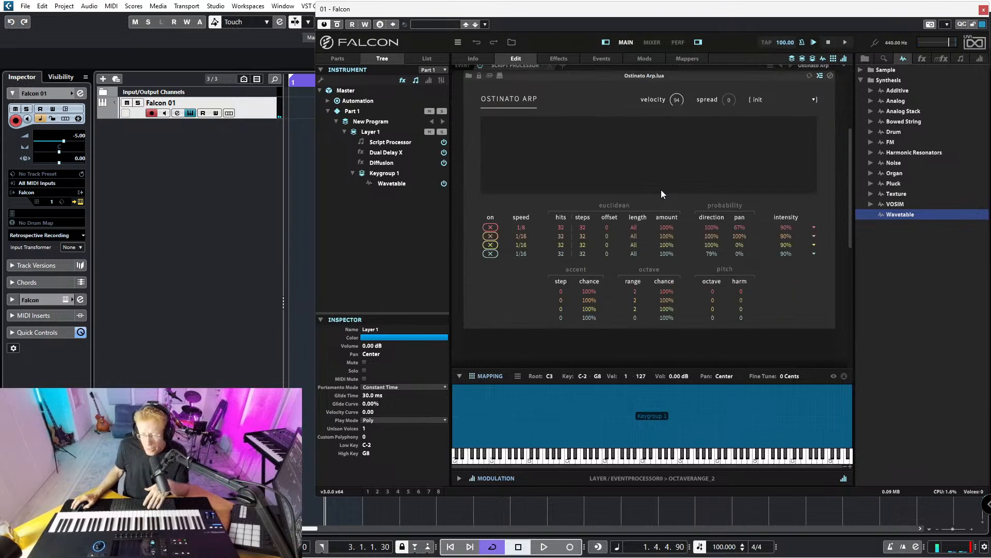
{"action": "scroll", "coordinate": [661, 190], "scroll_direction": "up", "scroll_amount": 9}
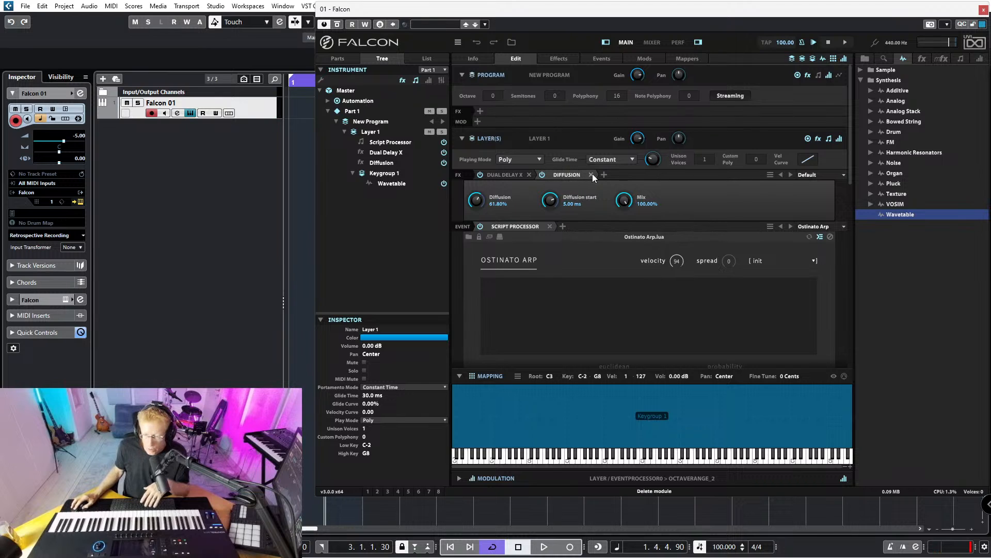
{"action": "scroll", "coordinate": [531, 175], "scroll_direction": "down", "scroll_amount": 2}
{"action": "left_click", "coordinate": [551, 173]}
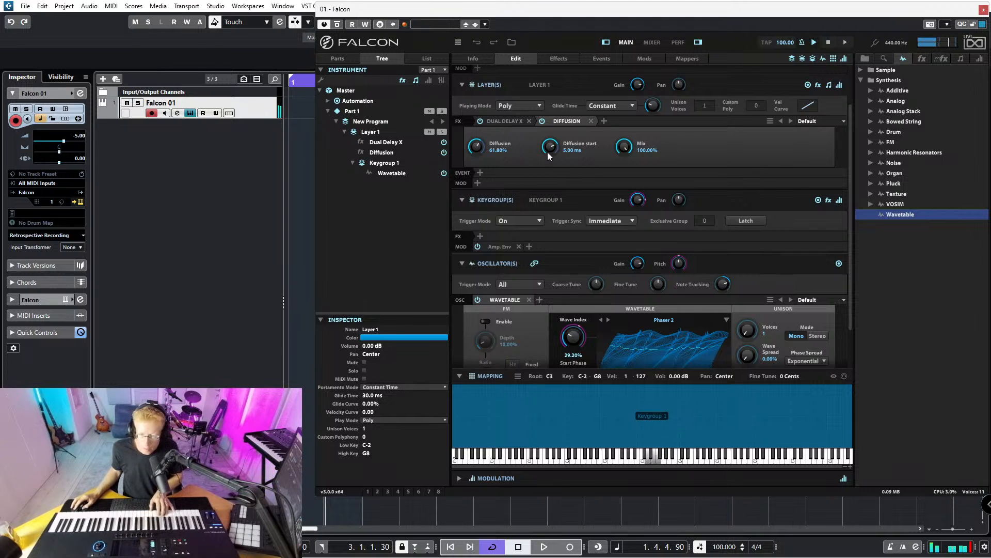
- Add a Vowel Filter to the effects of Keygroup 1
{"action": "left_click", "coordinate": [480, 236]}
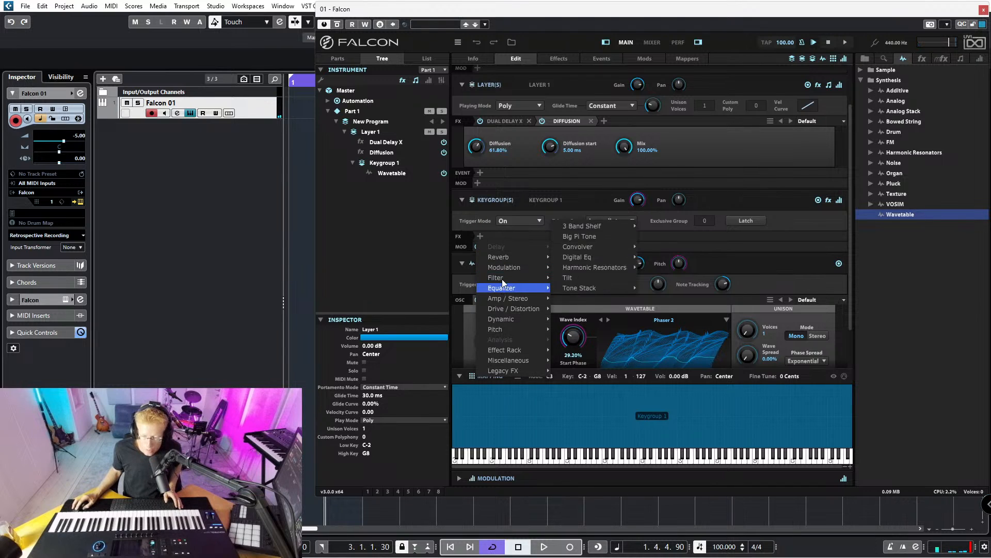
{"action": "mouse_move", "coordinate": [502, 277]}
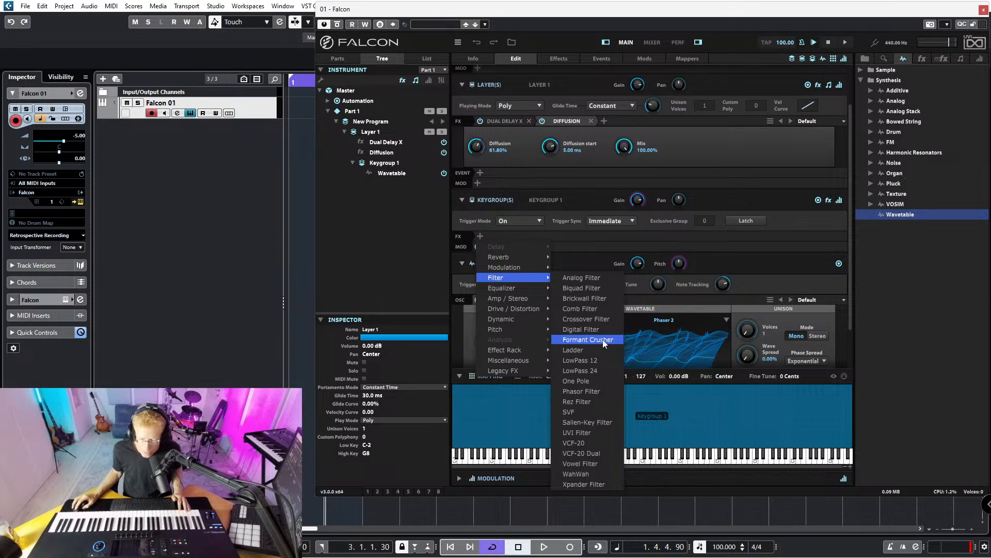
{"action": "mouse_move", "coordinate": [521, 262]}
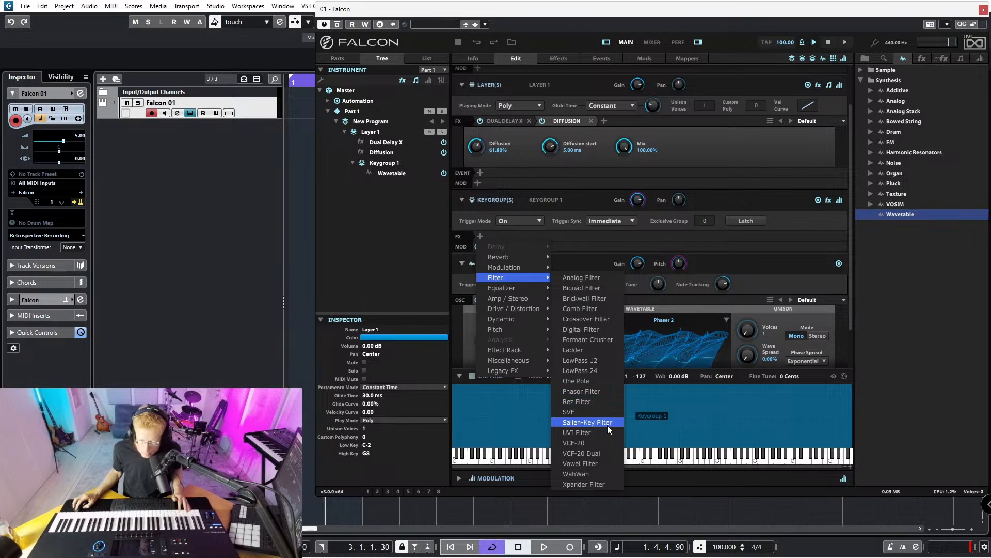
{"action": "left_click", "coordinate": [600, 463]}
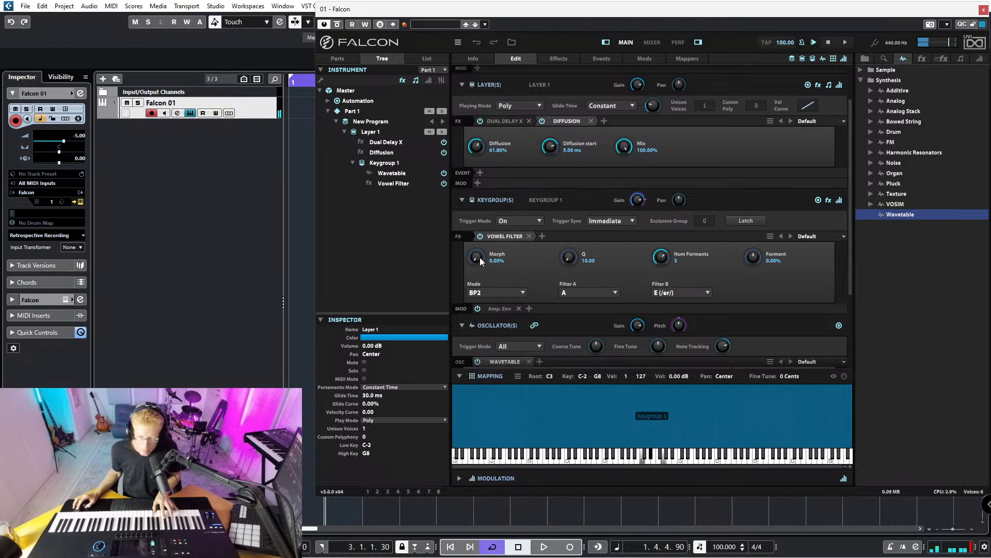
- Sweep the Vowel Filter's Morph amount and set its mode to HP2
{"action": "left_click_drag", "start_coordinate": [479, 257], "coordinate": [448, 304]}
{"action": "left_click_drag", "start_coordinate": [474, 175], "coordinate": [482, 283]}
{"action": "left_click", "coordinate": [492, 291]}
{"action": "left_click", "coordinate": [487, 325]}
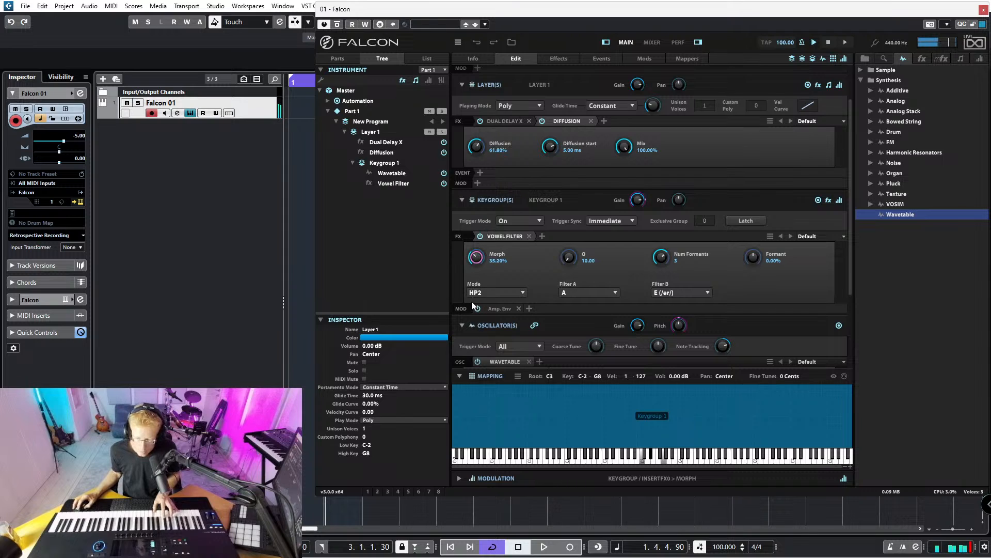
- Set the Vowel Filter's Q to 14, number of formants to 4, Morph to 50.4% and Formant to 16%
{"action": "left_click_drag", "start_coordinate": [588, 266], "coordinate": [569, 237]}
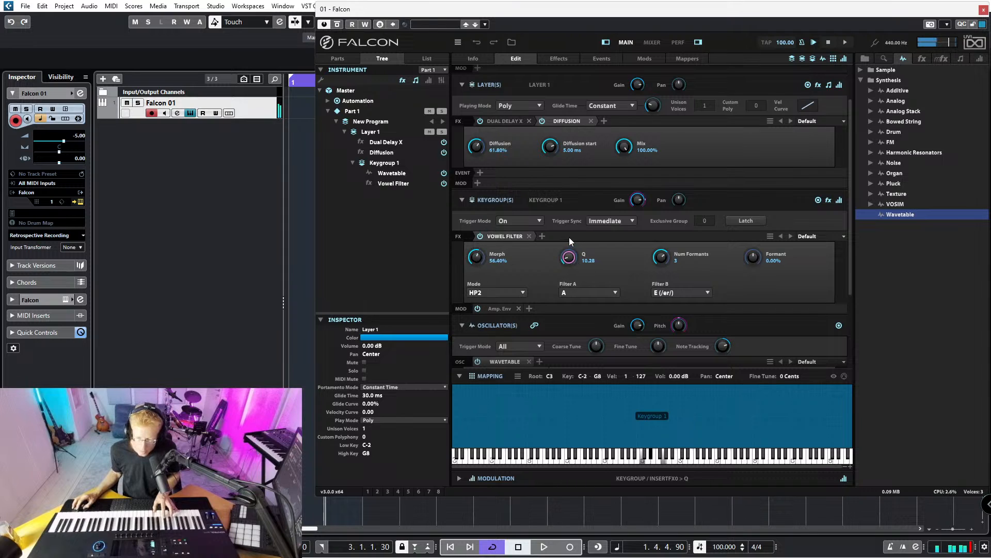
{"action": "left_click", "coordinate": [661, 261]}
{"action": "left_click_drag", "start_coordinate": [476, 257], "coordinate": [477, 283]}
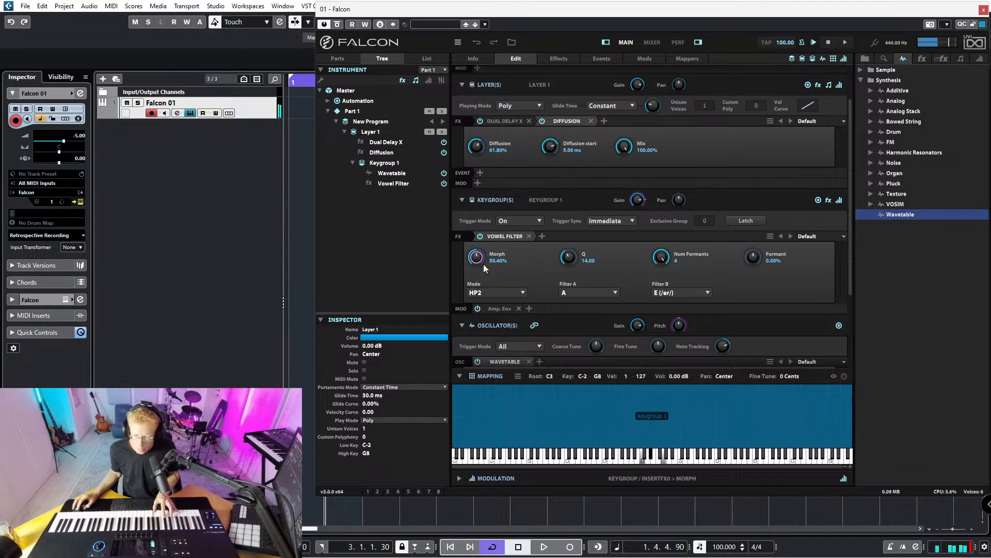
{"action": "left_click_drag", "start_coordinate": [753, 257], "coordinate": [750, 278]}
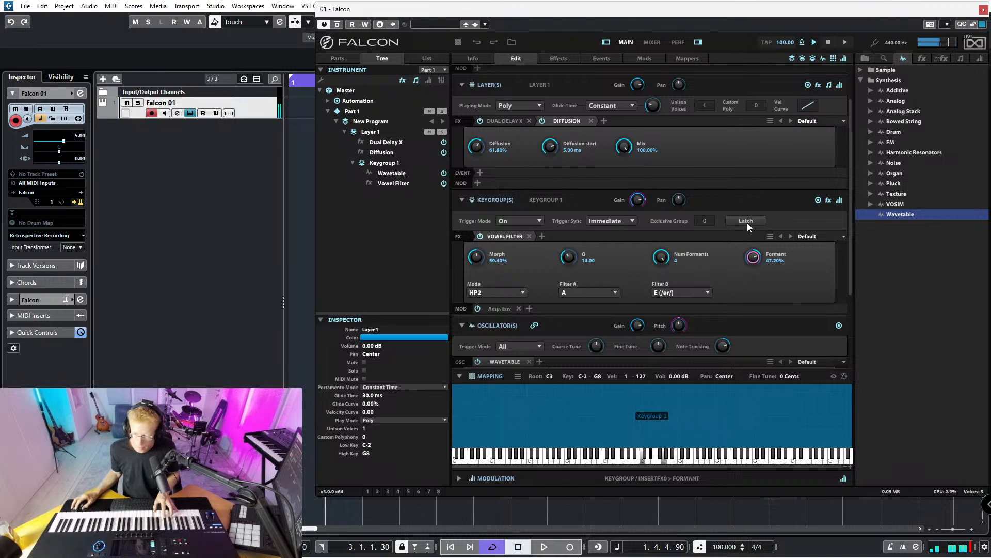
- Modulate the Vowel Filter's Formant with a new program-level LFO
{"action": "right_click", "coordinate": [753, 257]}
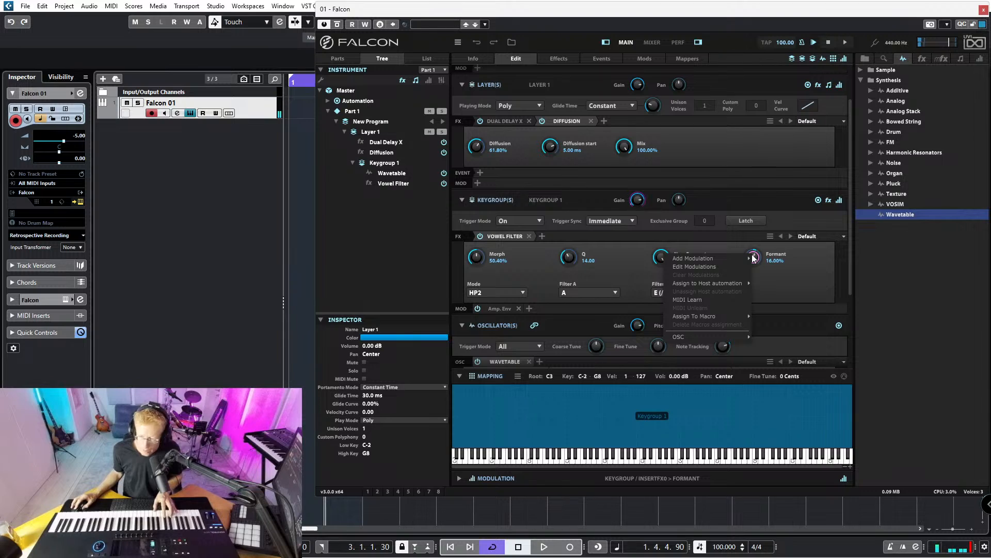
{"action": "mouse_move", "coordinate": [739, 261]}
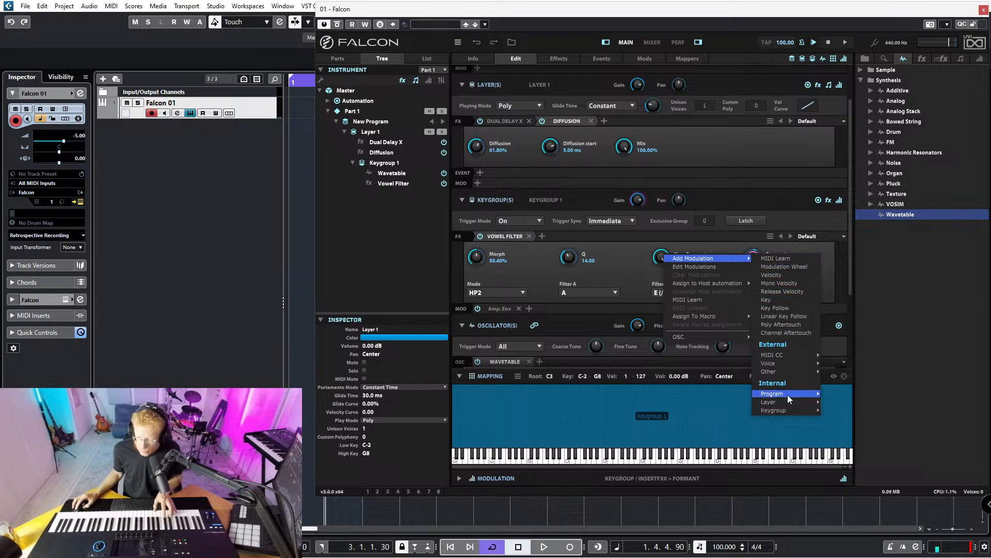
{"action": "mouse_move", "coordinate": [788, 397]}
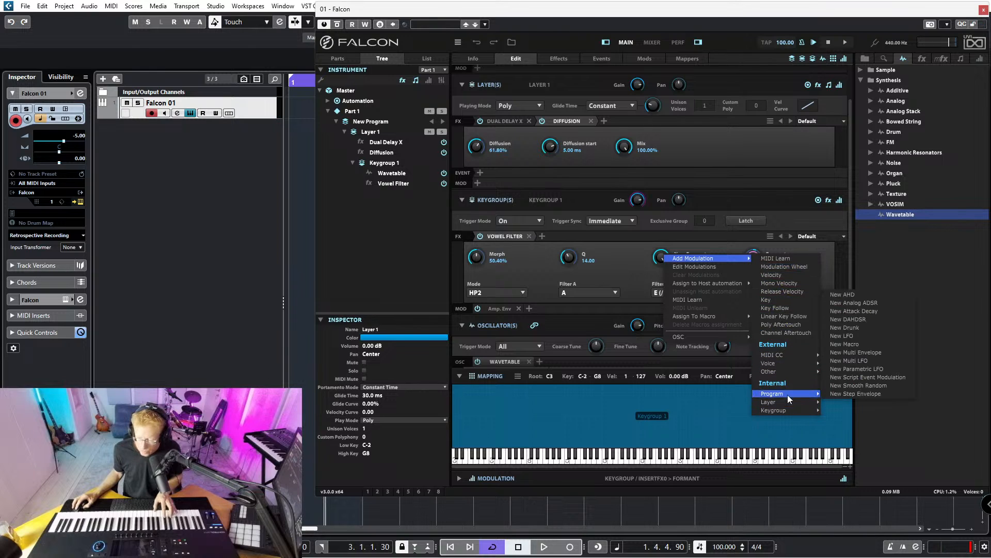
{"action": "left_click", "coordinate": [866, 335]}
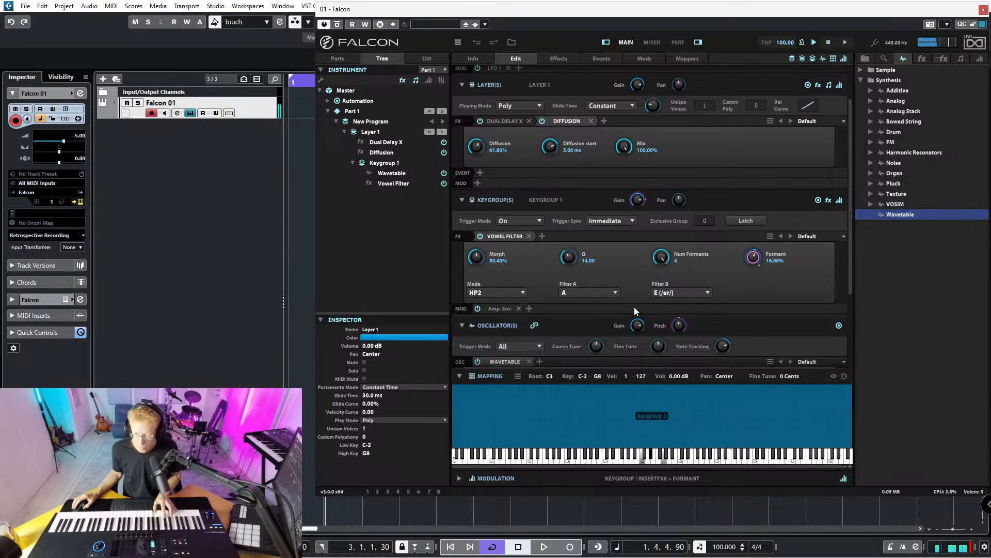
{"action": "scroll", "coordinate": [612, 300], "scroll_direction": "down", "scroll_amount": 4}
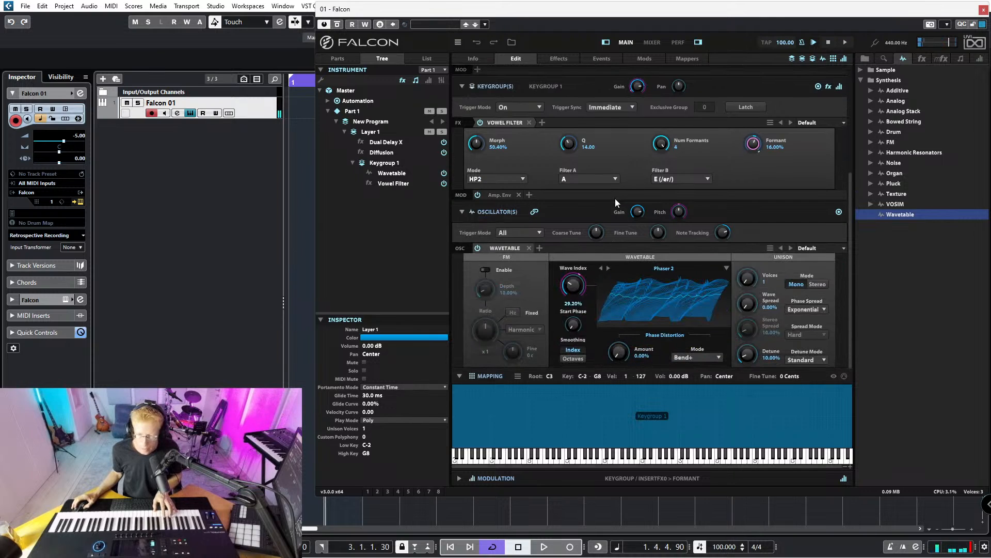
{"action": "scroll", "coordinate": [713, 238], "scroll_direction": "up", "scroll_amount": 4}
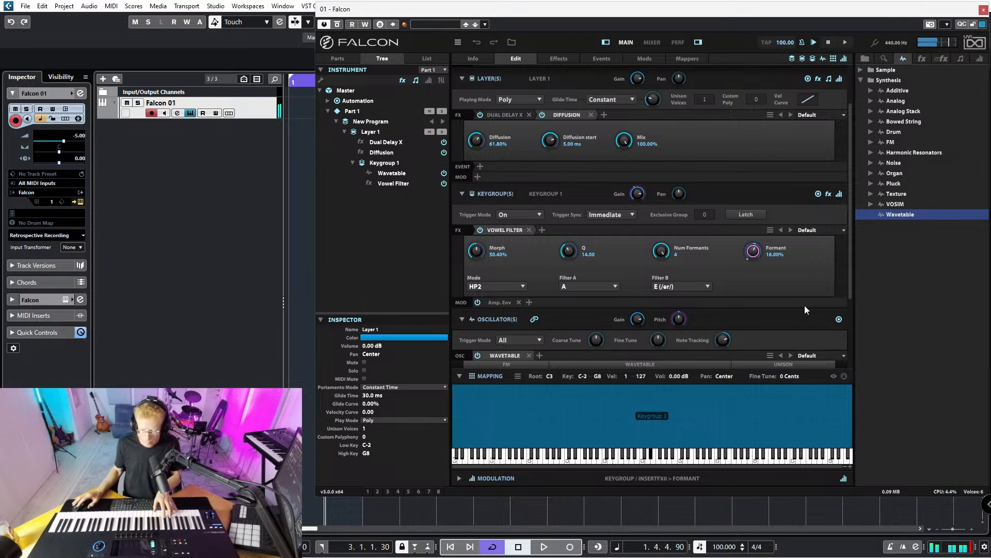
- Set the program LFO's frequency to 0.06 Hz and its depth to 77.2%
{"action": "left_click", "coordinate": [457, 478]}
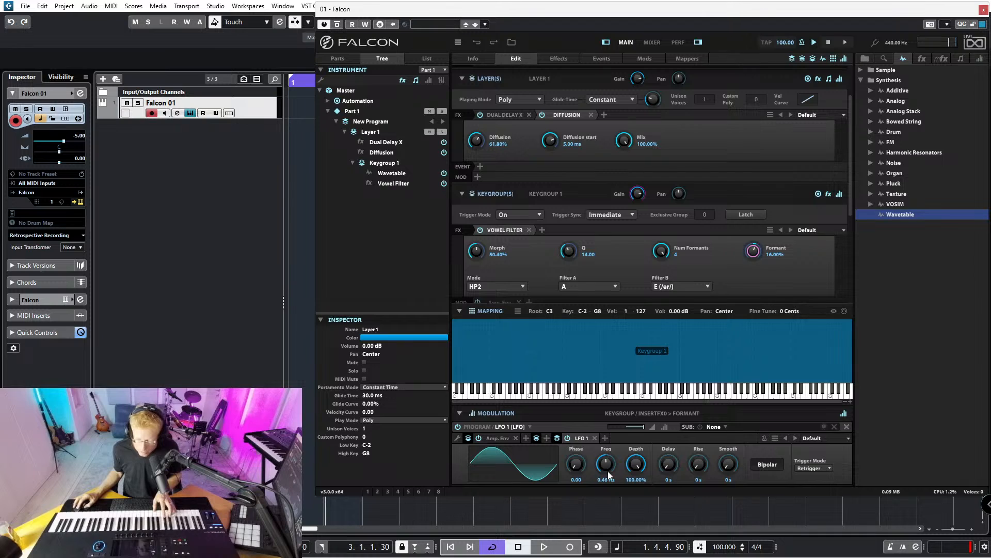
{"action": "left_click_drag", "start_coordinate": [608, 471], "coordinate": [609, 461]}
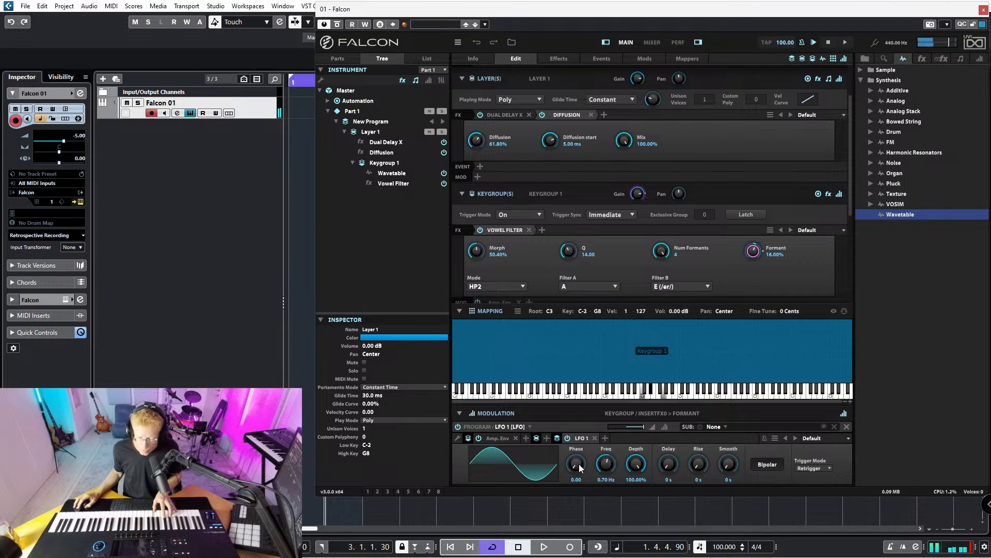
{"action": "left_click_drag", "start_coordinate": [579, 464], "coordinate": [547, 494]}
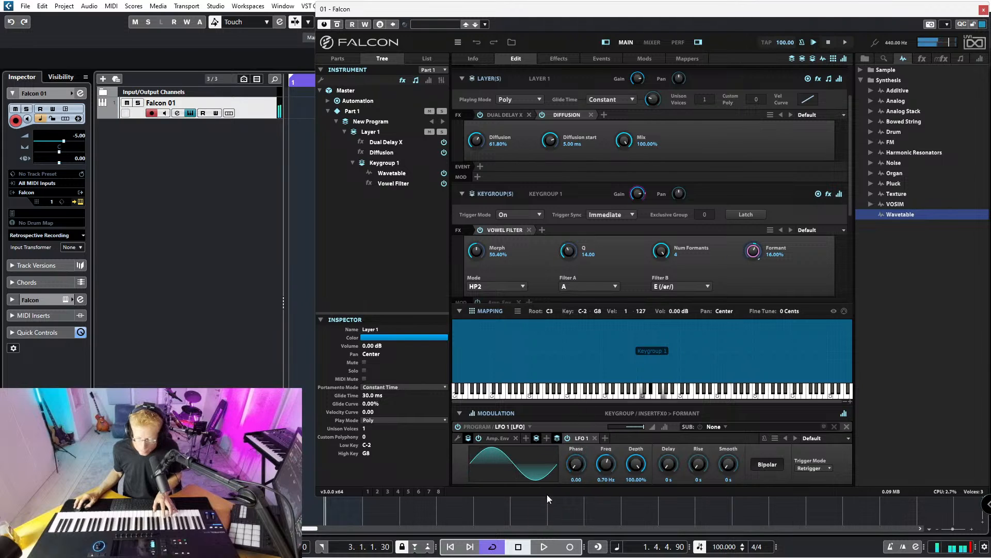
{"action": "left_click_drag", "start_coordinate": [603, 466], "coordinate": [615, 416]}
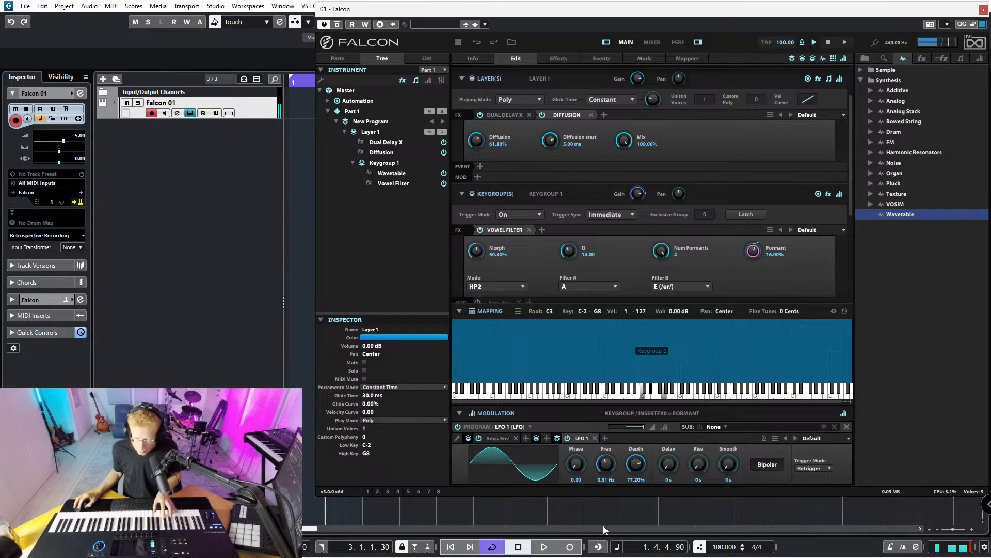
{"action": "left_click_drag", "start_coordinate": [604, 525], "coordinate": [603, 542]}
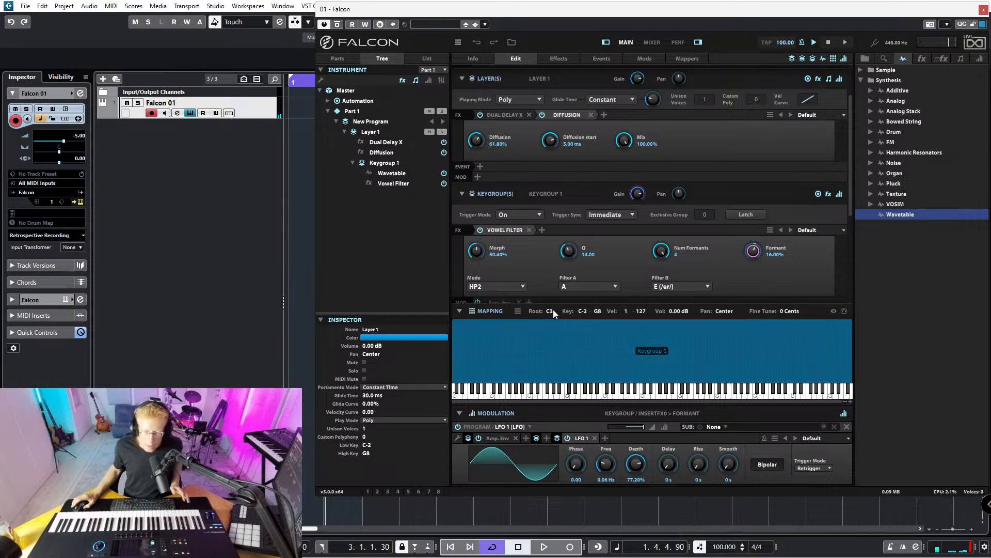
- Add a second layer to New Program and select it
{"action": "left_click", "coordinate": [345, 60]}
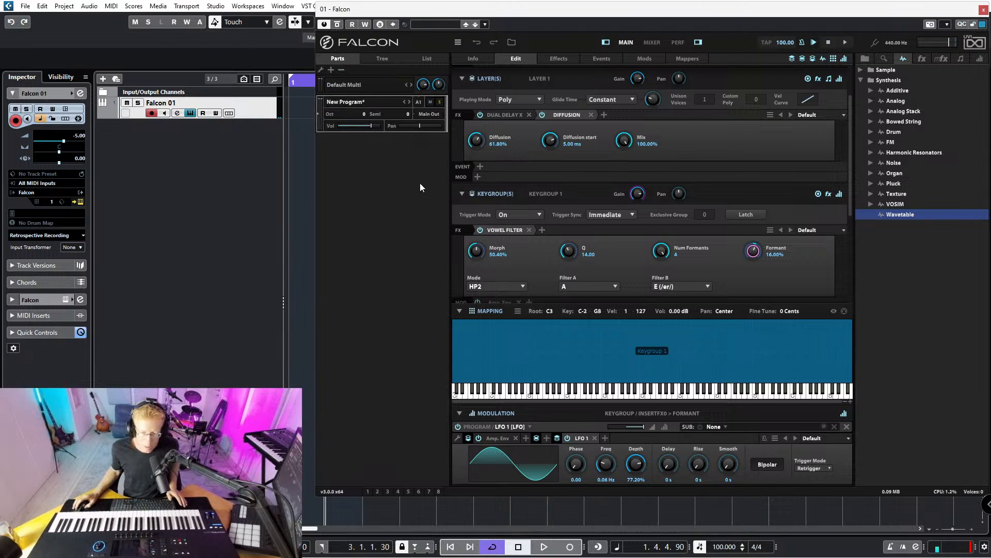
{"action": "left_click", "coordinate": [382, 59]}
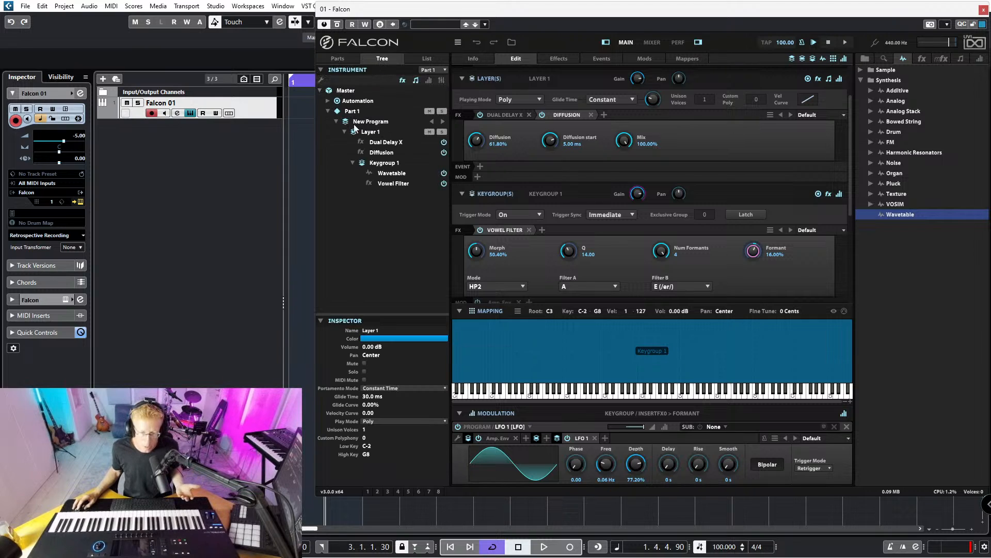
{"action": "left_click", "coordinate": [335, 121]}
{"action": "left_click", "coordinate": [335, 121]}
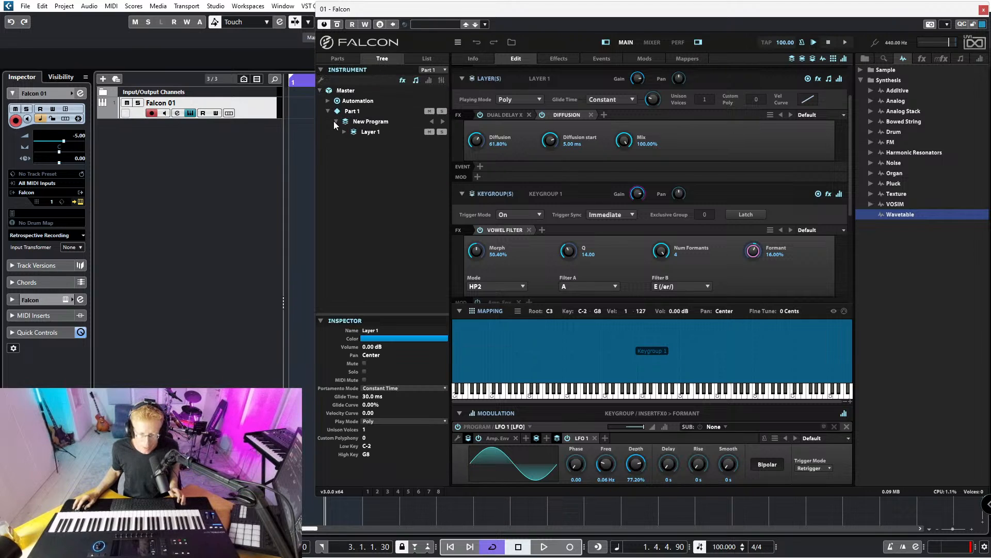
{"action": "left_click", "coordinate": [370, 122]}
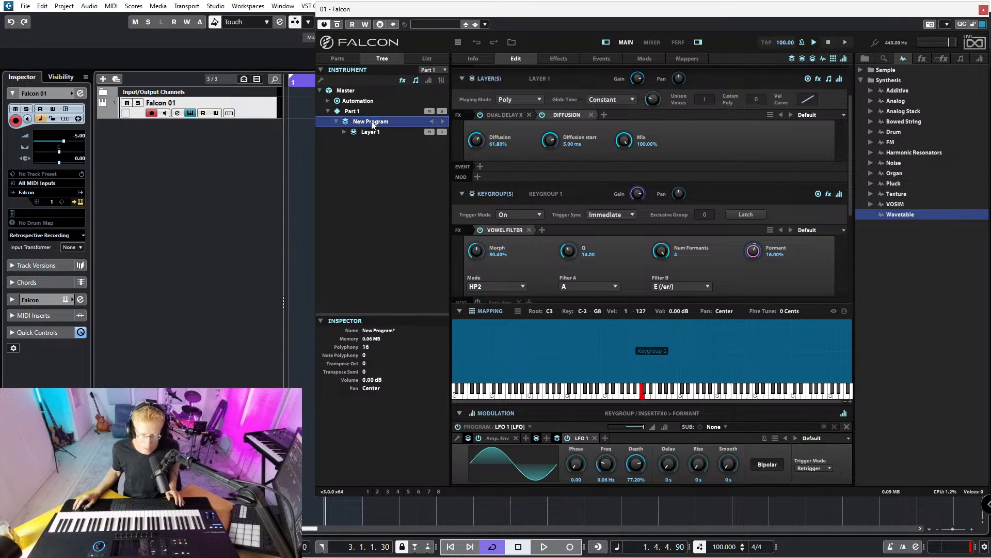
{"action": "right_click", "coordinate": [372, 123]}
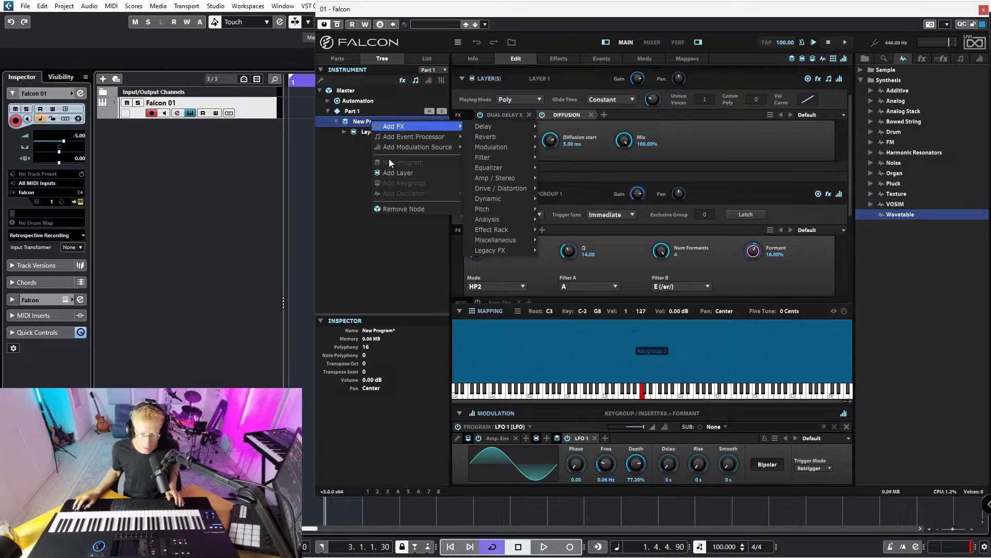
{"action": "left_click", "coordinate": [390, 173]}
{"action": "left_click", "coordinate": [372, 142]}
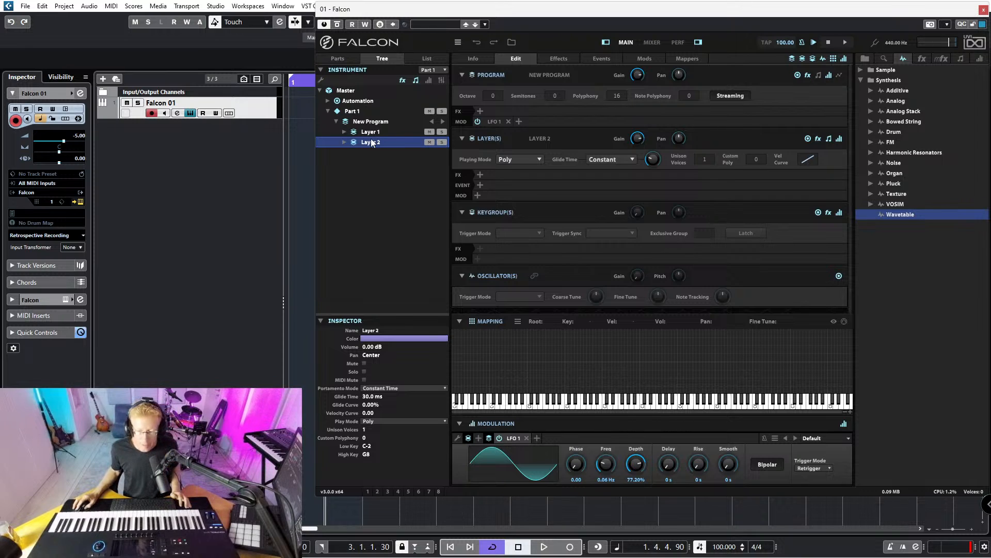
- Add a Step Envelope and a DAHDSR envelope to the program's modulation, and bend the DAHDSR's falling curve downward
{"action": "left_click", "coordinate": [537, 438]}
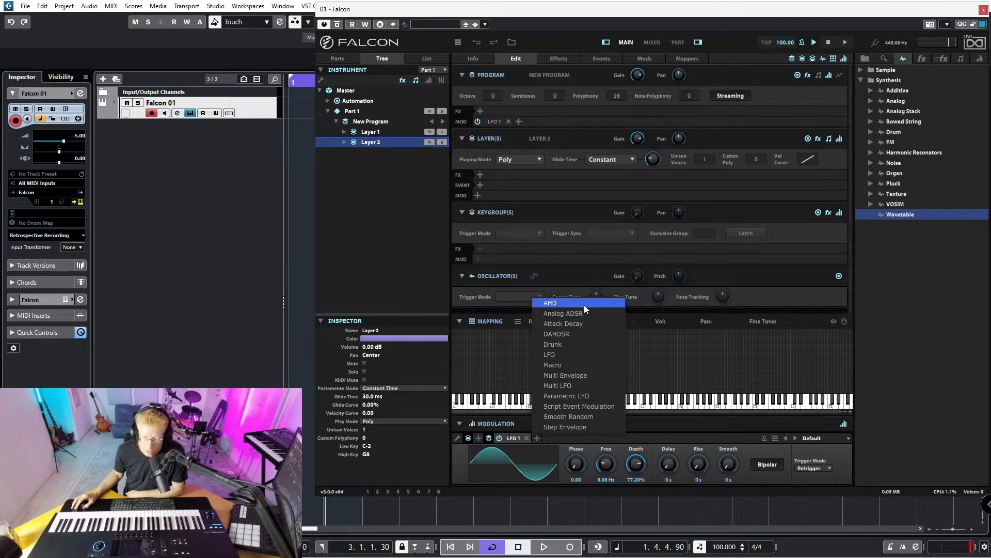
{"action": "left_click", "coordinate": [587, 427]}
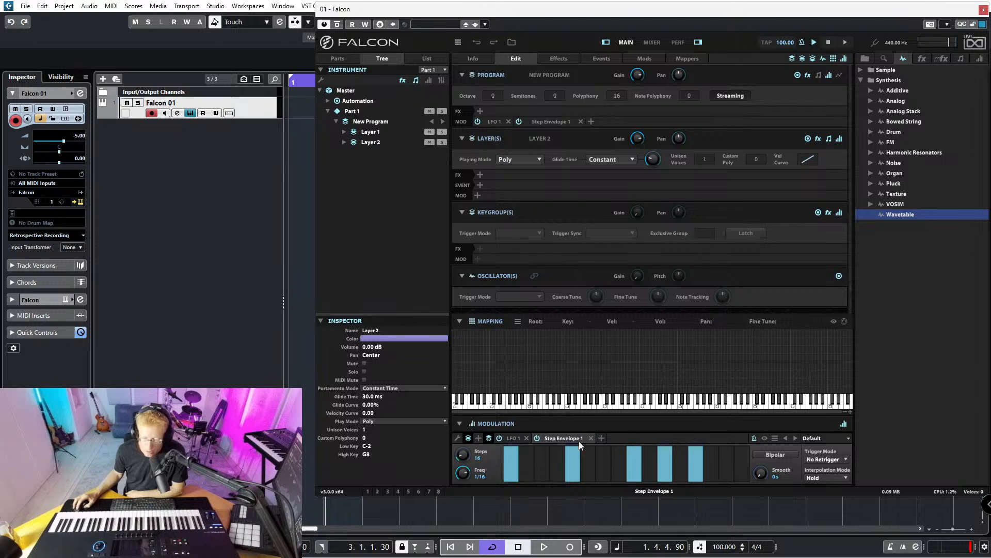
{"action": "left_click", "coordinate": [600, 437]}
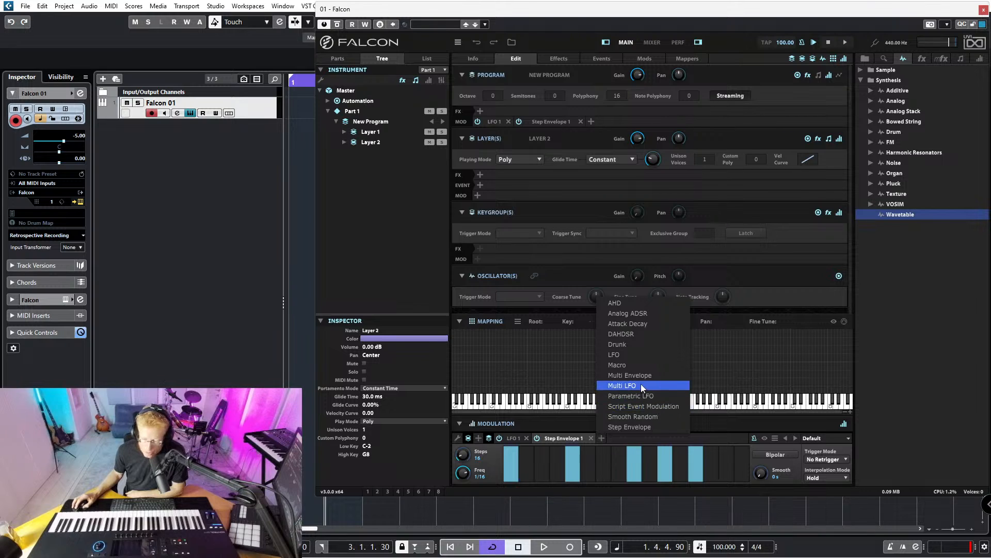
{"action": "left_click", "coordinate": [631, 334]}
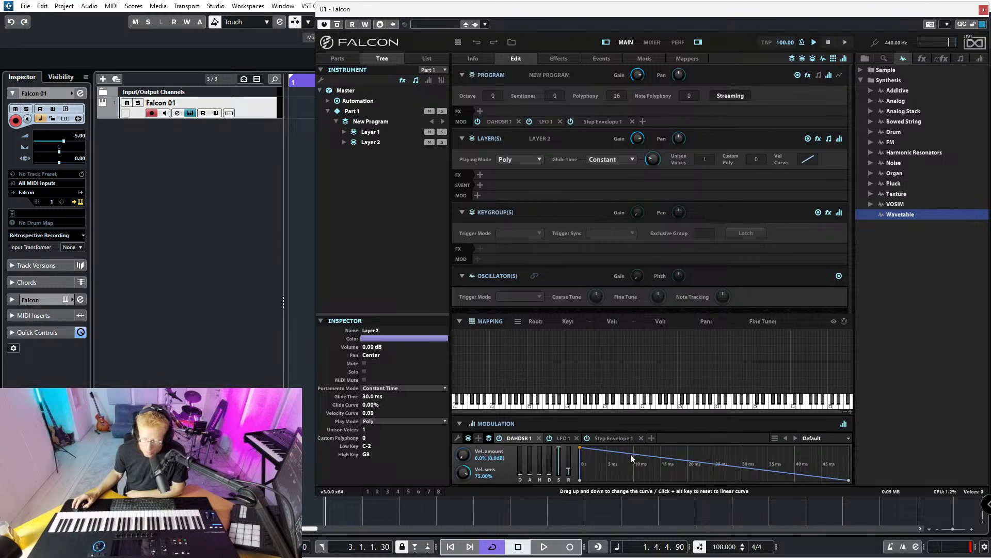
{"action": "left_click_drag", "start_coordinate": [630, 454], "coordinate": [650, 463]}
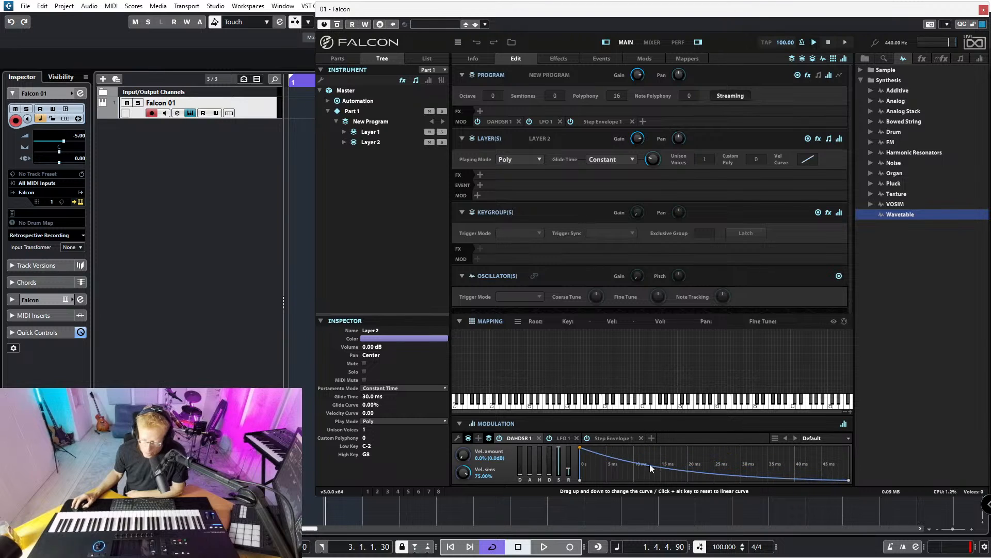
- Add a Multi Envelope to the program's modulation and reshape it with a curved rise, an extra low point near 150 ms and a curved final segment
{"action": "left_click", "coordinate": [652, 437]}
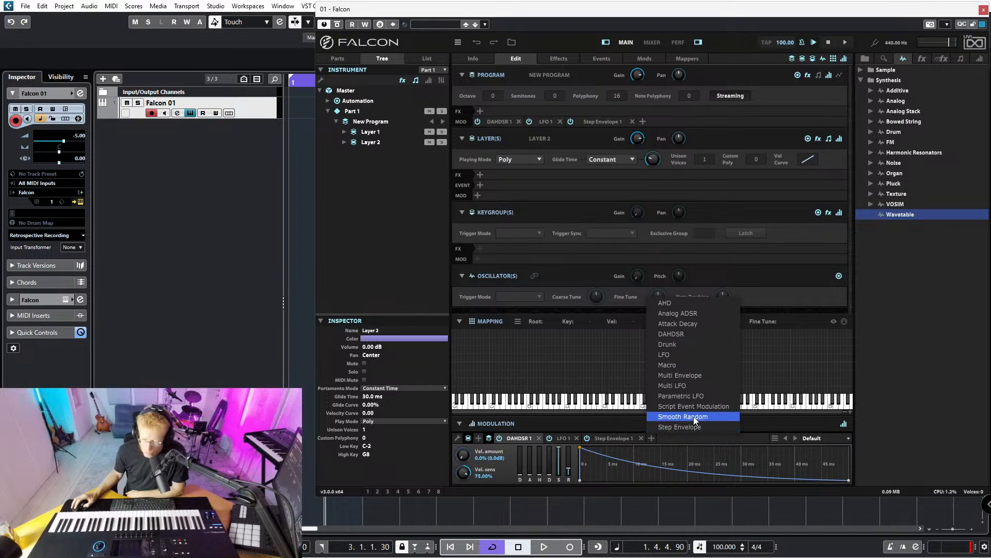
{"action": "left_click", "coordinate": [708, 375]}
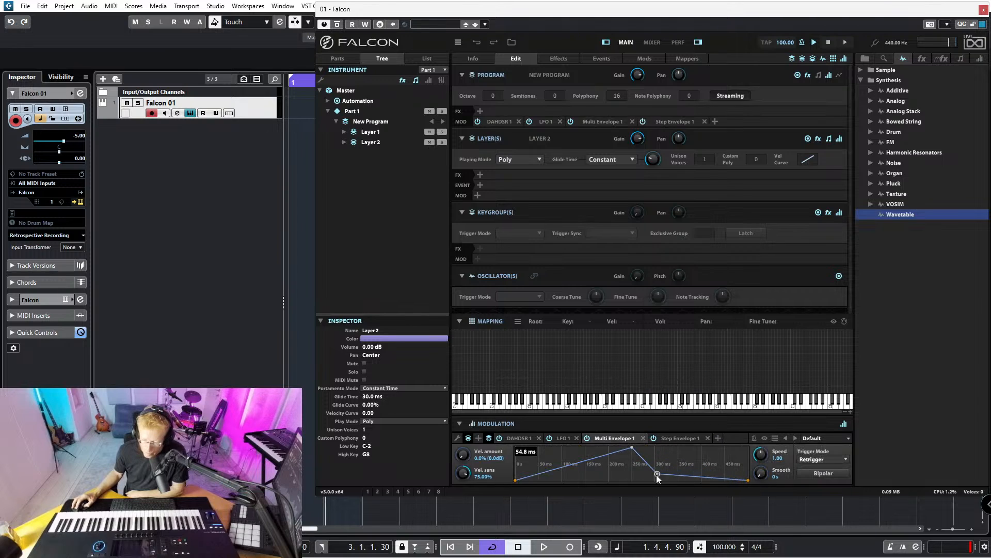
{"action": "left_click_drag", "start_coordinate": [581, 462], "coordinate": [506, 412]}
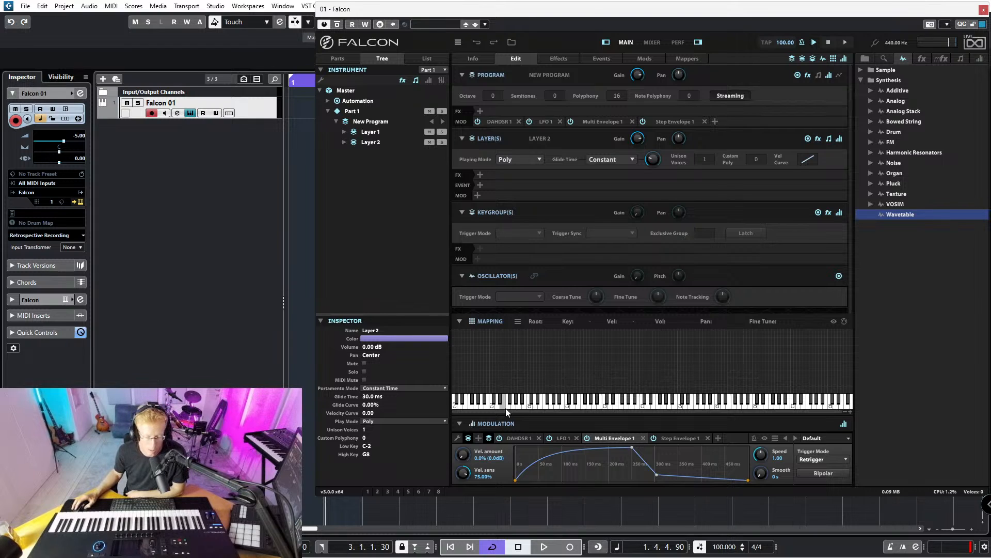
{"action": "double_click", "coordinate": [577, 448]}
{"action": "left_click_drag", "start_coordinate": [577, 449], "coordinate": [580, 475]}
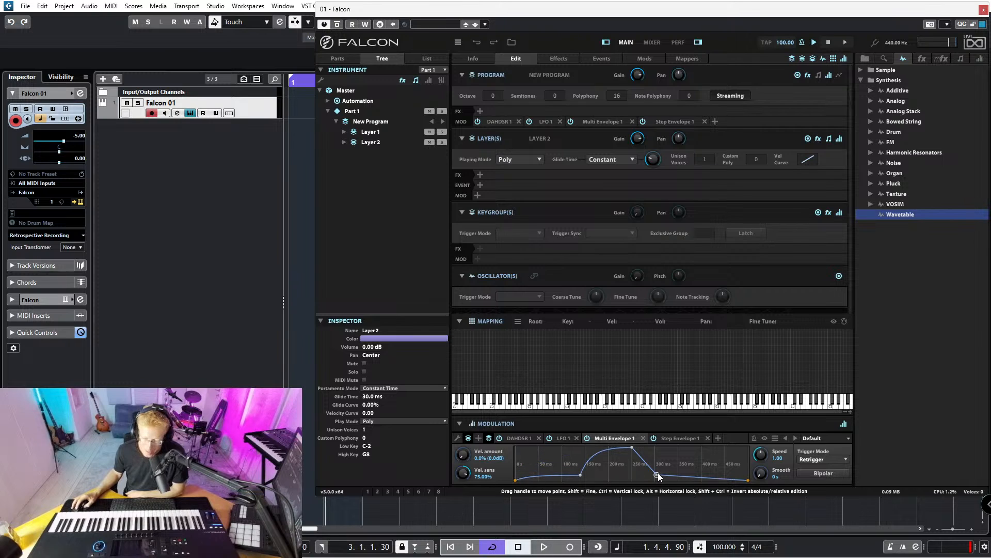
{"action": "mouse_move", "coordinate": [668, 472]}
{"action": "left_mouse_down"}
{"action": "mouse_move", "coordinate": [678, 449]}
{"action": "mouse_move", "coordinate": [684, 471]}
{"action": "left_mouse_up"}
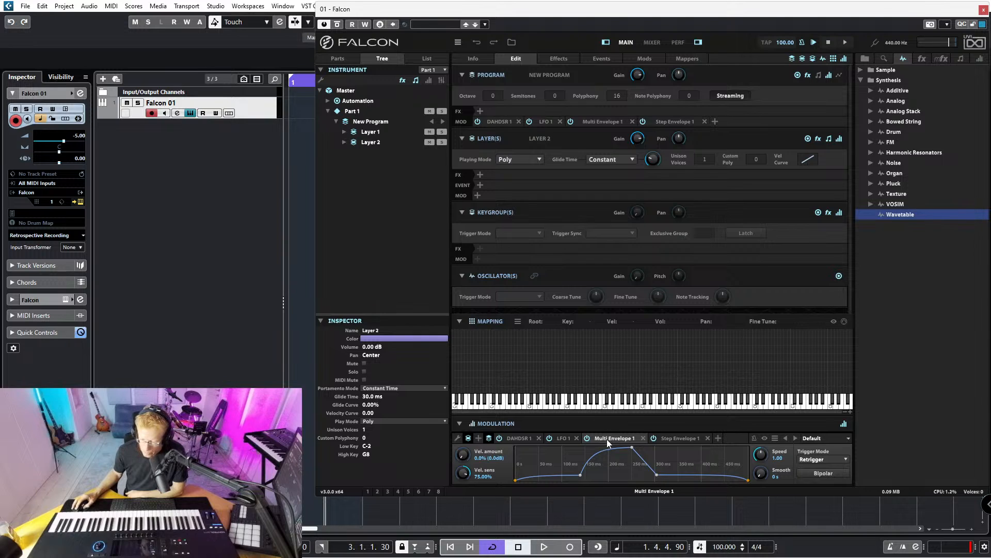
- Create a keygroup in Layer 2 from the Pluck Harmonics preset 5th and extend it across the full key range C-2 to G8
{"action": "left_click_drag", "start_coordinate": [642, 438], "coordinate": [604, 438]}
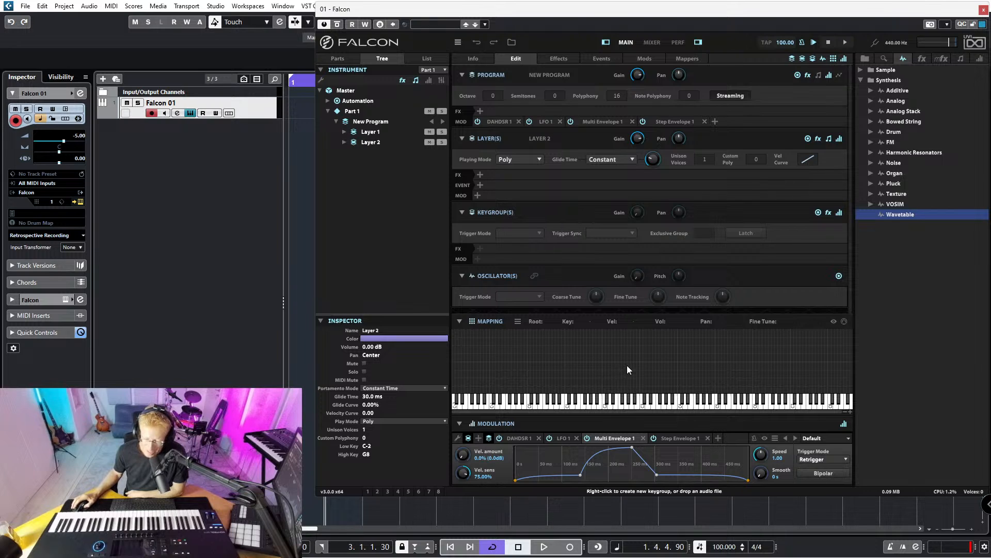
{"action": "left_click", "coordinate": [870, 183]}
{"action": "left_click", "coordinate": [900, 197]}
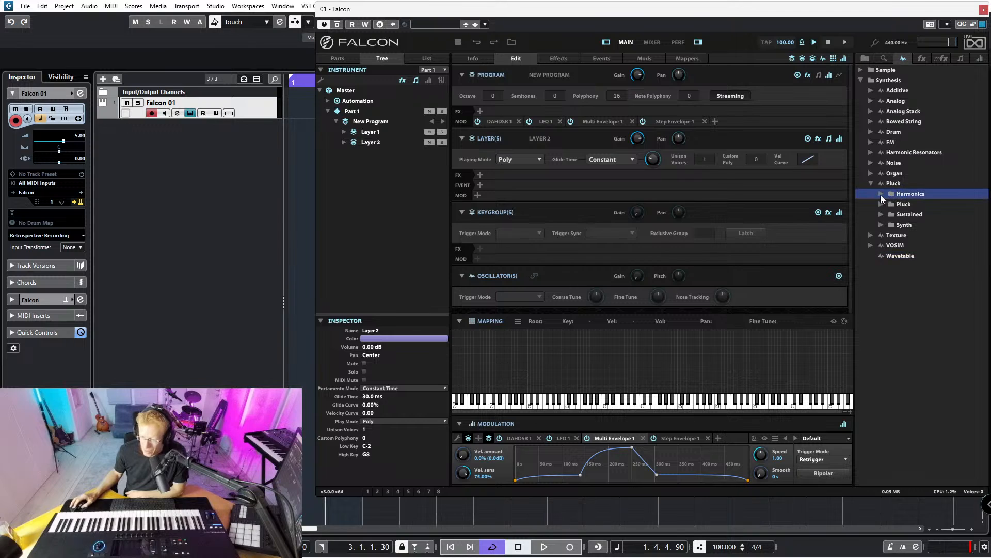
{"action": "left_click", "coordinate": [881, 194]}
{"action": "left_click", "coordinate": [916, 217]}
{"action": "left_click_drag", "start_coordinate": [916, 217], "coordinate": [852, 361]}
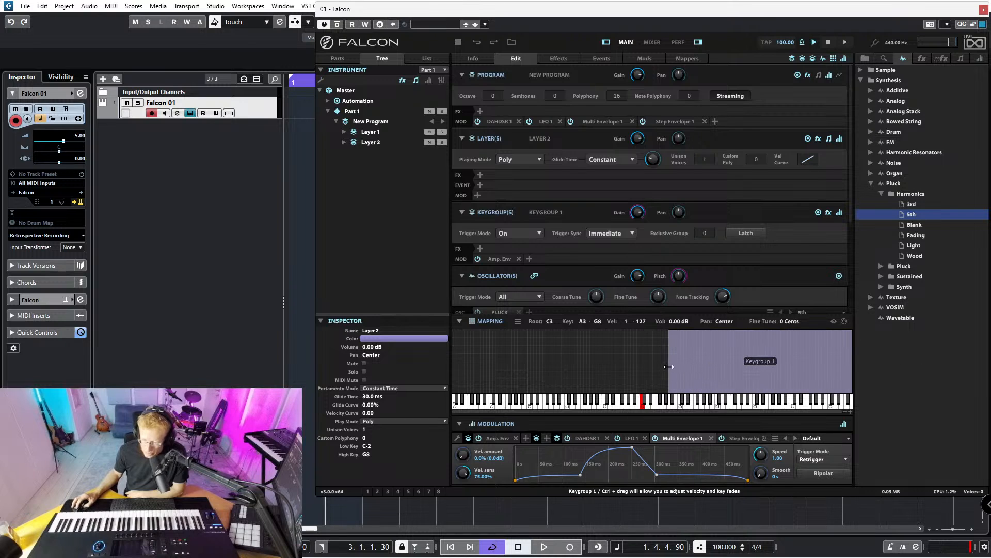
{"action": "left_click_drag", "start_coordinate": [668, 366], "coordinate": [454, 365]}
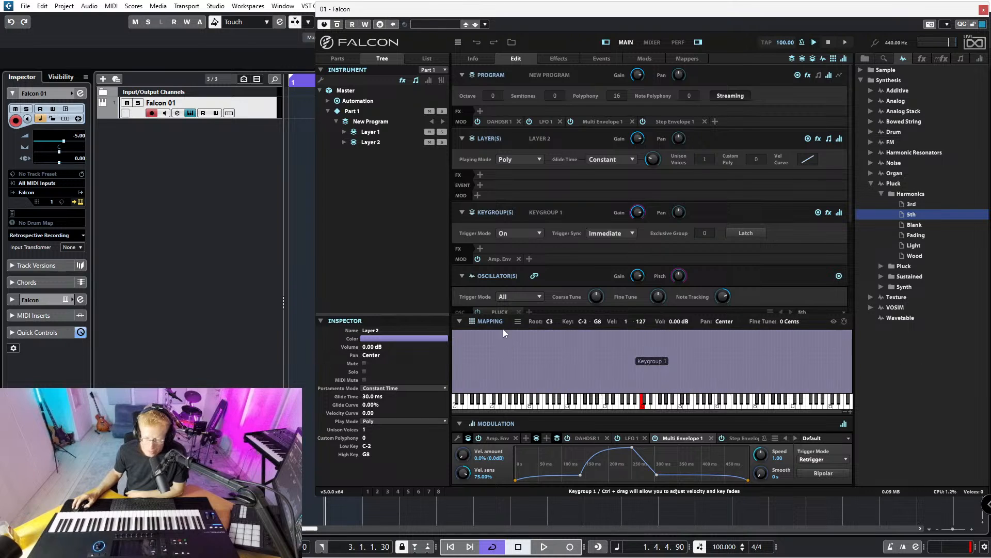
- Try out the Pluck sample's Start and Detune controls, raising Detune to about 1.15 semitones and resetting it to 0
{"action": "scroll", "coordinate": [513, 268], "scroll_direction": "down", "scroll_amount": 5}
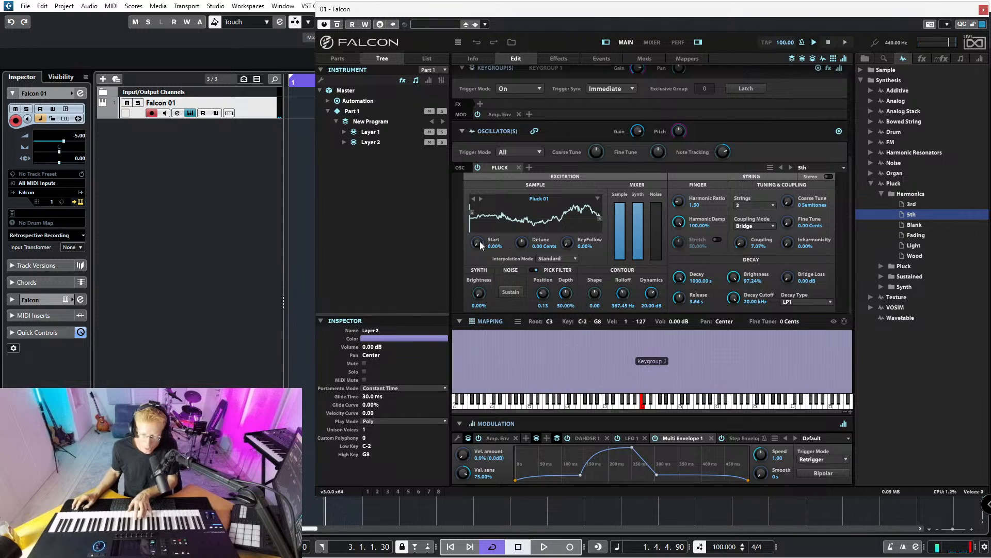
{"action": "left_click_drag", "start_coordinate": [480, 243], "coordinate": [480, 184]}
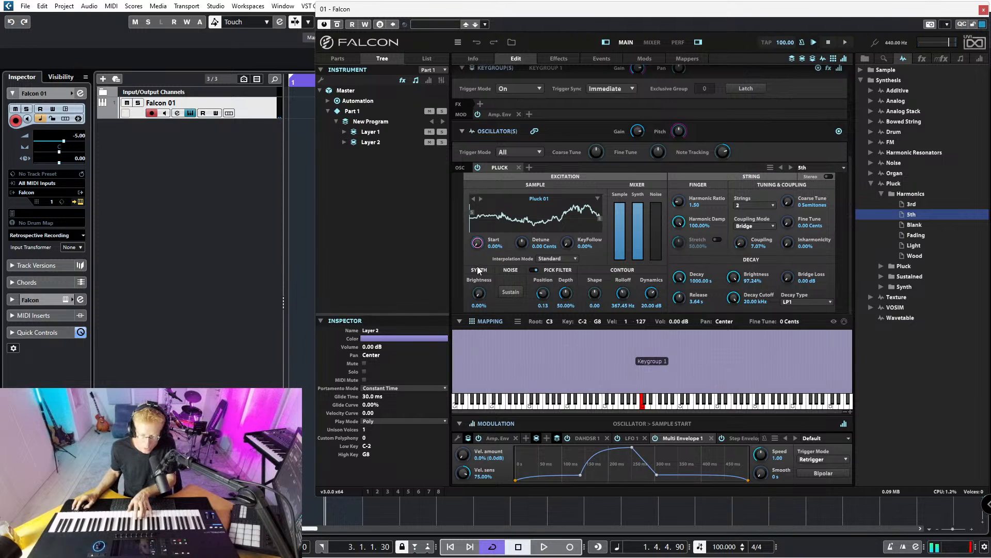
{"action": "left_click_drag", "start_coordinate": [478, 244], "coordinate": [476, 196]}
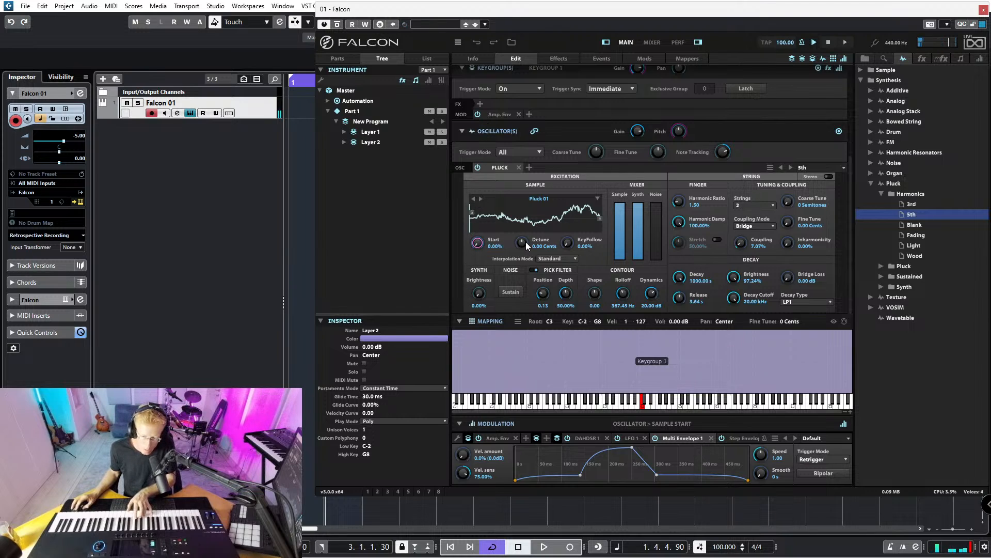
{"action": "mouse_move", "coordinate": [525, 242]}
{"action": "left_mouse_down"}
{"action": "mouse_move", "coordinate": [504, 244]}
{"action": "mouse_move", "coordinate": [514, 192]}
{"action": "mouse_move", "coordinate": [512, 243]}
{"action": "mouse_move", "coordinate": [523, 244]}
{"action": "left_mouse_up"}
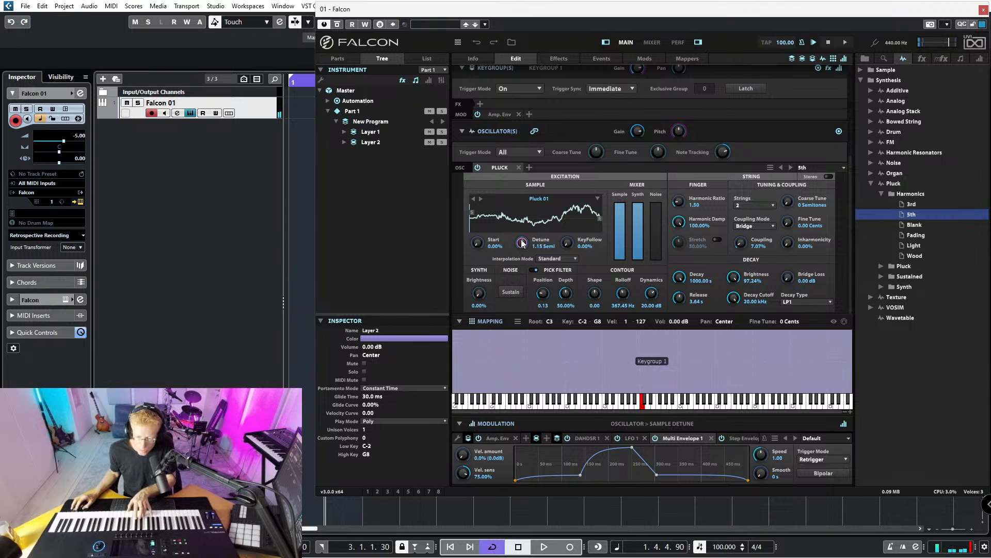
{"action": "double_click", "coordinate": [523, 243]}
{"action": "type", "text": "0"}
{"action": "key", "text": "Return"}
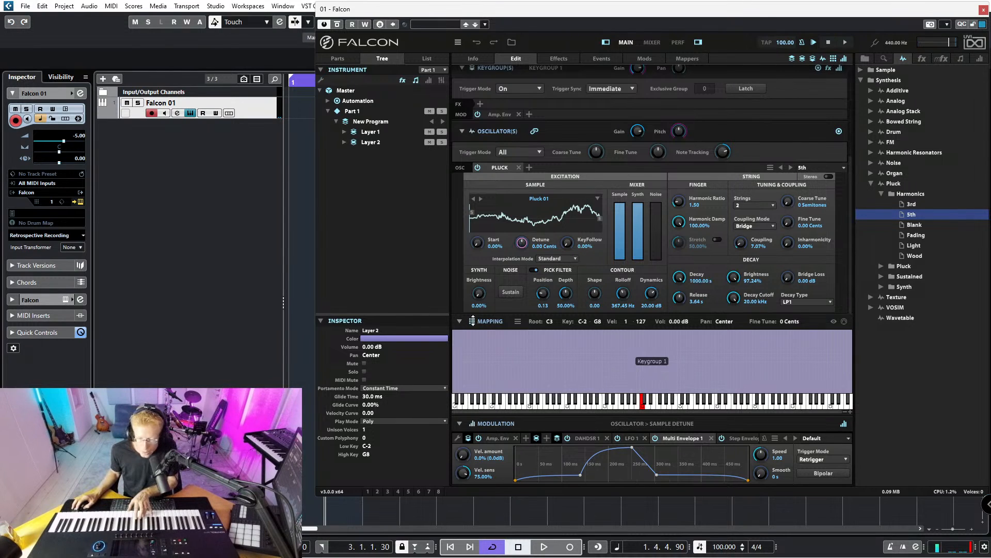
- Set the pick filter's Shape to 0.30 and try a Depth of about 95.6% before restoring it to 50%
{"action": "left_click", "coordinate": [481, 293]}
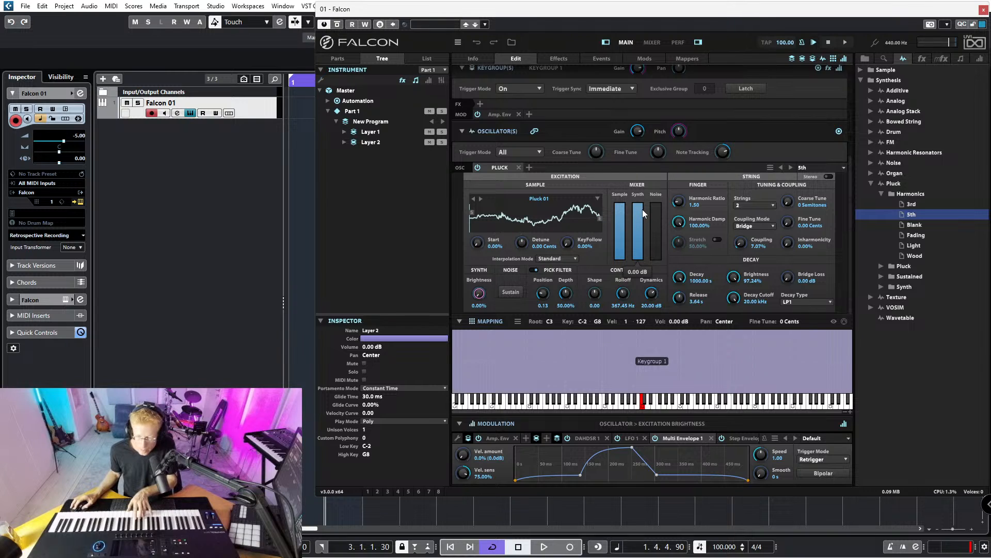
{"action": "mouse_move", "coordinate": [618, 209]}
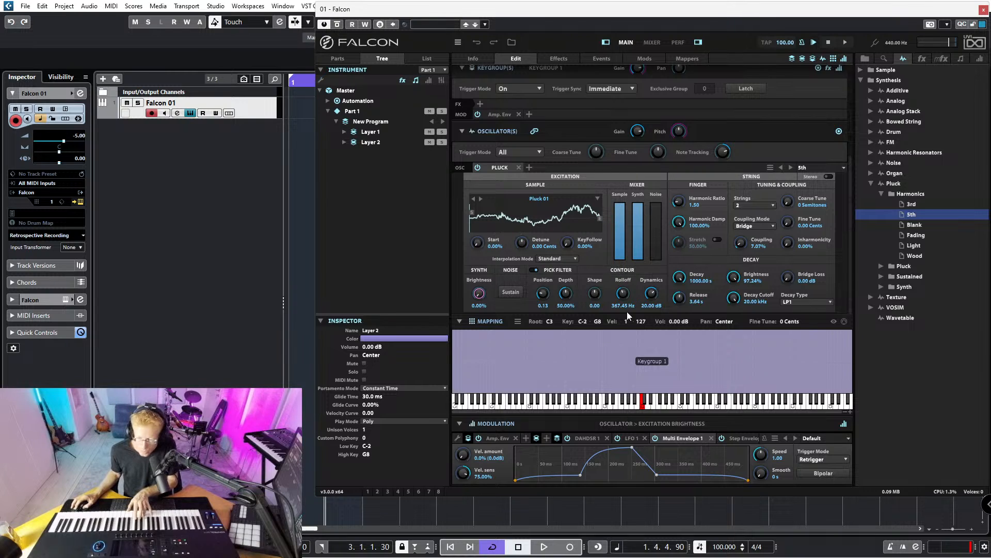
{"action": "left_click", "coordinate": [595, 293]}
{"action": "left_click_drag", "start_coordinate": [595, 296], "coordinate": [595, 231]}
{"action": "left_click_drag", "start_coordinate": [566, 293], "coordinate": [575, 238]}
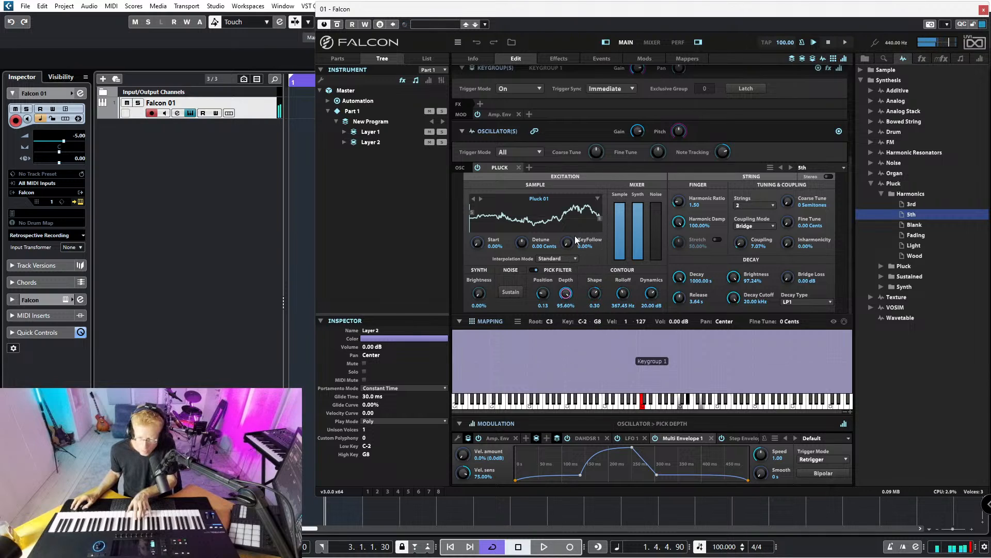
{"action": "left_click_drag", "start_coordinate": [563, 288], "coordinate": [552, 297]}
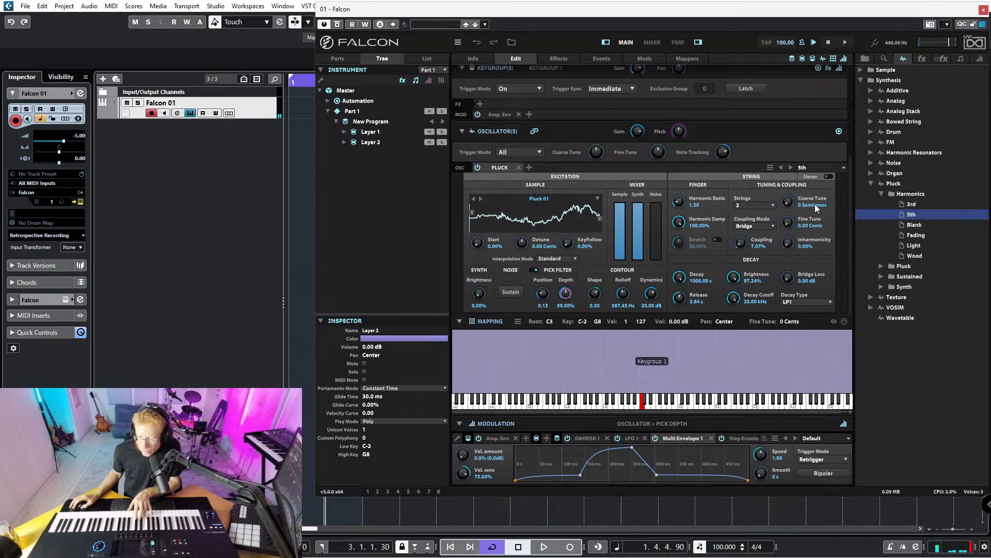
- Raise the string's Coarse Tune to 13 semitones and modulate it with the program's existing Multi Envelope 1
{"action": "left_click_drag", "start_coordinate": [787, 202], "coordinate": [784, 131]}
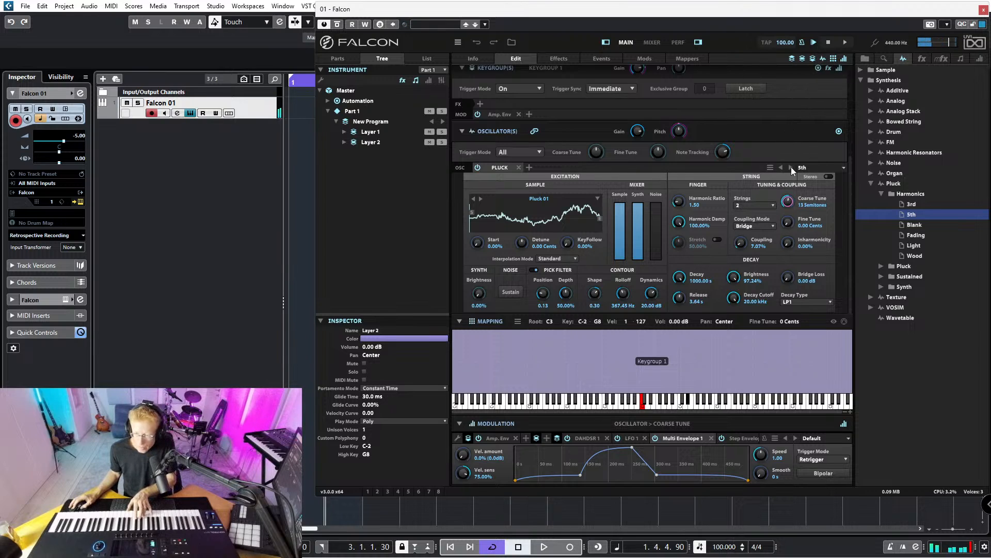
{"action": "right_click", "coordinate": [789, 203]}
{"action": "mouse_move", "coordinate": [789, 204]}
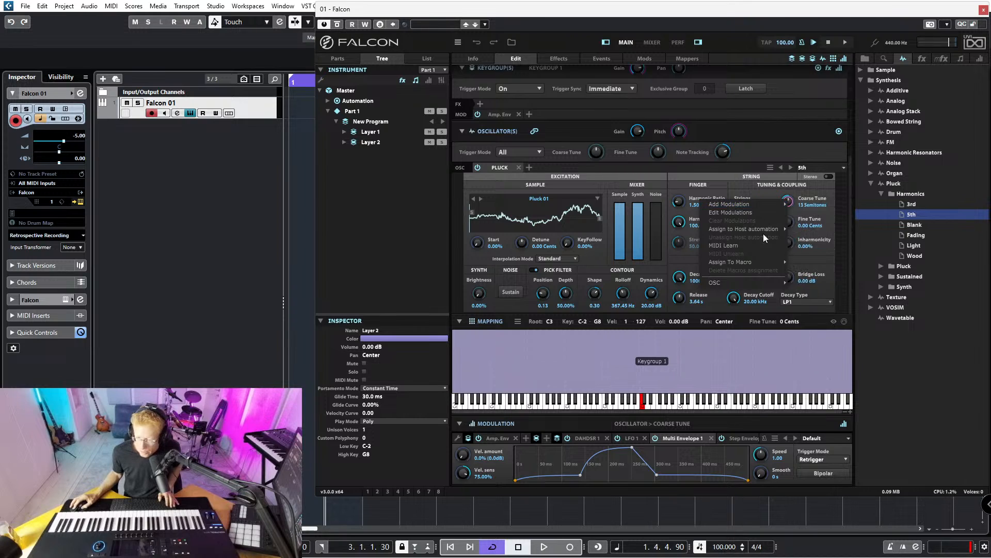
{"action": "mouse_move", "coordinate": [742, 282]}
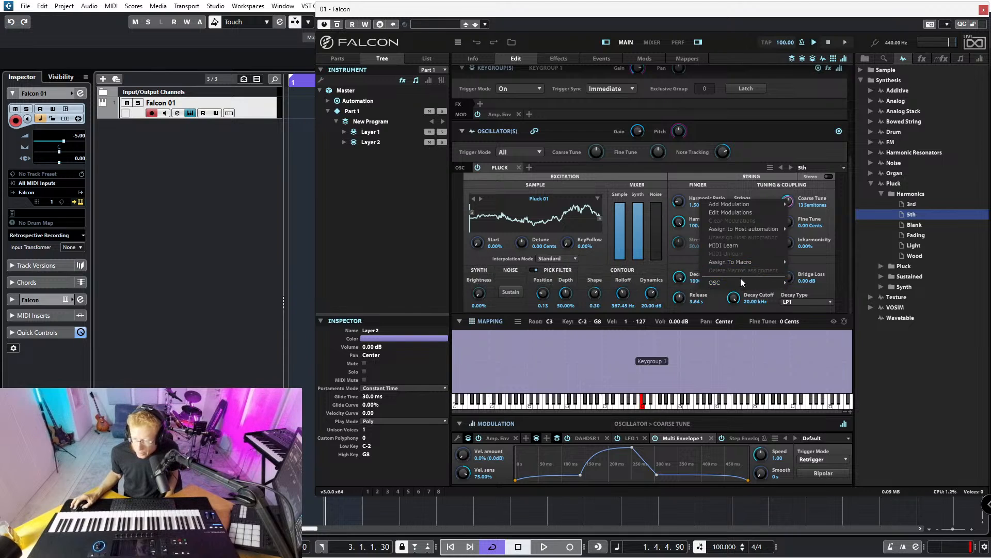
{"action": "mouse_move", "coordinate": [740, 285]}
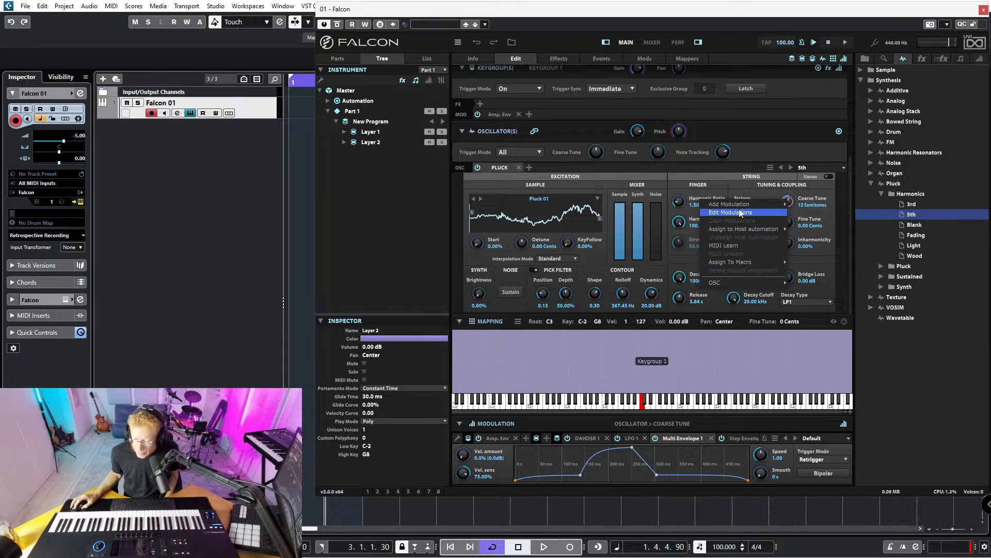
{"action": "mouse_move", "coordinate": [740, 205]}
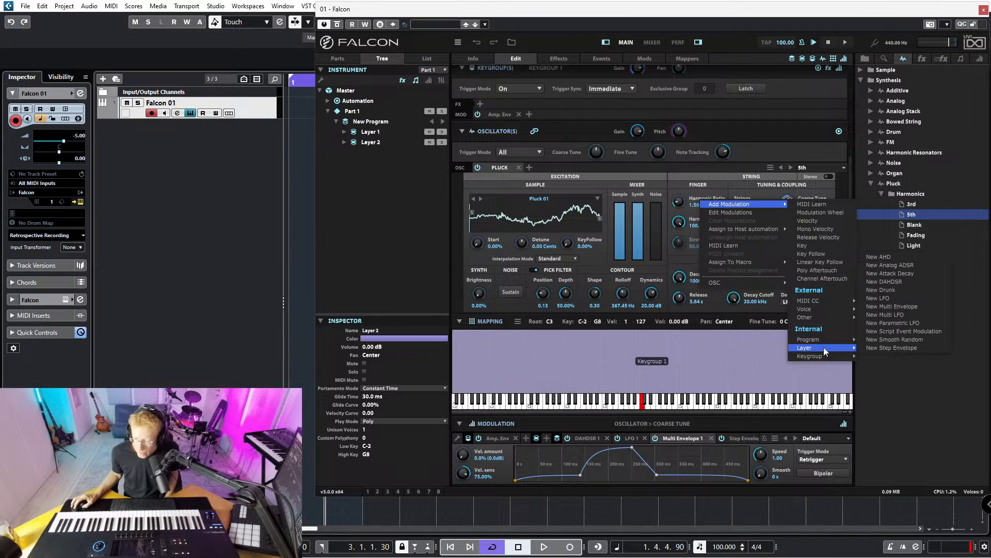
{"action": "mouse_move", "coordinate": [826, 341]}
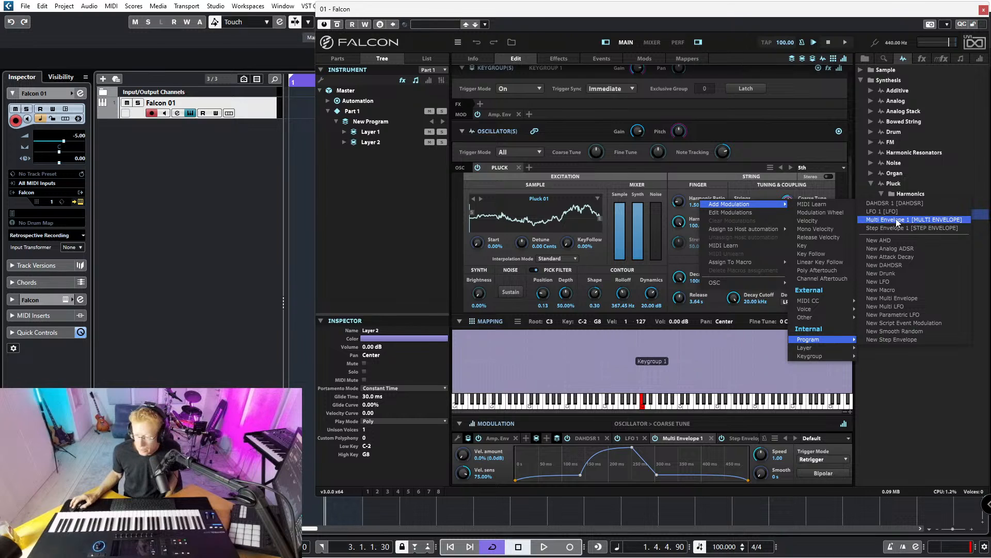
{"action": "left_click", "coordinate": [933, 220]}
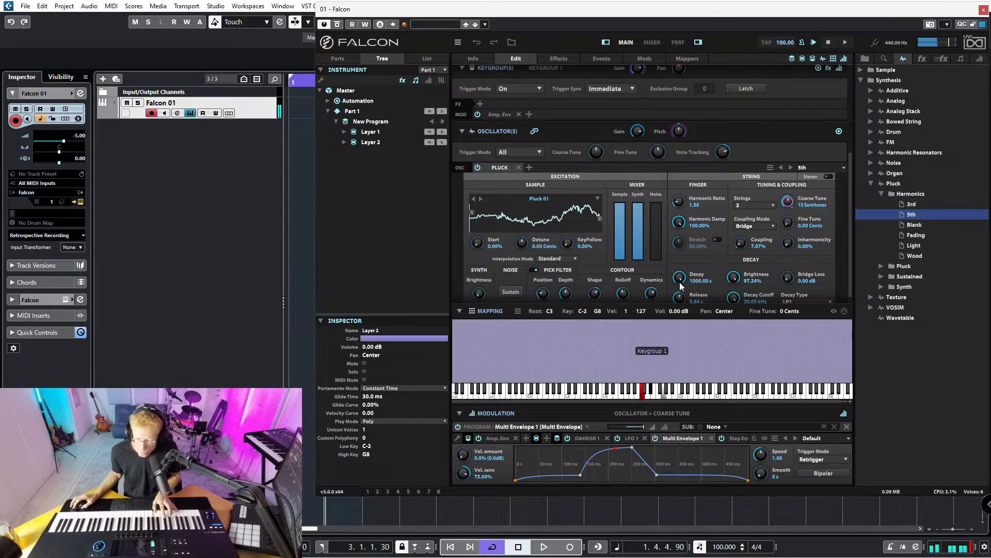
- Raise the finger Harmonic Ratio to about 3.5 and bring it back down to about 1.4
{"action": "scroll", "coordinate": [665, 255], "scroll_direction": "down", "scroll_amount": 1}
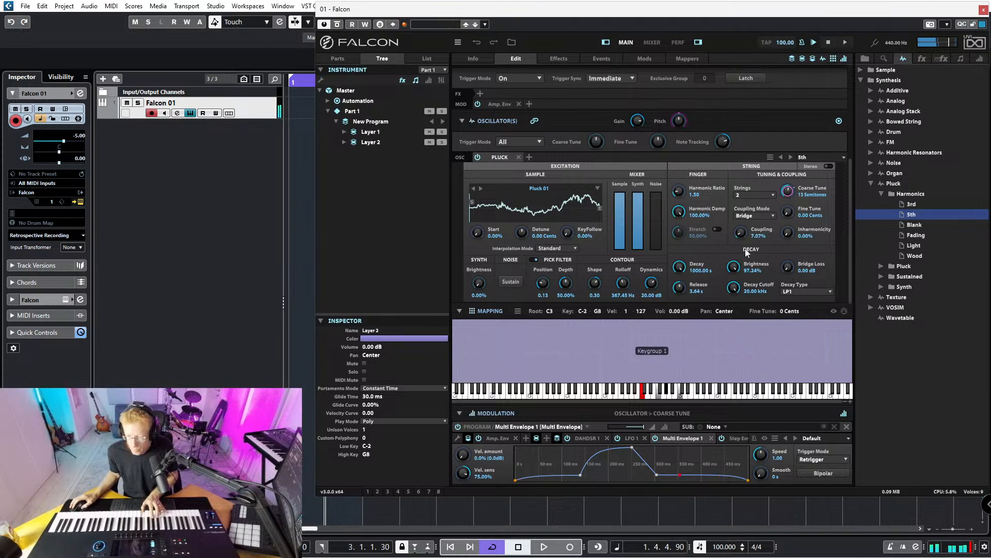
{"action": "left_click_drag", "start_coordinate": [679, 192], "coordinate": [679, 188]}
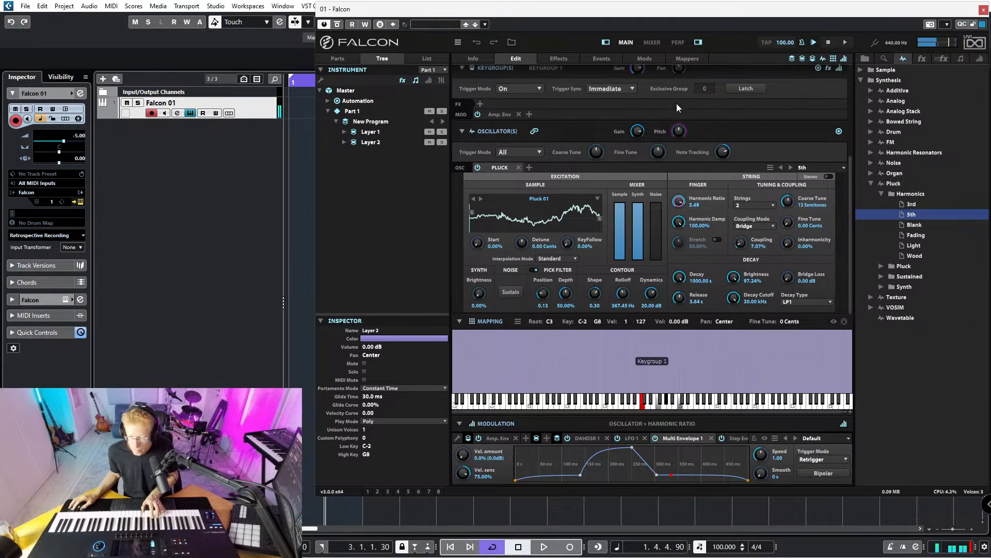
{"action": "left_click_drag", "start_coordinate": [671, 119], "coordinate": [662, 141]}
{"action": "left_click_drag", "start_coordinate": [639, 215], "coordinate": [438, 151]}
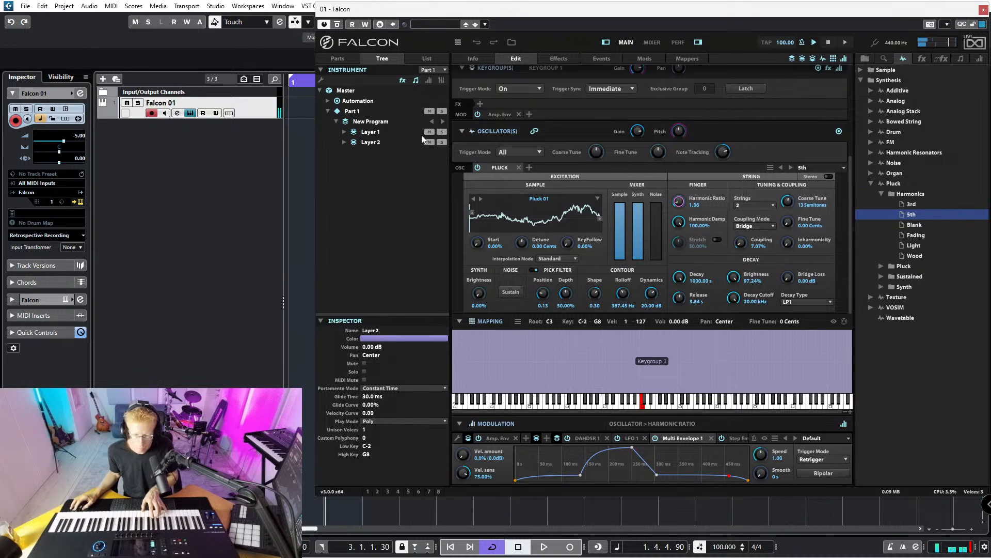
- Solo Layer 2 and remove the Pluck oscillator from its keygroup
{"action": "left_click", "coordinate": [442, 142]}
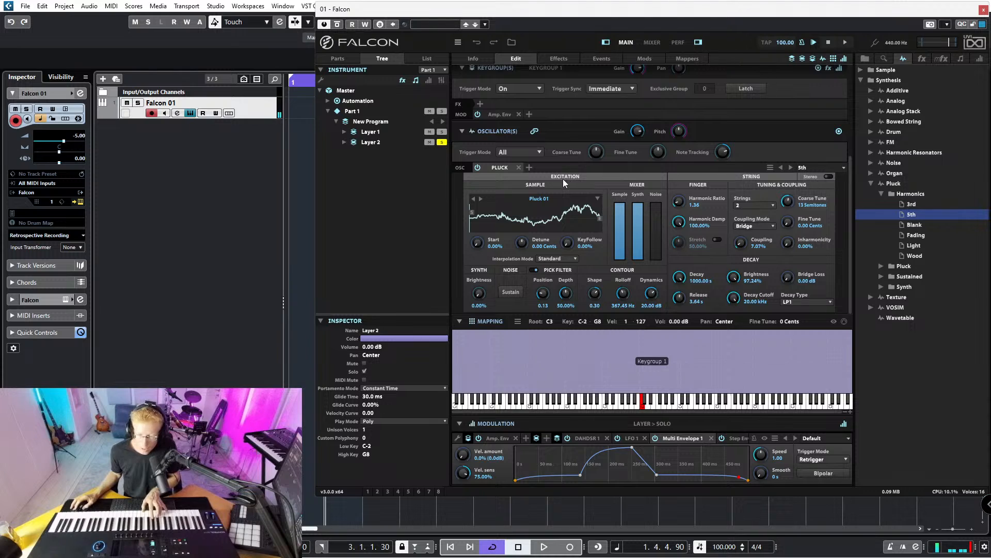
{"action": "left_click", "coordinate": [844, 168]}
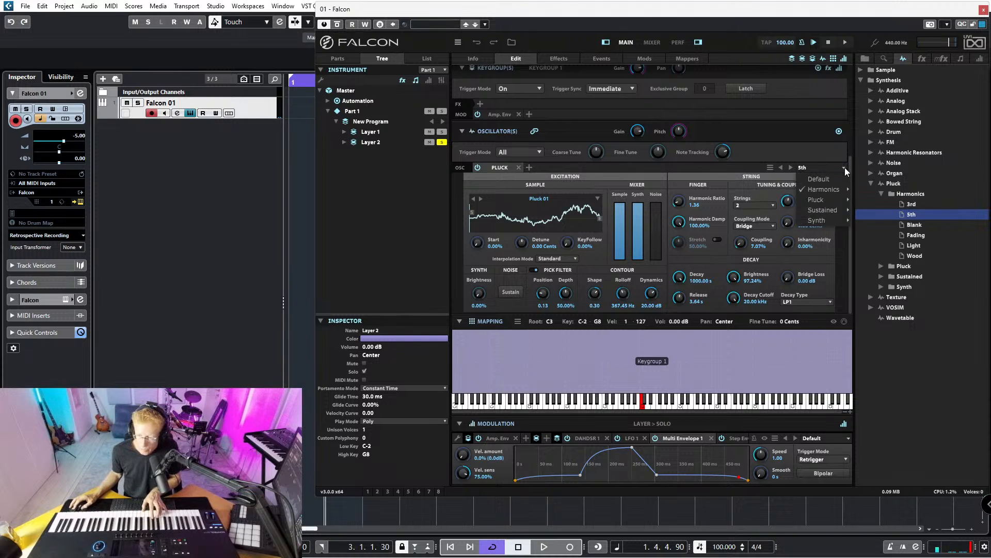
{"action": "left_click", "coordinate": [519, 166]}
{"action": "left_click", "coordinate": [519, 166]}
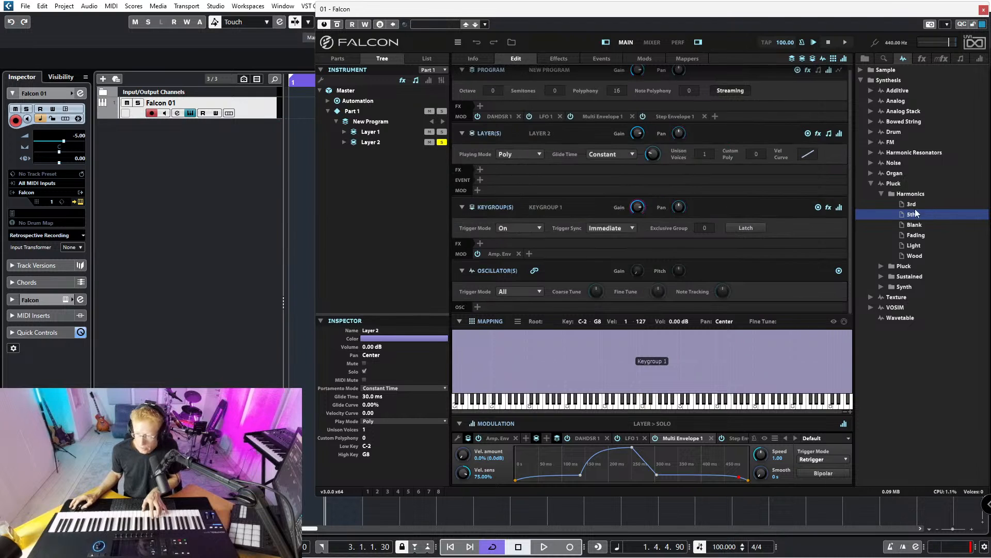
- Create a keygroup in Layer 2 from the VOSIM preset Daisy and extend it across the full key range C-2 to G8
{"action": "left_click", "coordinate": [872, 184]}
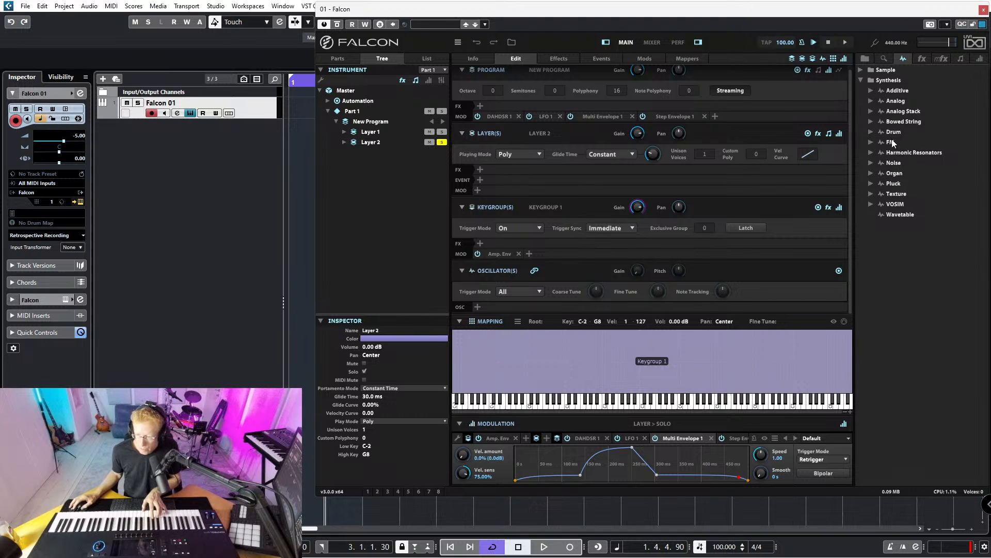
{"action": "left_click", "coordinate": [870, 204]}
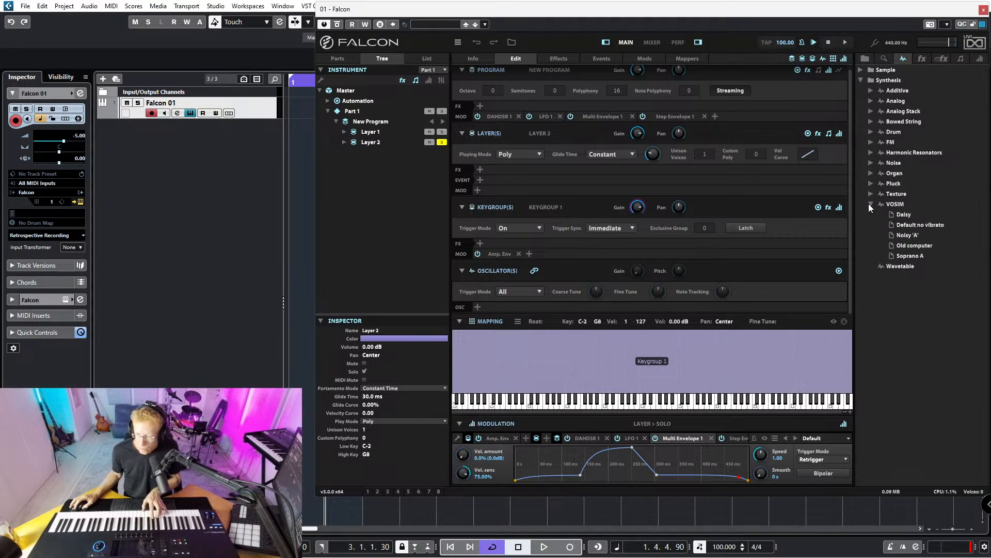
{"action": "left_click", "coordinate": [904, 214]}
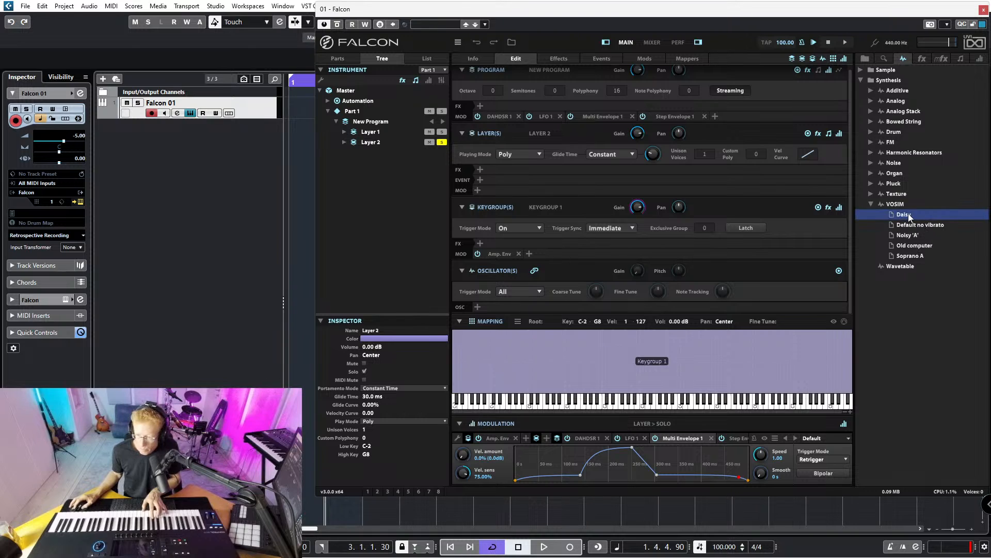
{"action": "left_click_drag", "start_coordinate": [910, 216], "coordinate": [705, 349]}
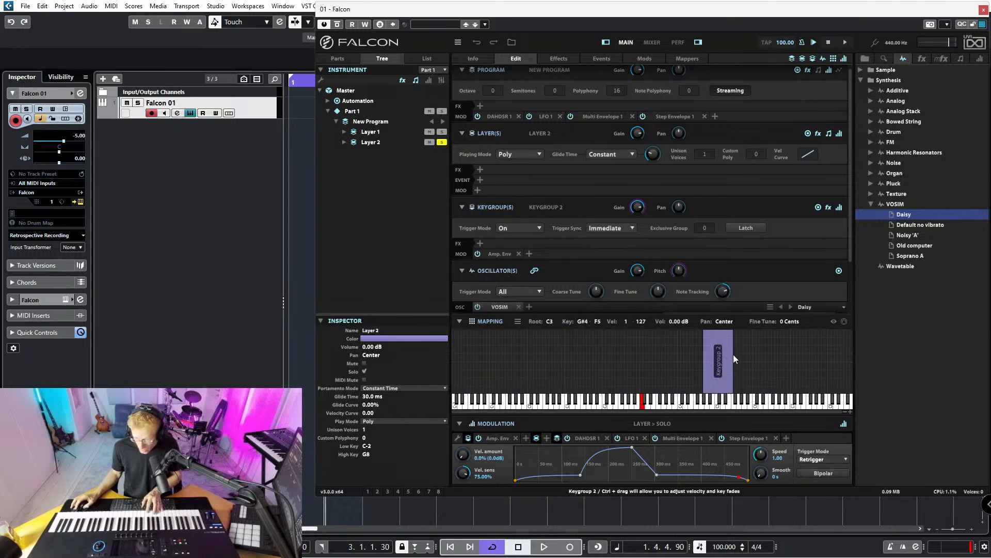
{"action": "left_click_drag", "start_coordinate": [732, 355], "coordinate": [885, 358]}
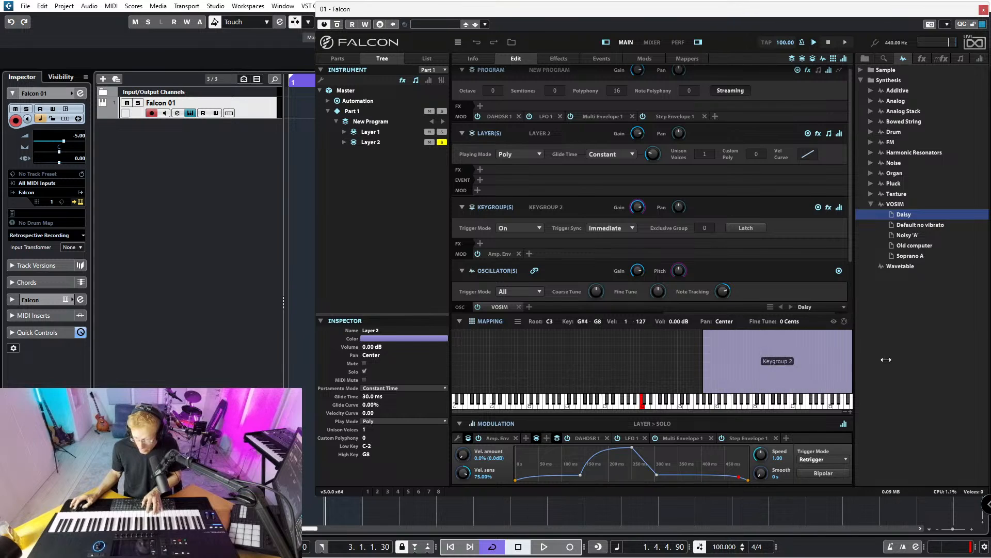
{"action": "left_click_drag", "start_coordinate": [704, 365], "coordinate": [321, 362]}
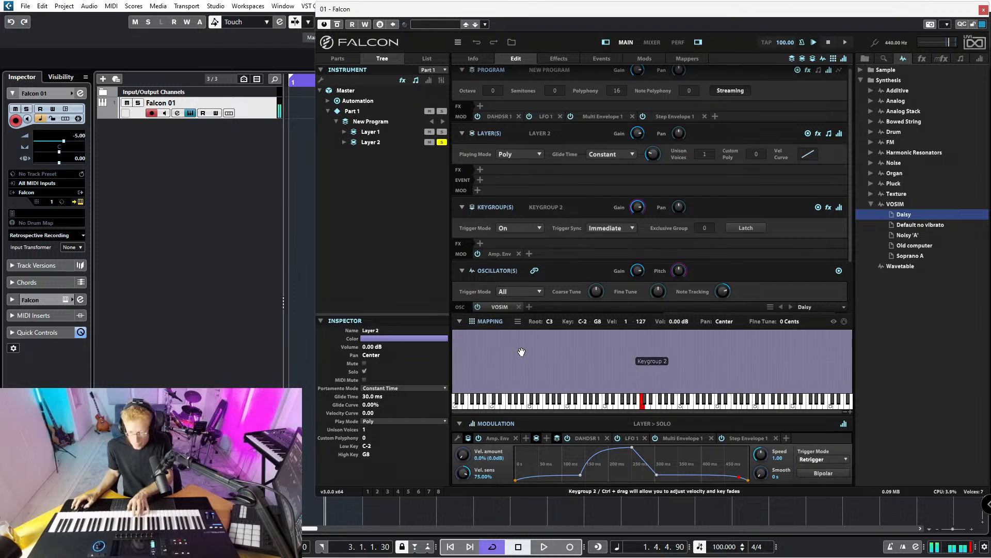
- Set the release of the VOSIM keygroup's Amp. Env to about 108 ms
{"action": "left_click", "coordinate": [498, 437]}
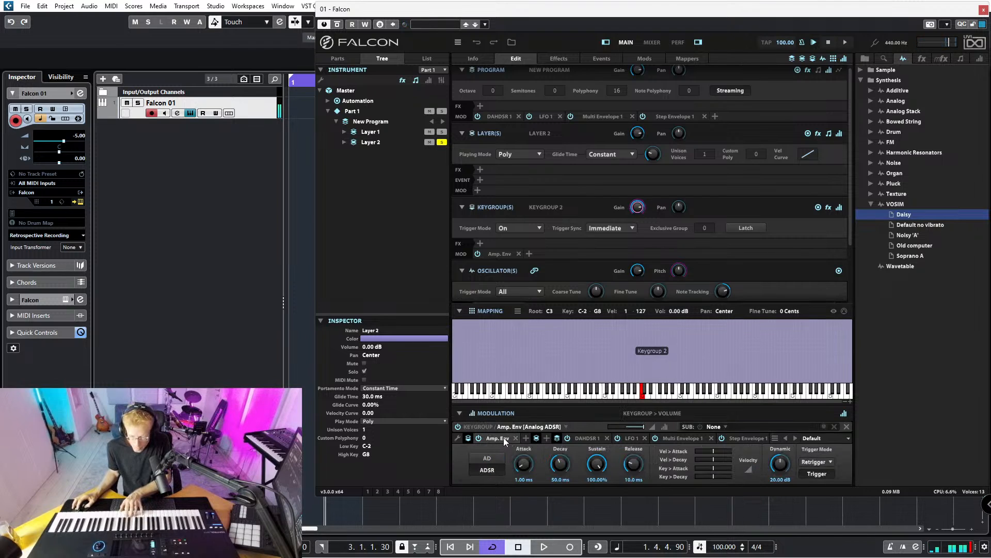
{"action": "mouse_move", "coordinate": [644, 466]}
{"action": "left_mouse_down"}
{"action": "mouse_move", "coordinate": [639, 422]}
{"action": "mouse_move", "coordinate": [645, 467]}
{"action": "mouse_move", "coordinate": [635, 466]}
{"action": "mouse_move", "coordinate": [635, 478]}
{"action": "left_mouse_up"}
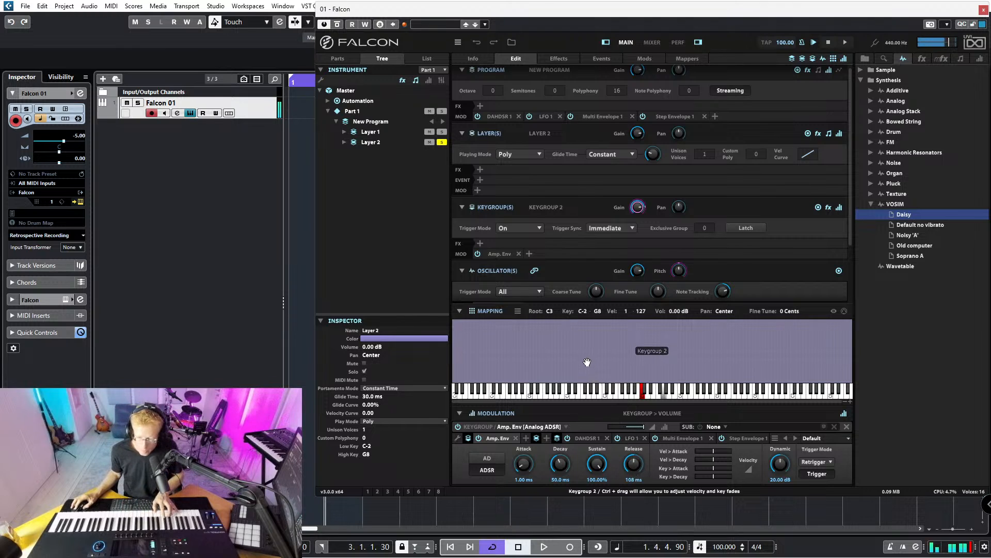
{"action": "scroll", "coordinate": [492, 280], "scroll_direction": "down", "scroll_amount": 3}
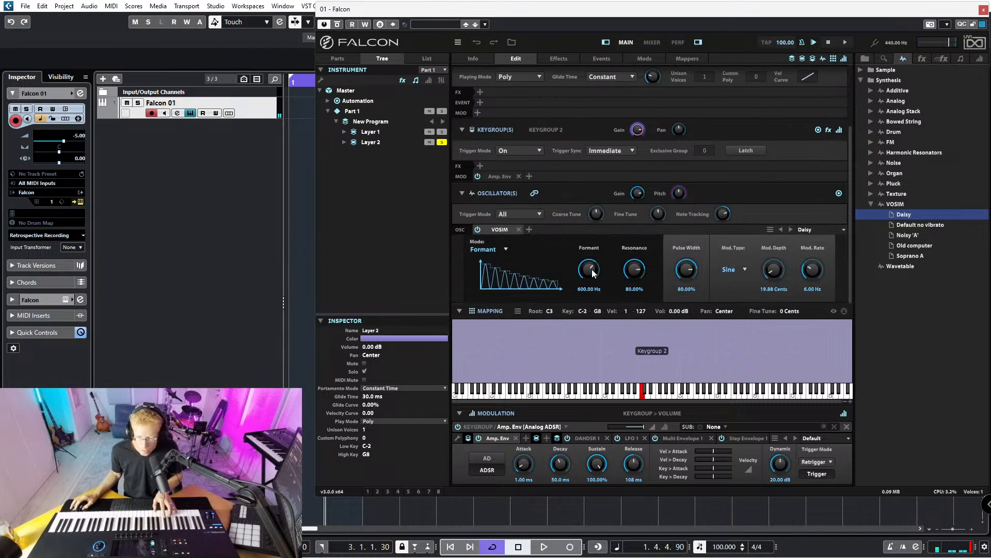
- Raise the VOSIM oscillator's Formant to about 879 Hz and modulate it with the program's Multi Envelope 1
{"action": "left_click_drag", "start_coordinate": [593, 273], "coordinate": [587, 299]}
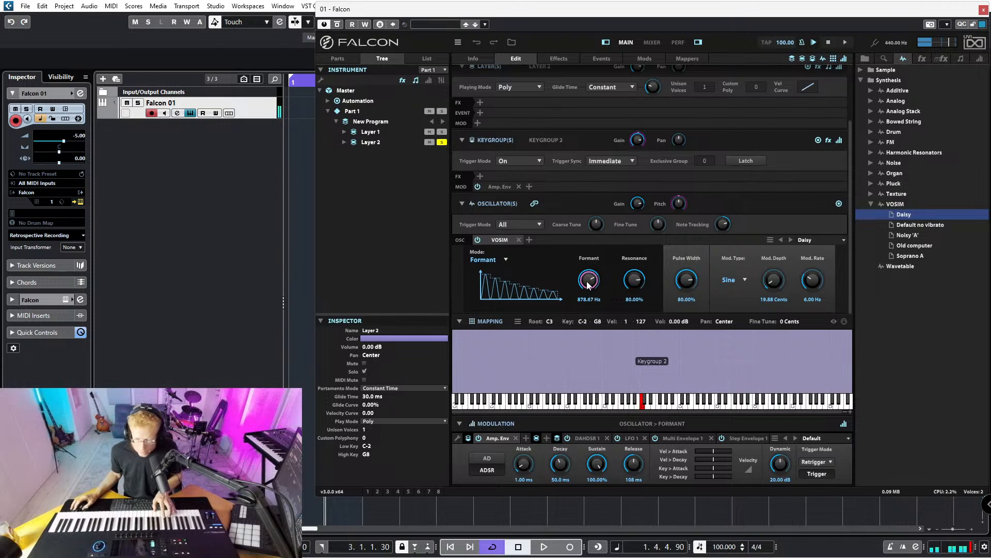
{"action": "right_click", "coordinate": [590, 281]}
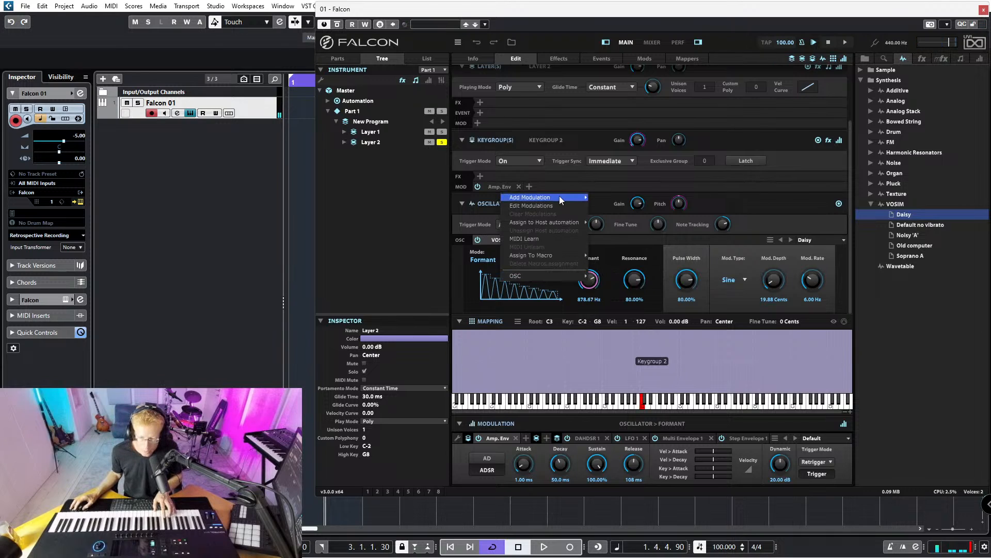
{"action": "mouse_move", "coordinate": [559, 197]}
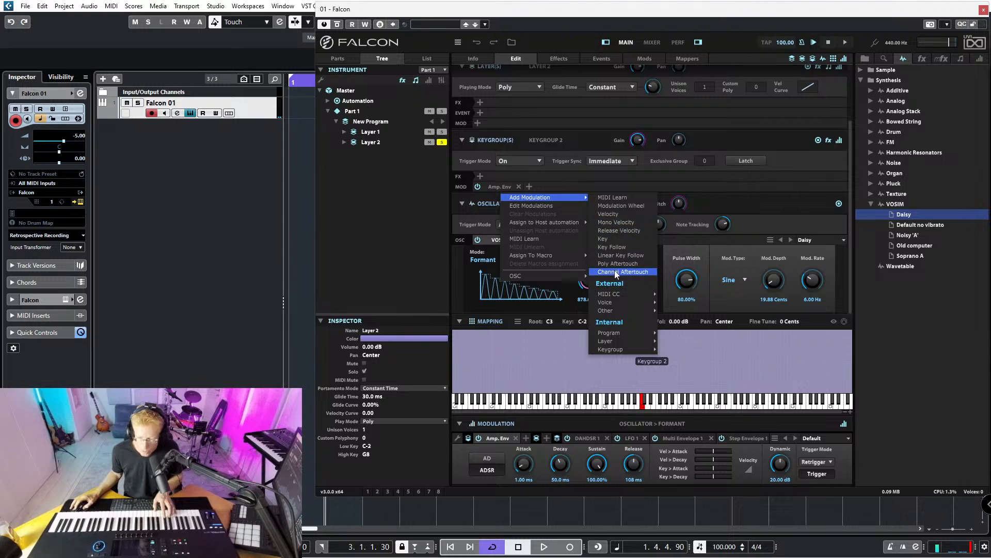
{"action": "mouse_move", "coordinate": [619, 333]}
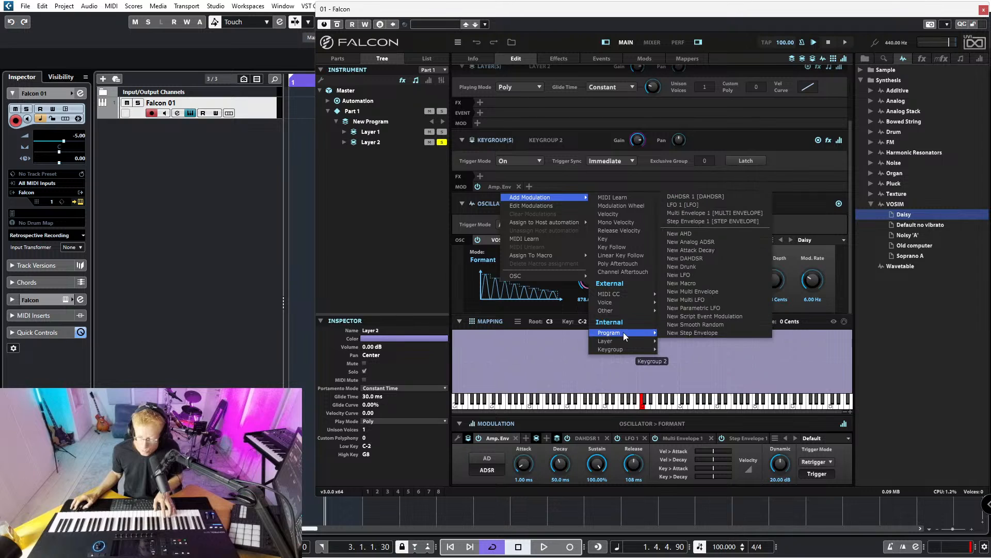
{"action": "left_click", "coordinate": [690, 213]}
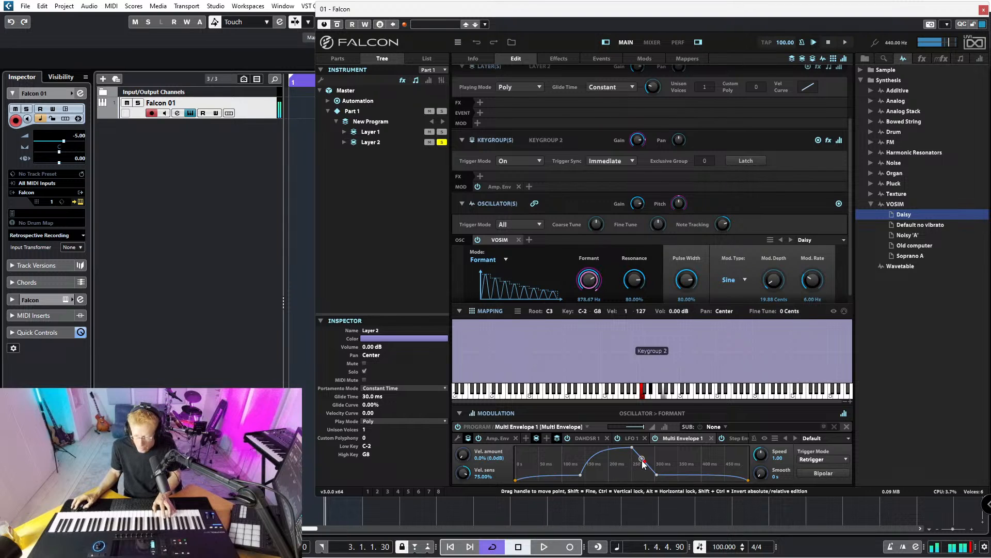
- Add points to Multi Envelope 1 for a sudden drop to about 25% after the peak and a second full-height peak in its later half
{"action": "double_click", "coordinate": [632, 473]}
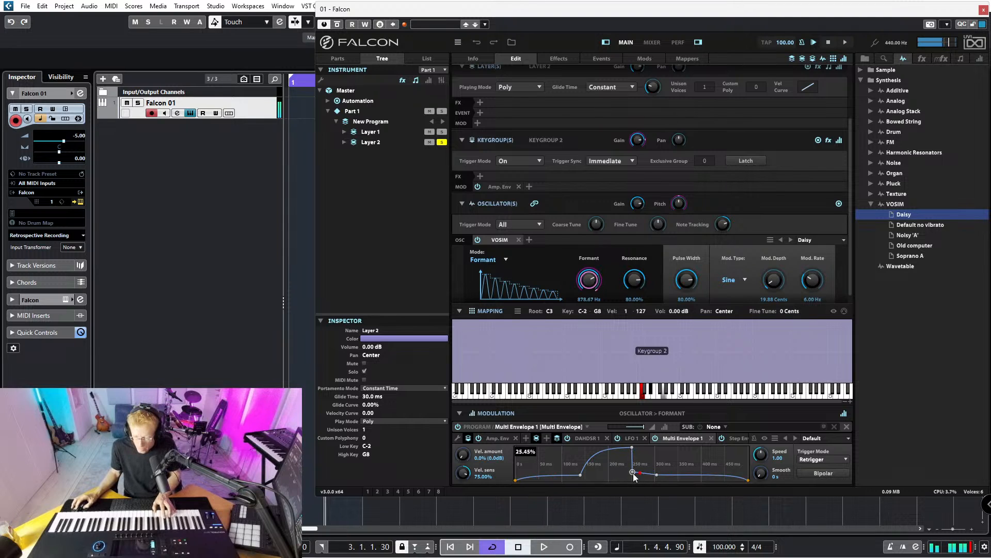
{"action": "double_click", "coordinate": [684, 471]}
{"action": "left_click_drag", "start_coordinate": [684, 469], "coordinate": [689, 448]}
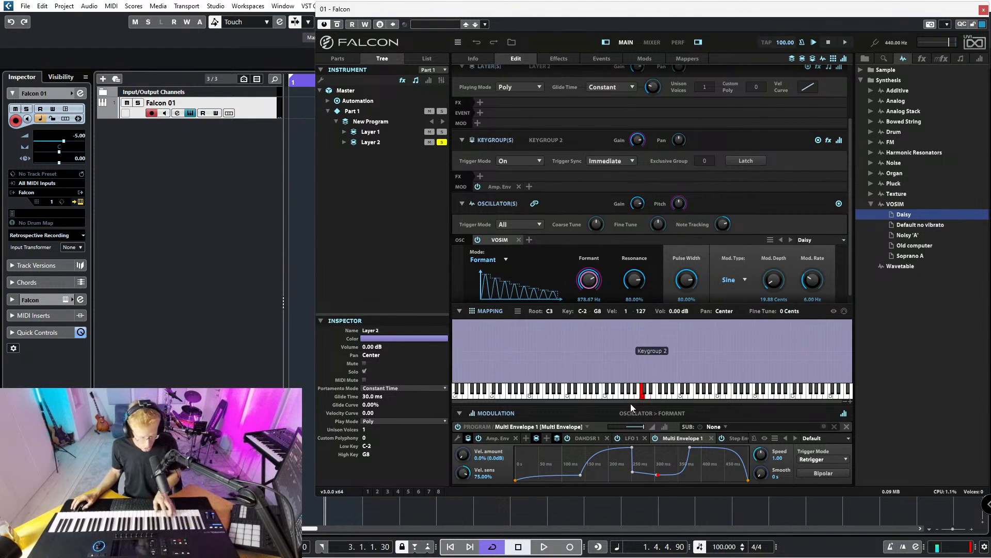
- Solo Layer 1 together with Layer 2 and expand both layers and Keygroup 2 in the instrument tree
{"action": "left_click", "coordinate": [442, 133]}
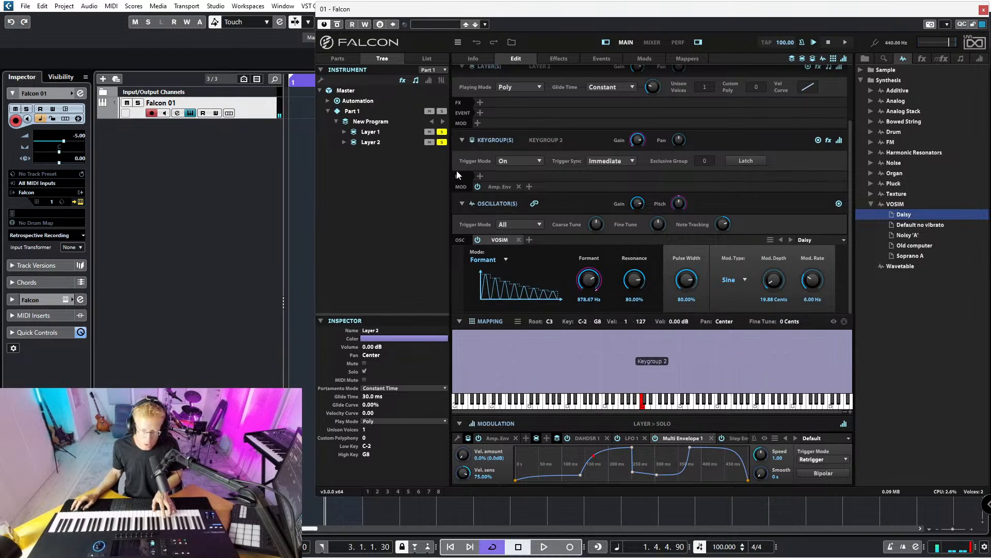
{"action": "left_click", "coordinate": [343, 142]}
{"action": "left_click", "coordinate": [344, 133]}
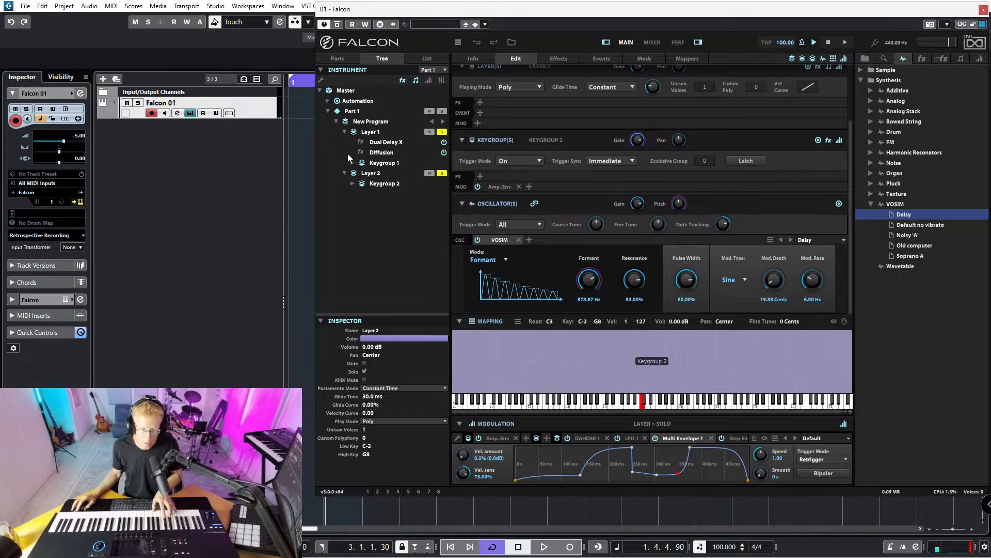
{"action": "left_click", "coordinate": [353, 183]}
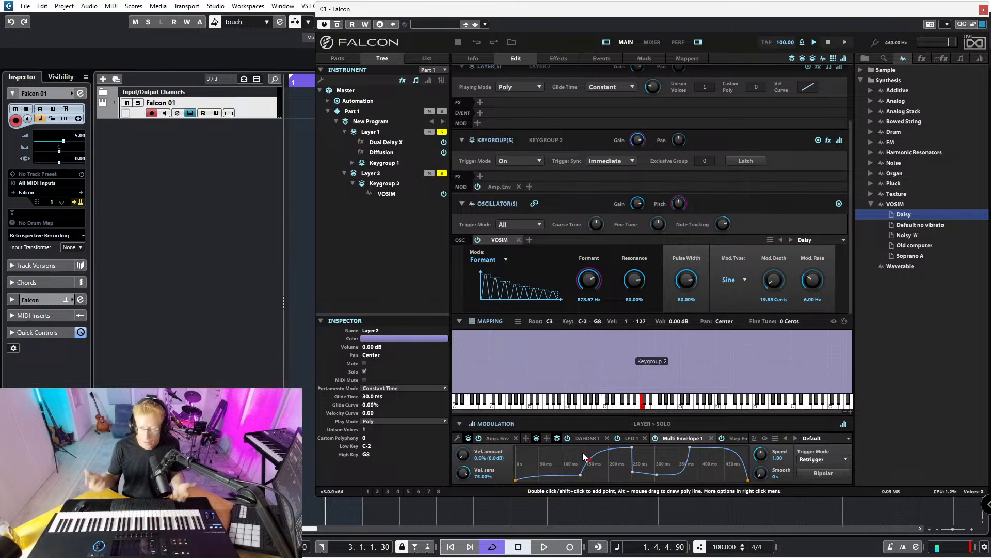
- Turn off solo on Layer 1 and Layer 2
{"action": "left_click", "coordinate": [442, 132]}
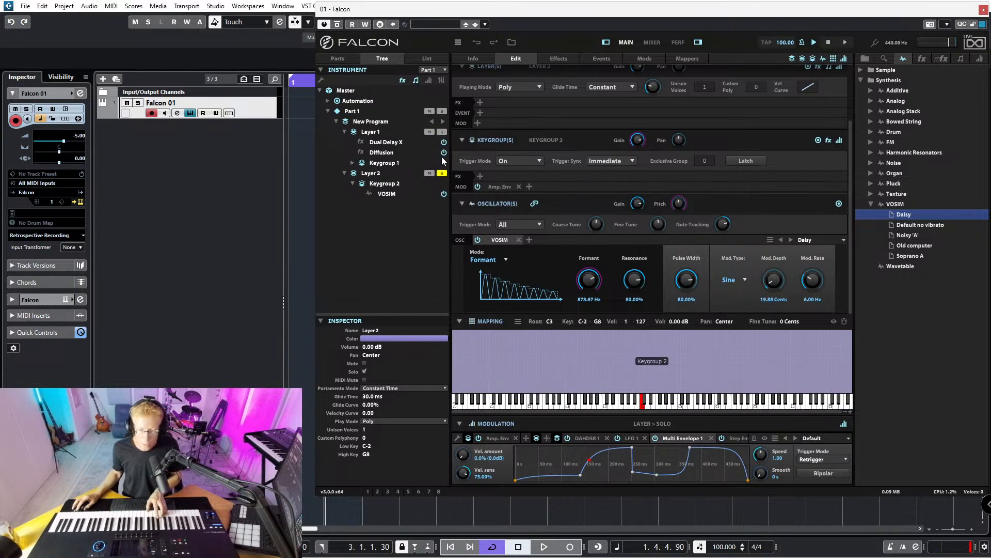
{"action": "left_click", "coordinate": [442, 175]}
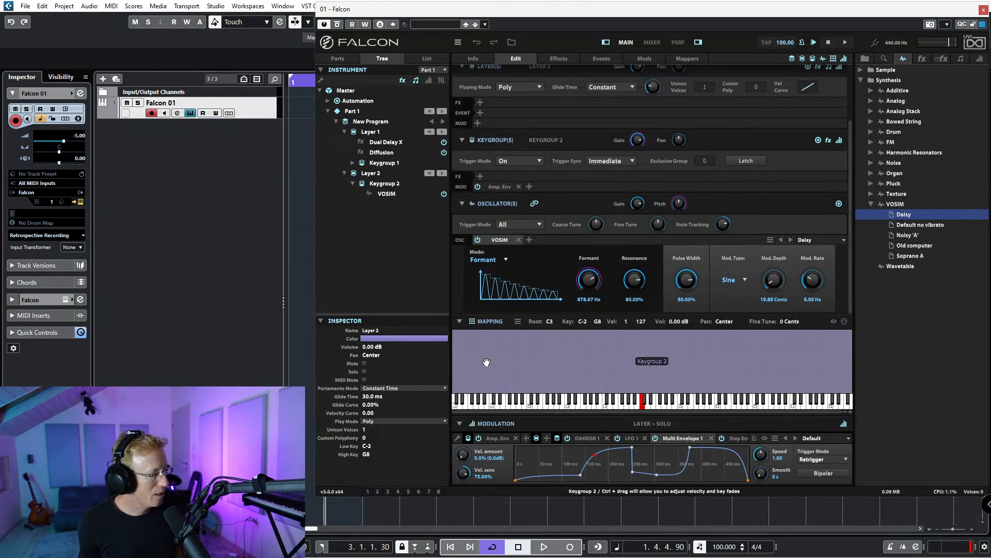
- Switch to Chrome, open udiaudio.com in a new tab and accept the store's suggested location
{"action": "mouse_move", "coordinate": [524, 552]}
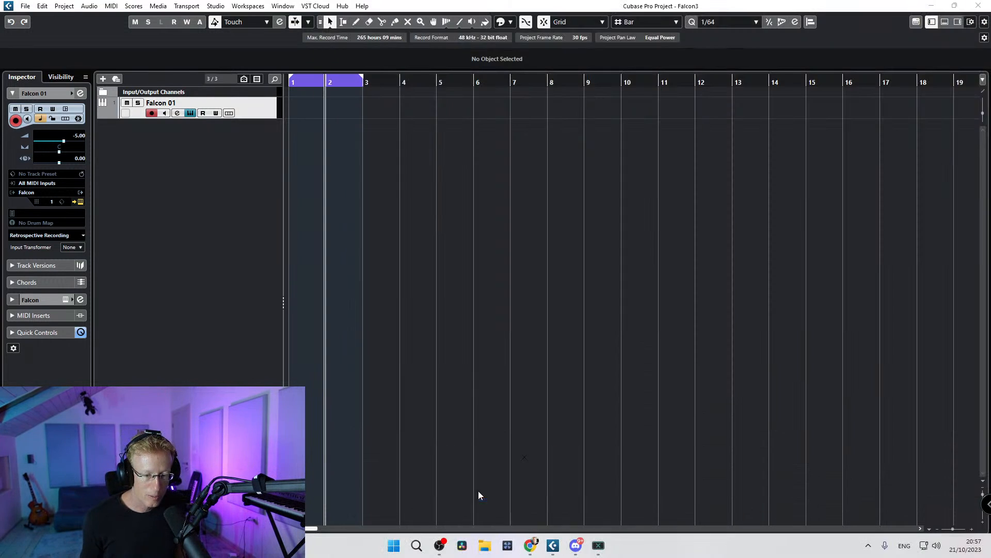
{"action": "left_click", "coordinate": [479, 491]}
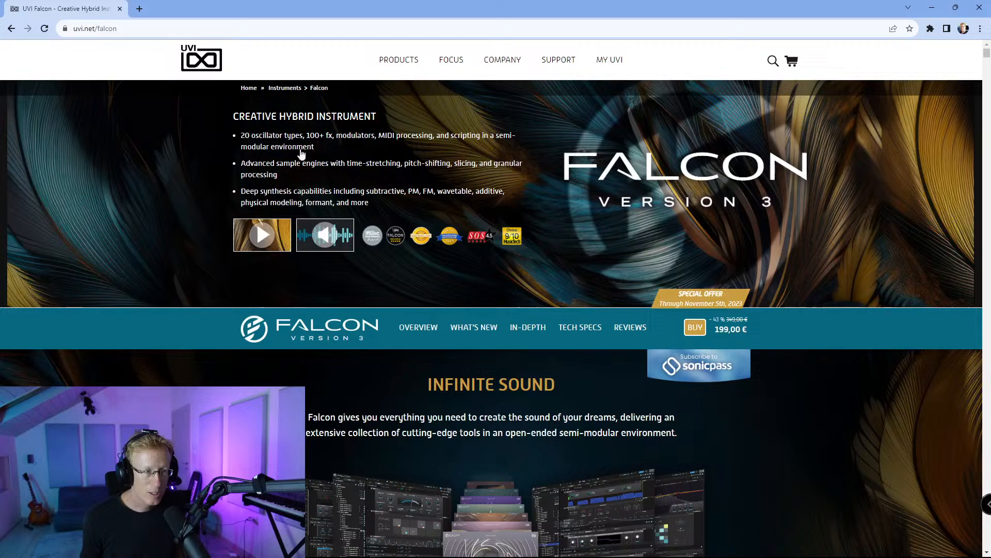
{"action": "left_click", "coordinate": [139, 9]}
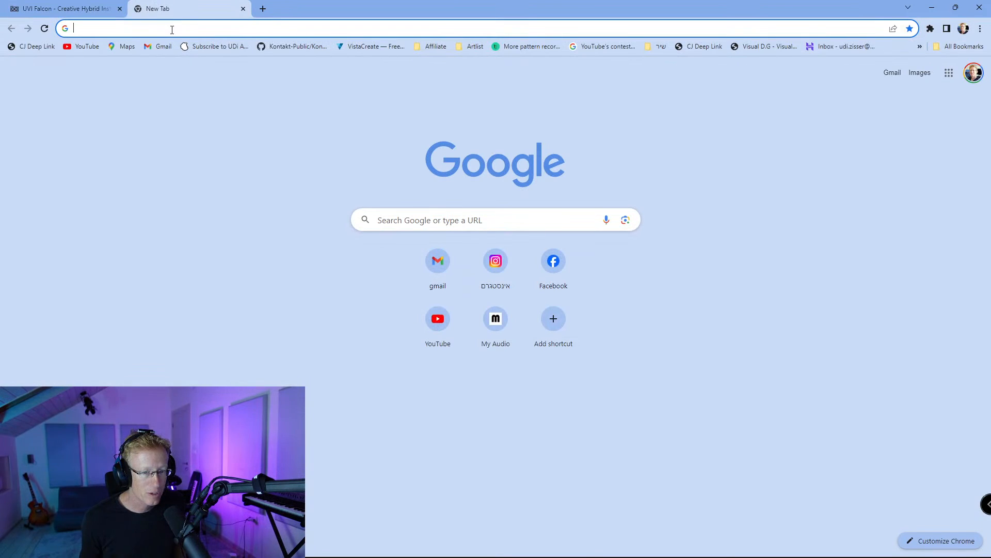
{"action": "type", "text": "udi"}
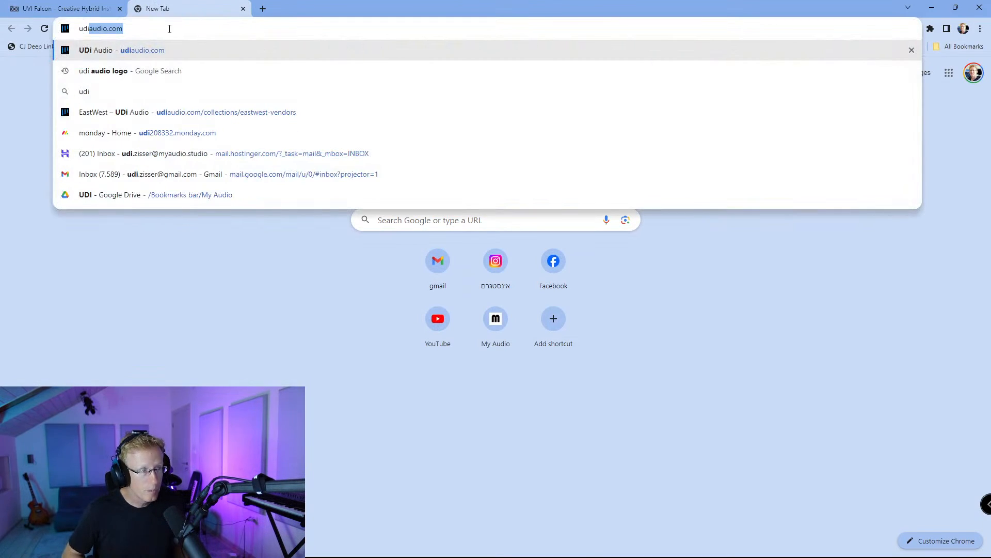
{"action": "key", "text": "Return"}
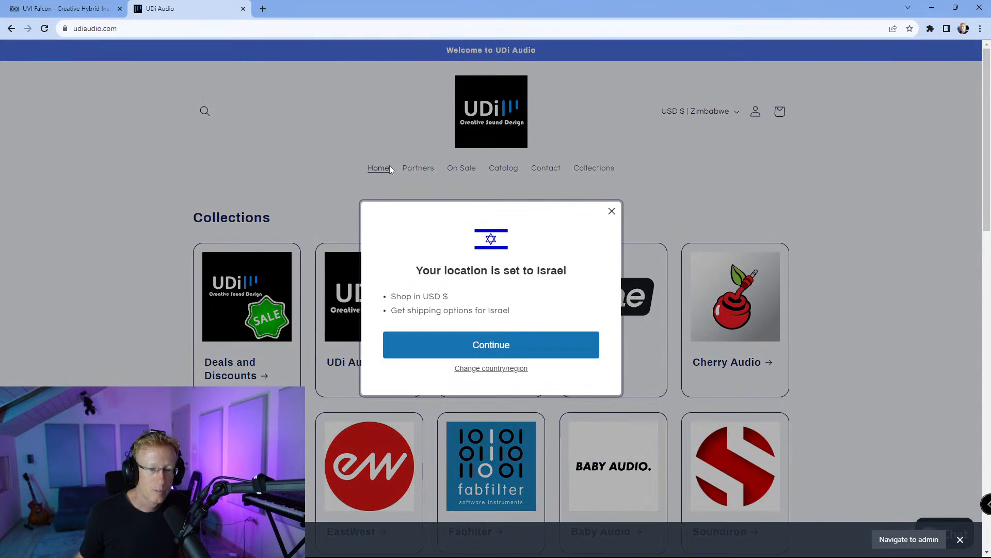
{"action": "left_click", "coordinate": [525, 348]}
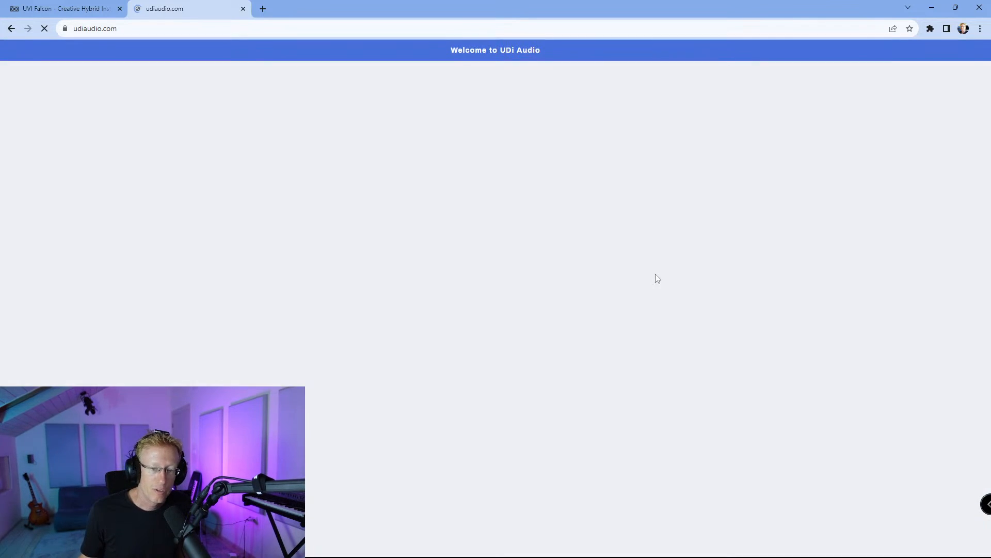
- Look through the brand collections on the UDi Audio home page
{"action": "scroll", "coordinate": [699, 155], "scroll_direction": "down", "scroll_amount": 7}
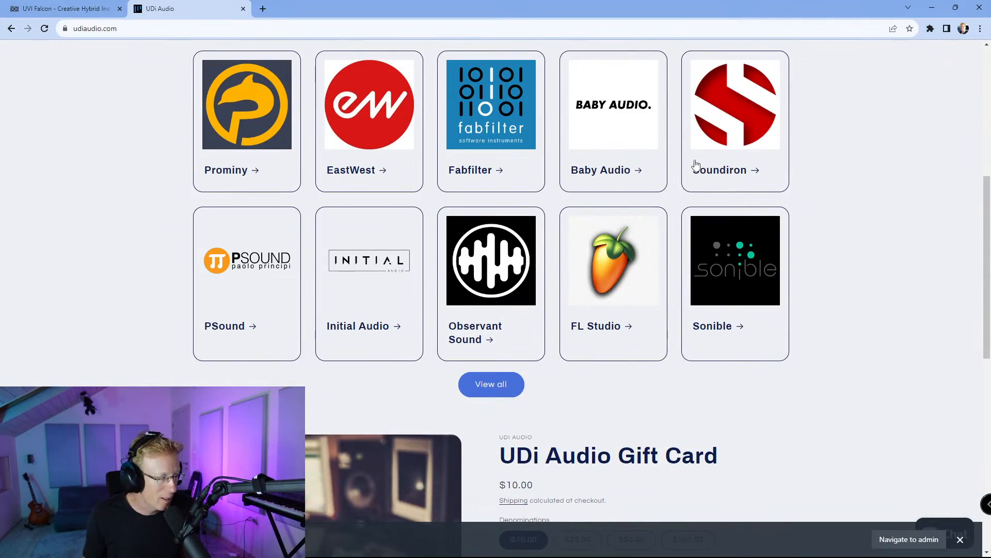
{"action": "scroll", "coordinate": [568, 206], "scroll_direction": "down", "scroll_amount": 2}
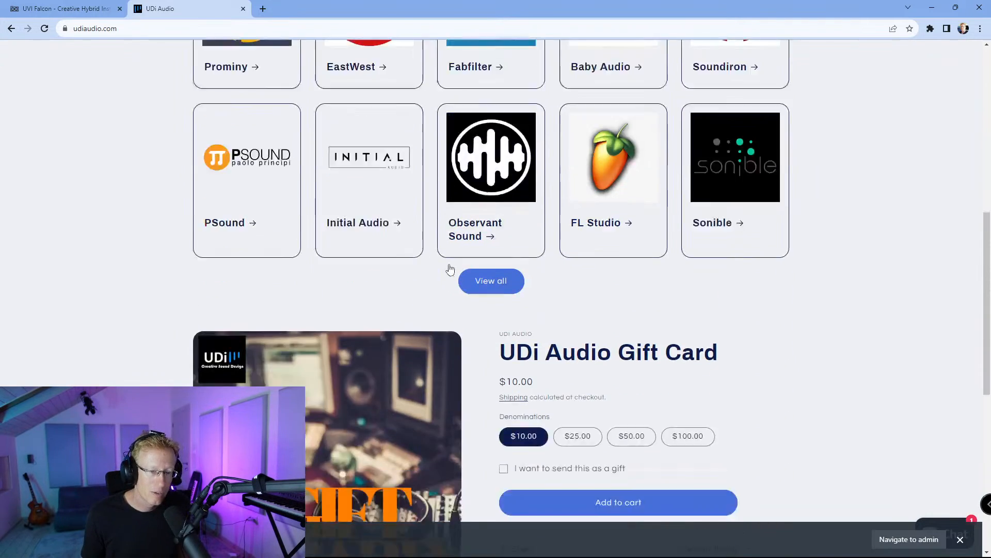
{"action": "scroll", "coordinate": [449, 270], "scroll_direction": "up", "scroll_amount": 9}
{"action": "left_click", "coordinate": [106, 31]}
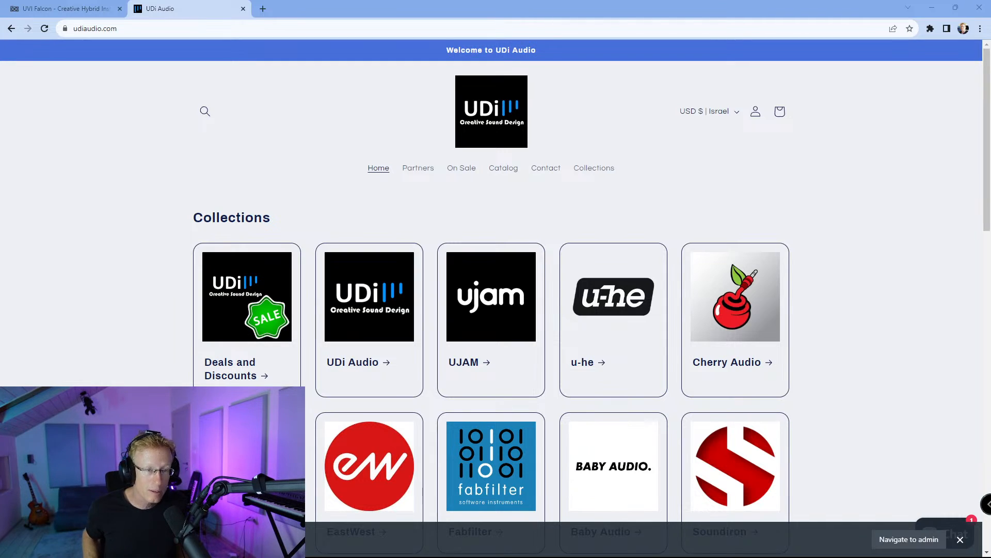
- Open the store's Partners page, dismiss the admin bar and review the whole list of partner brands
{"action": "left_click", "coordinate": [419, 169]}
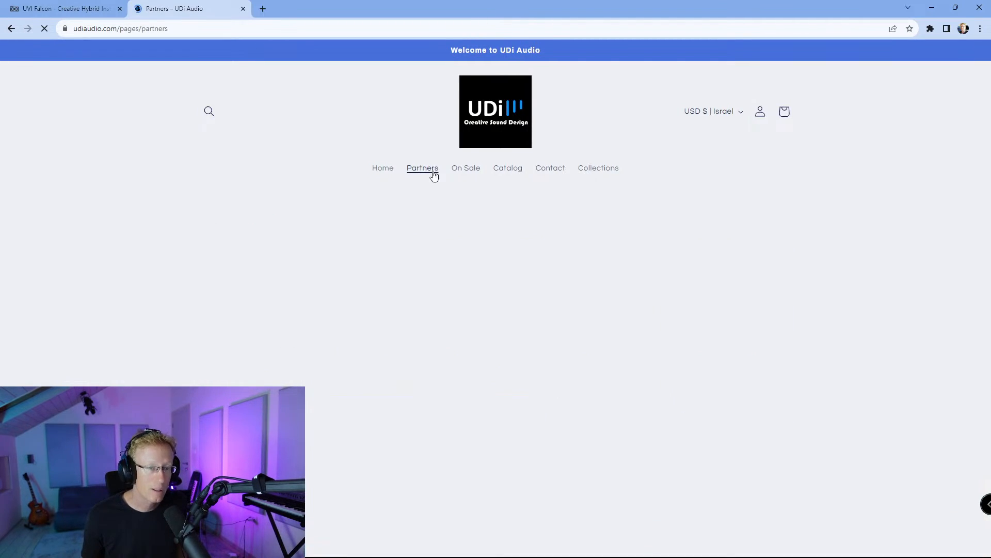
{"action": "scroll", "coordinate": [412, 256], "scroll_direction": "down", "scroll_amount": 5}
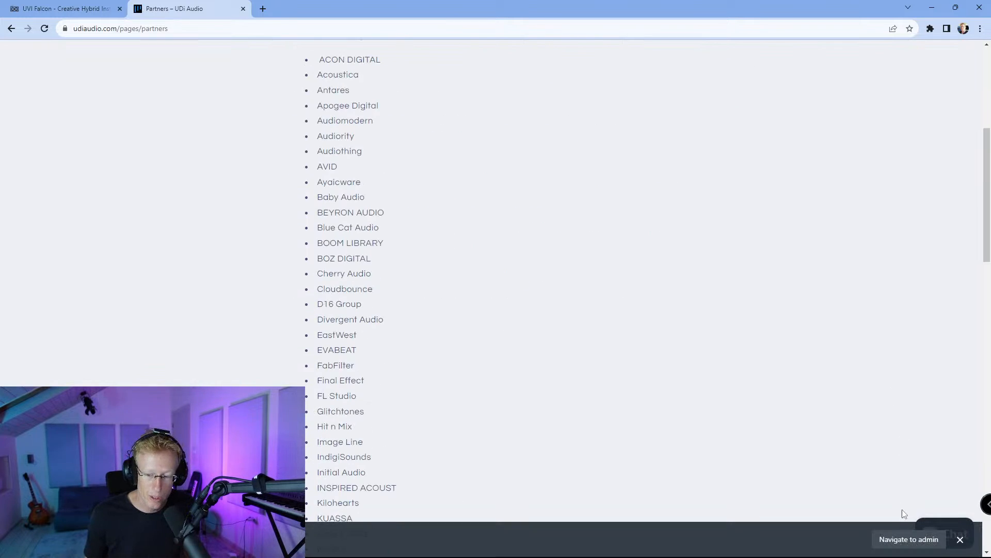
{"action": "left_click", "coordinate": [960, 539]}
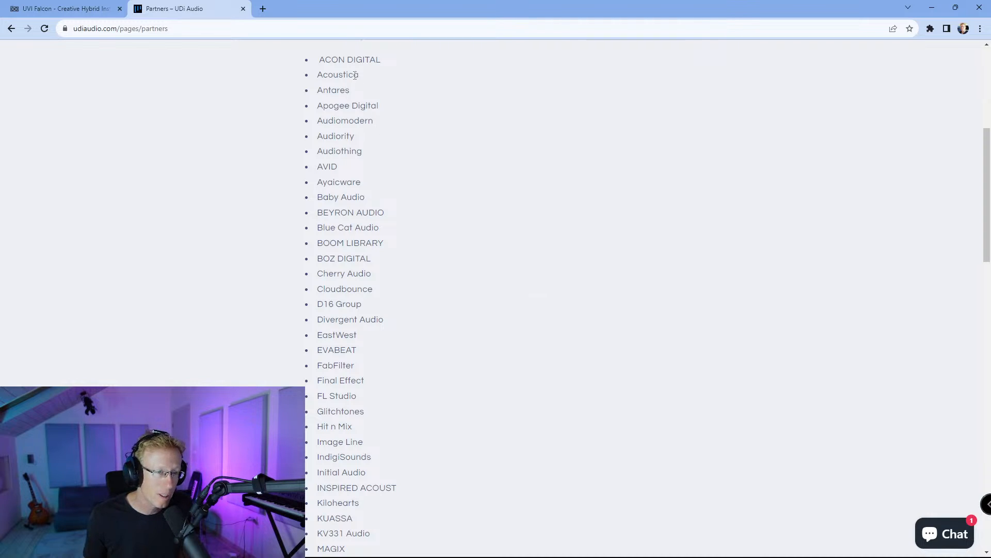
{"action": "scroll", "coordinate": [356, 76], "scroll_direction": "down", "scroll_amount": 13}
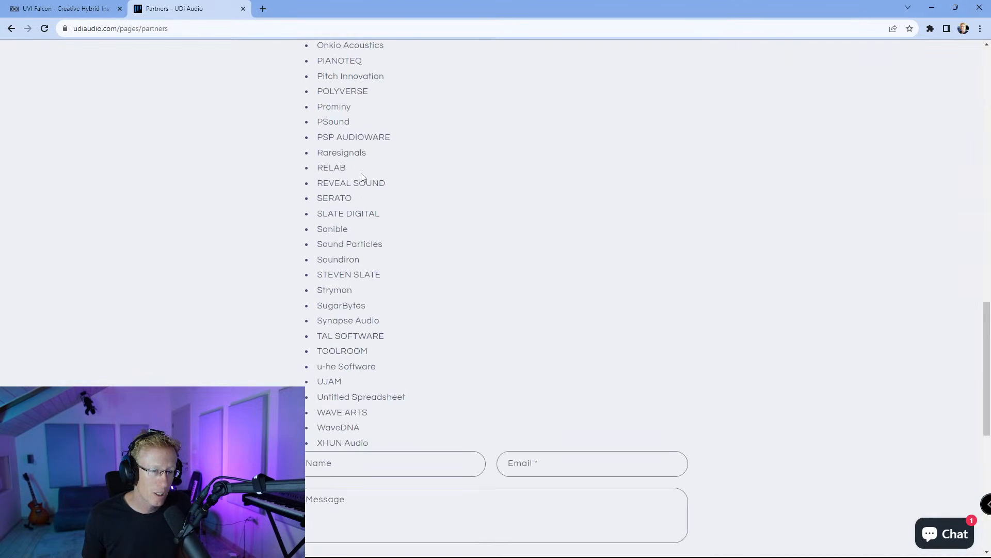
{"action": "scroll", "coordinate": [367, 238], "scroll_direction": "down", "scroll_amount": 3}
{"action": "scroll", "coordinate": [400, 253], "scroll_direction": "up", "scroll_amount": 12}
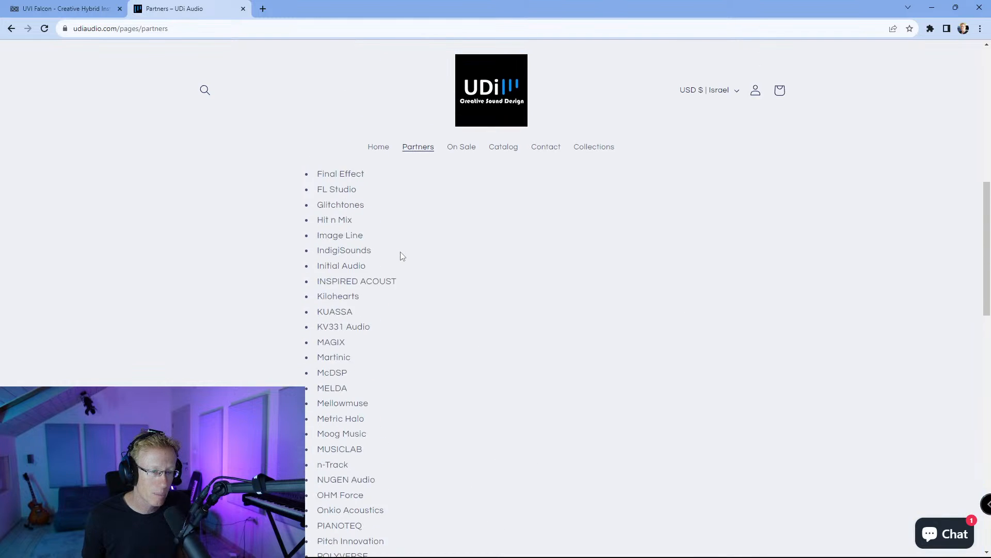
{"action": "scroll", "coordinate": [400, 253], "scroll_direction": "up", "scroll_amount": 4}
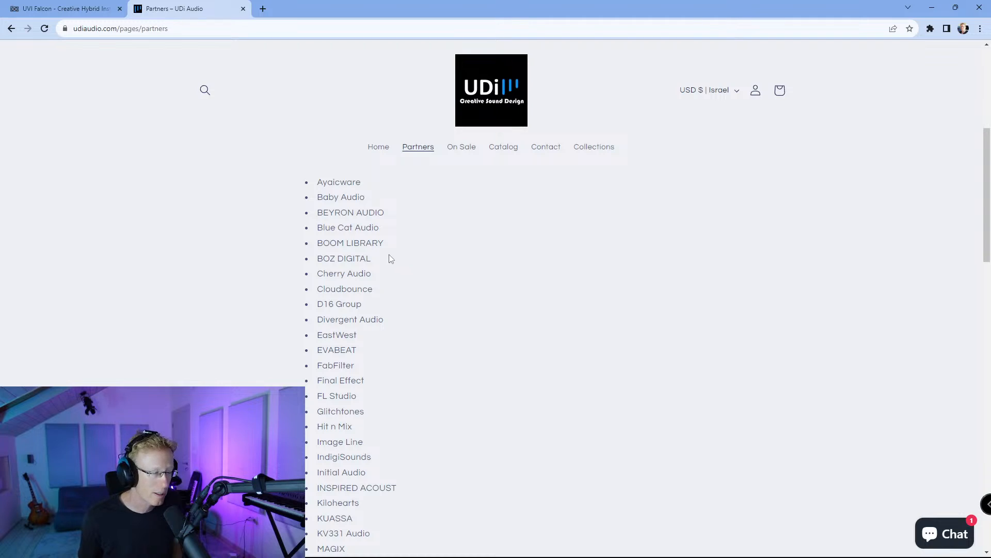
- View the products in the u-he collection from the store's home page and return to the home page
{"action": "left_click", "coordinate": [379, 149]}
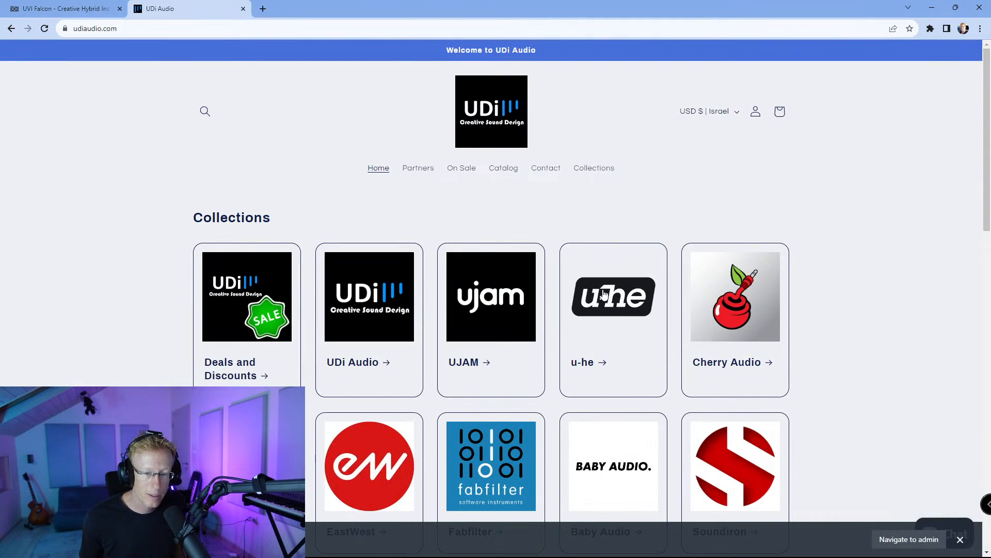
{"action": "left_click", "coordinate": [604, 293]}
{"action": "scroll", "coordinate": [283, 347], "scroll_direction": "down", "scroll_amount": 3}
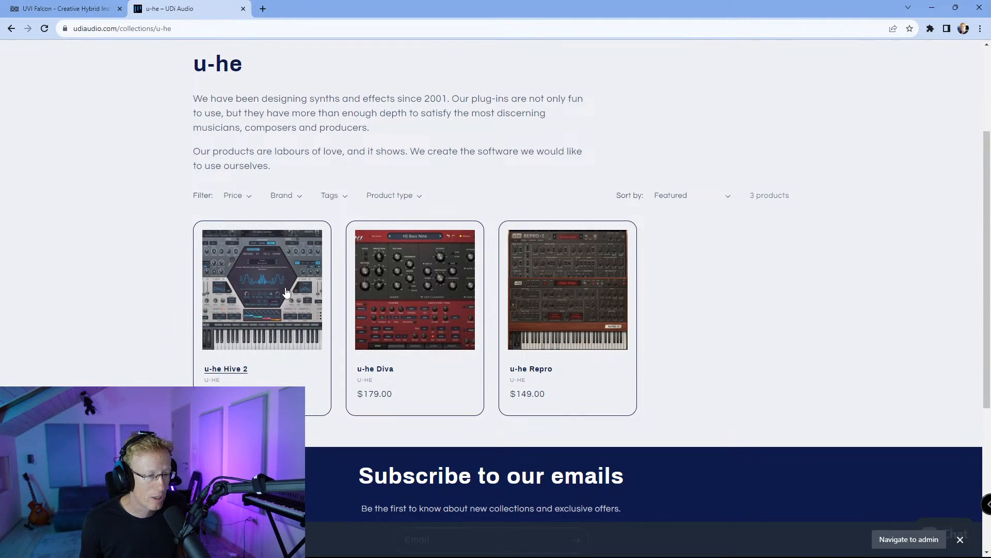
{"action": "left_click", "coordinate": [8, 29]}
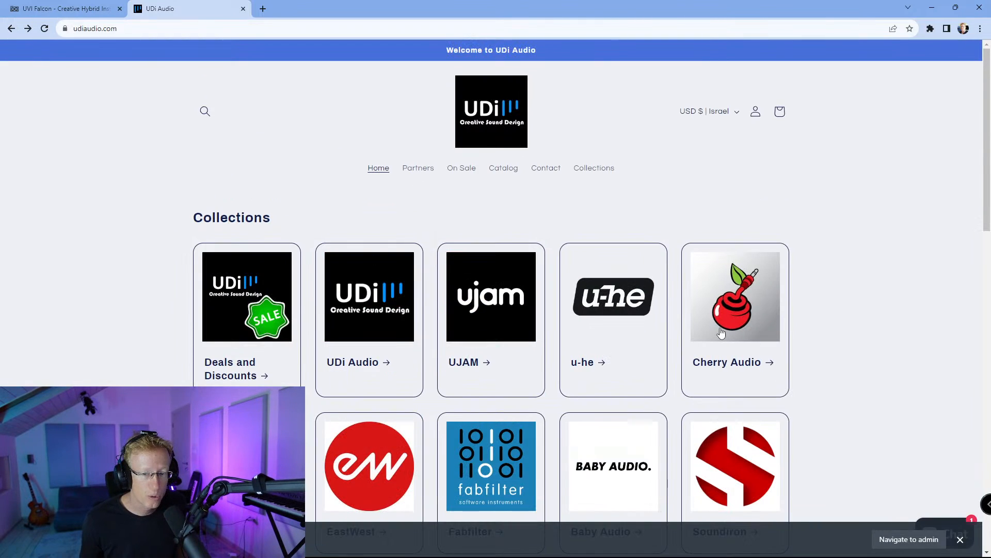
- Open the Soundiron collection and look through its products
{"action": "scroll", "coordinate": [736, 303], "scroll_direction": "down", "scroll_amount": 4}
{"action": "left_click", "coordinate": [738, 286]}
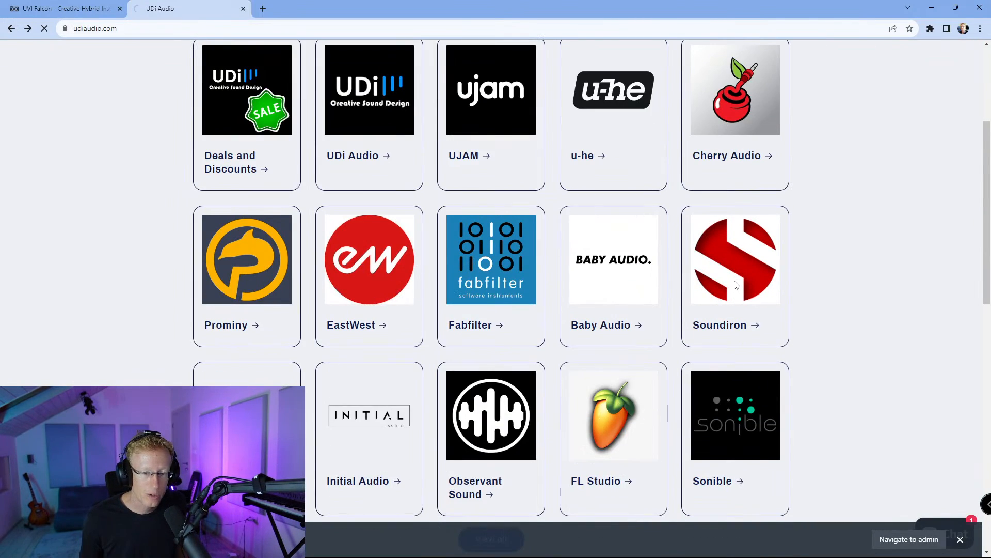
{"action": "scroll", "coordinate": [420, 299], "scroll_direction": "down", "scroll_amount": 10}
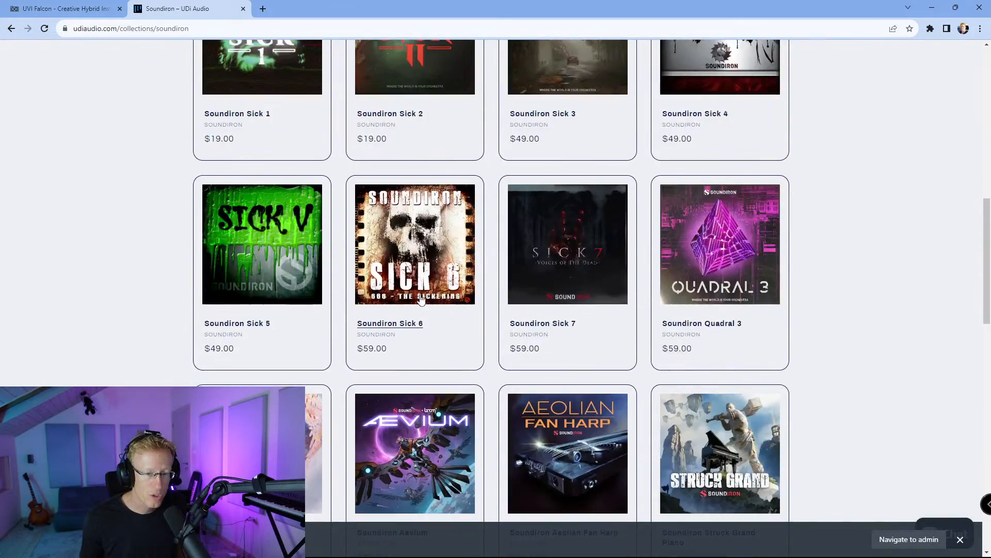
{"action": "scroll", "coordinate": [421, 299], "scroll_direction": "down", "scroll_amount": 4}
{"action": "scroll", "coordinate": [427, 293], "scroll_direction": "up", "scroll_amount": 15}
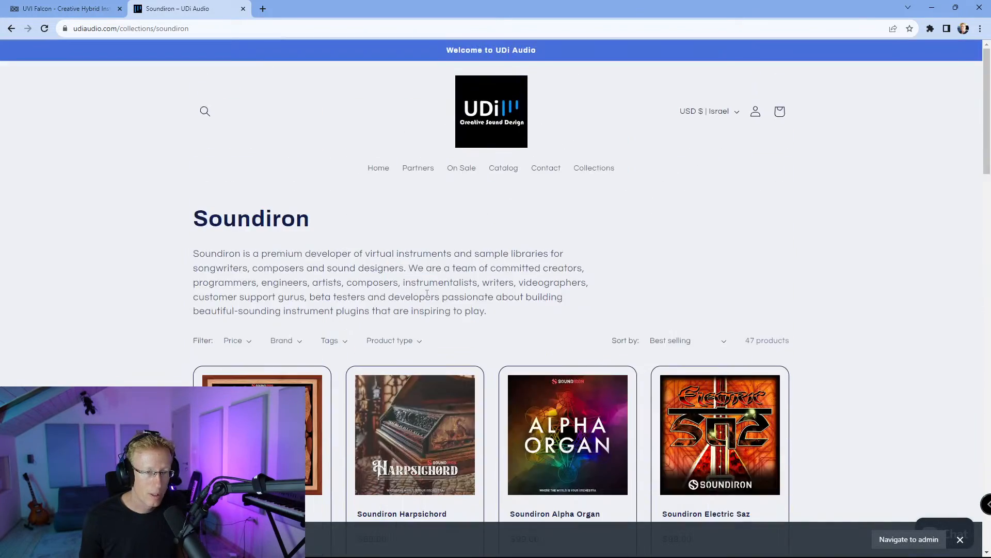
- Return to the store's home page and browse the products in the EastWest collection
{"action": "left_click", "coordinate": [378, 168]}
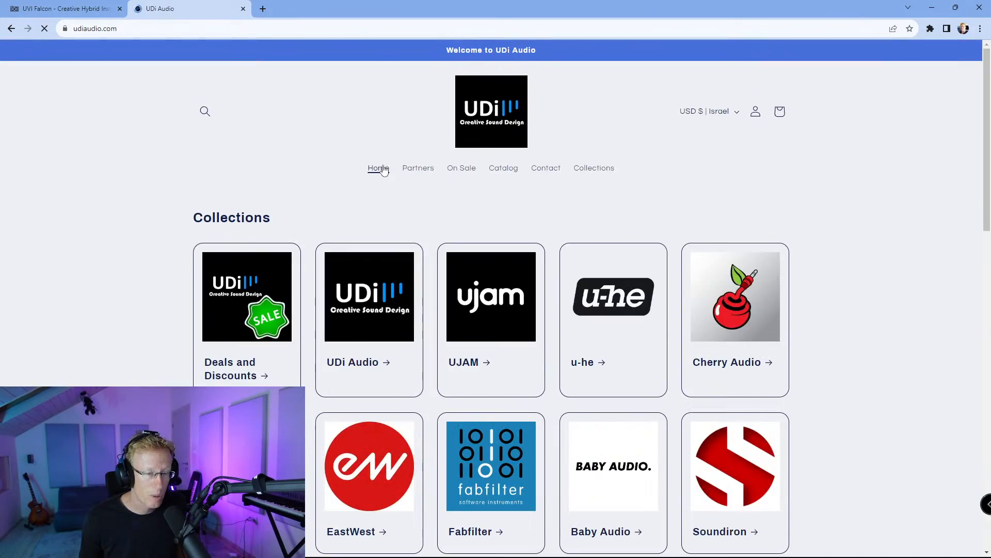
{"action": "left_click", "coordinate": [370, 435]}
{"action": "scroll", "coordinate": [370, 438], "scroll_direction": "down", "scroll_amount": 9}
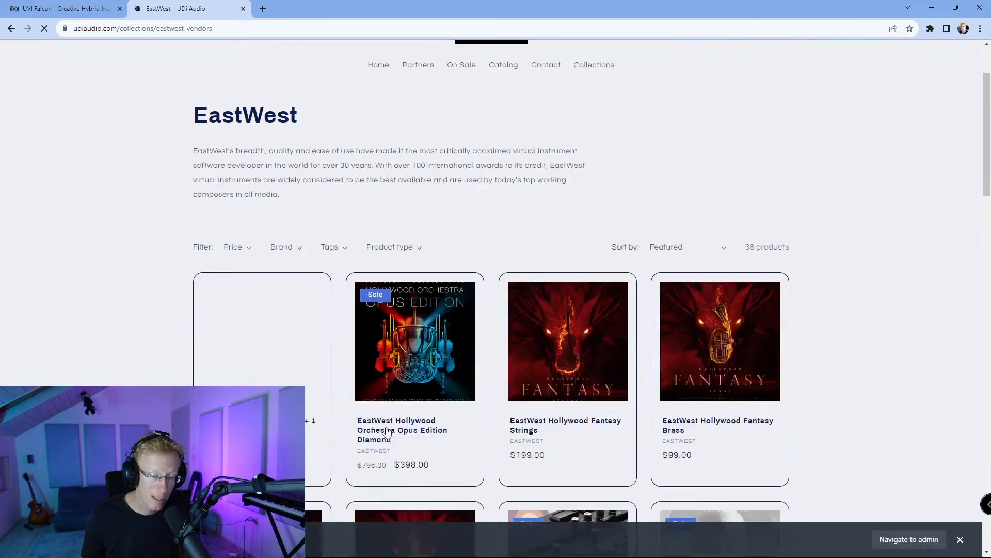
- Look through the rest of the EastWest products and return to the store's home page
{"action": "scroll", "coordinate": [457, 336], "scroll_direction": "down", "scroll_amount": 9}
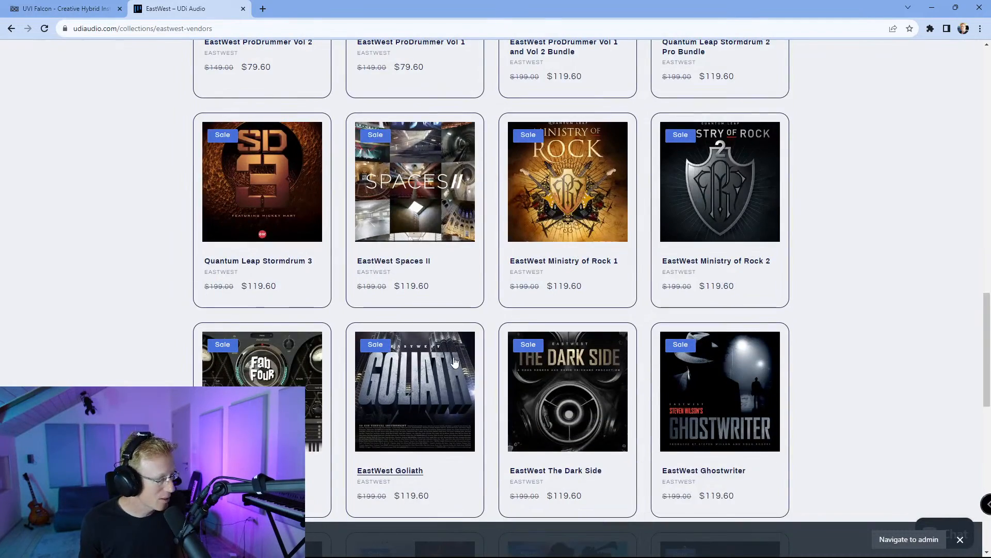
{"action": "scroll", "coordinate": [456, 363], "scroll_direction": "up", "scroll_amount": 18}
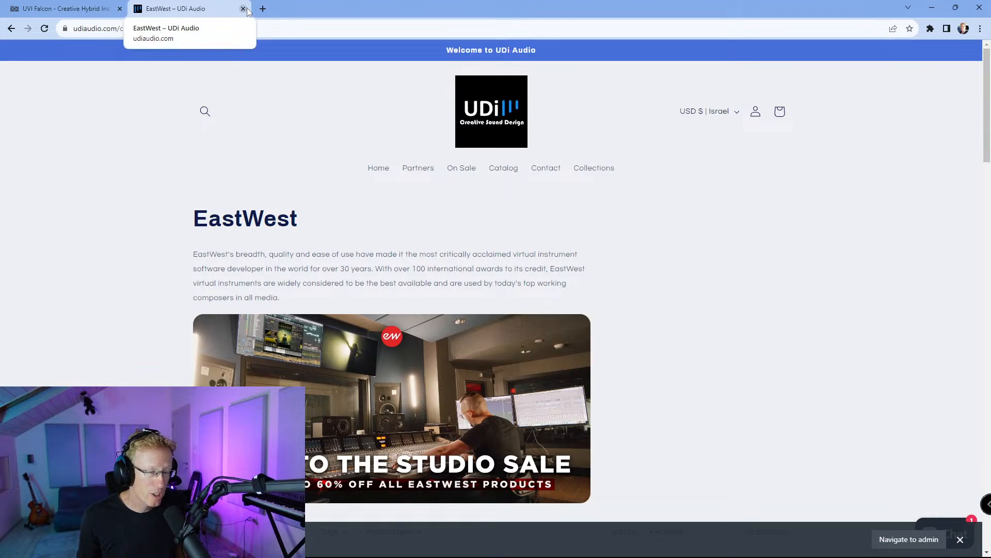
{"action": "left_click", "coordinate": [379, 169]}
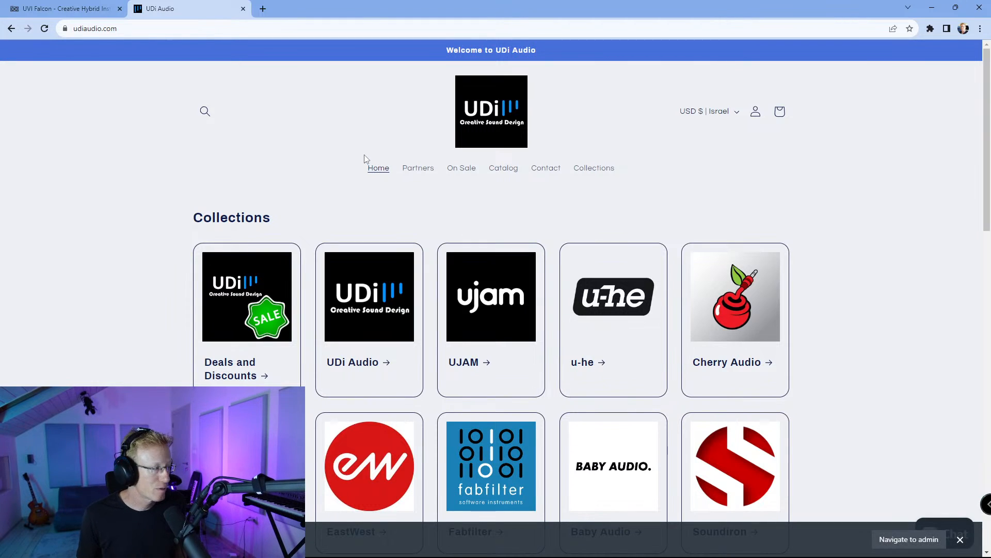
- Open the UDi Audio Facebook page, facebook.com/UDiAudio, in a new browser tab
{"action": "left_click", "coordinate": [263, 9]}
{"action": "type", "text": "face"}
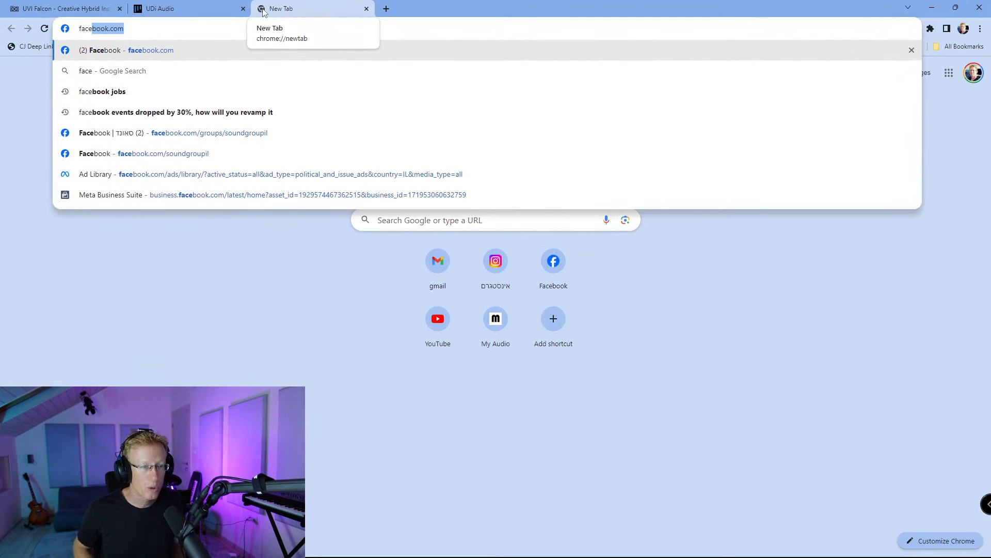
{"action": "key", "text": "Right"}
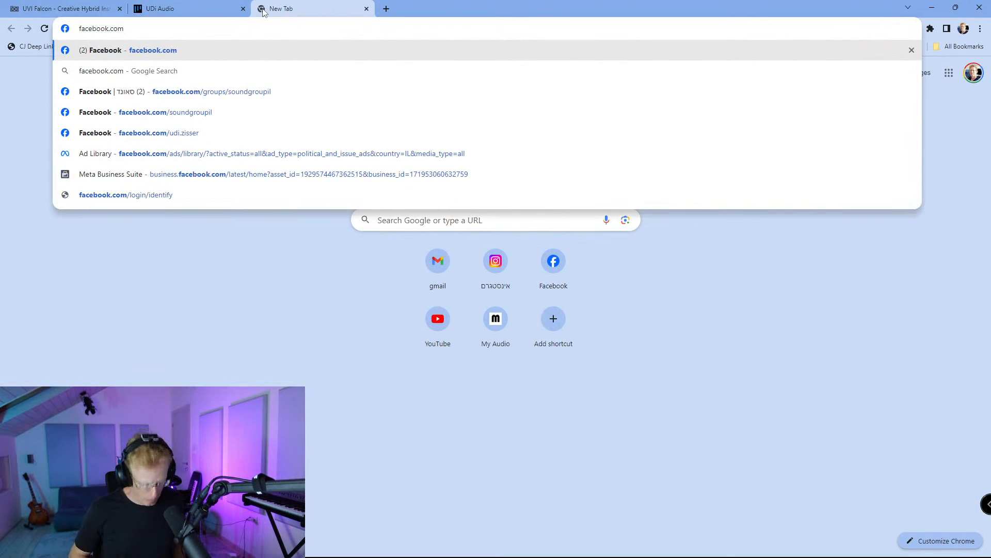
{"action": "type", "text": "/udi"}
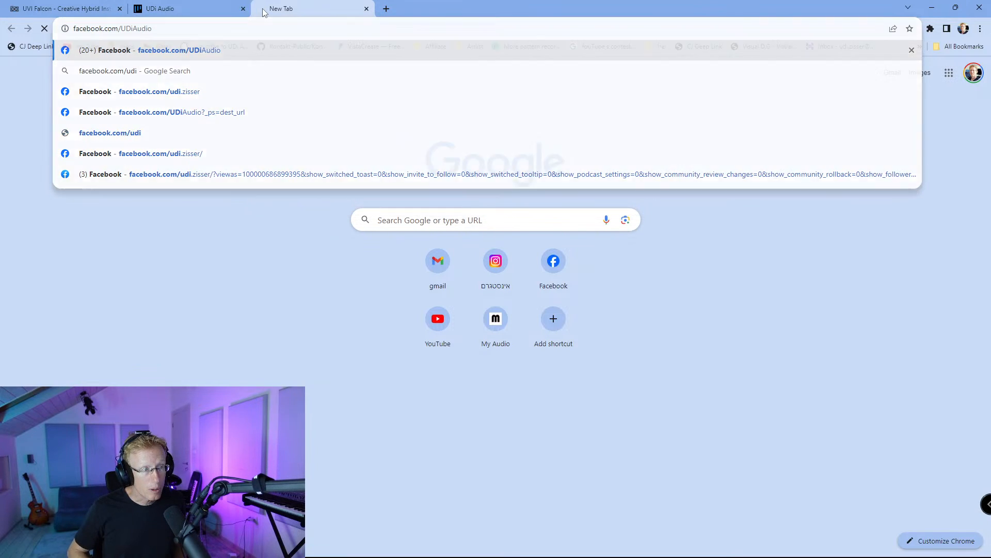
{"action": "key", "text": "Return"}
{"action": "left_click", "coordinate": [158, 30]}
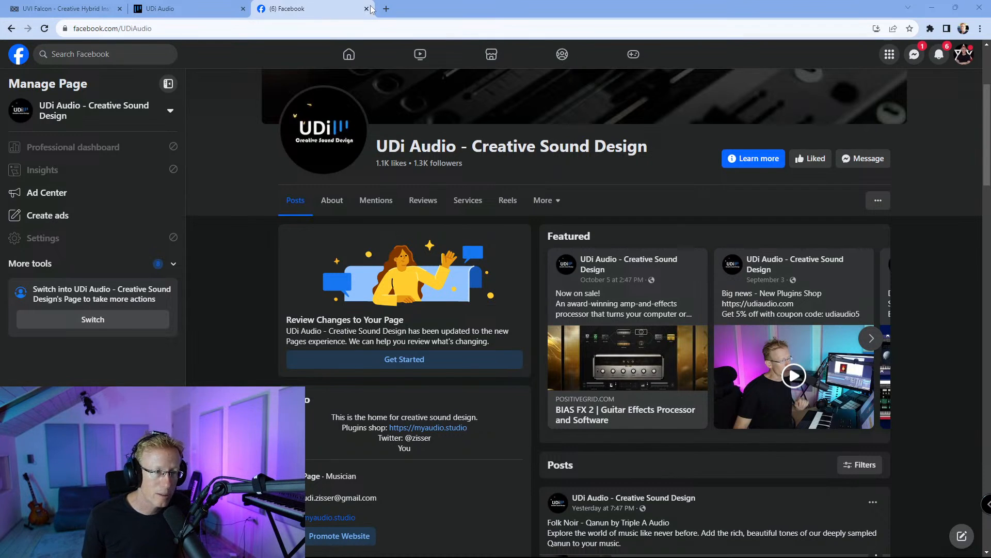
- Go back to the UDi Audio store, open its Collections page and look through the listed brands
{"action": "left_click", "coordinate": [181, 9]}
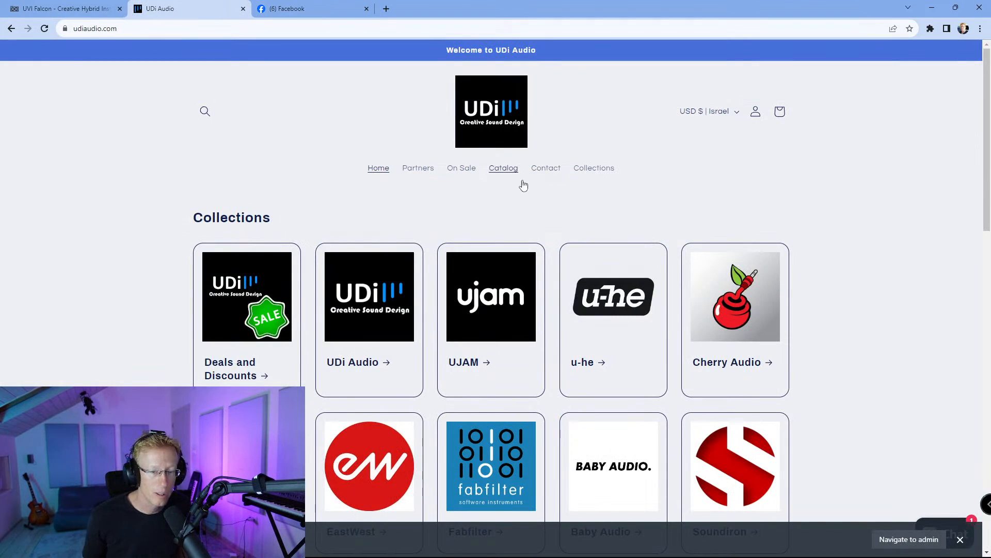
{"action": "scroll", "coordinate": [633, 232], "scroll_direction": "down", "scroll_amount": 5}
{"action": "scroll", "coordinate": [635, 233], "scroll_direction": "up", "scroll_amount": 6}
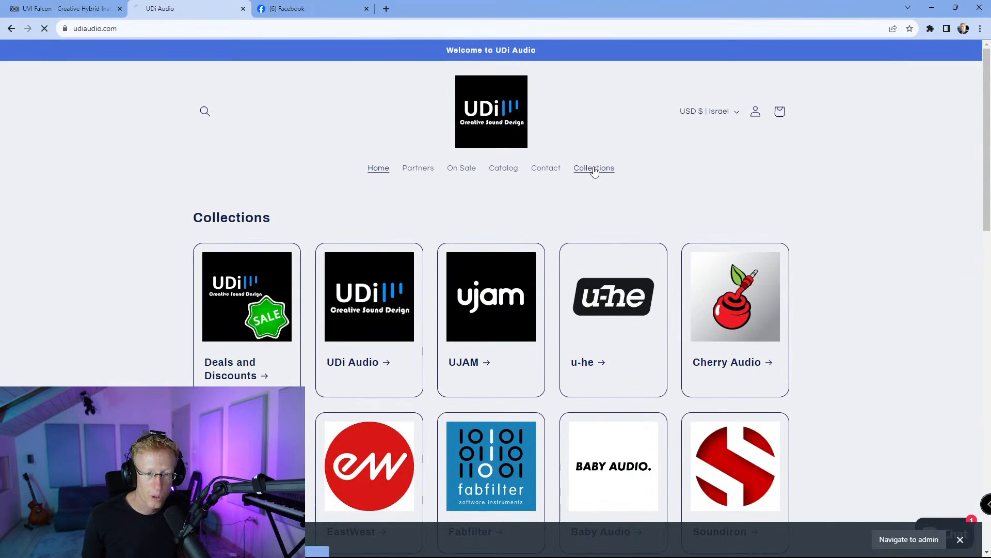
{"action": "left_click", "coordinate": [593, 167]}
{"action": "scroll", "coordinate": [592, 213], "scroll_direction": "down", "scroll_amount": 4}
{"action": "scroll", "coordinate": [571, 230], "scroll_direction": "down", "scroll_amount": 2}
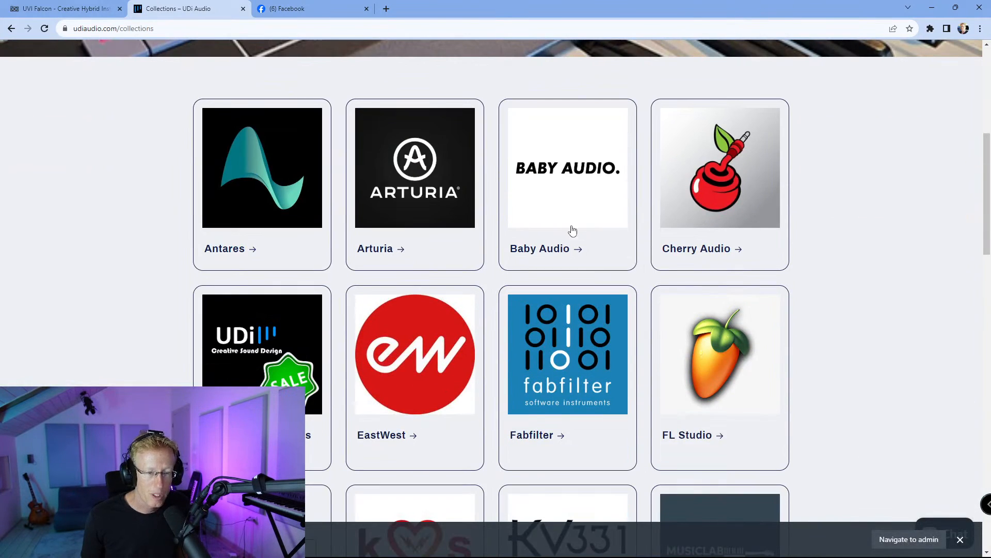
{"action": "scroll", "coordinate": [216, 195], "scroll_direction": "down", "scroll_amount": 4}
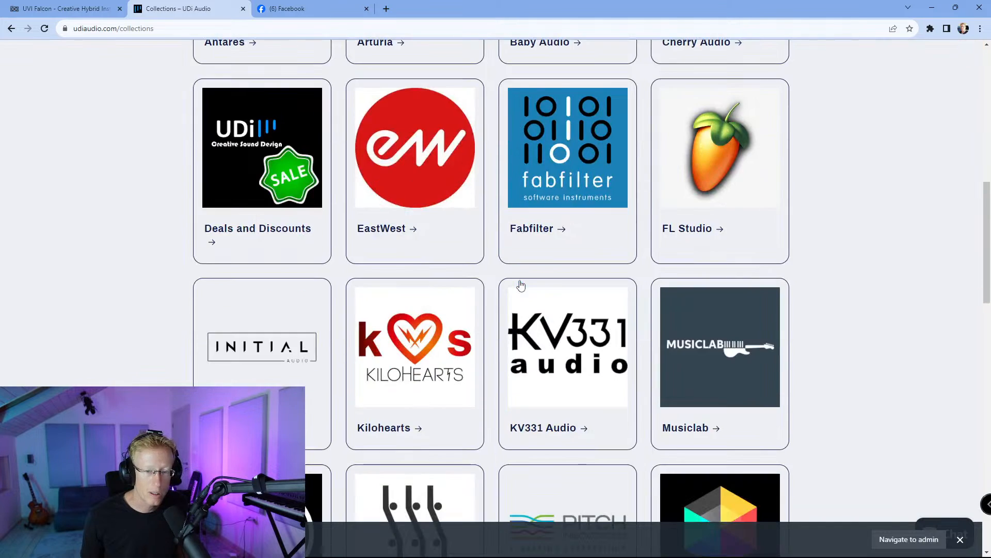
- Open the Fabfilter collection and look through its bundles and plug-ins
{"action": "left_click", "coordinate": [618, 222]}
{"action": "scroll", "coordinate": [626, 258], "scroll_direction": "down", "scroll_amount": 15}
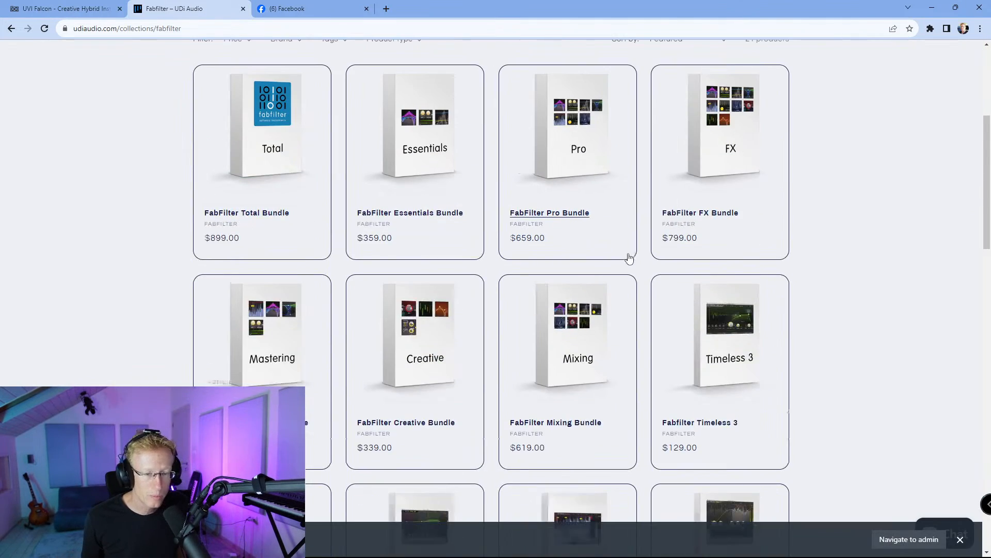
{"action": "scroll", "coordinate": [627, 263], "scroll_direction": "up", "scroll_amount": 16}
{"action": "scroll", "coordinate": [579, 321], "scroll_direction": "down", "scroll_amount": 3}
{"action": "scroll", "coordinate": [578, 321], "scroll_direction": "down", "scroll_amount": 1}
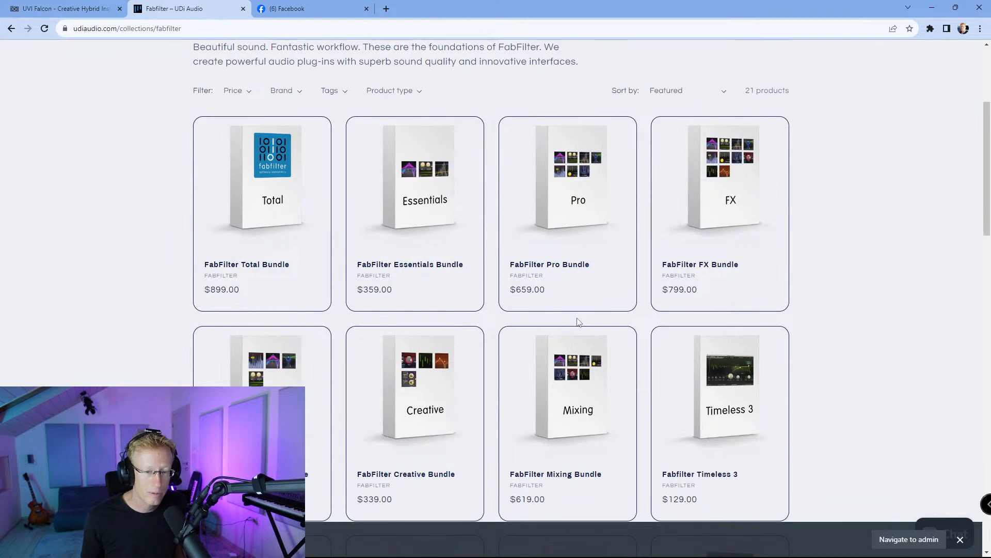
{"action": "scroll", "coordinate": [651, 254], "scroll_direction": "down", "scroll_amount": 5}
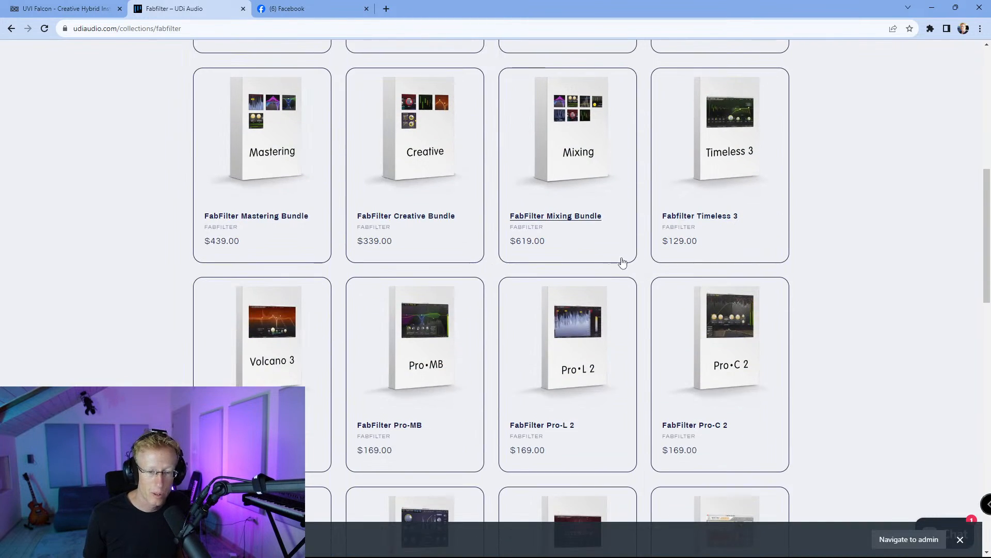
- Open the FabFilter Mixing Bundle product page and review the plug-ins included in the bundle
{"action": "left_click", "coordinate": [540, 136]}
{"action": "scroll", "coordinate": [593, 233], "scroll_direction": "down", "scroll_amount": 9}
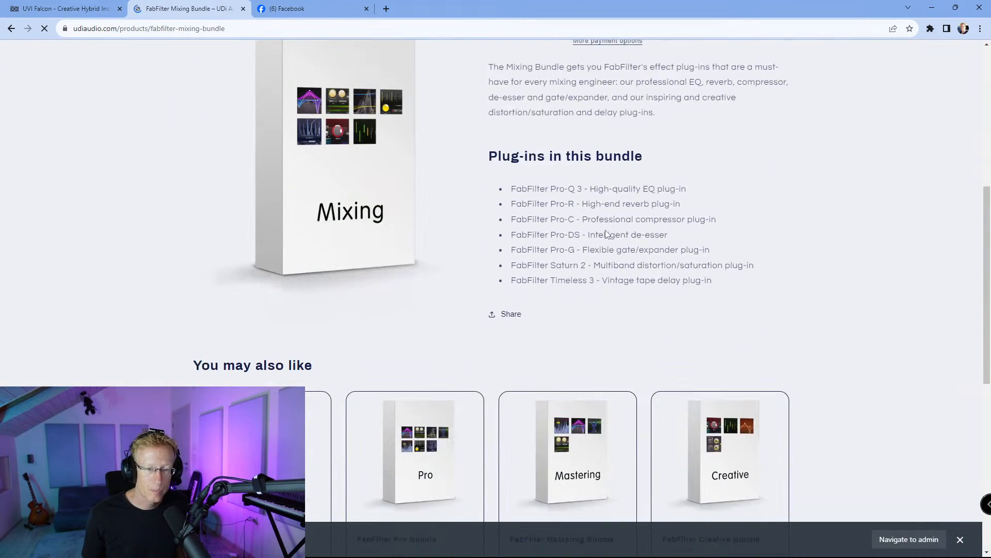
{"action": "scroll", "coordinate": [609, 222], "scroll_direction": "up", "scroll_amount": 10}
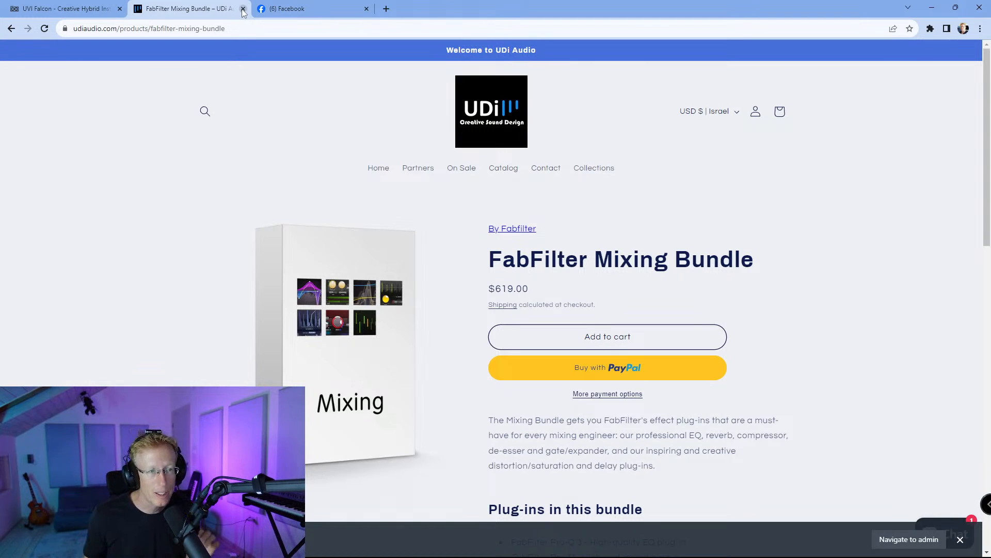
{"action": "left_click", "coordinate": [243, 9]}
{"action": "left_click", "coordinate": [260, 10]}
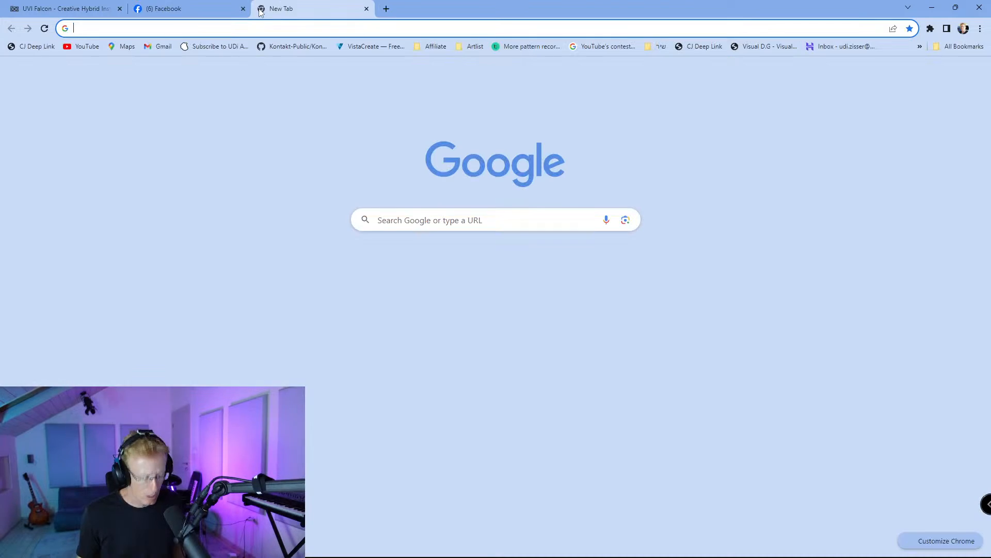
{"action": "type", "text": "youtube.com"}
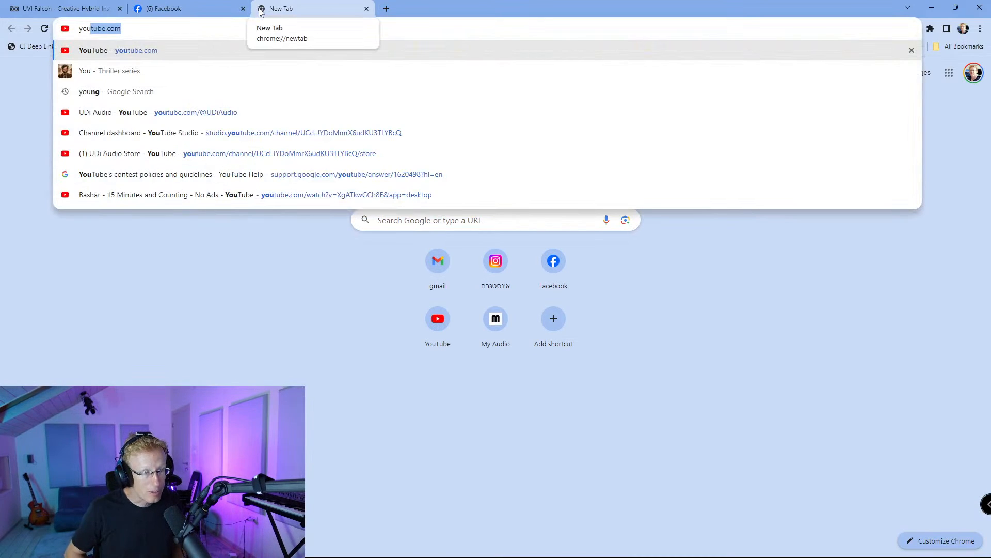
{"action": "key", "text": "Down"}
{"action": "key", "text": "Down"}
{"action": "key", "text": "Down"}
{"action": "key", "text": "Return"}
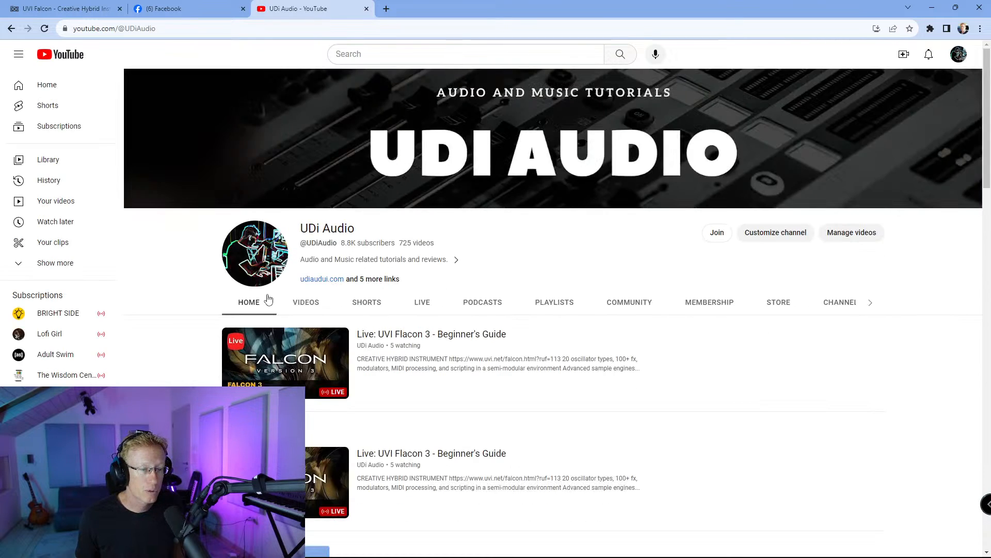
- Look over the channel's home page and its list of latest videos
{"action": "scroll", "coordinate": [310, 295], "scroll_direction": "down", "scroll_amount": 5}
{"action": "scroll", "coordinate": [304, 299], "scroll_direction": "up", "scroll_amount": 5}
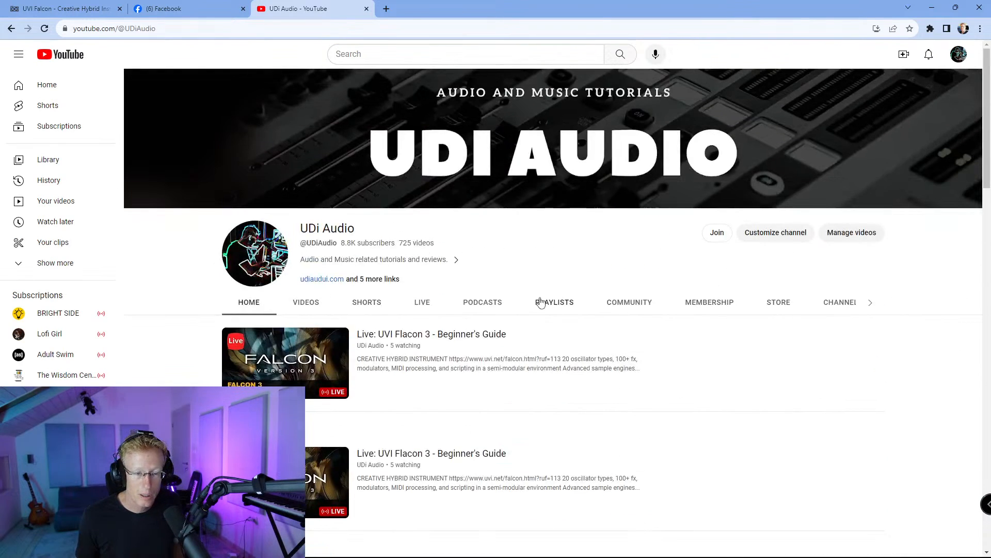
{"action": "left_click", "coordinate": [310, 305]}
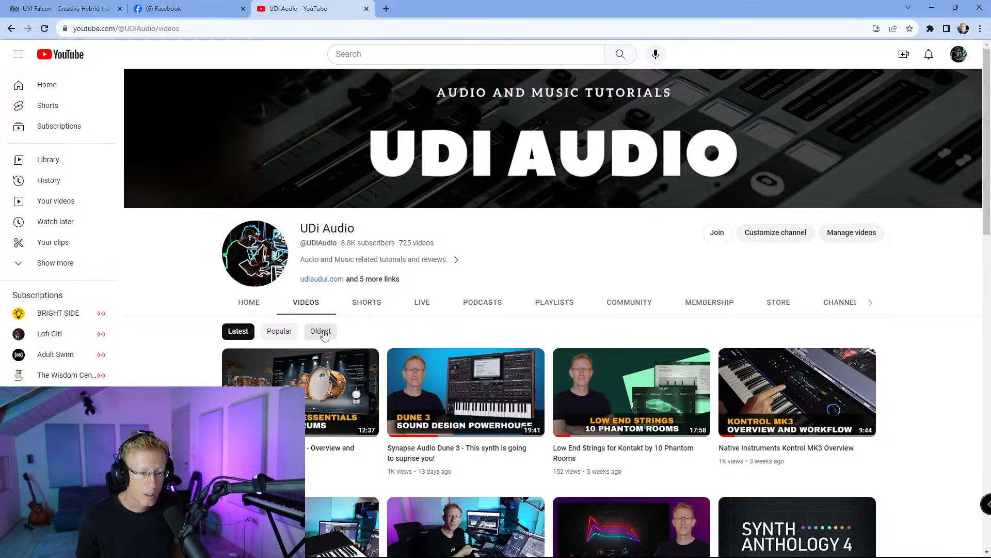
{"action": "scroll", "coordinate": [811, 307], "scroll_direction": "down", "scroll_amount": 1}
{"action": "scroll", "coordinate": [795, 306], "scroll_direction": "up", "scroll_amount": 1}
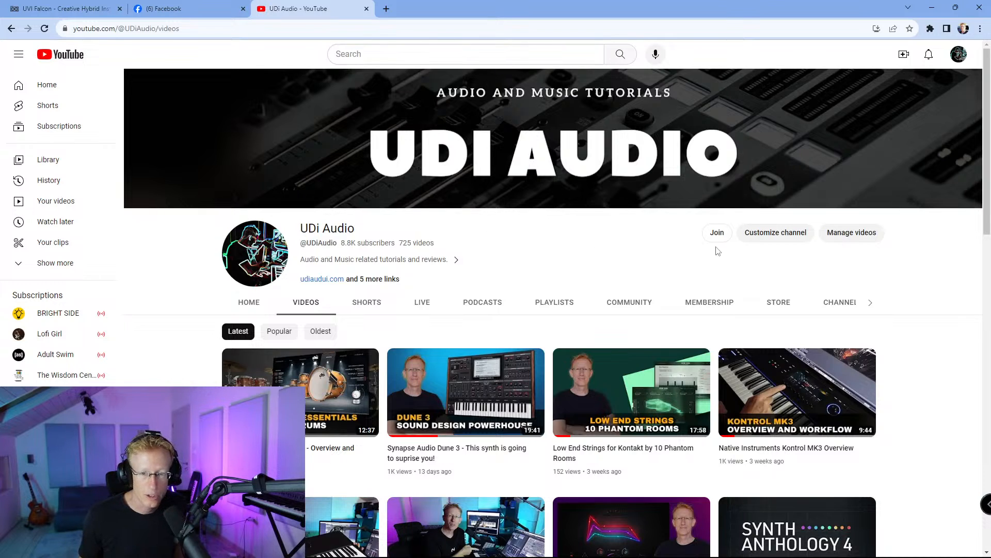
- Search YouTube for "udi audio falcon" and look through the resulting playlists and videos
{"action": "left_click", "coordinate": [419, 49]}
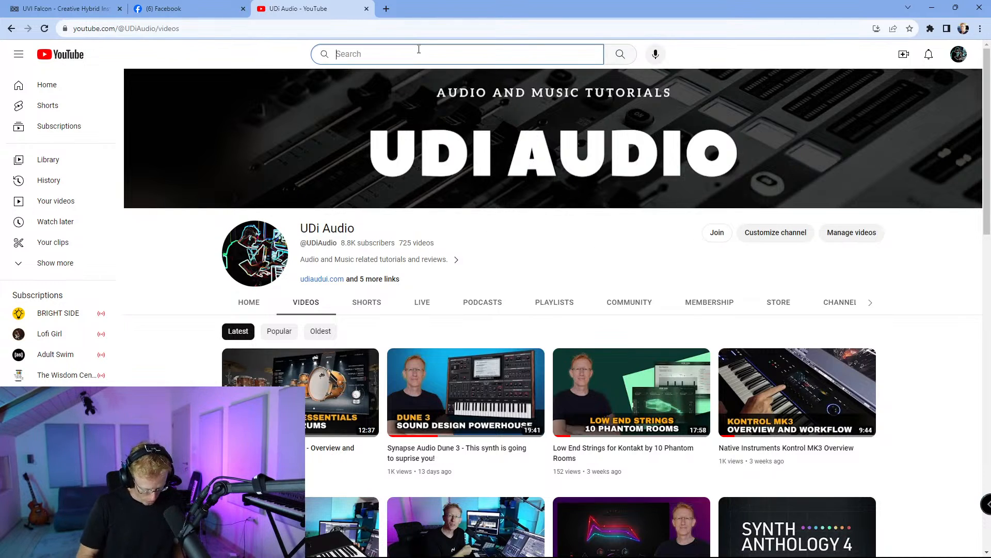
{"action": "type", "text": "udi auydiuo"}
{"action": "key", "text": "ctrl+BackSpace"}
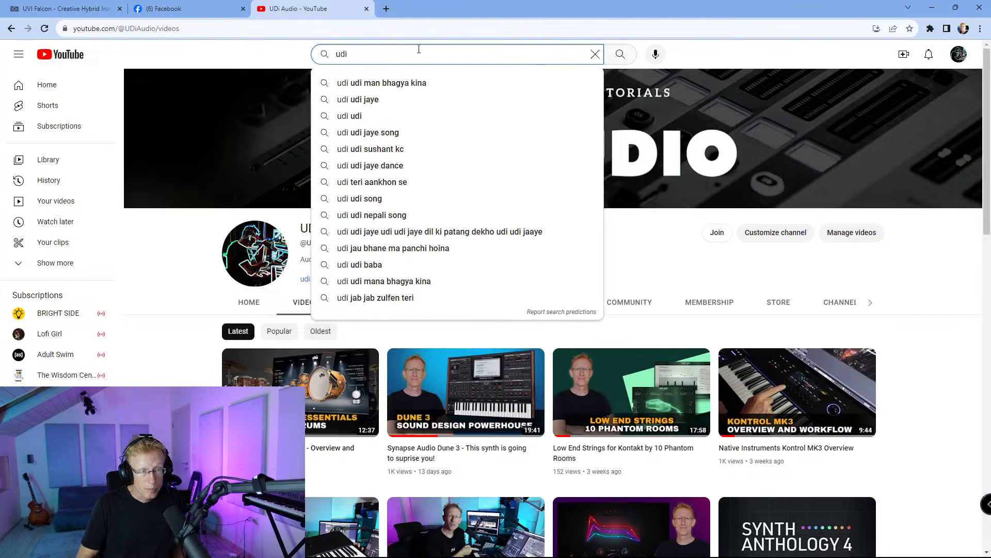
{"action": "type", "text": "audio fa"}
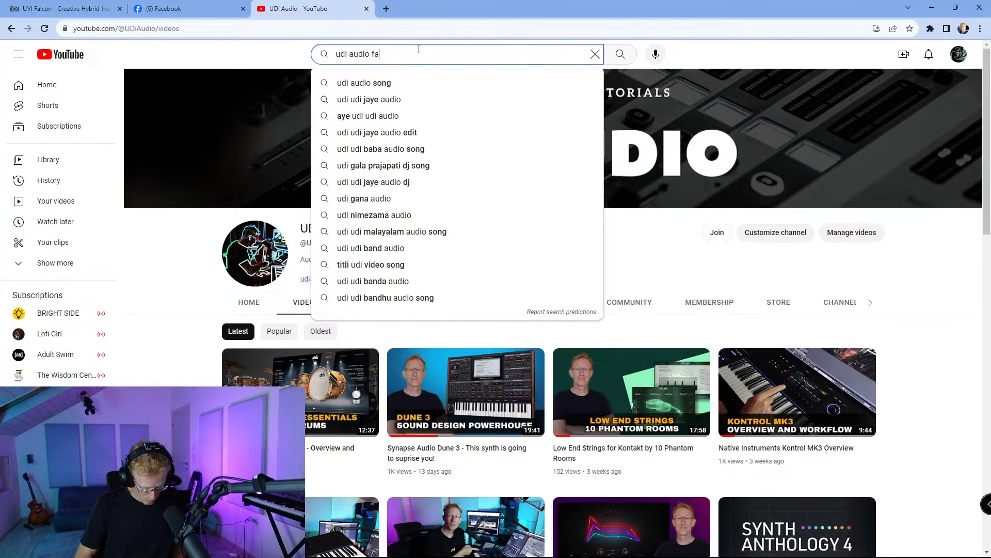
{"action": "type", "text": "lcon 3"}
{"action": "key", "text": "BackSpace"}
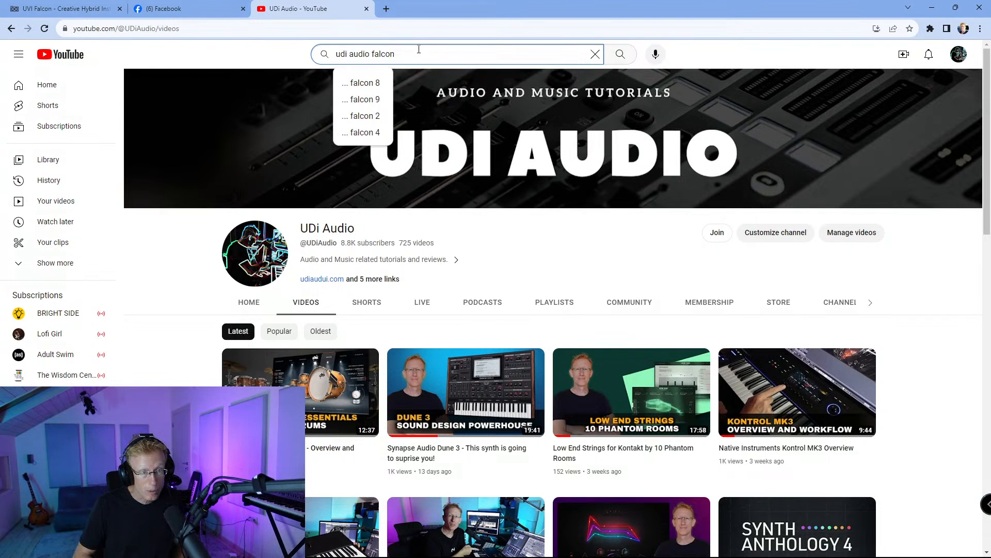
{"action": "key", "text": "Return"}
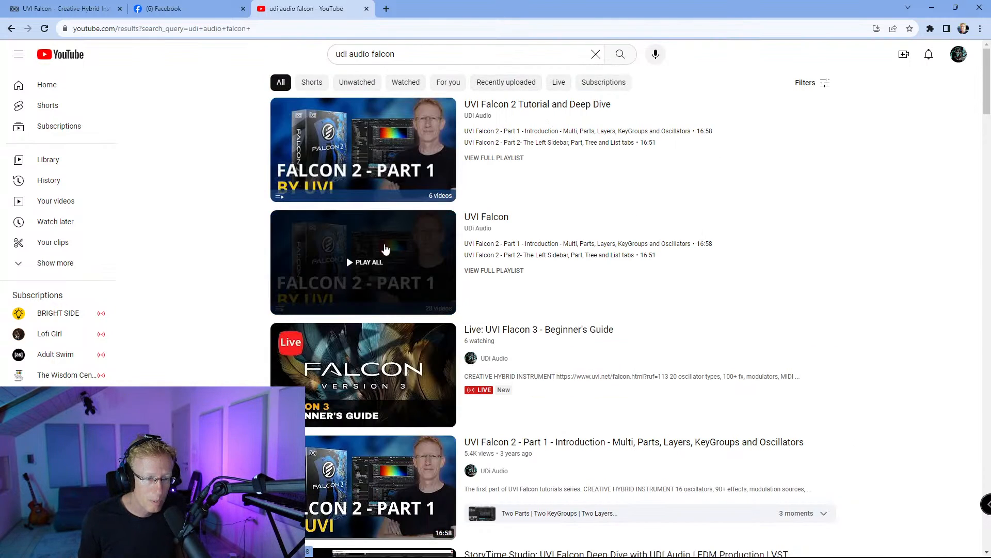
{"action": "scroll", "coordinate": [562, 266], "scroll_direction": "down", "scroll_amount": 2}
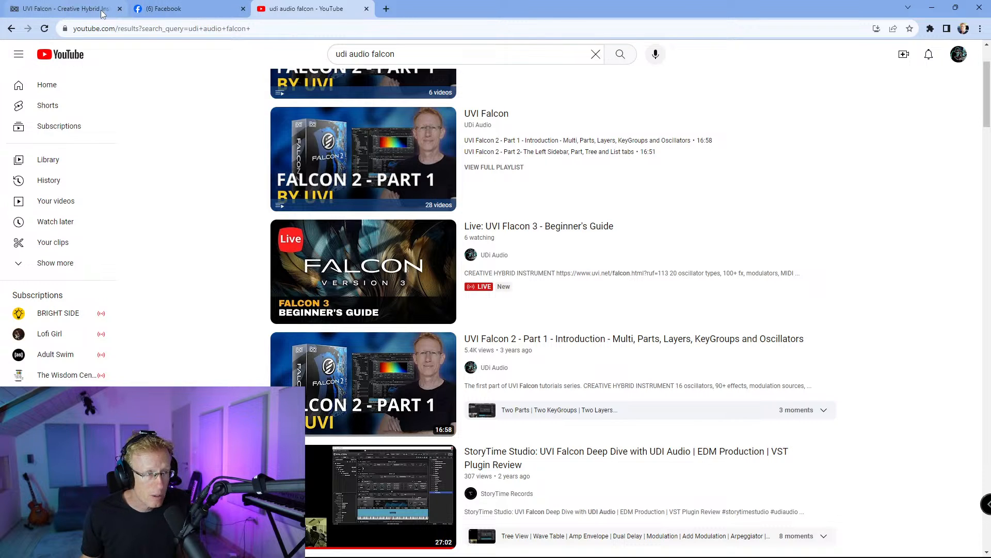
- Return to the UVI Falcon website, open the full Soundware listing and browse its products
{"action": "left_click", "coordinate": [79, 12]}
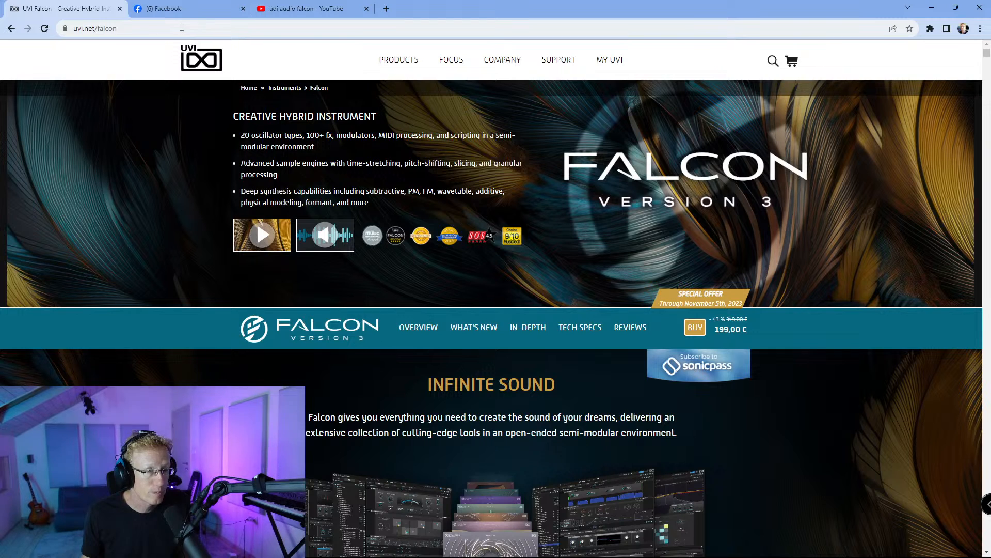
{"action": "mouse_move", "coordinate": [399, 61]}
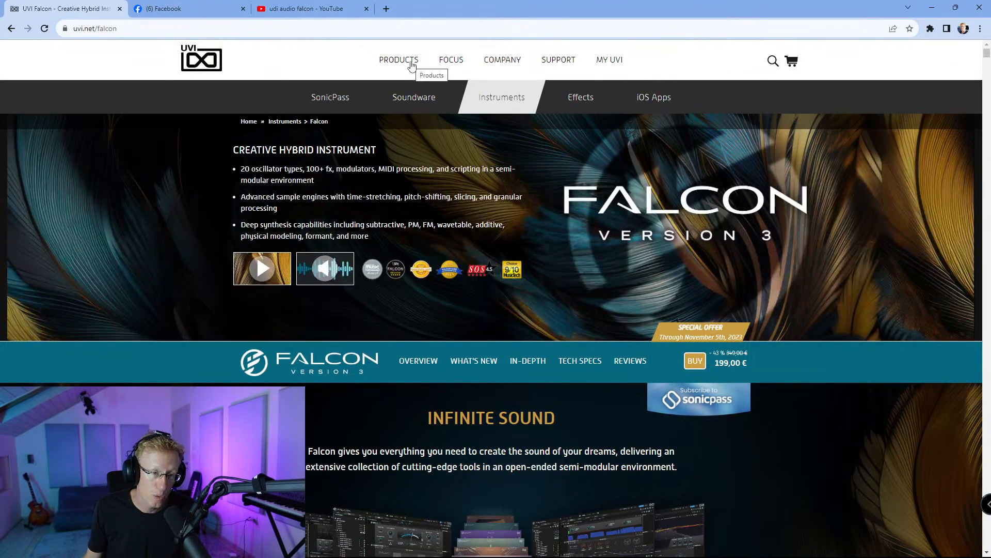
{"action": "mouse_move", "coordinate": [410, 99]}
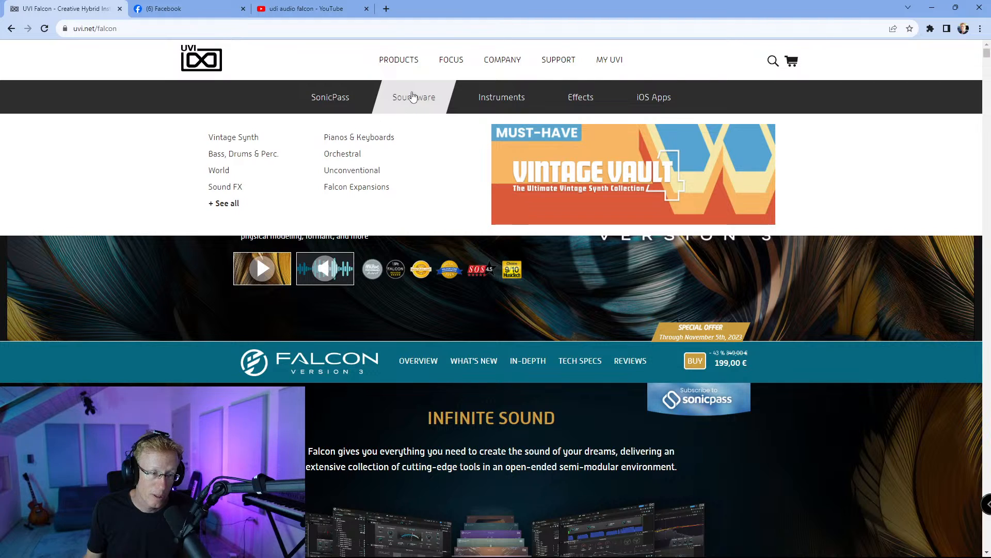
{"action": "left_click", "coordinate": [227, 204]}
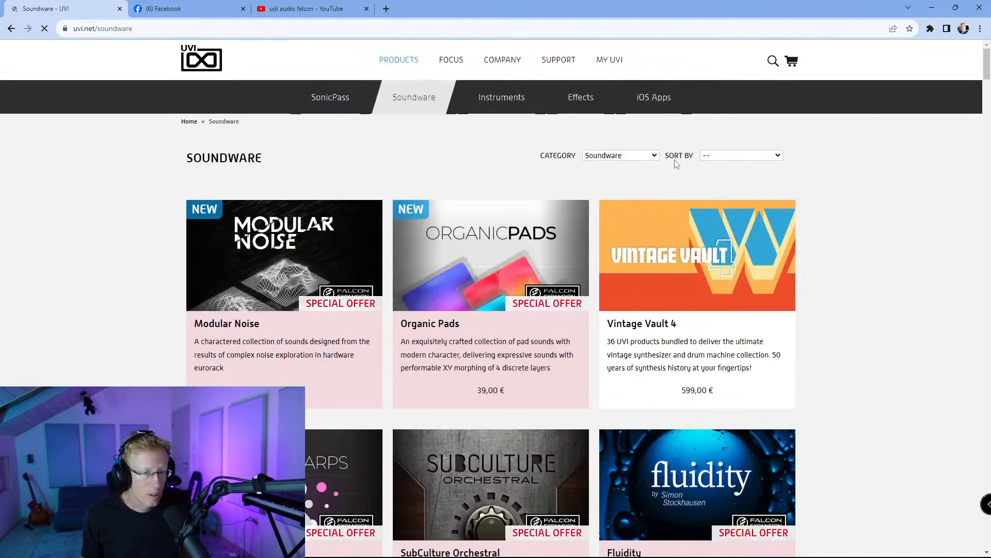
{"action": "scroll", "coordinate": [674, 160], "scroll_direction": "down", "scroll_amount": 2}
{"action": "mouse_move", "coordinate": [676, 165]}
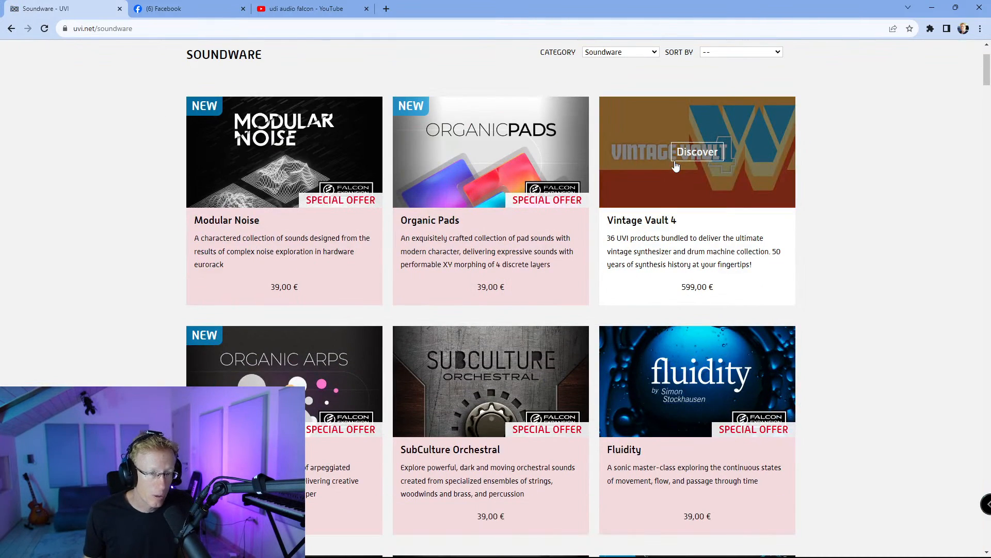
{"action": "scroll", "coordinate": [676, 166], "scroll_direction": "down", "scroll_amount": 5}
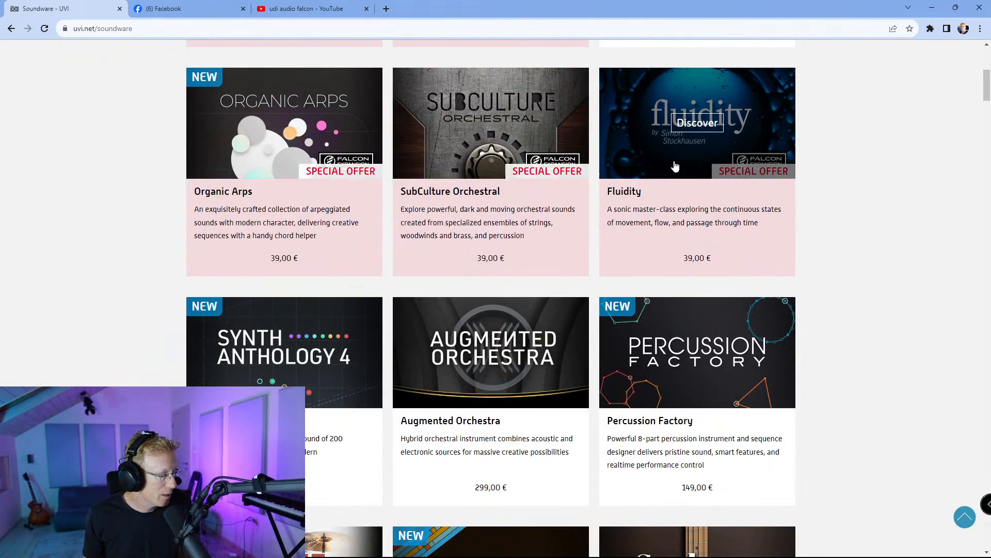
{"action": "scroll", "coordinate": [676, 166], "scroll_direction": "down", "scroll_amount": 4}
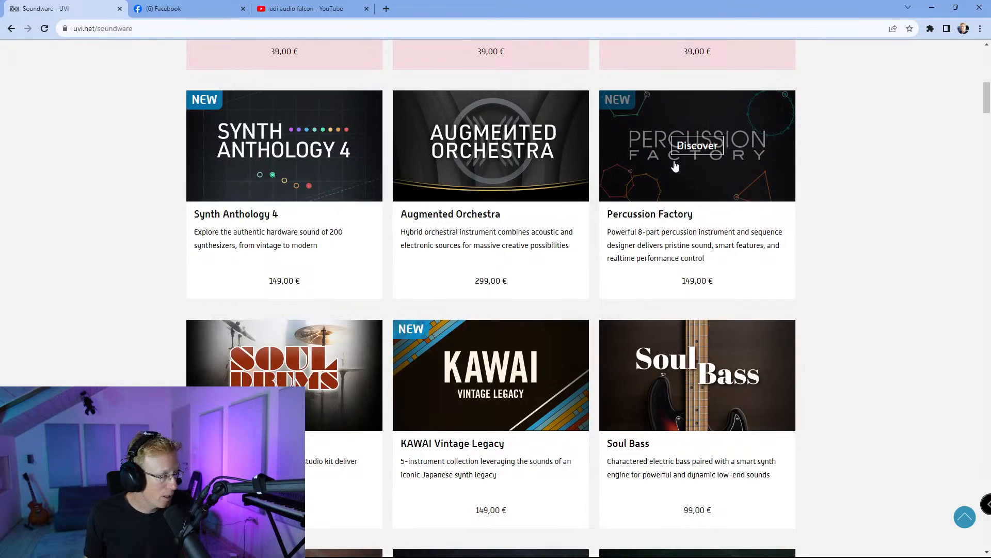
- Browse the rest of the Soundware listing as far as the electric and augmented pianos and return to its beginning
{"action": "scroll", "coordinate": [676, 166], "scroll_direction": "down", "scroll_amount": 7}
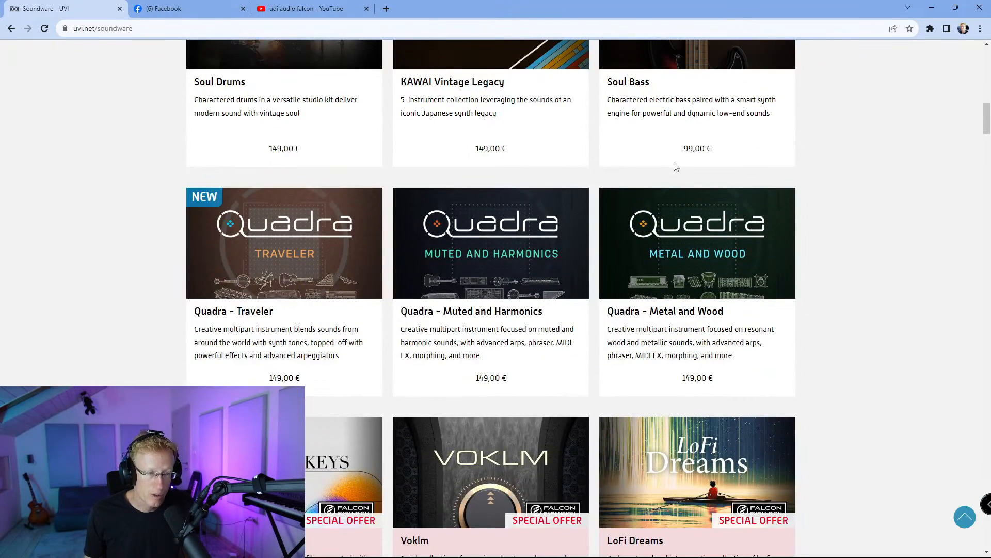
{"action": "scroll", "coordinate": [723, 263], "scroll_direction": "down", "scroll_amount": 7}
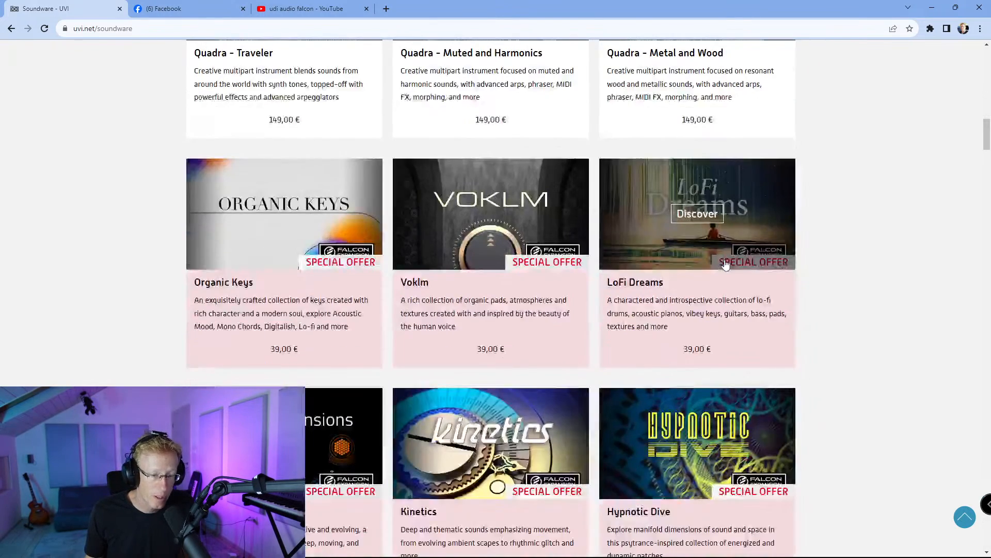
{"action": "scroll", "coordinate": [725, 263], "scroll_direction": "down", "scroll_amount": 2}
{"action": "scroll", "coordinate": [571, 247], "scroll_direction": "down", "scroll_amount": 6}
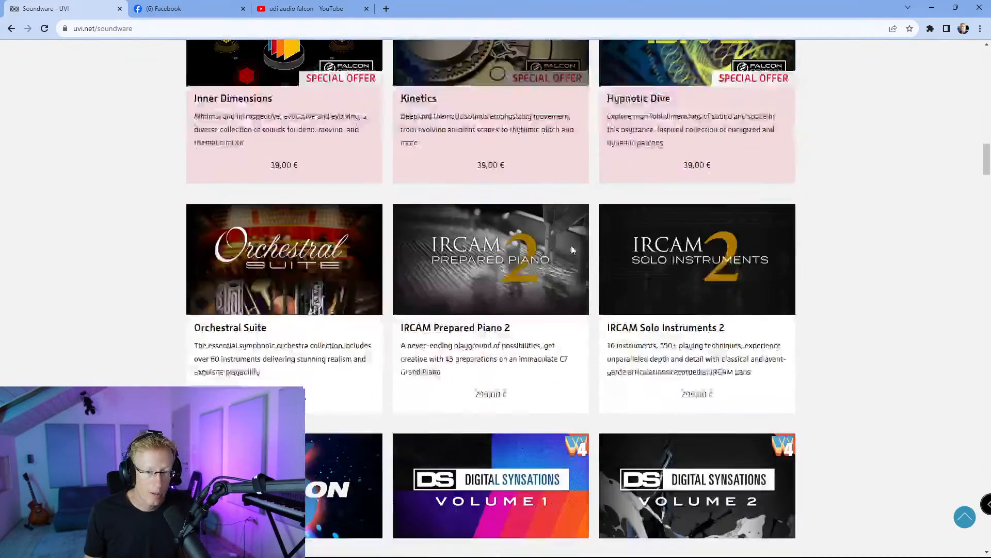
{"action": "scroll", "coordinate": [572, 248], "scroll_direction": "down", "scroll_amount": 8}
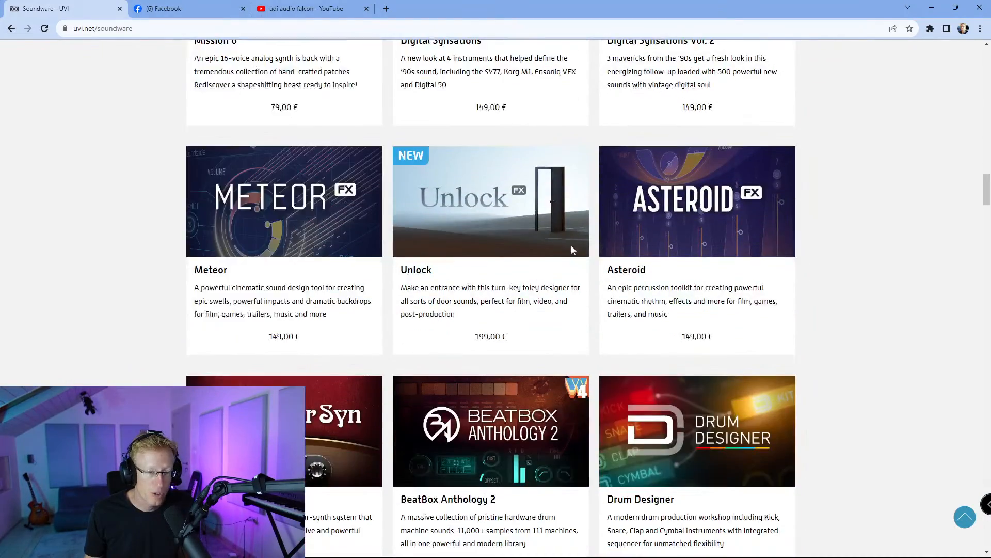
{"action": "scroll", "coordinate": [482, 232], "scroll_direction": "down", "scroll_amount": 8}
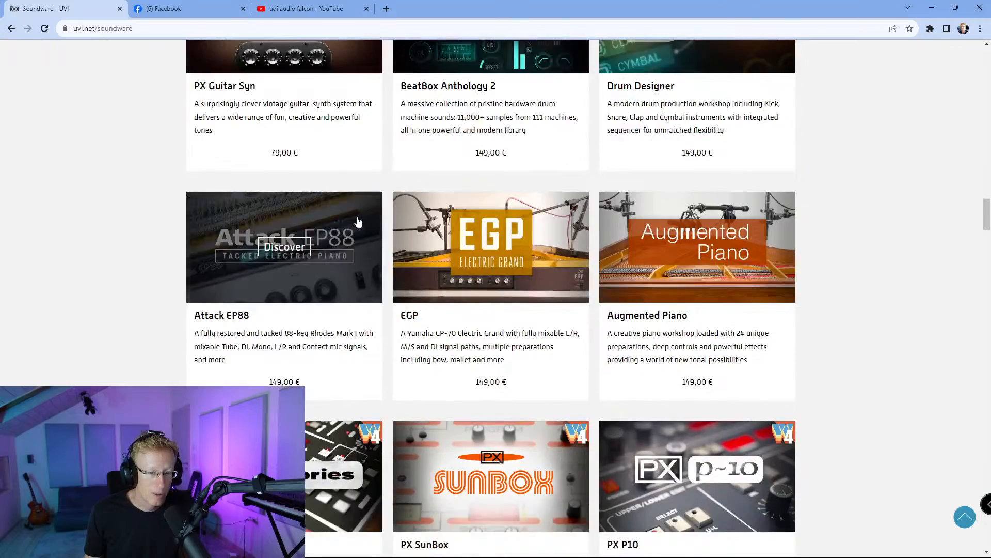
{"action": "scroll", "coordinate": [599, 222], "scroll_direction": "down", "scroll_amount": 5}
{"action": "scroll", "coordinate": [599, 222], "scroll_direction": "up", "scroll_amount": 20}
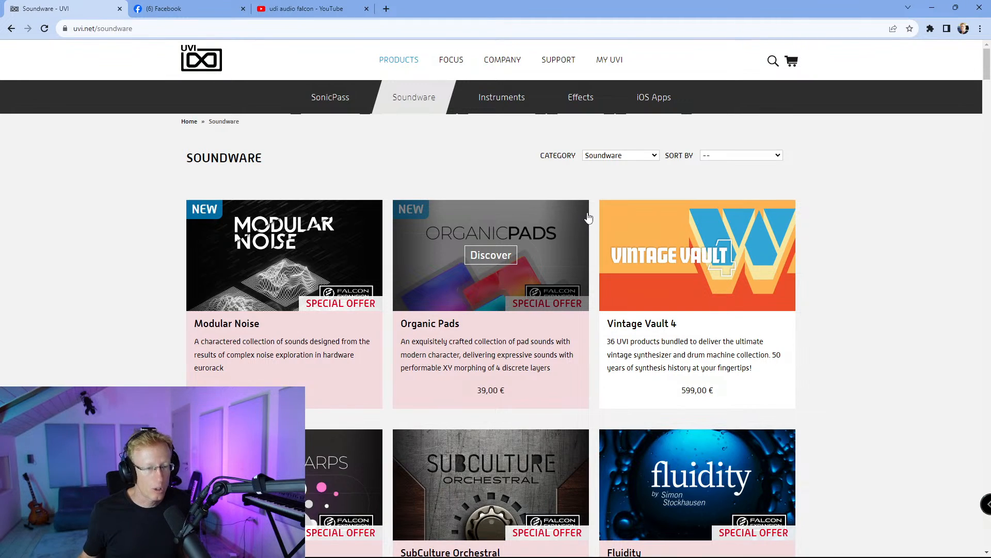
- Switch to Falcon, browse the installed soundbanks and load the MD Basic Dry program from the Model D soundbank
{"action": "left_click", "coordinate": [932, 7]}
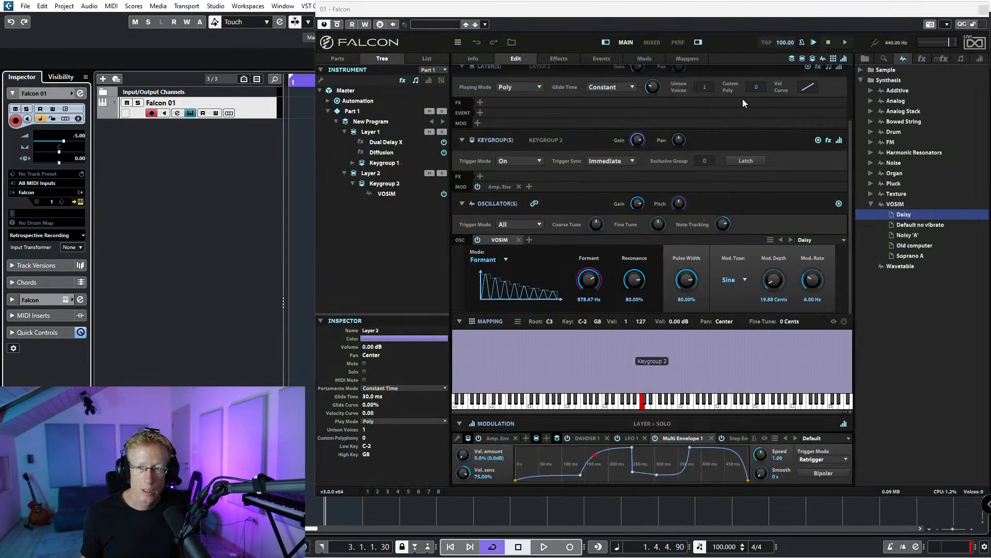
{"action": "left_click", "coordinate": [866, 59]}
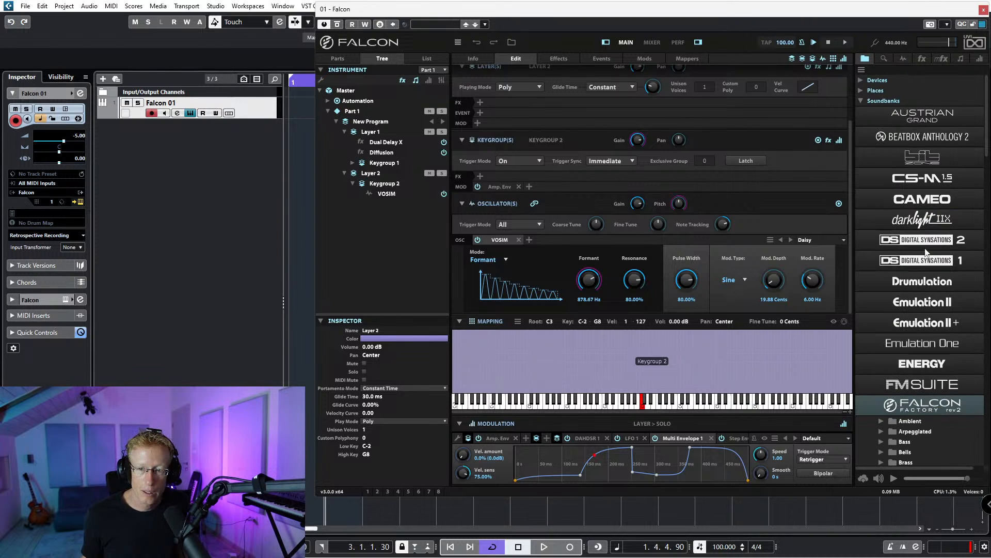
{"action": "scroll", "coordinate": [912, 348], "scroll_direction": "down", "scroll_amount": 17}
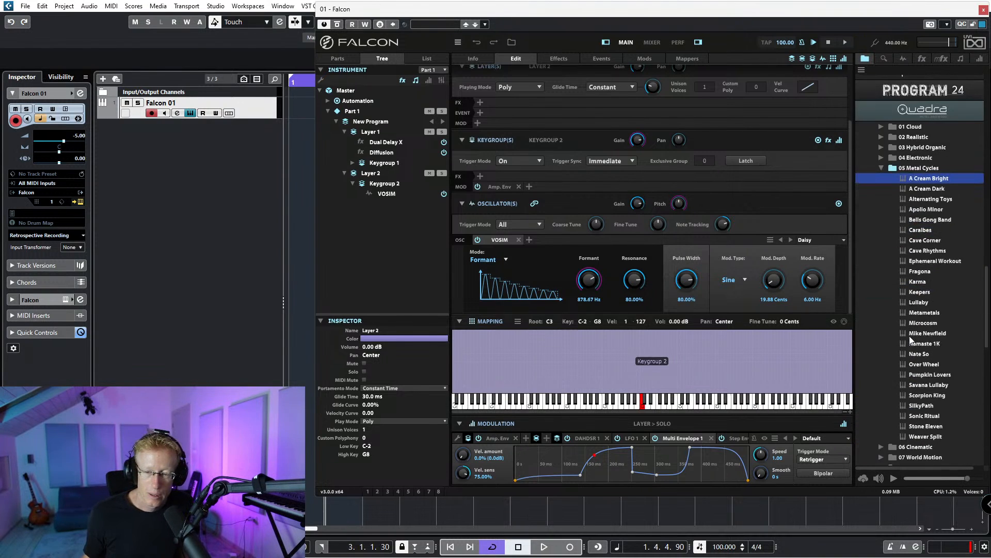
{"action": "scroll", "coordinate": [909, 335], "scroll_direction": "up", "scroll_amount": 4}
{"action": "scroll", "coordinate": [907, 333], "scroll_direction": "up", "scroll_amount": 4}
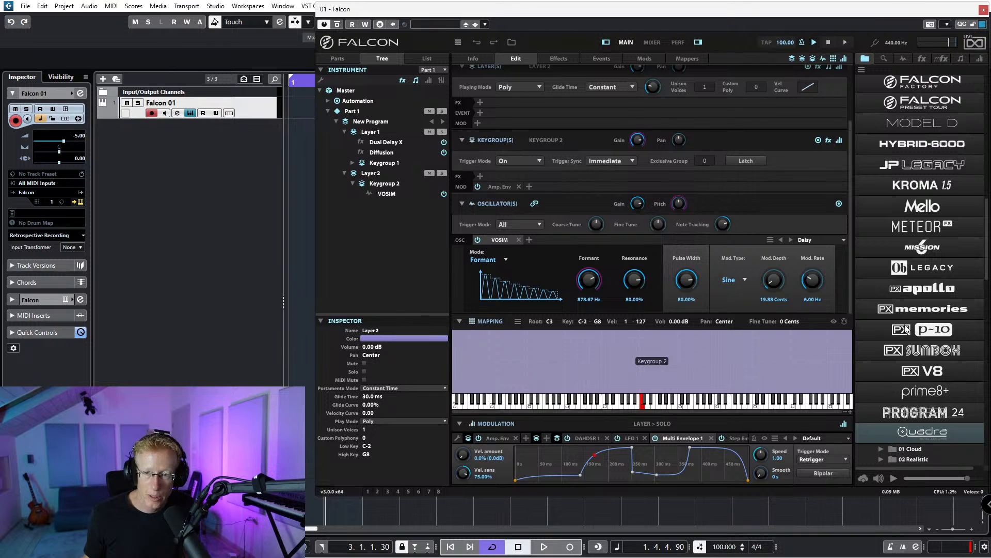
{"action": "scroll", "coordinate": [906, 333], "scroll_direction": "up", "scroll_amount": 8}
{"action": "left_click", "coordinate": [922, 338]}
{"action": "scroll", "coordinate": [924, 273], "scroll_direction": "down", "scroll_amount": 2}
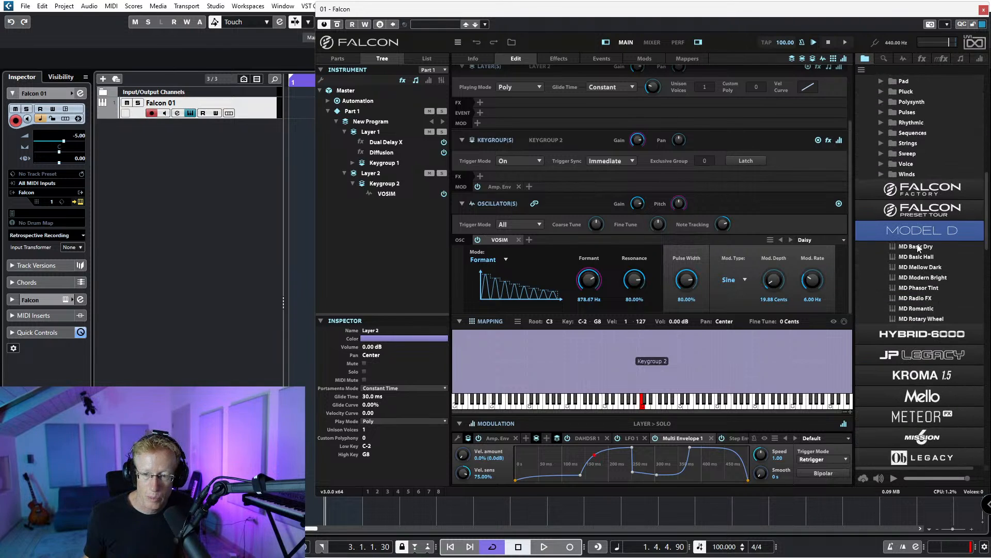
{"action": "double_click", "coordinate": [933, 246]}
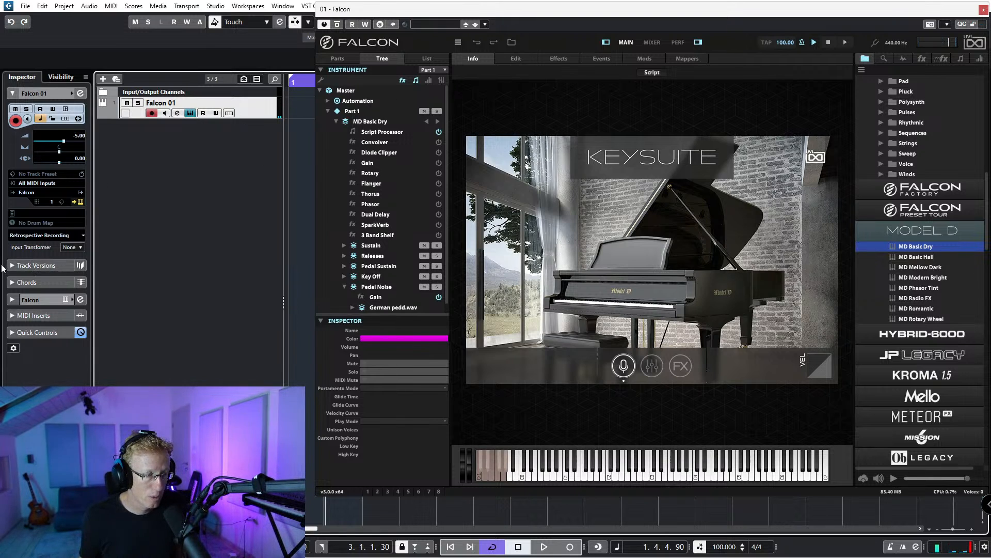
- Show the Model D piano's effects rack and raise the SparkVerb mix with the reverb switched on
{"action": "left_click", "coordinate": [516, 59]}
{"action": "left_click", "coordinate": [472, 59]}
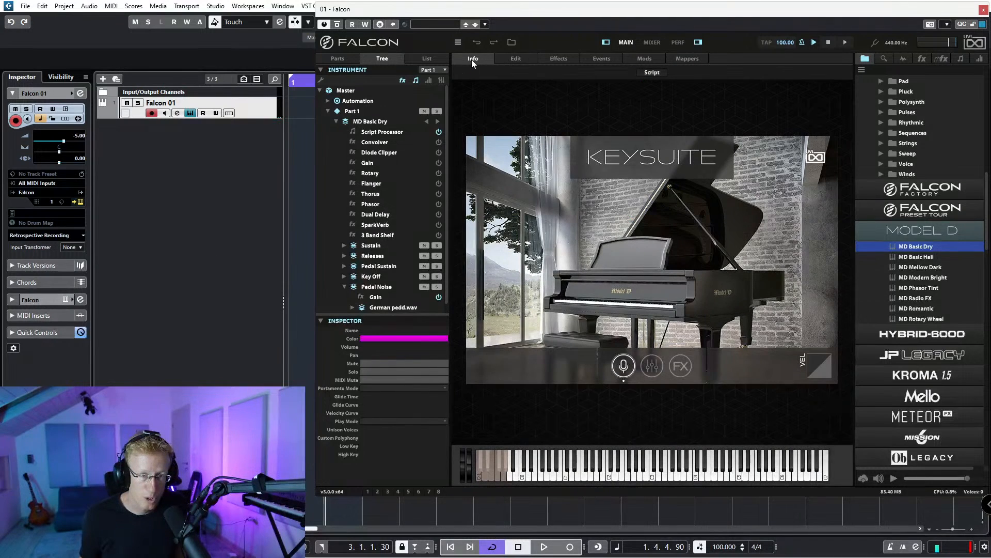
{"action": "left_click", "coordinate": [682, 367]}
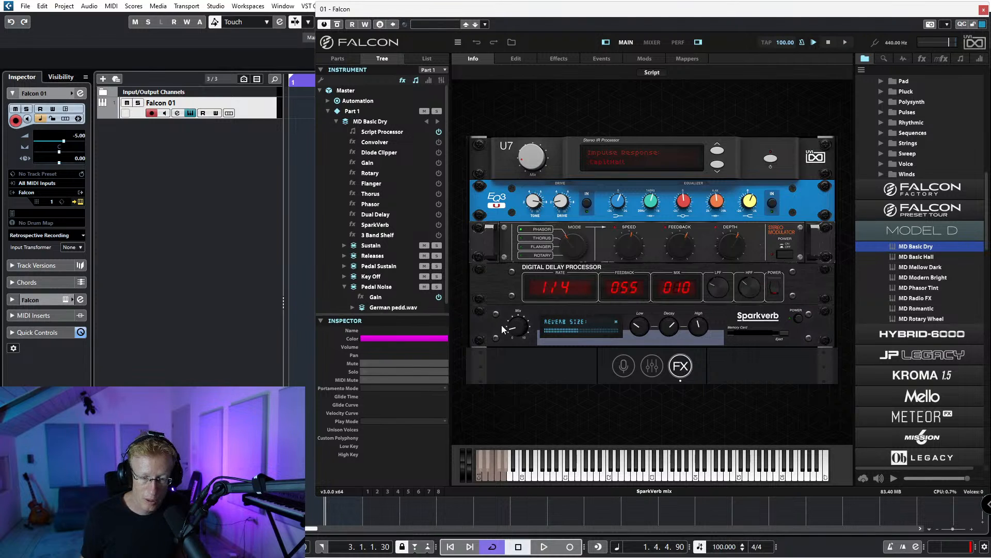
{"action": "left_click_drag", "start_coordinate": [518, 329], "coordinate": [518, 320]}
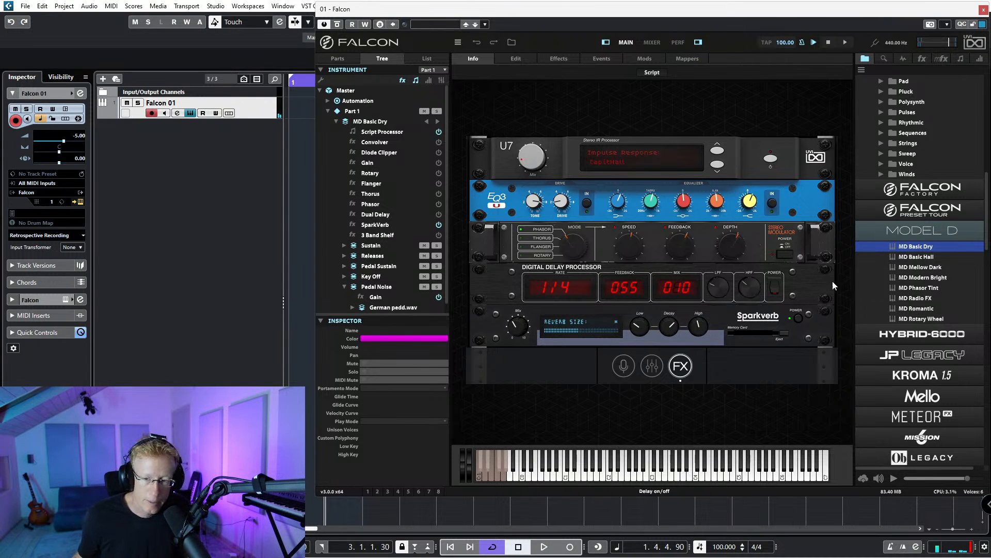
- Browse the remaining soundbanks down to World Suite 2, collapsing Quadra's 05 Metal Cycles folder and expanding prime8+
{"action": "scroll", "coordinate": [917, 316], "scroll_direction": "down", "scroll_amount": 5}
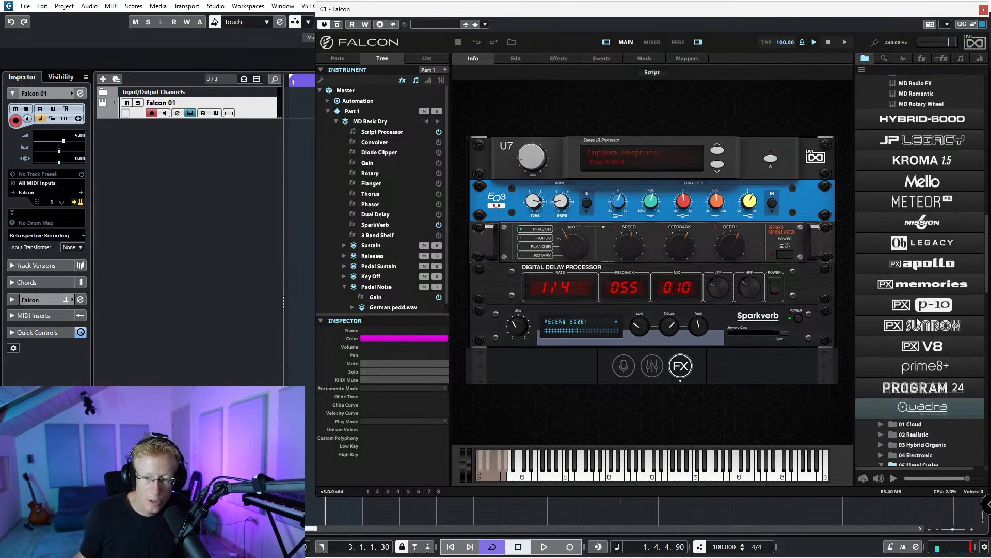
{"action": "scroll", "coordinate": [918, 321], "scroll_direction": "down", "scroll_amount": 3}
{"action": "left_click", "coordinate": [881, 358]}
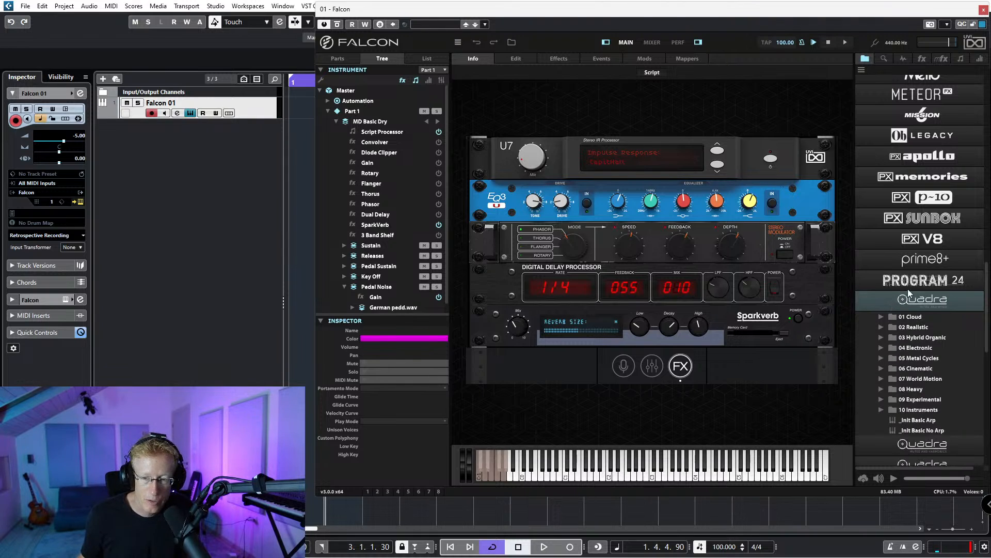
{"action": "left_click", "coordinate": [918, 260]}
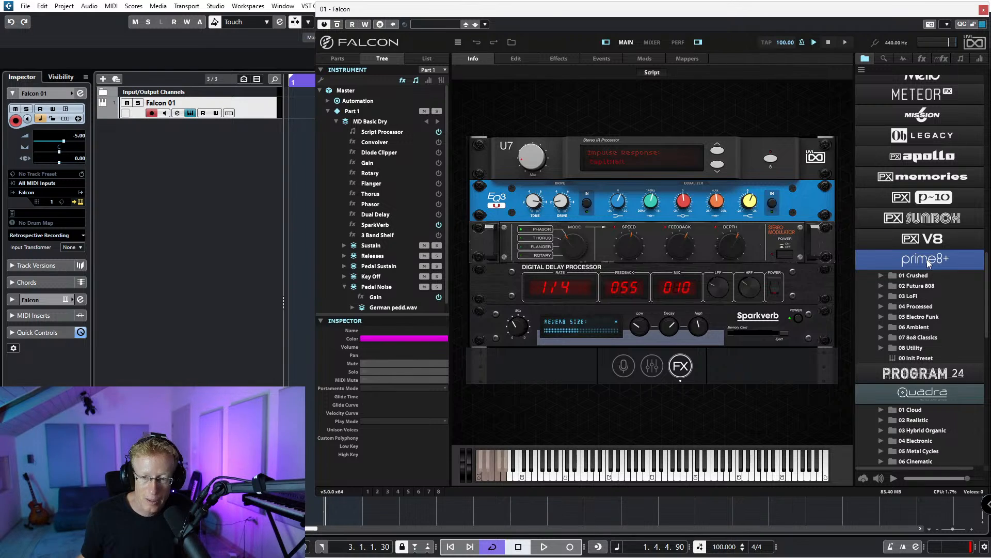
{"action": "scroll", "coordinate": [928, 263], "scroll_direction": "down", "scroll_amount": 5}
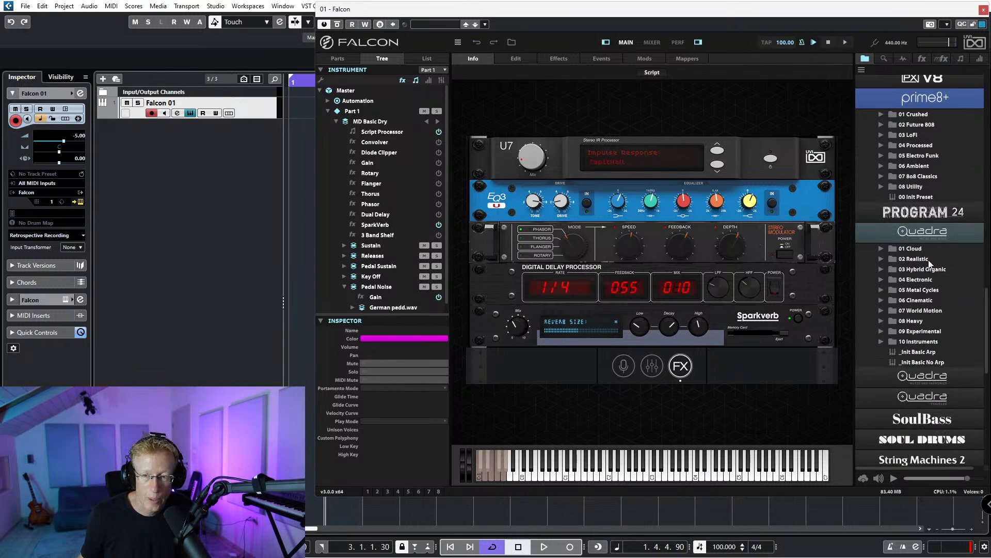
{"action": "scroll", "coordinate": [906, 146], "scroll_direction": "down", "scroll_amount": 7}
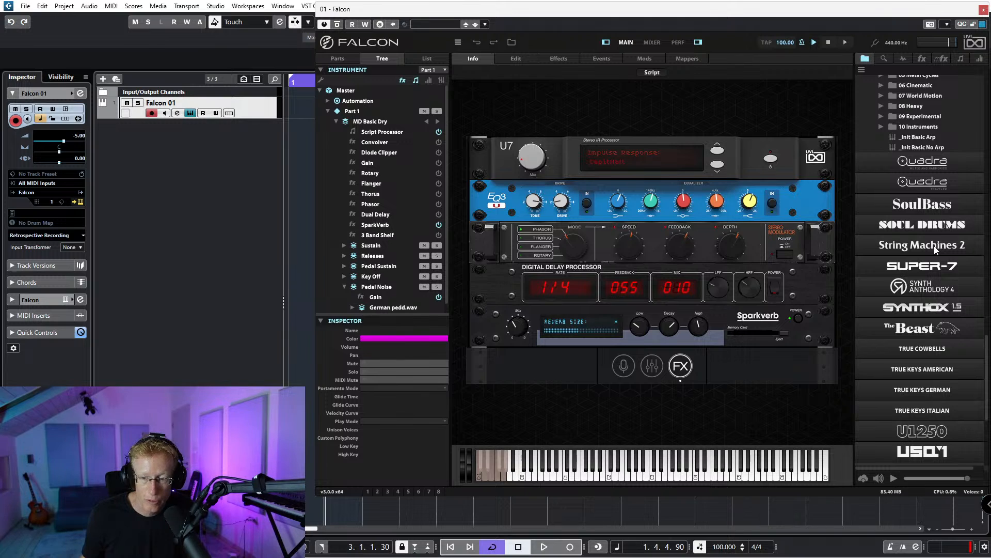
{"action": "scroll", "coordinate": [935, 248], "scroll_direction": "down", "scroll_amount": 4}
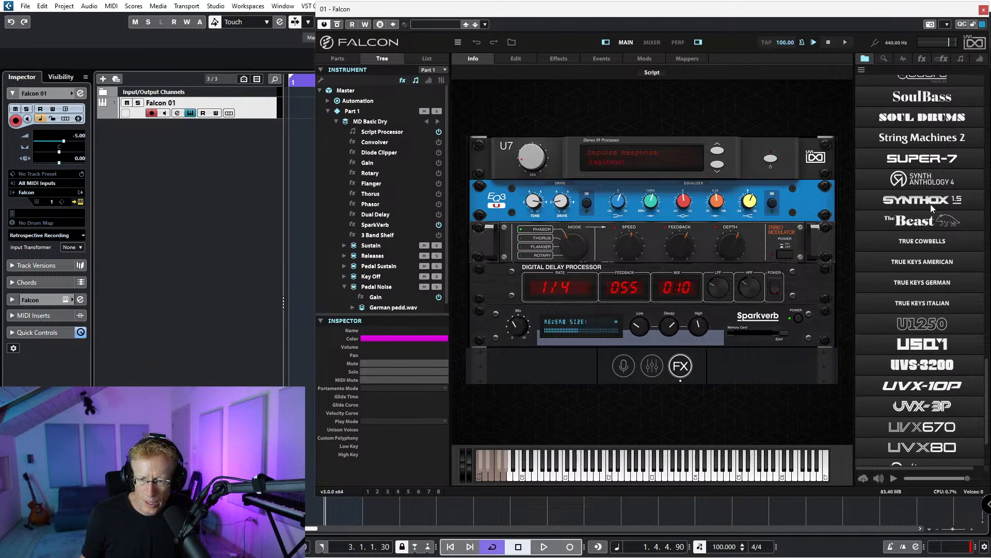
{"action": "scroll", "coordinate": [944, 336], "scroll_direction": "down", "scroll_amount": 3}
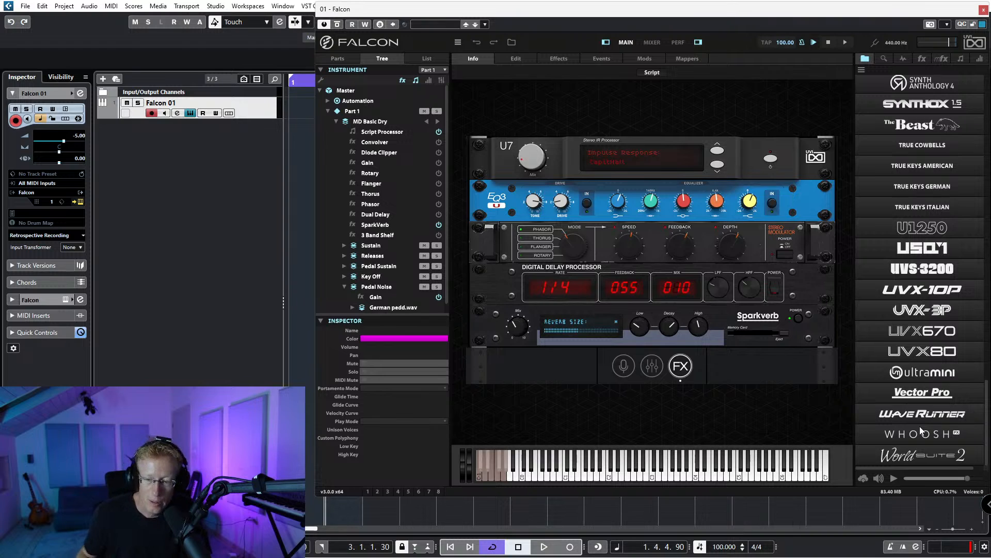
{"action": "mouse_move", "coordinate": [919, 553]}
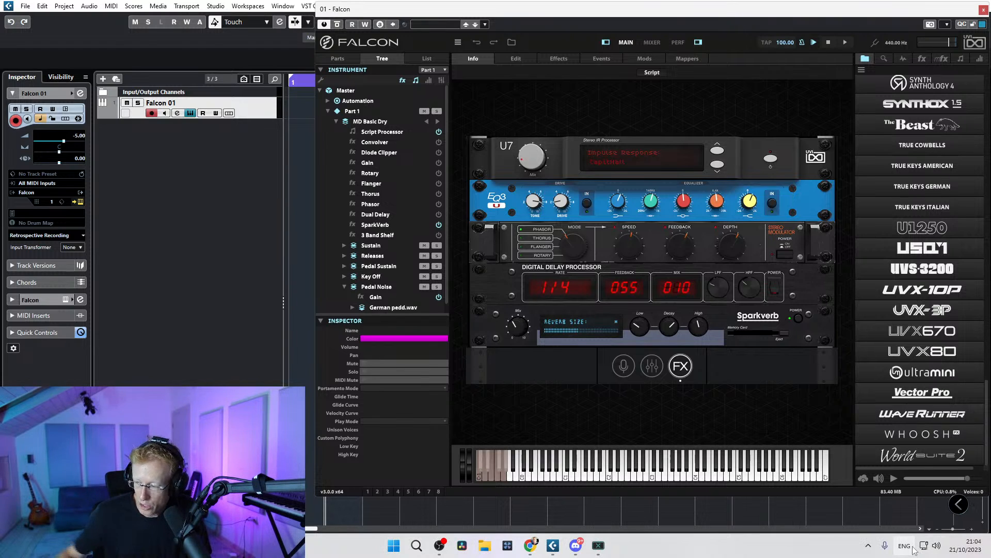
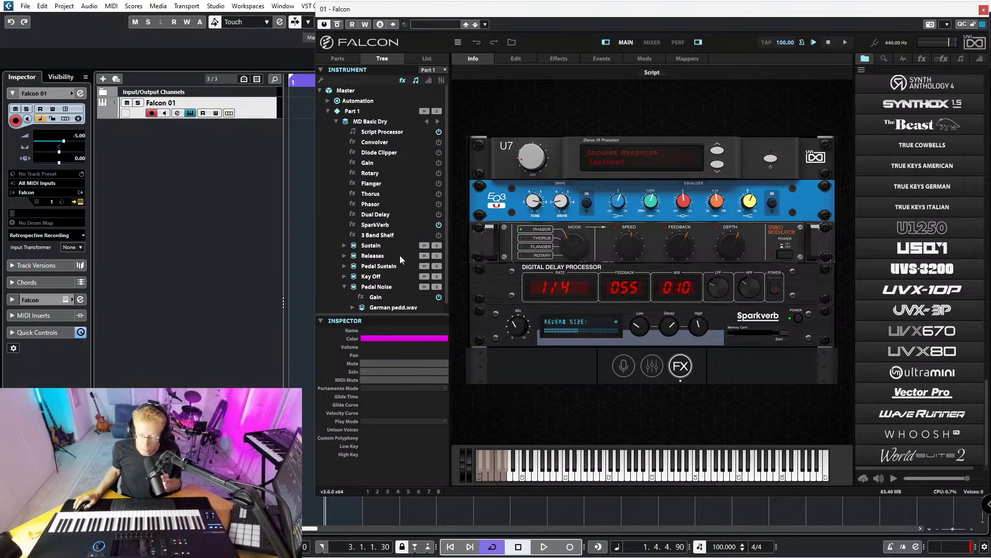
- Close the Falcon plug-in window, switch to Chrome and open udiaudio.com in a new browser tab
{"action": "left_click", "coordinate": [984, 10]}
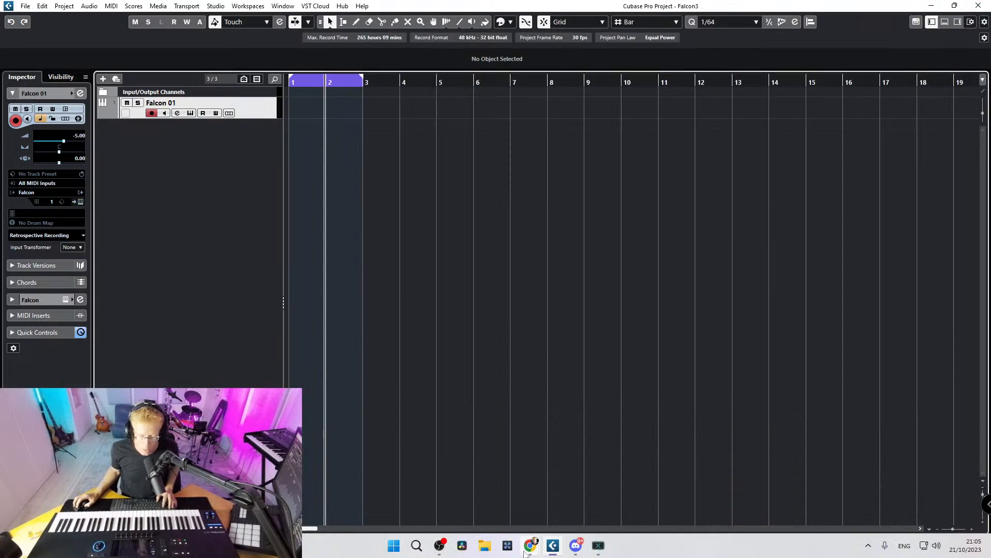
{"action": "mouse_move", "coordinate": [530, 549]}
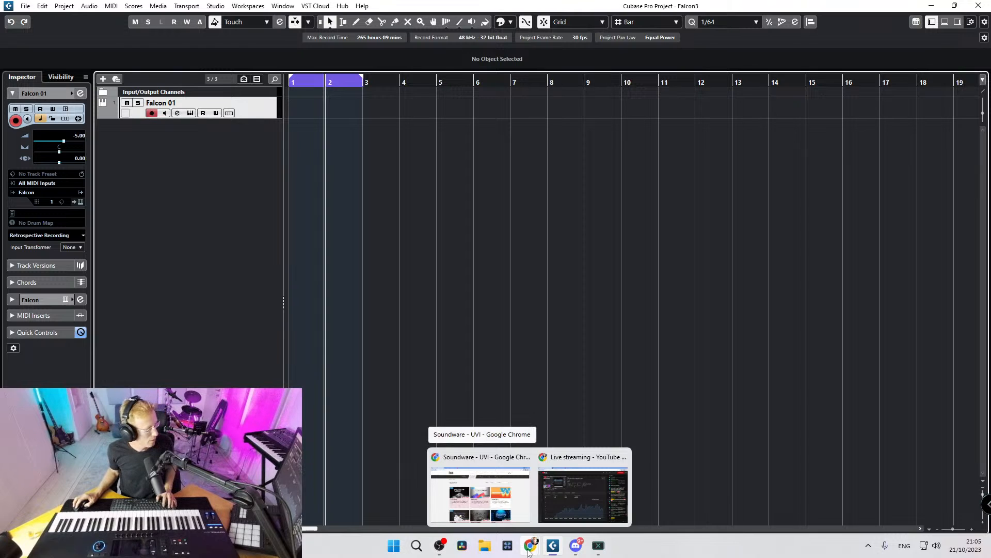
{"action": "left_click", "coordinate": [495, 519]}
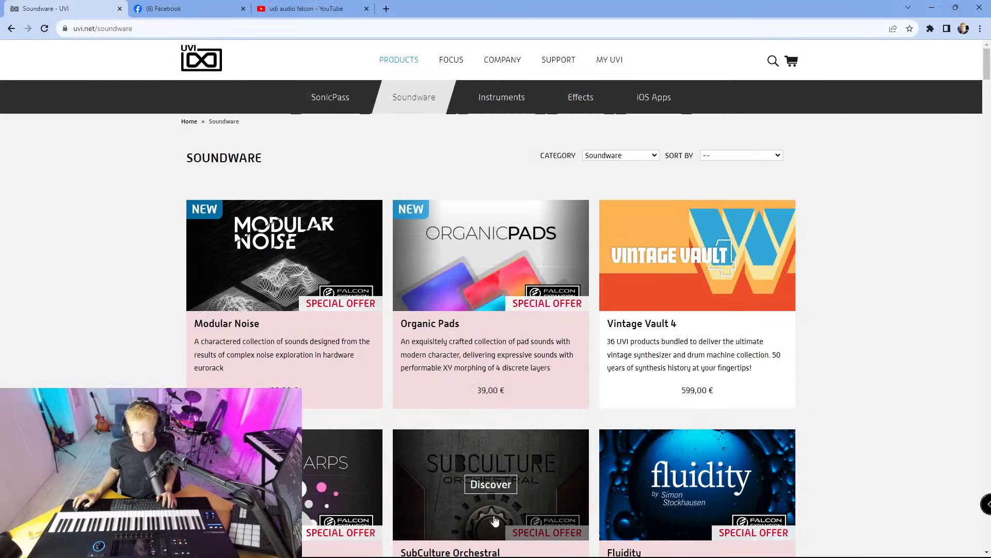
{"action": "left_click", "coordinate": [387, 9]}
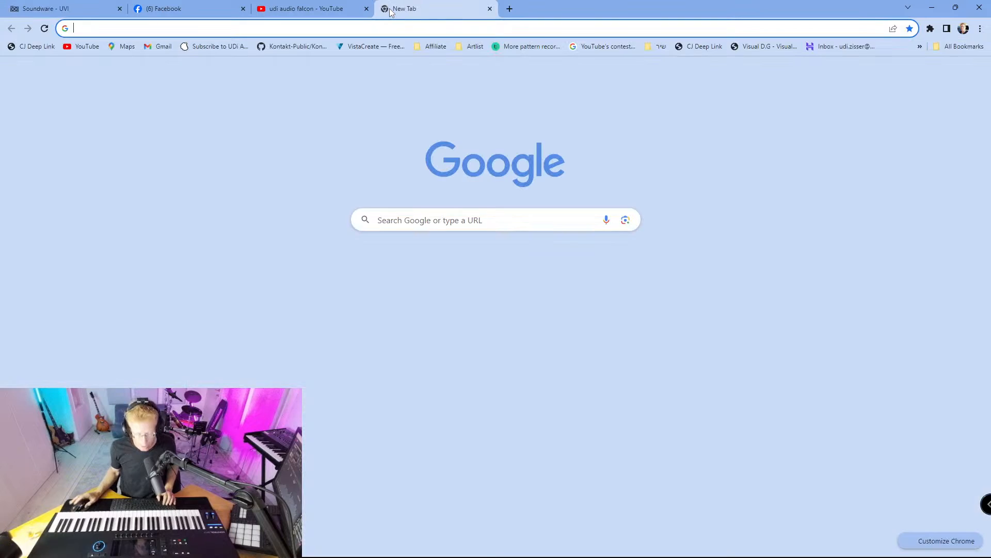
{"action": "type", "text": "udi"}
{"action": "key", "text": "Return"}
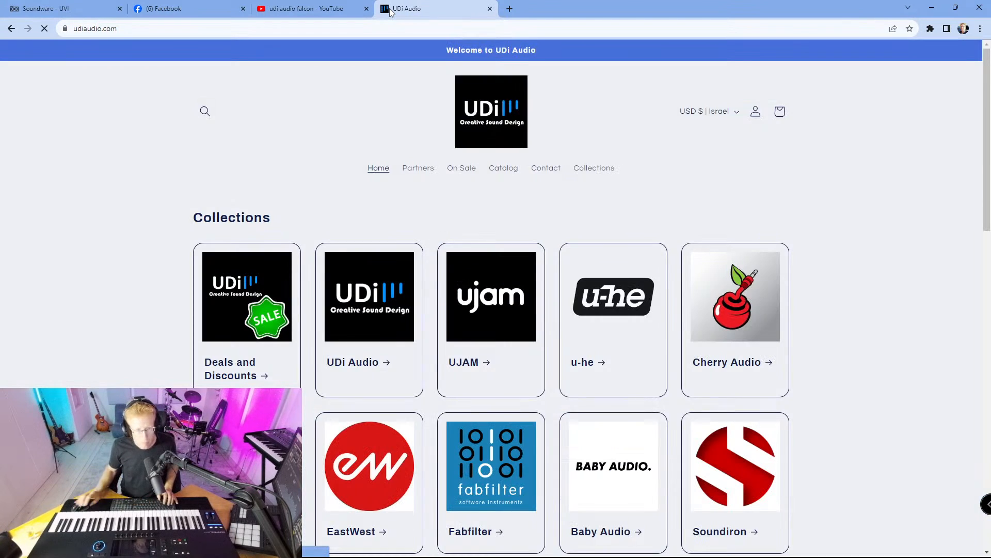
- Look over the store's home page, go to its full collections listing and open the Pianoteq collection
{"action": "scroll", "coordinate": [573, 282], "scroll_direction": "down", "scroll_amount": 7}
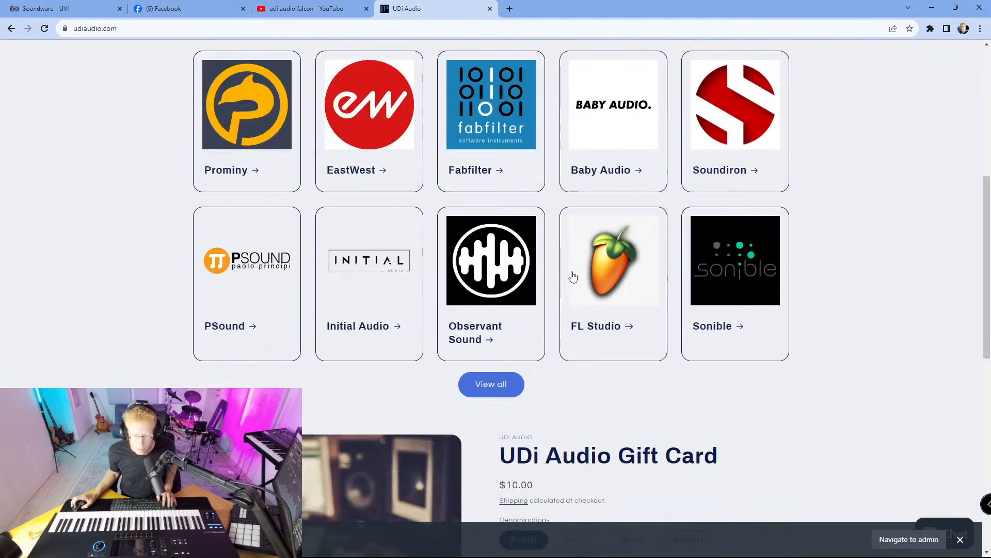
{"action": "scroll", "coordinate": [628, 144], "scroll_direction": "up", "scroll_amount": 7}
{"action": "left_click", "coordinate": [597, 181]}
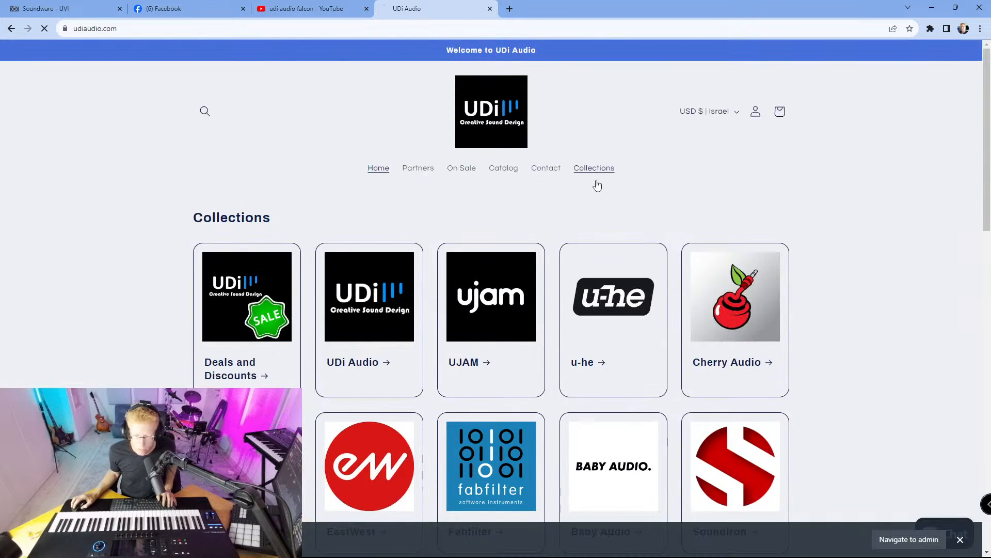
{"action": "scroll", "coordinate": [500, 209], "scroll_direction": "down", "scroll_amount": 14}
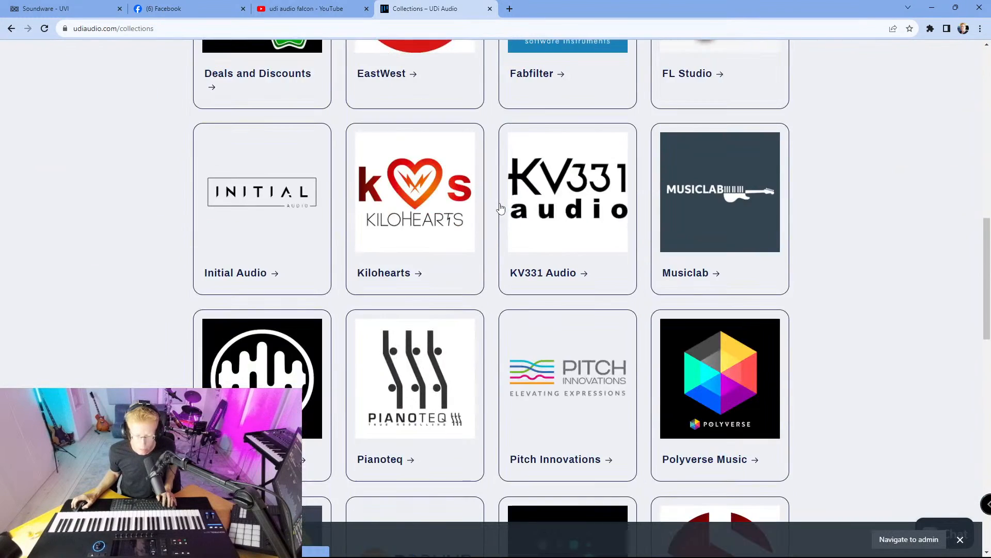
{"action": "scroll", "coordinate": [496, 212], "scroll_direction": "down", "scroll_amount": 1}
{"action": "left_click", "coordinate": [431, 309]}
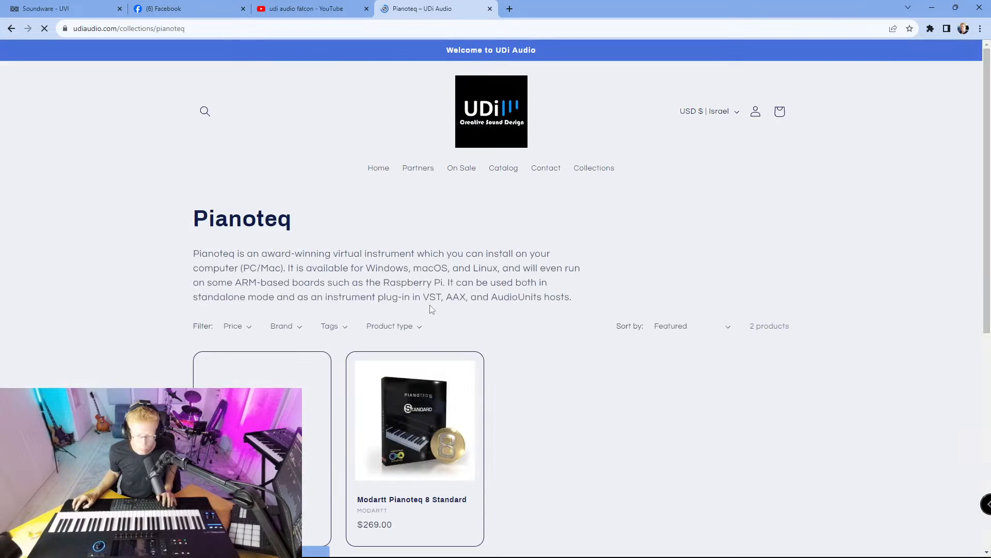
- Open the Modartt Pianoteq 8 Pro product page and read through its description
{"action": "scroll", "coordinate": [292, 235], "scroll_direction": "down", "scroll_amount": 3}
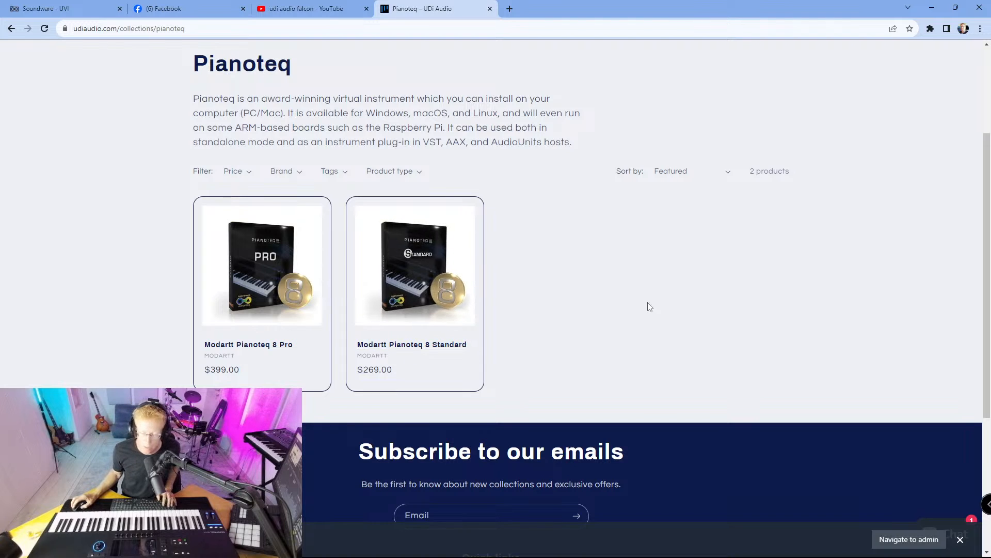
{"action": "left_click", "coordinate": [265, 247]}
{"action": "scroll", "coordinate": [549, 196], "scroll_direction": "down", "scroll_amount": 5}
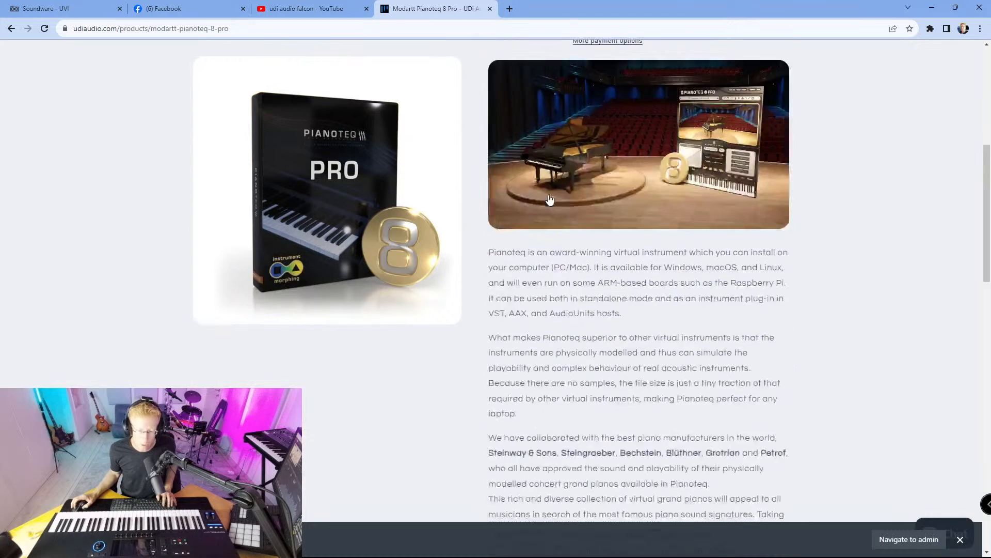
- Look over the rest of the Pianoteq 8 Pro product page and switch back to Cubase
{"action": "scroll", "coordinate": [549, 199], "scroll_direction": "down", "scroll_amount": 2}
{"action": "scroll", "coordinate": [547, 188], "scroll_direction": "up", "scroll_amount": 6}
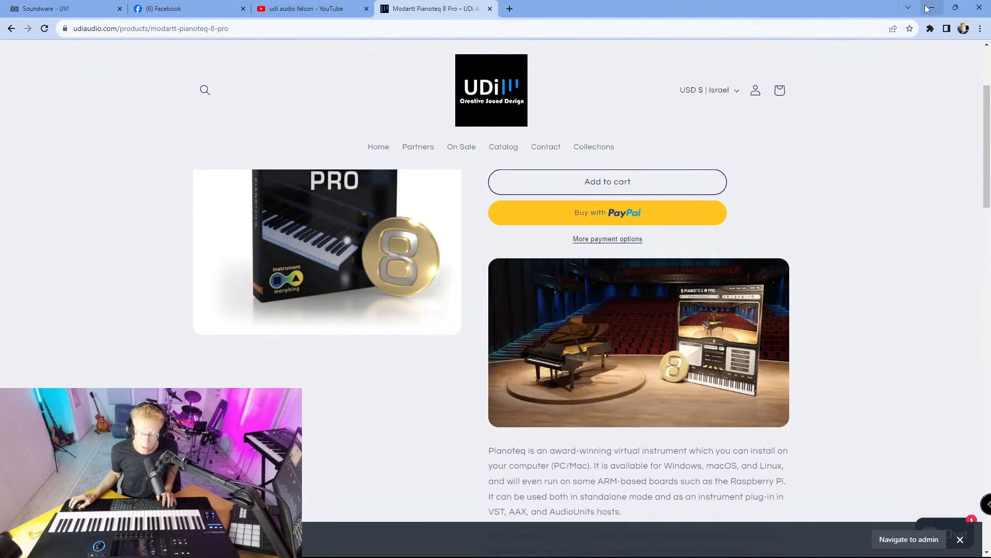
{"action": "left_click", "coordinate": [929, 8]}
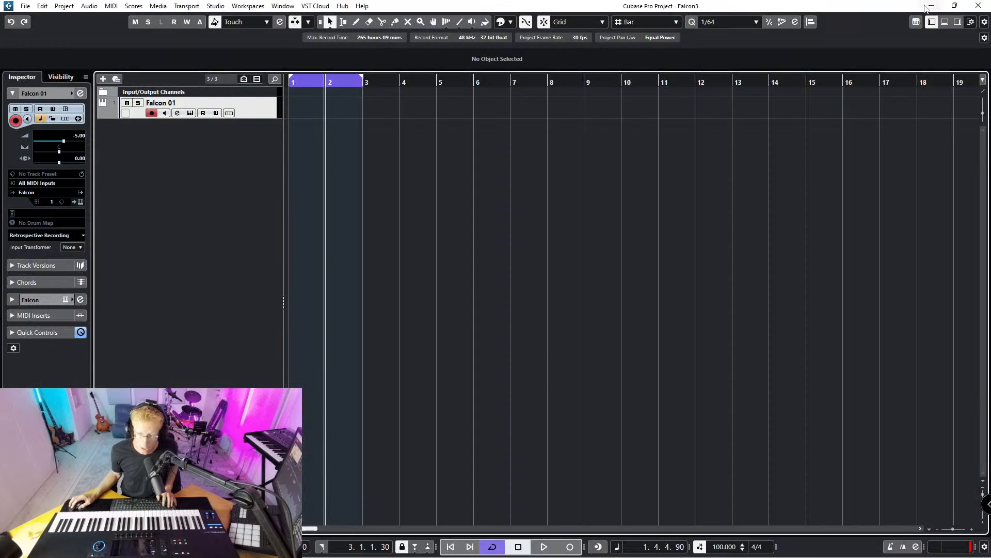
- Add an instrument track using Modartt's Pianoteq 8, finding the plug-in with the search term "piano"
{"action": "right_click", "coordinate": [185, 150]}
{"action": "left_click", "coordinate": [213, 165]}
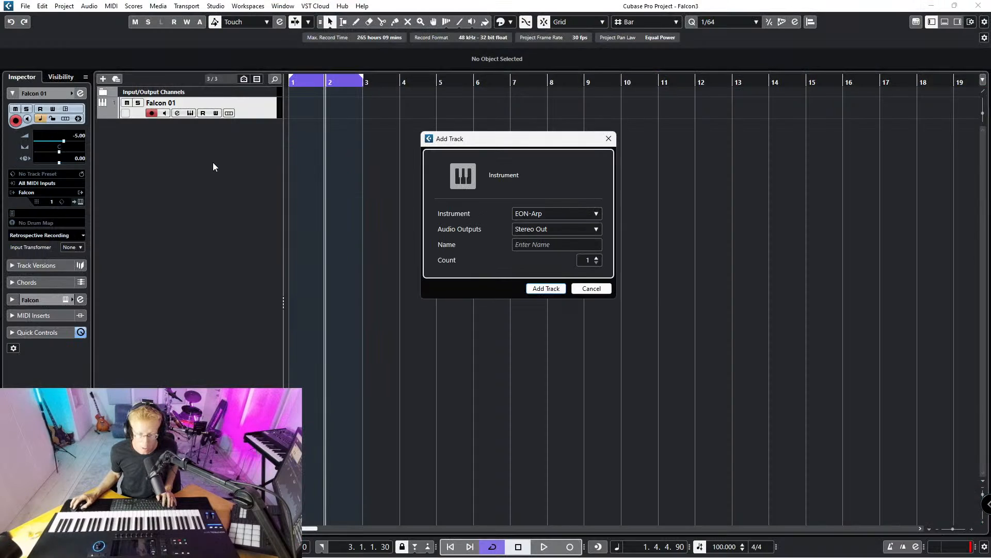
{"action": "left_click", "coordinate": [513, 213]}
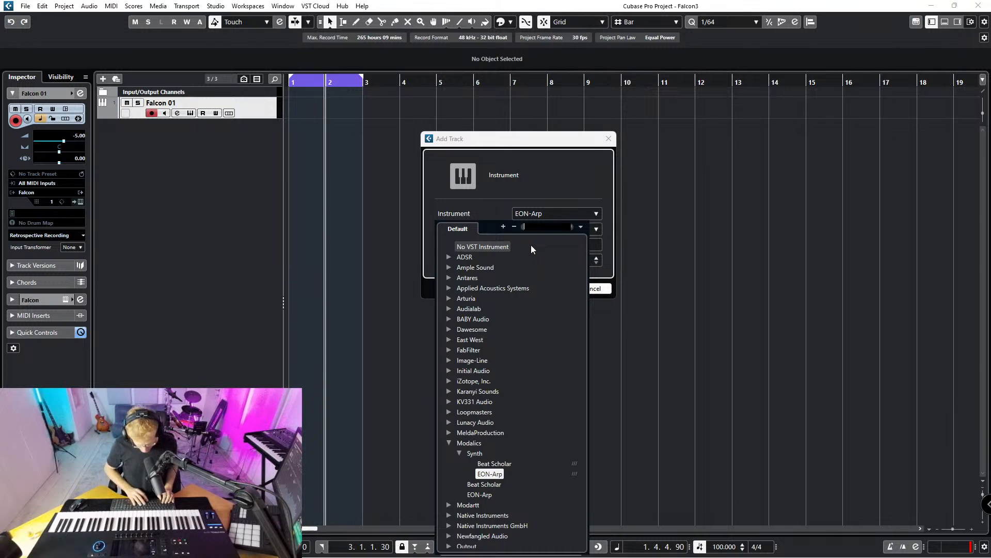
{"action": "type", "text": "piano"}
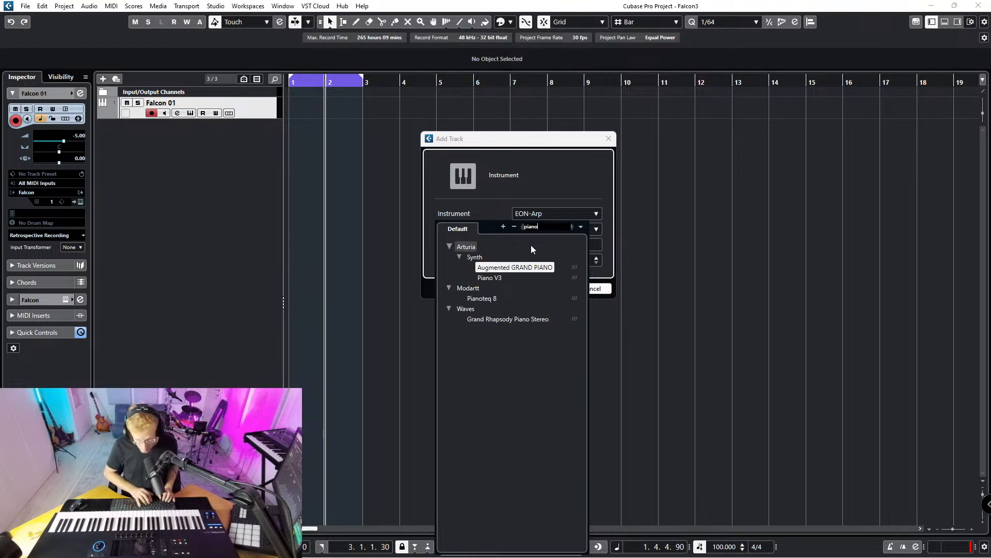
{"action": "left_click", "coordinate": [478, 298]}
{"action": "left_click", "coordinate": [559, 288]}
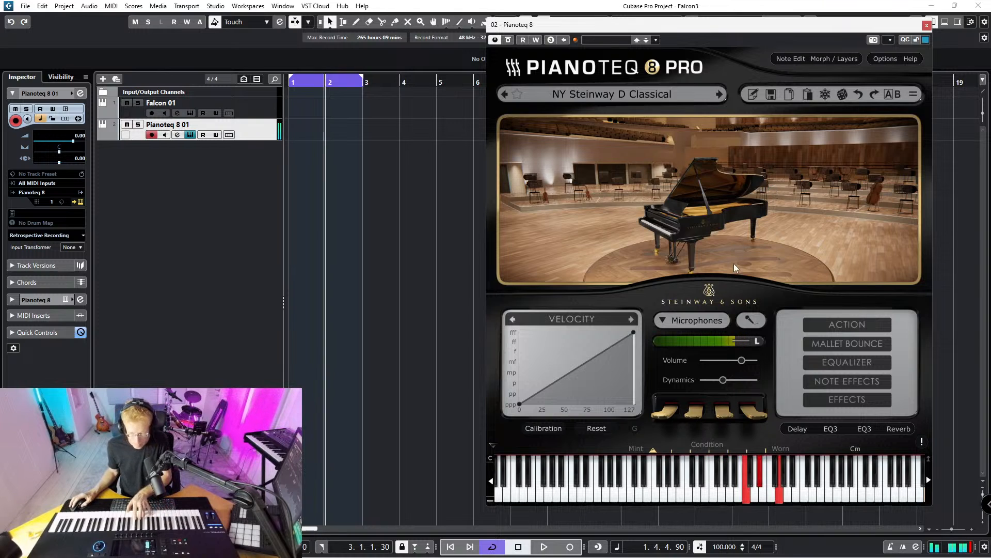
- Switch to Chrome and go from the YouTube search results to the signed-in account's own channel page
{"action": "left_click", "coordinate": [531, 551]}
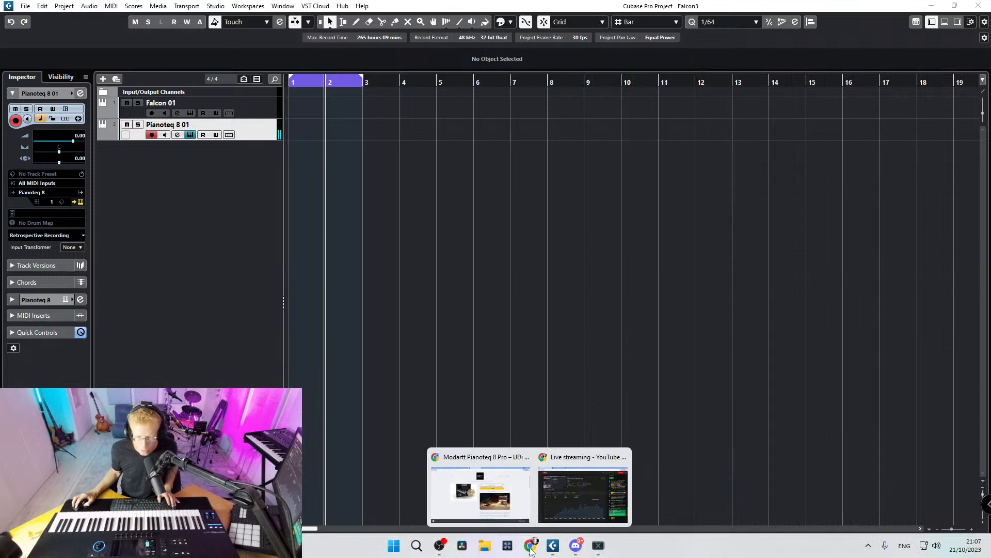
{"action": "left_click", "coordinate": [464, 490]}
{"action": "left_click", "coordinate": [309, 5]}
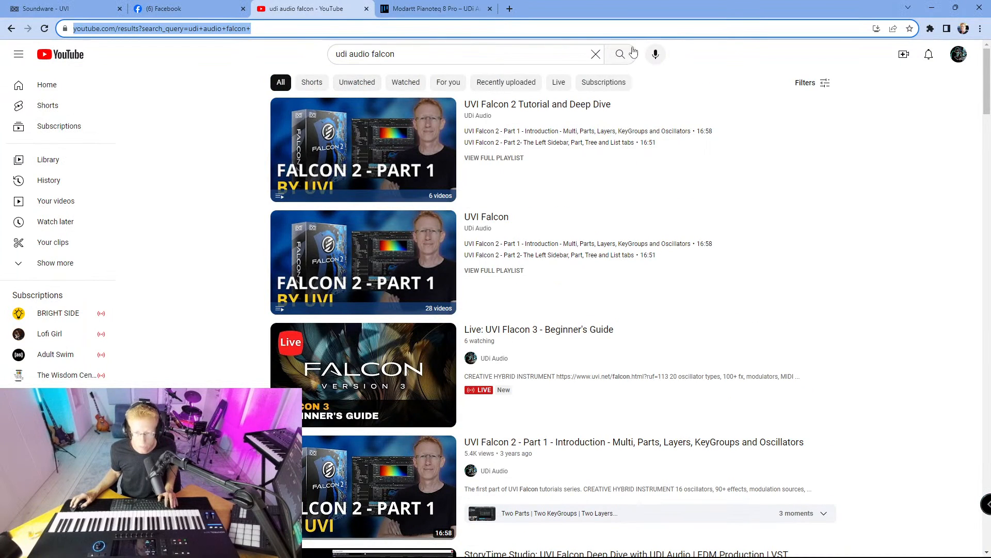
{"action": "left_click", "coordinate": [596, 54]}
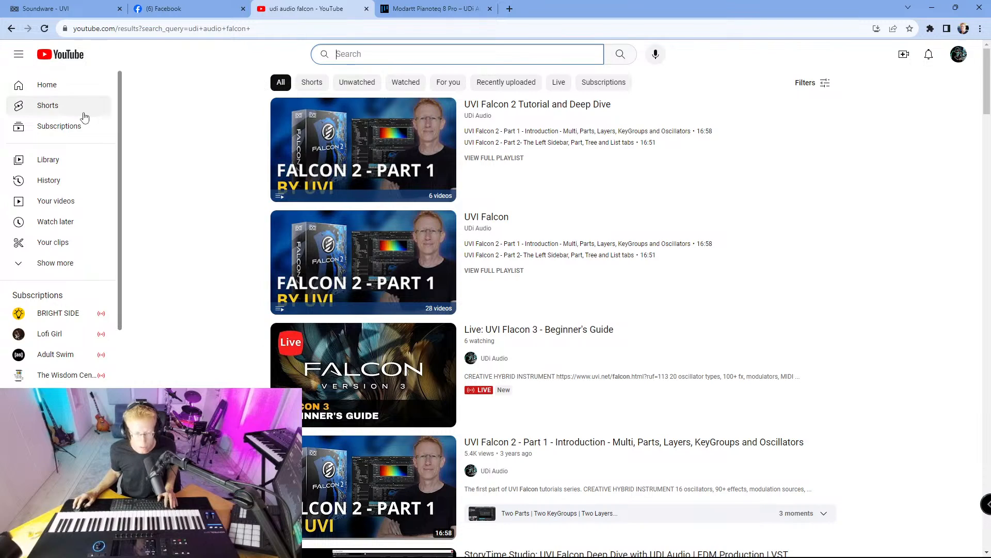
{"action": "left_click", "coordinate": [960, 58]}
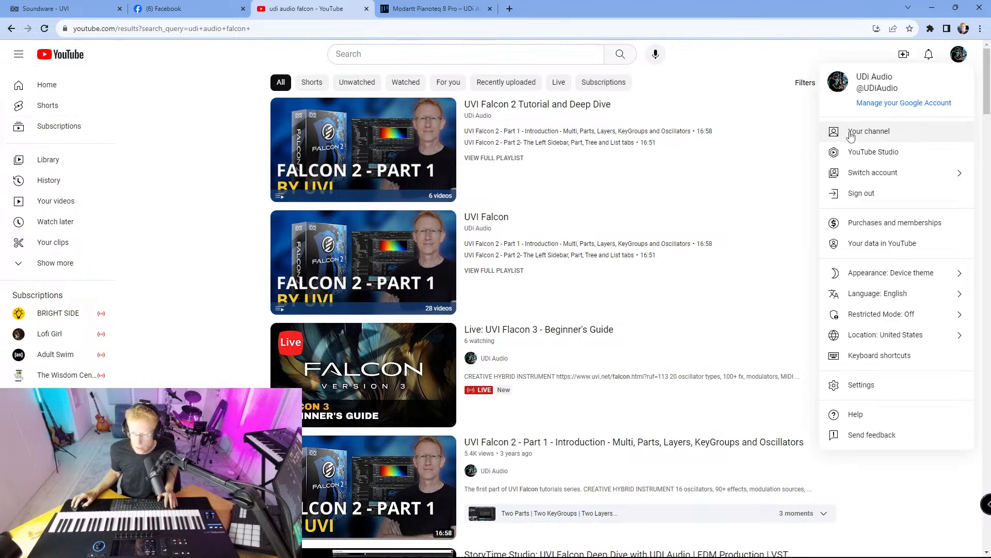
{"action": "left_click", "coordinate": [877, 135]}
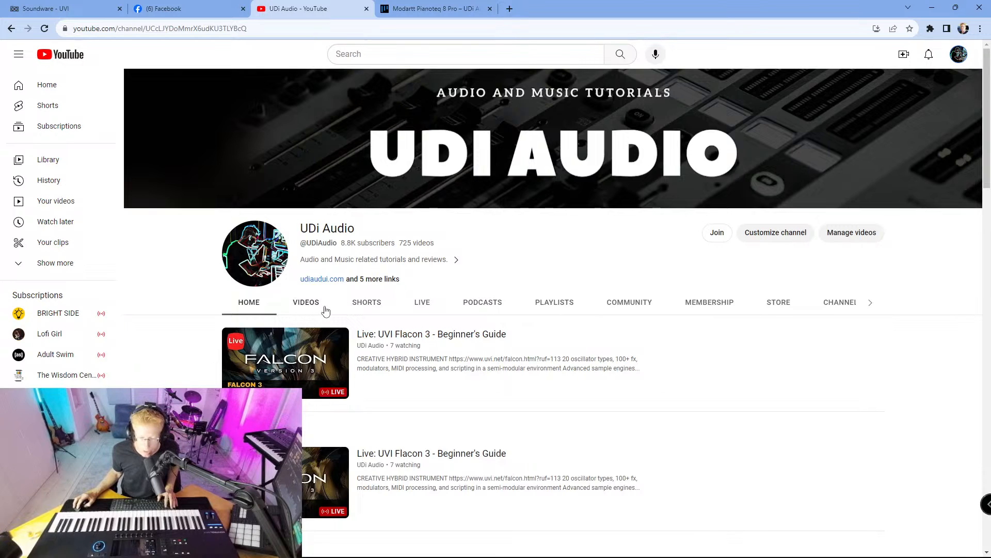
- View the channel's membership offer, read through the perks of the VST1 level and close it
{"action": "left_click", "coordinate": [717, 232]}
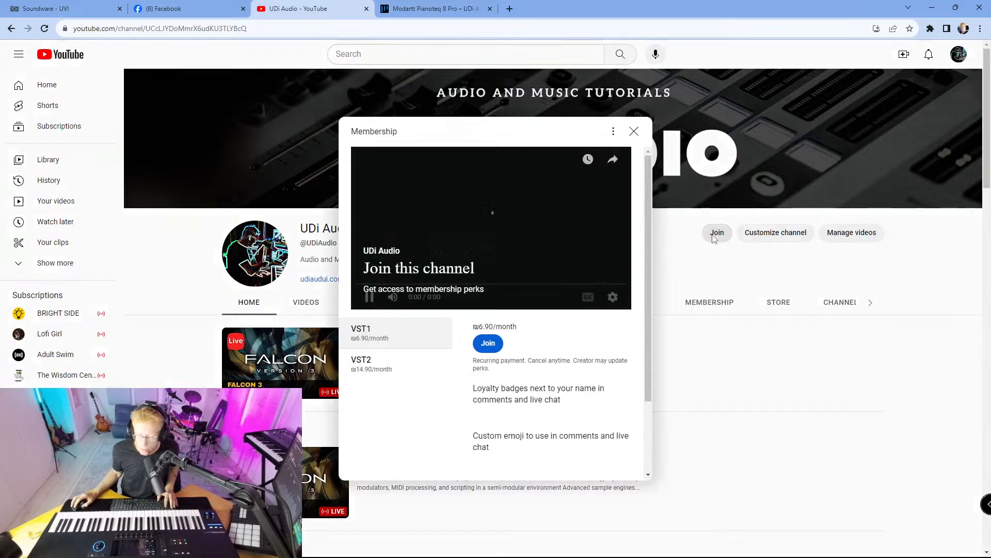
{"action": "scroll", "coordinate": [540, 395], "scroll_direction": "down", "scroll_amount": 3}
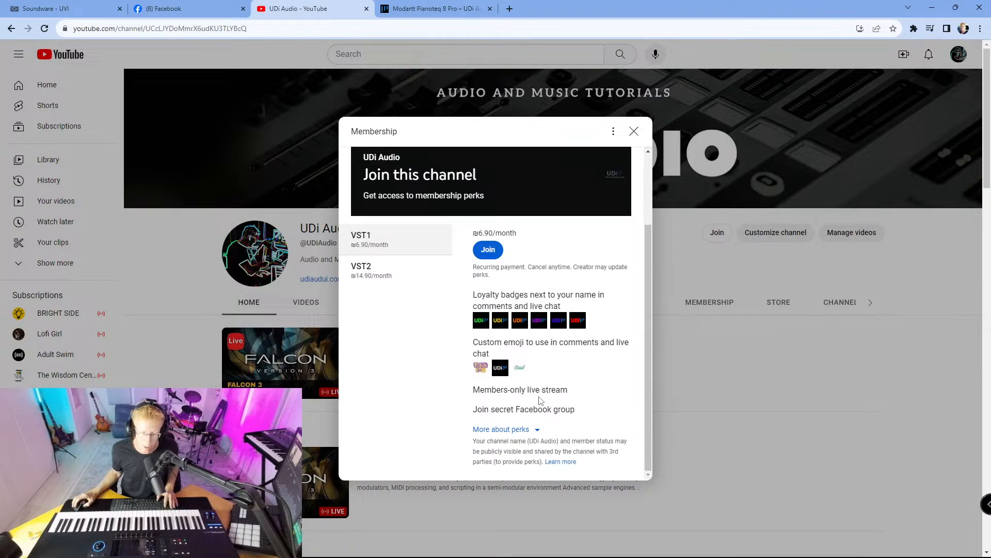
{"action": "scroll", "coordinate": [540, 396], "scroll_direction": "up", "scroll_amount": 3}
{"action": "left_click", "coordinate": [634, 131]}
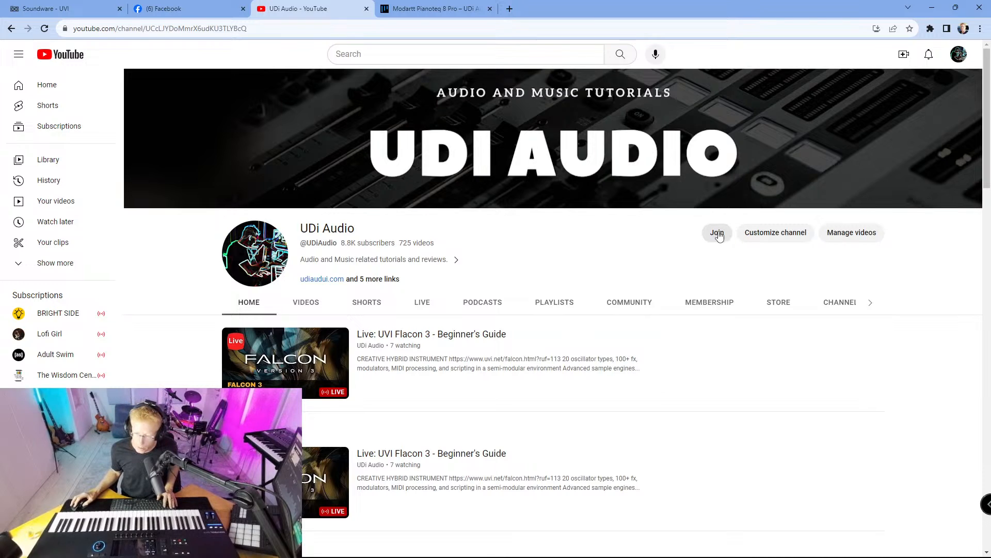
- Browse the channel's published community posts down to the older ones and return to the start of the page
{"action": "left_click", "coordinate": [623, 306]}
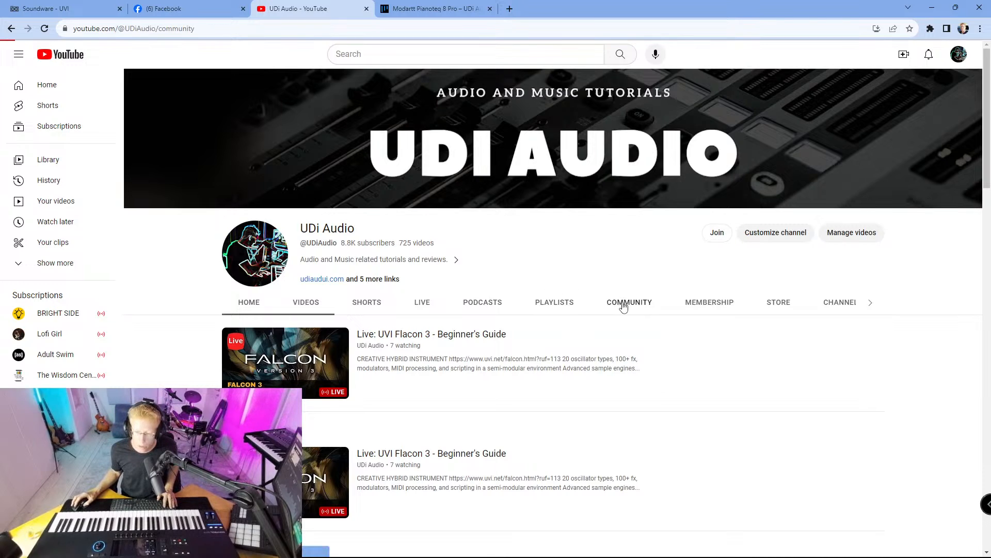
{"action": "scroll", "coordinate": [434, 391], "scroll_direction": "down", "scroll_amount": 9}
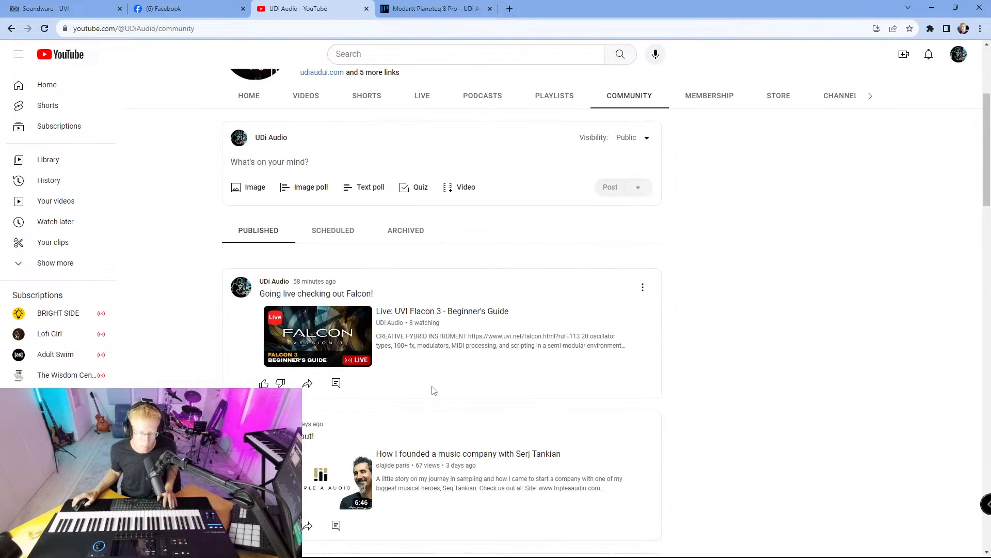
{"action": "scroll", "coordinate": [433, 391], "scroll_direction": "down", "scroll_amount": 15}
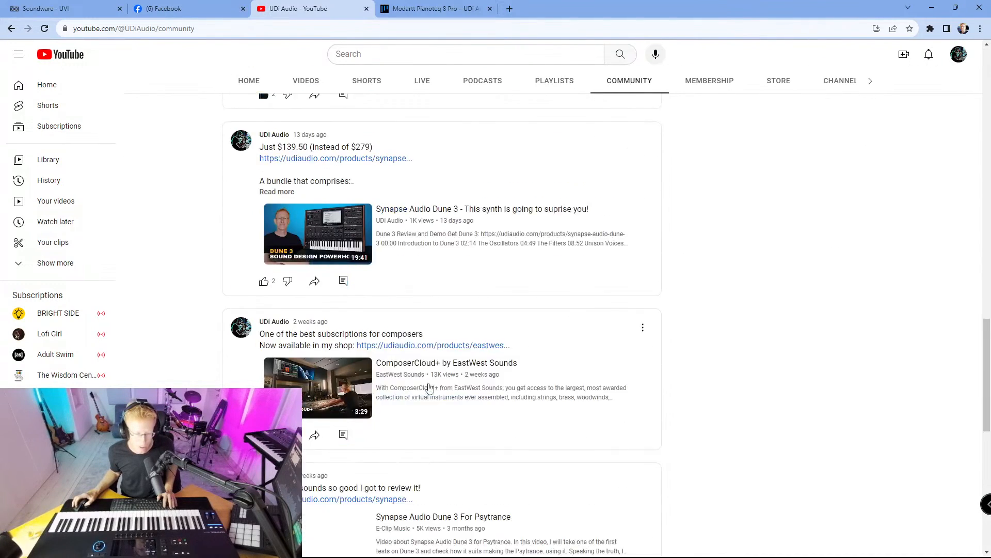
{"action": "scroll", "coordinate": [430, 388], "scroll_direction": "down", "scroll_amount": 2}
{"action": "scroll", "coordinate": [430, 387], "scroll_direction": "up", "scroll_amount": 5}
{"action": "scroll", "coordinate": [430, 387], "scroll_direction": "down", "scroll_amount": 8}
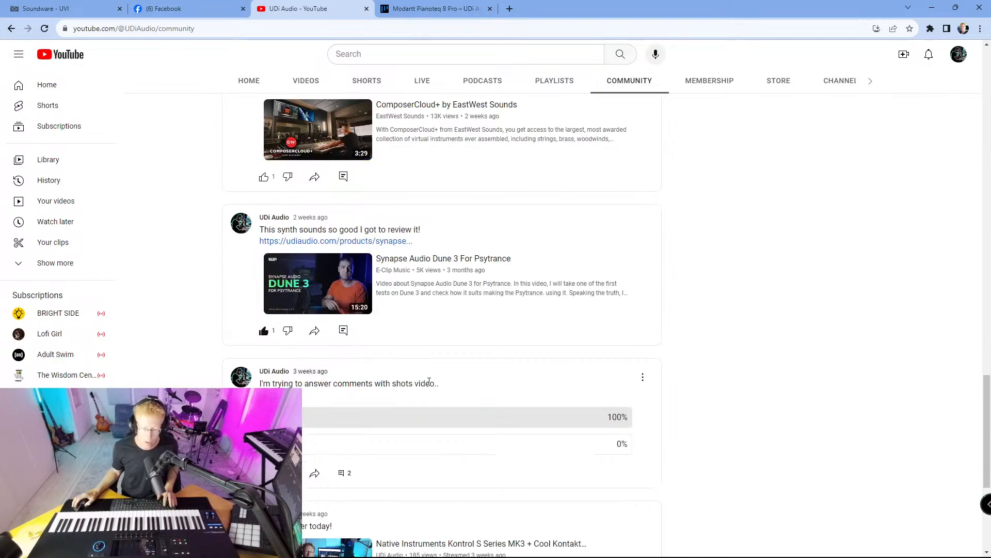
{"action": "scroll", "coordinate": [430, 386], "scroll_direction": "up", "scroll_amount": 3}
{"action": "scroll", "coordinate": [309, 327], "scroll_direction": "down", "scroll_amount": 12}
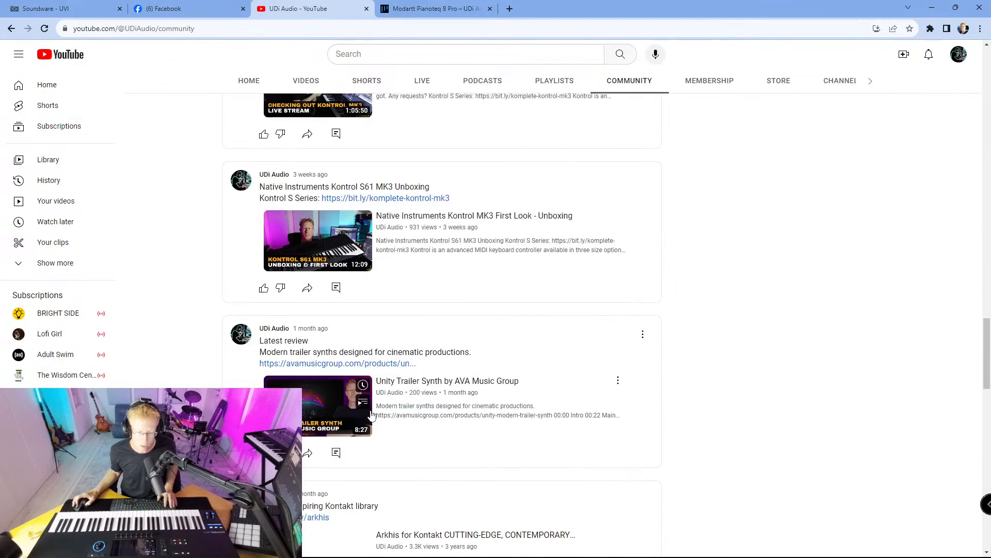
{"action": "scroll", "coordinate": [374, 403], "scroll_direction": "up", "scroll_amount": 20}
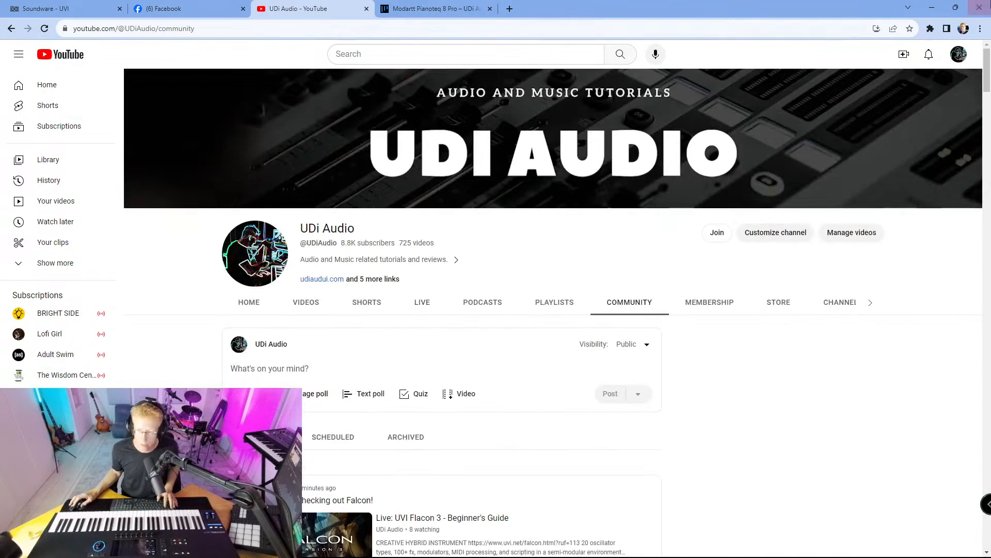
- Switch back to Cubase and look over Pianoteq's list of instruments and presets, closing it without loading another one
{"action": "left_click", "coordinate": [938, 7]}
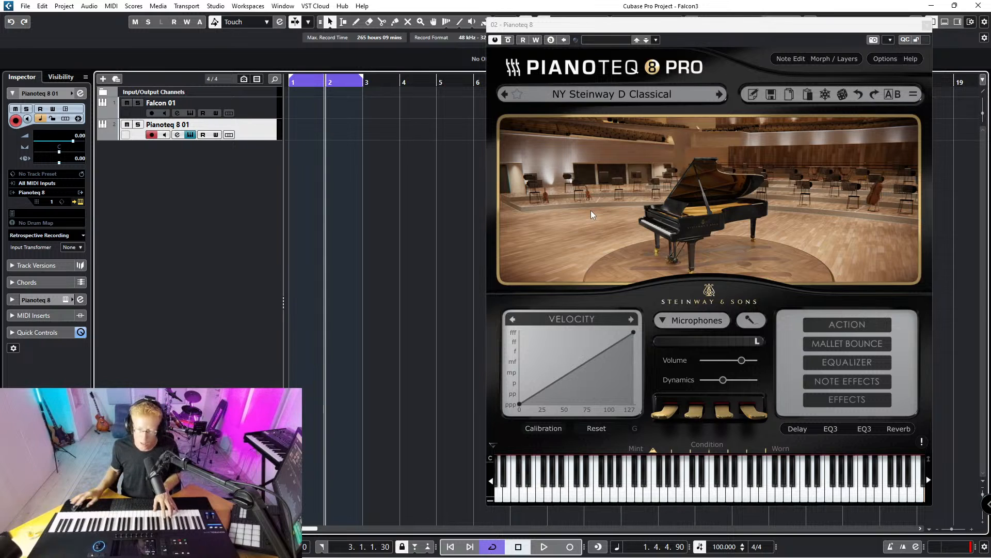
{"action": "left_click", "coordinate": [610, 96]}
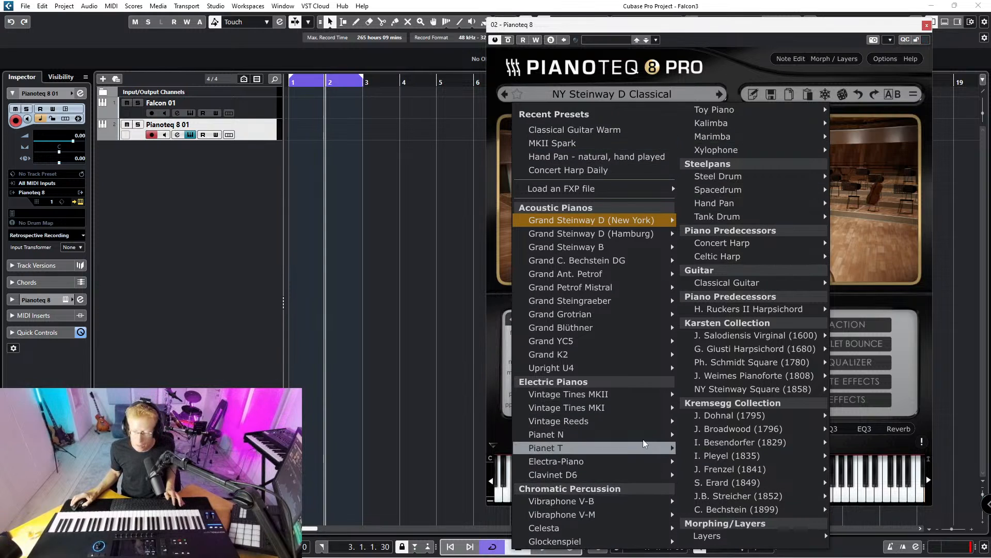
{"action": "mouse_move", "coordinate": [540, 193]}
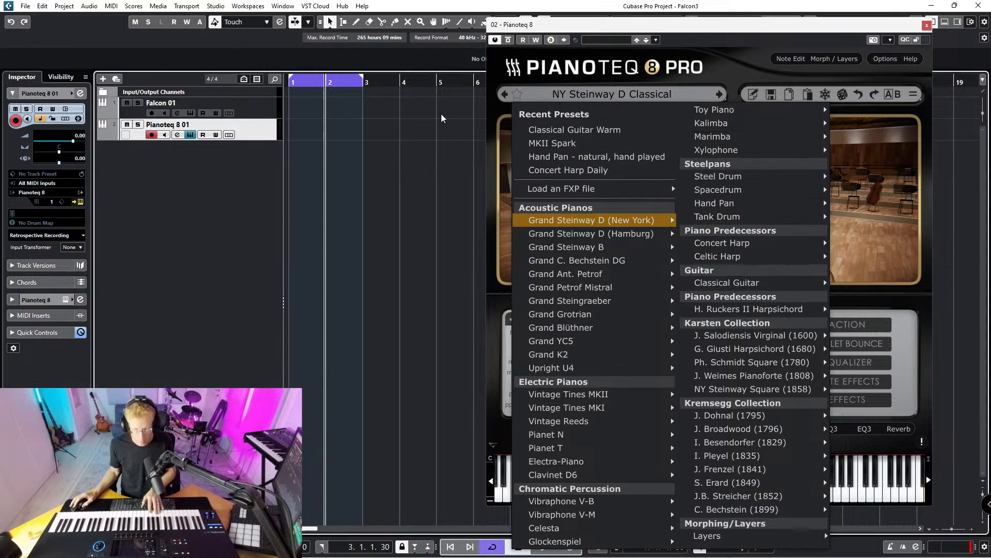
{"action": "left_click", "coordinate": [596, 97]}
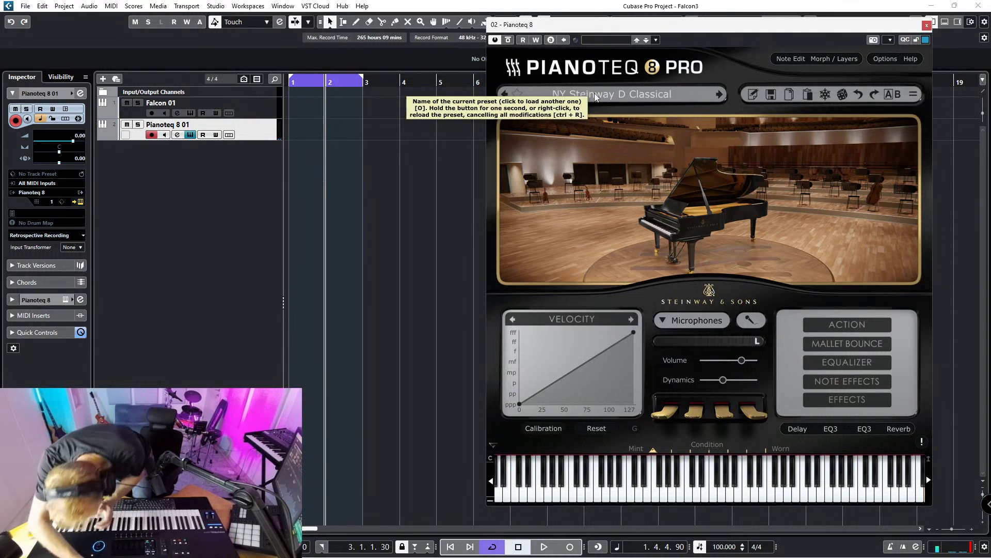
- Mute the Pianoteq 8 01 track and unmute it again
{"action": "key", "text": "m"}
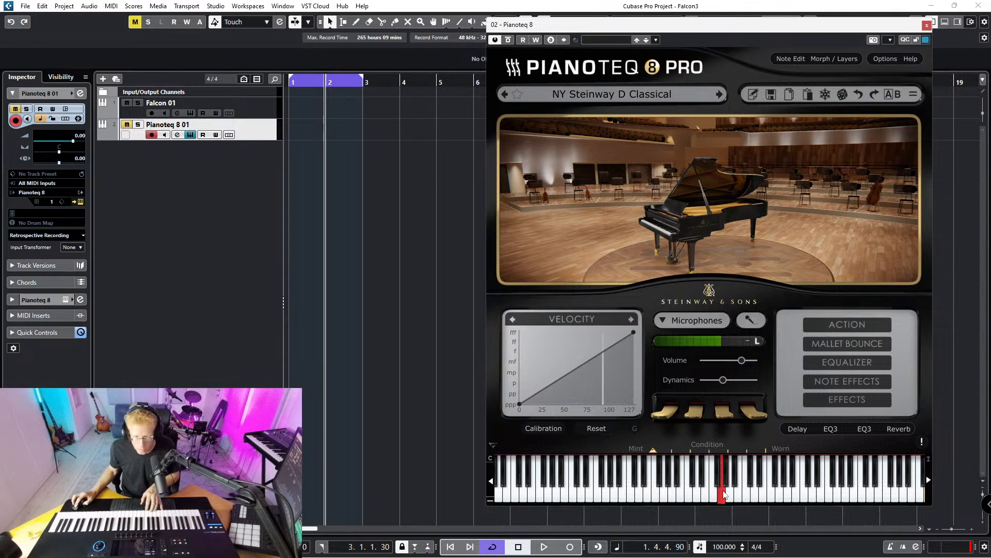
{"action": "left_click", "coordinate": [127, 125]}
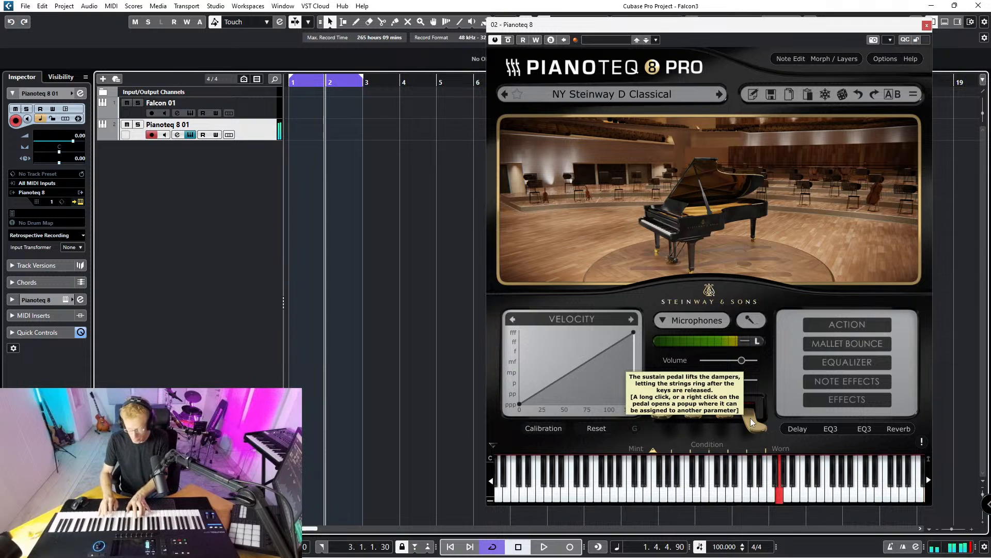
- Load the Grotrian Prelude preset from Pianoteq's Grand Grotrian acoustic piano
{"action": "left_click", "coordinate": [621, 94]}
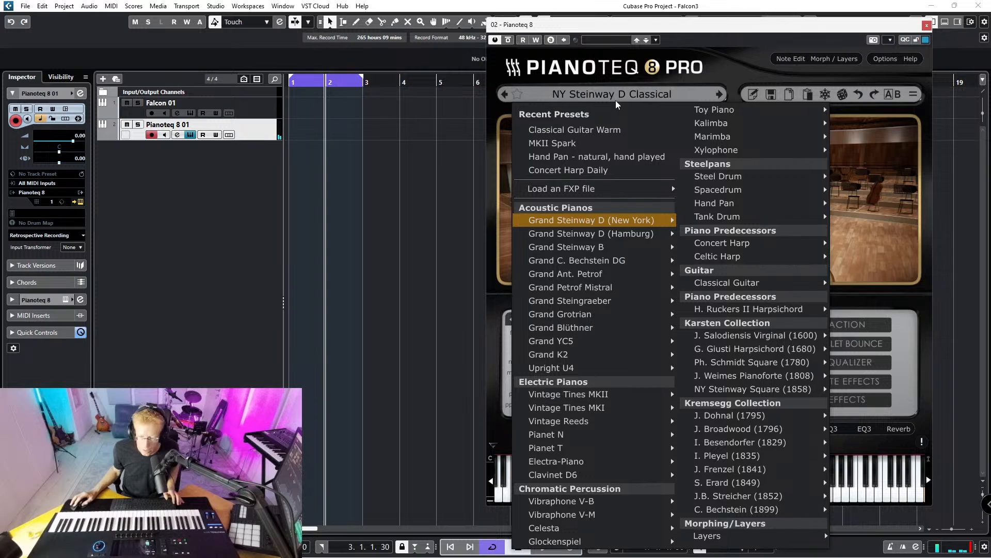
{"action": "mouse_move", "coordinate": [626, 258]}
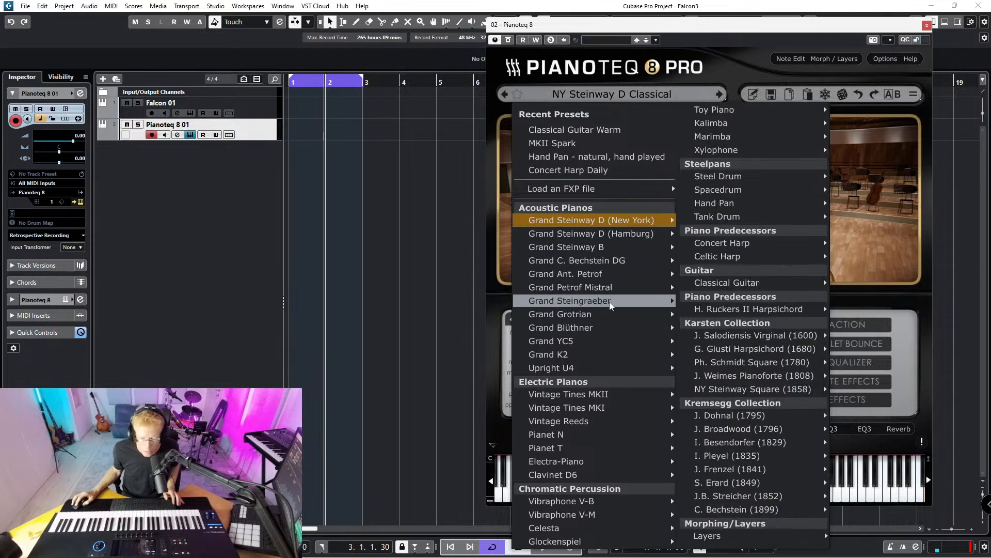
{"action": "mouse_move", "coordinate": [604, 306]}
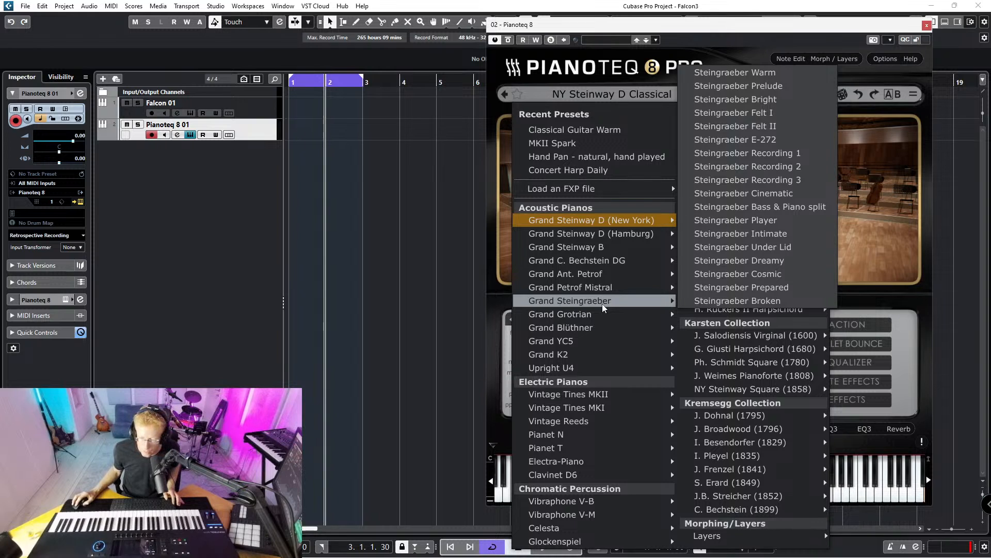
{"action": "left_click", "coordinate": [598, 313]}
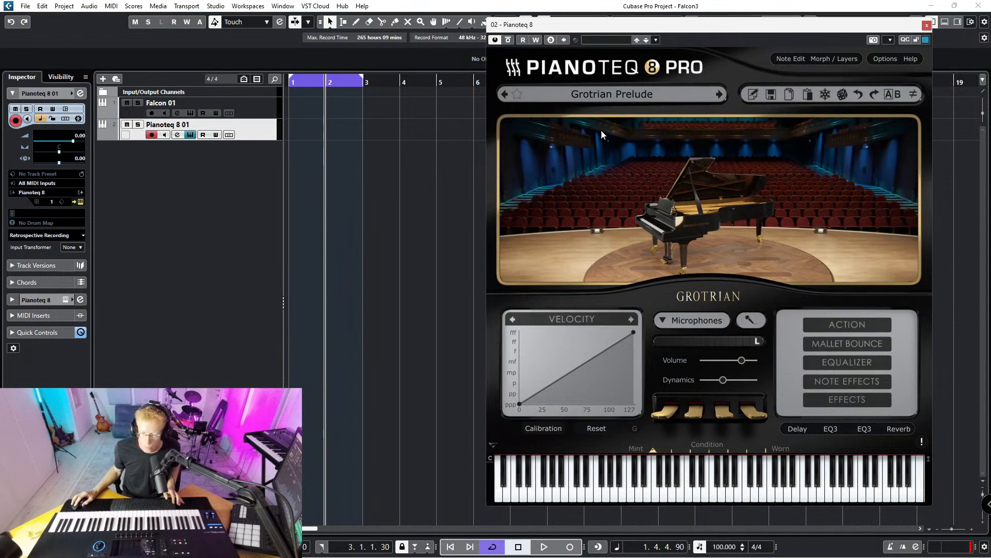
{"action": "left_click", "coordinate": [612, 96]}
{"action": "mouse_move", "coordinate": [603, 312]}
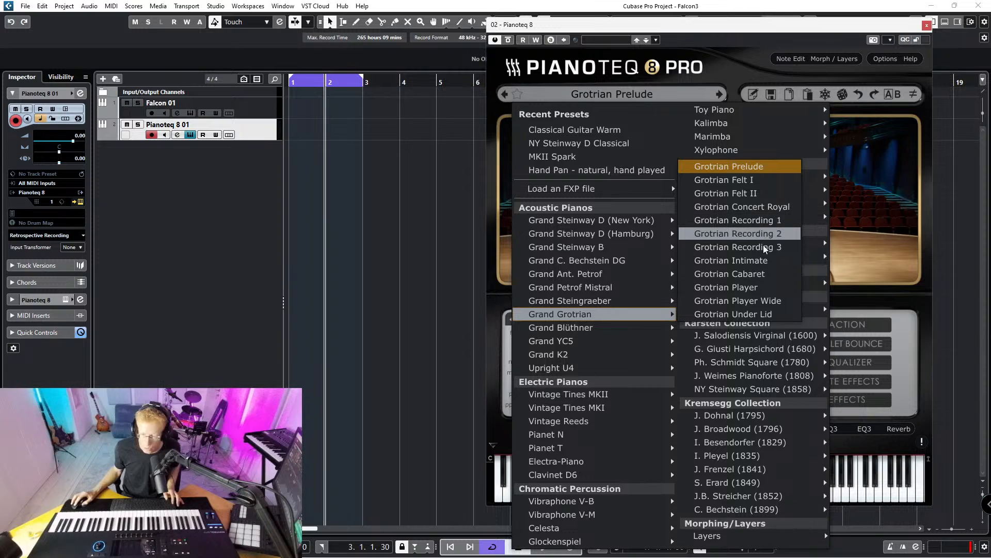
{"action": "left_click", "coordinate": [751, 166]}
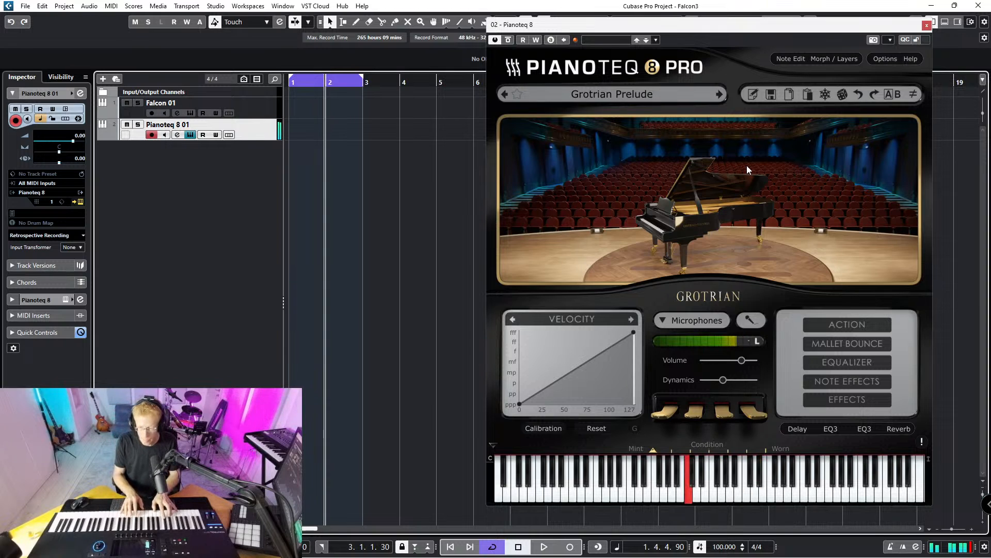
- Load the MKII Spark preset from Pianoteq's Vintage Tines MKII electric piano
{"action": "left_click", "coordinate": [625, 98]}
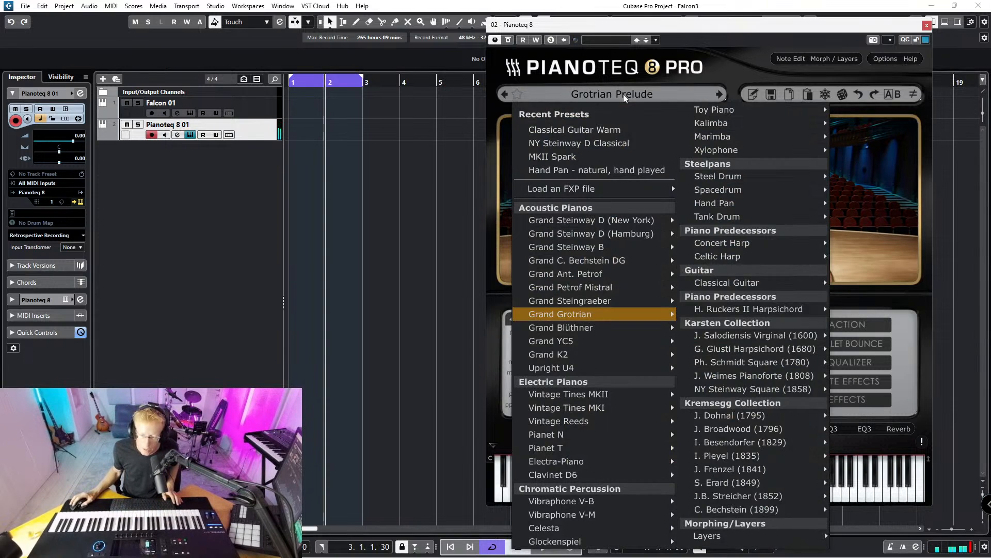
{"action": "mouse_move", "coordinate": [573, 395]}
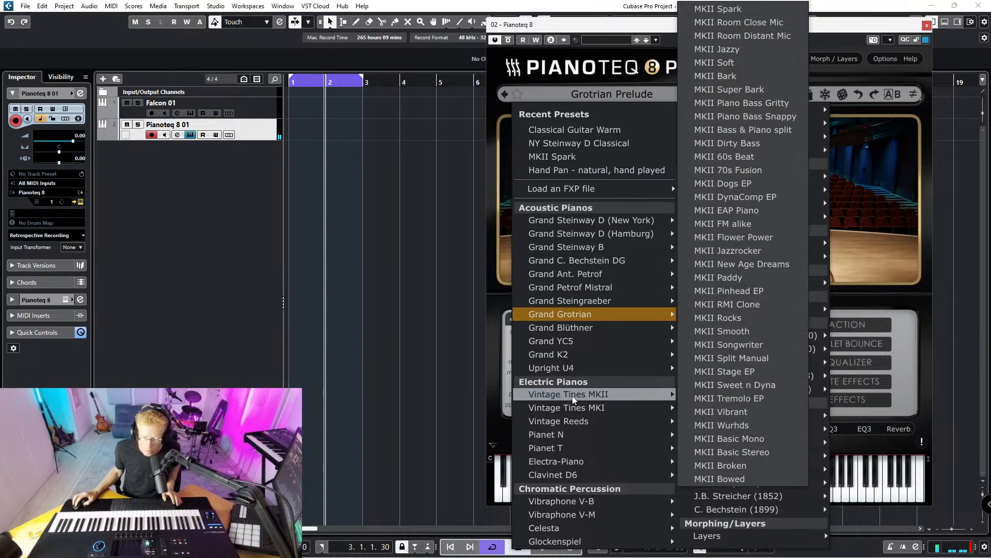
{"action": "left_click", "coordinate": [600, 393]}
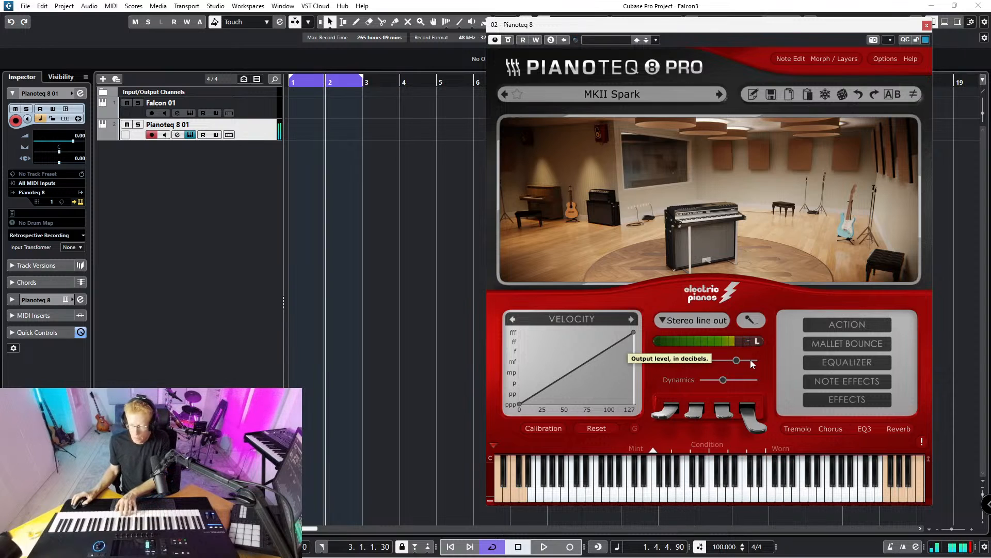
- Set the MKII Spark's mallet bounce initial delay to 176.17 ms and raise its attack envelope slightly
{"action": "left_click", "coordinate": [842, 329]}
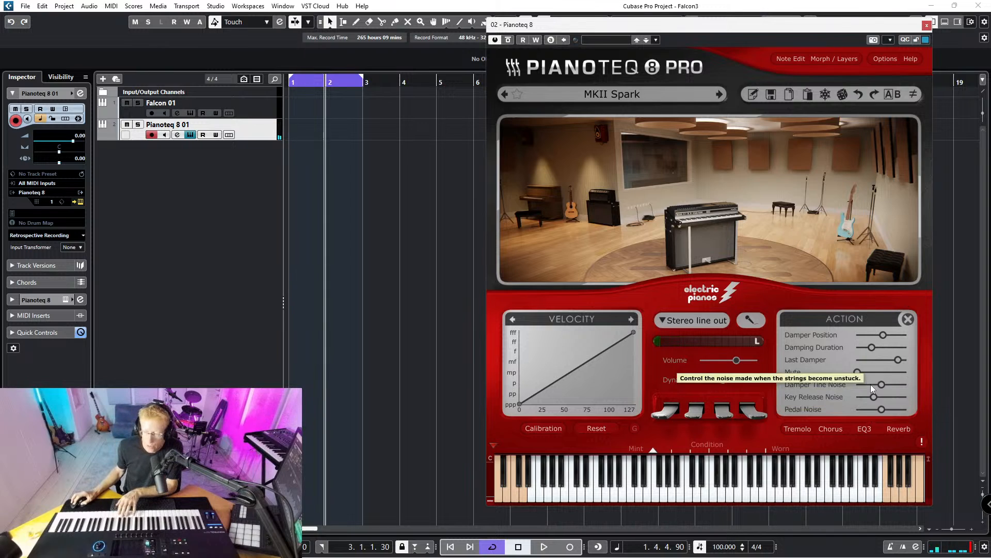
{"action": "left_click", "coordinate": [908, 319]}
{"action": "left_click", "coordinate": [849, 344]}
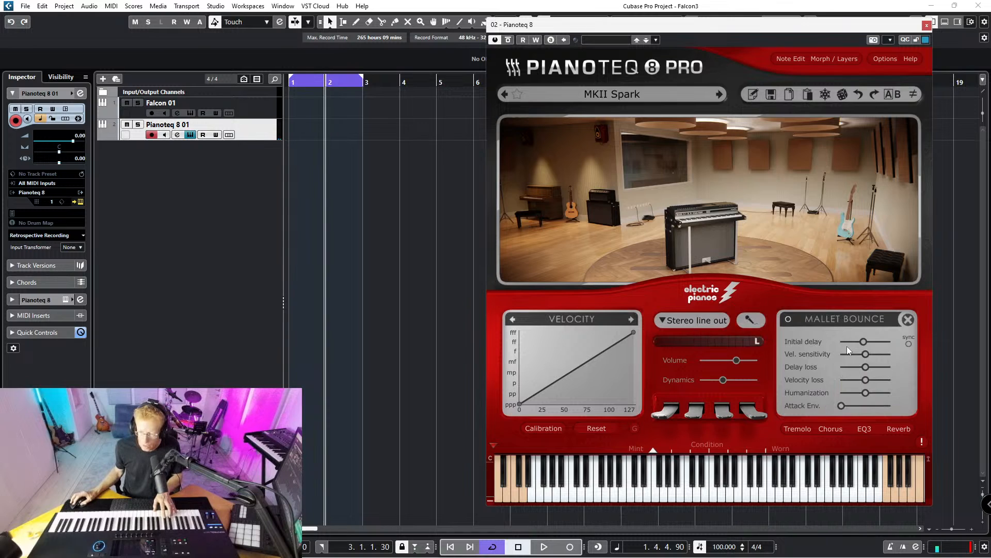
{"action": "left_click_drag", "start_coordinate": [866, 340], "coordinate": [886, 345]}
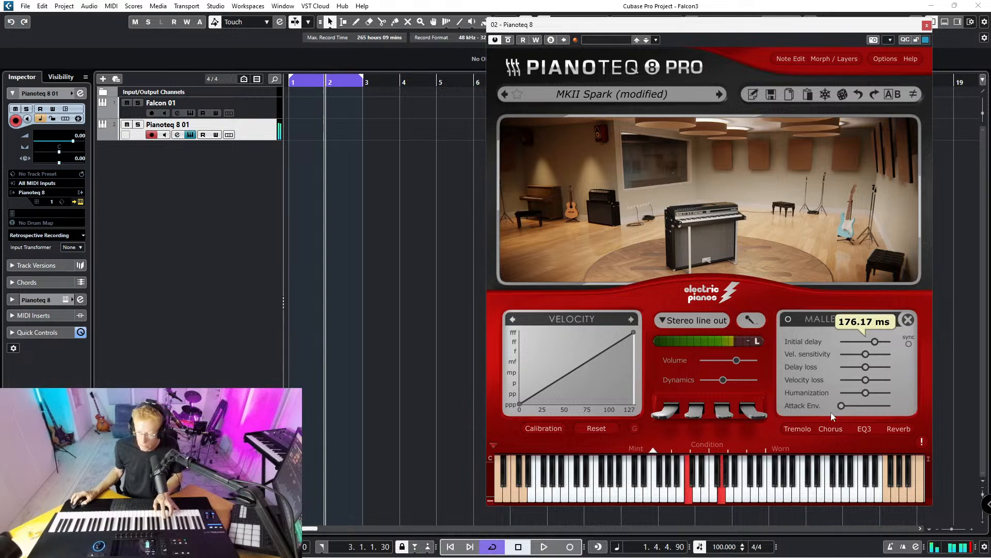
{"action": "left_click_drag", "start_coordinate": [843, 404], "coordinate": [897, 408]}
{"action": "left_click_drag", "start_coordinate": [894, 408], "coordinate": [860, 404]}
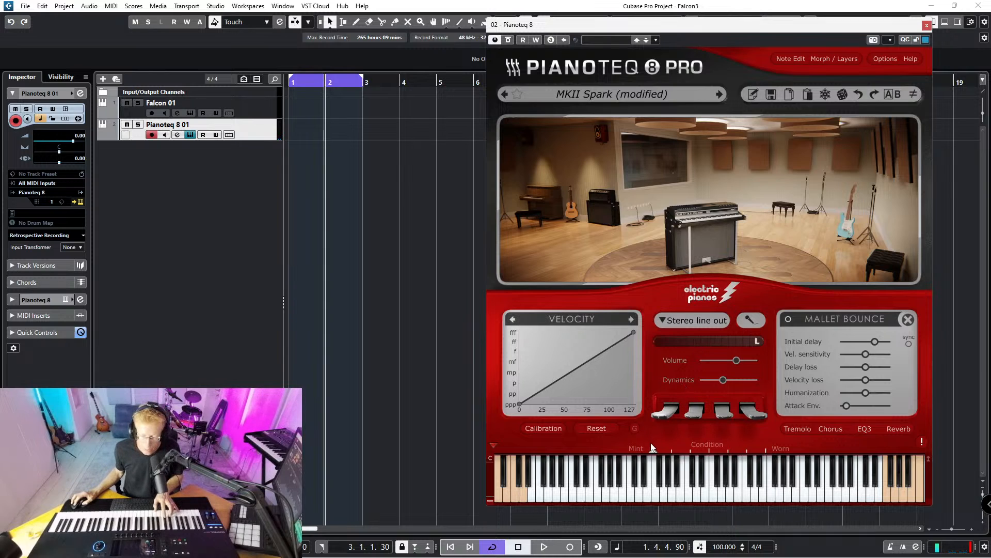
- Wear the electric piano's condition to 5.36
{"action": "left_click_drag", "start_coordinate": [654, 451], "coordinate": [821, 448]}
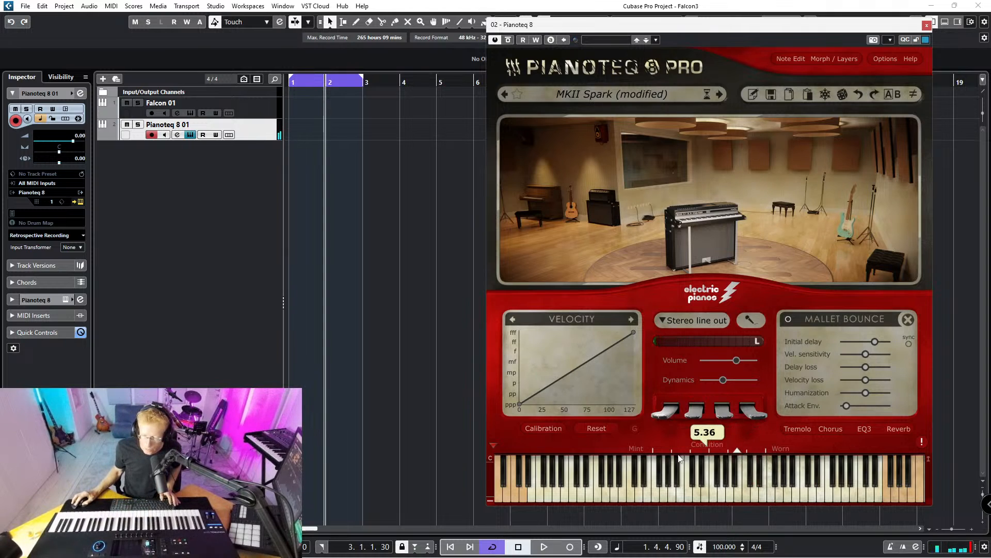
- Switch to the Classical Guitar Warm preset and replace it with Classical Guitar Arpeggio
{"action": "left_click", "coordinate": [605, 97]}
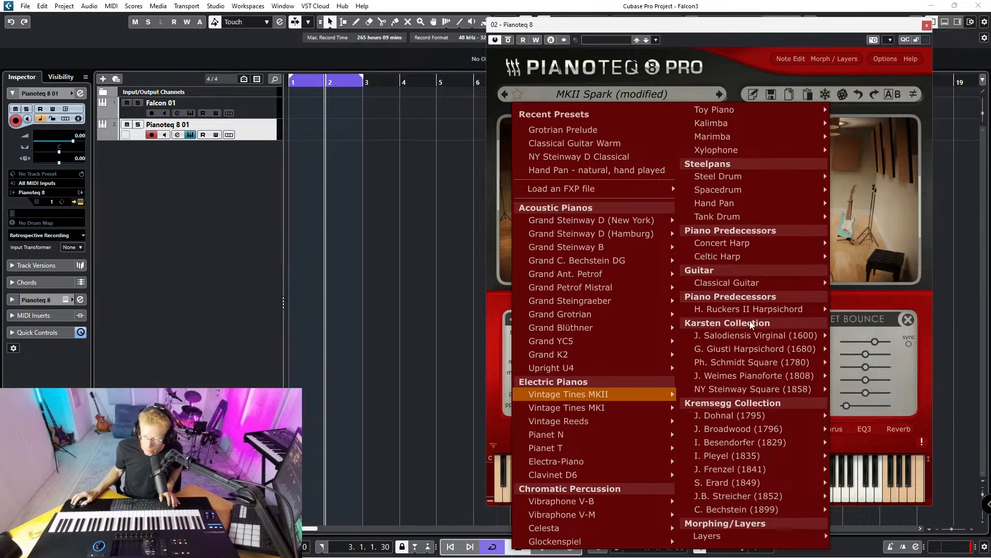
{"action": "left_click", "coordinate": [746, 283]}
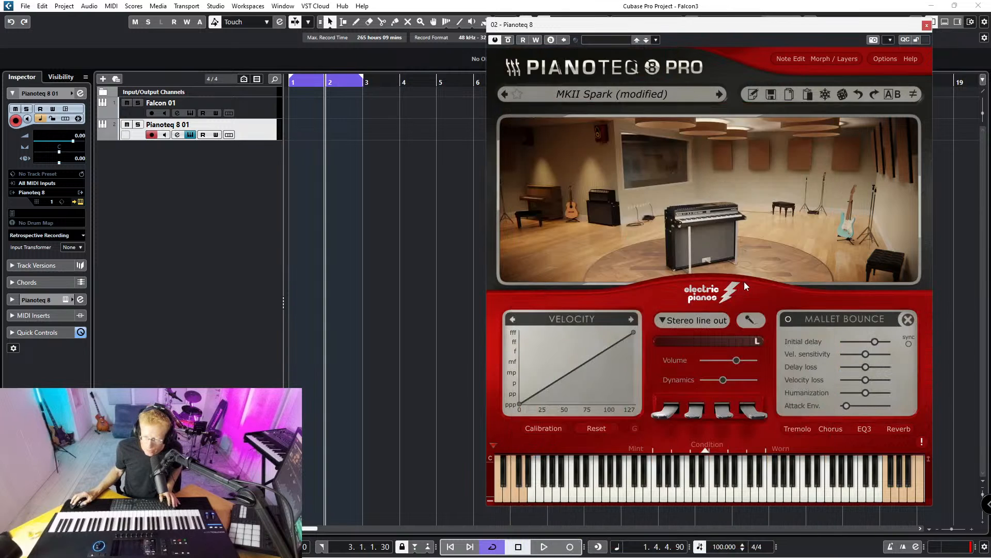
{"action": "left_click", "coordinate": [612, 93]}
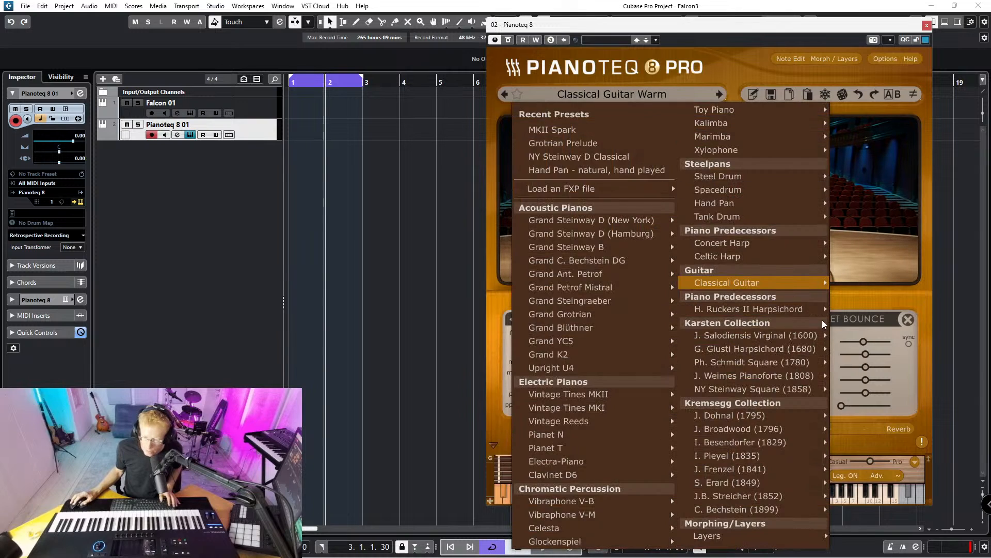
{"action": "mouse_move", "coordinate": [751, 283]}
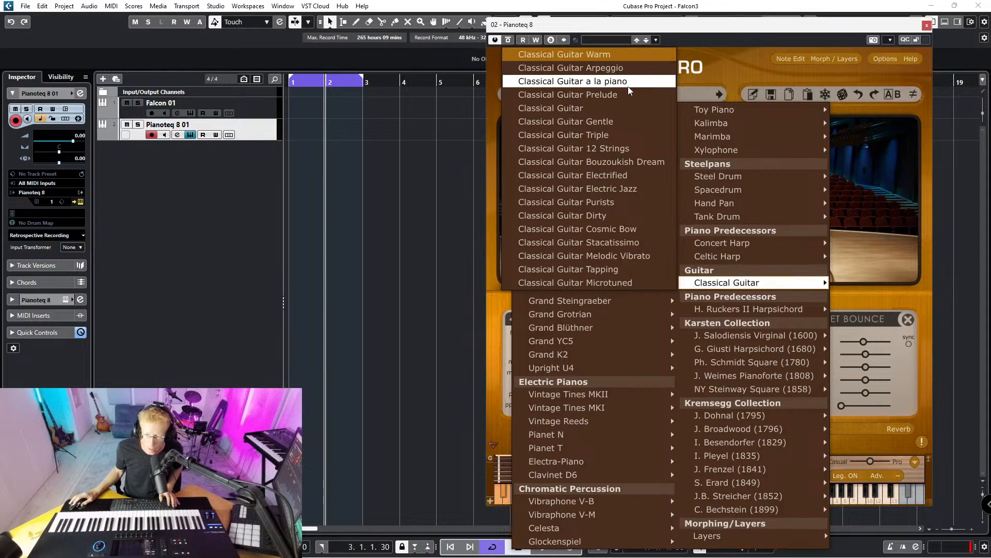
{"action": "left_click", "coordinate": [624, 71]}
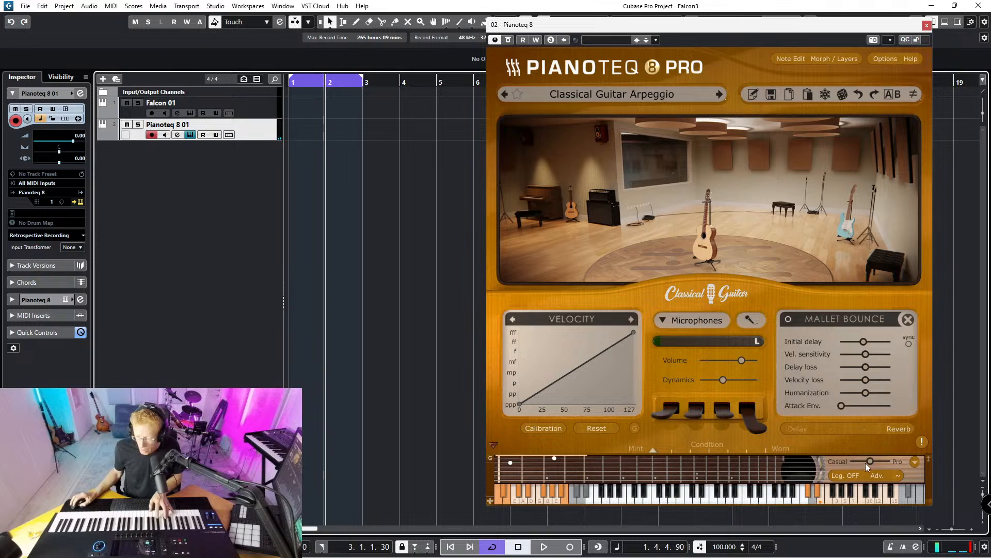
- Adjust the classical guitar's playing level slightly towards Casual on the Casual–Pro scale
{"action": "left_click_drag", "start_coordinate": [874, 461], "coordinate": [869, 461]}
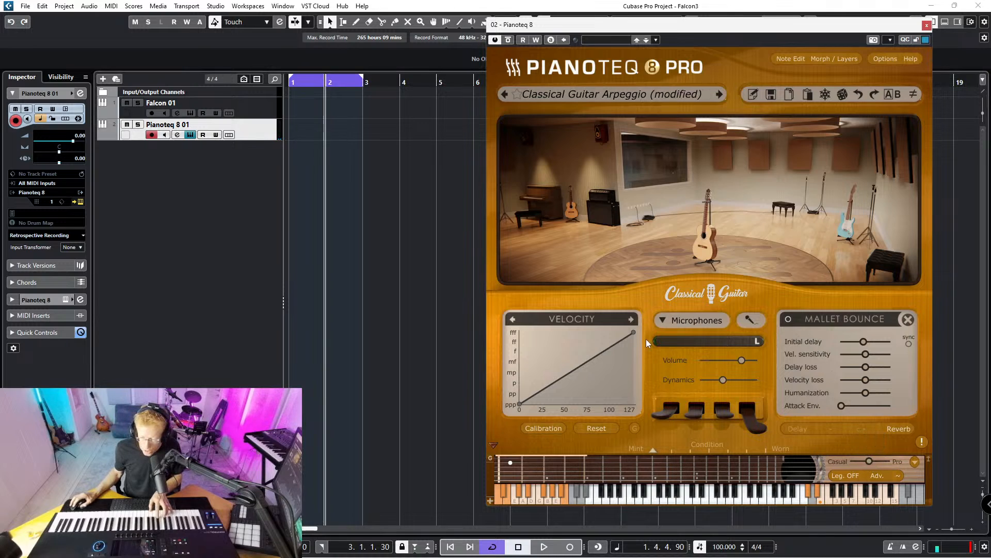
{"action": "left_click", "coordinate": [701, 339]}
{"action": "left_click", "coordinate": [710, 339]}
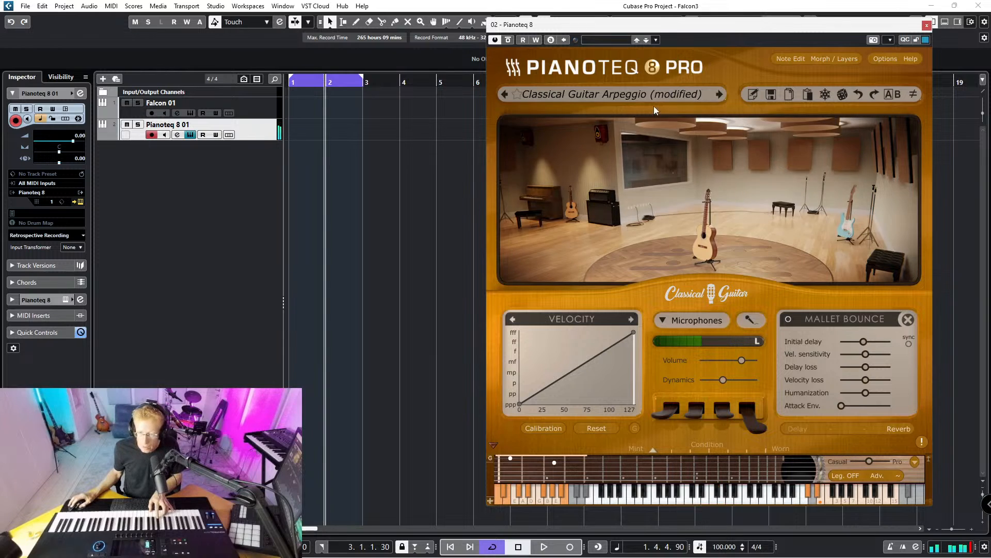
- Load the Classical Guitar Triple preset from Pianoteq's layered presets
{"action": "left_click", "coordinate": [581, 94]}
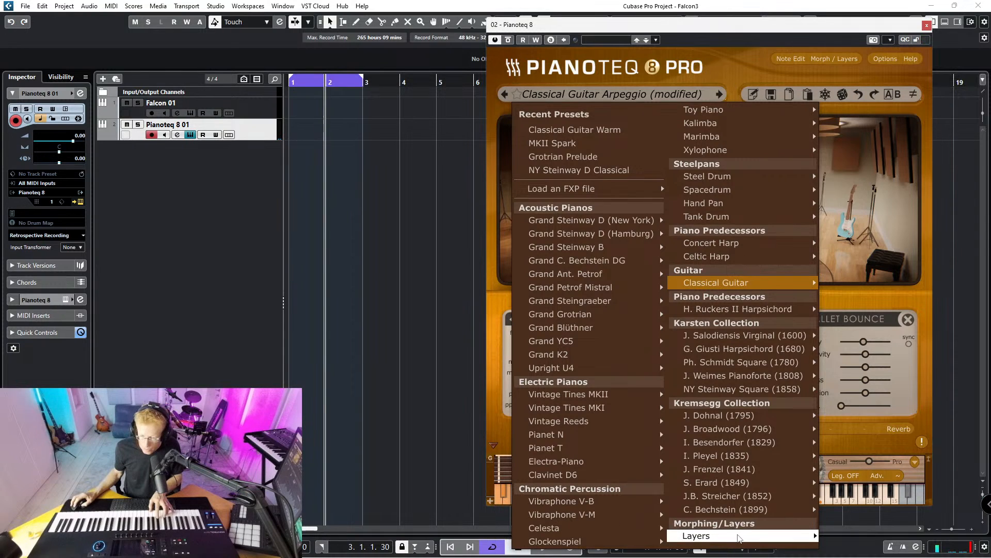
{"action": "mouse_move", "coordinate": [740, 539]}
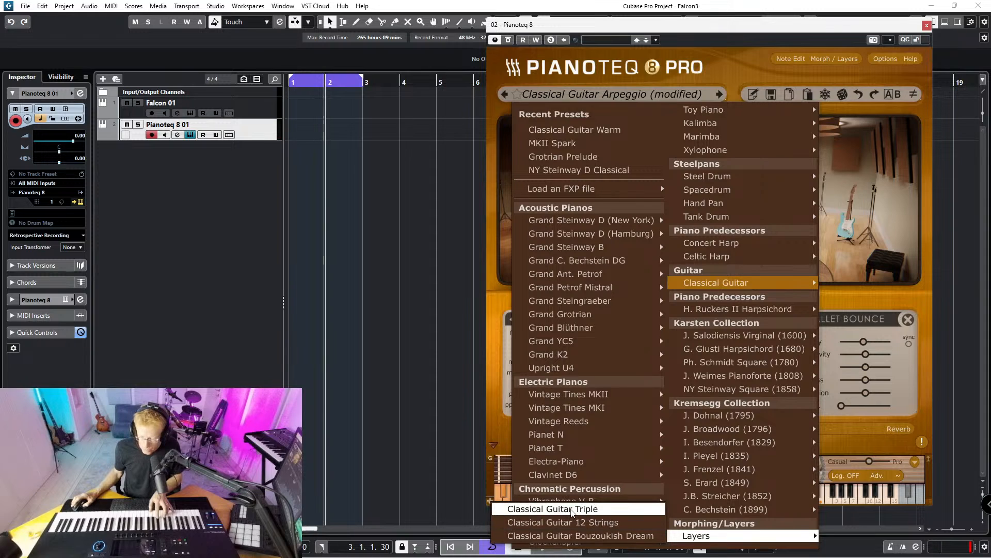
{"action": "left_click", "coordinate": [571, 509]}
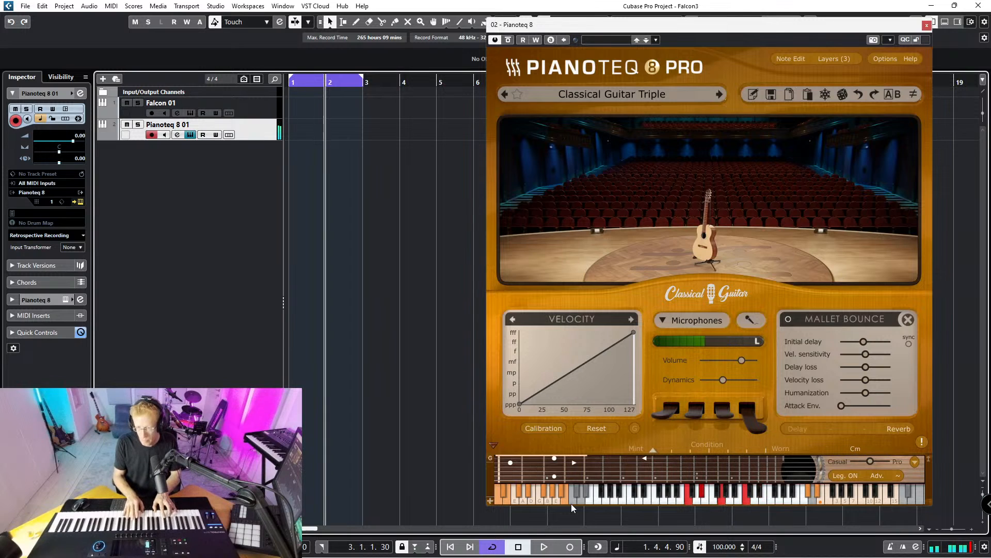
- Clear the layers of Classical Guitar Triple, start a new layered setup from triple guitar 1, and close the layer view
{"action": "left_click", "coordinate": [829, 58]}
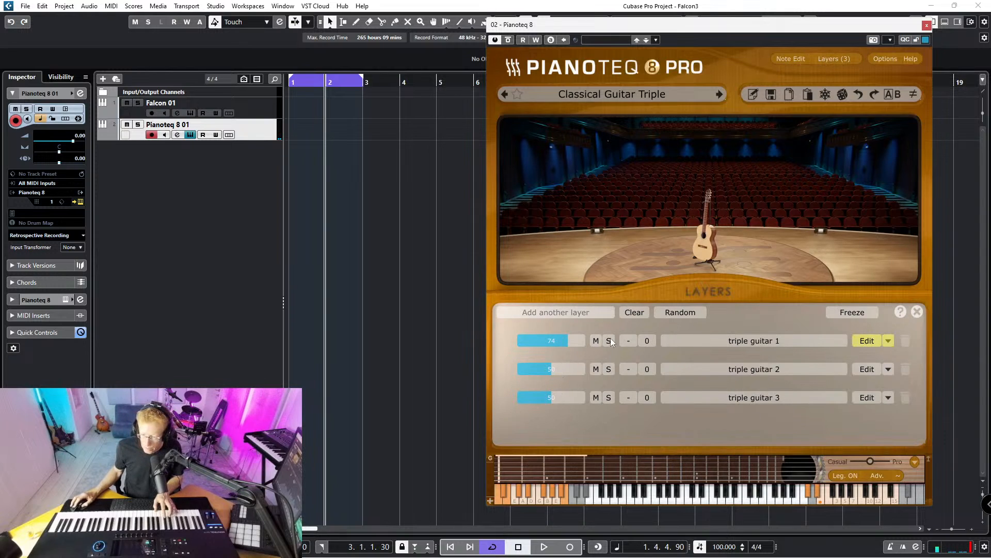
{"action": "left_click", "coordinate": [635, 312]}
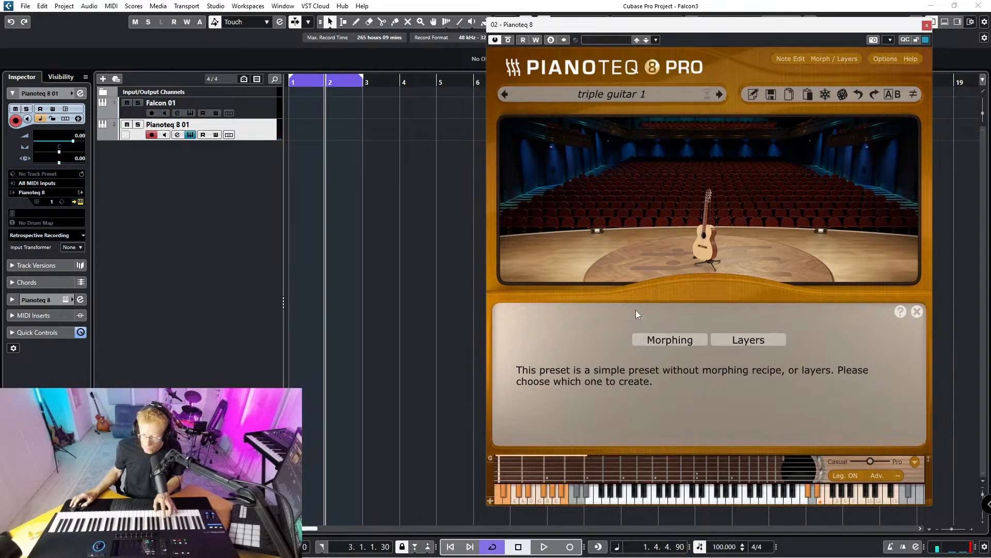
{"action": "left_click", "coordinate": [753, 340]}
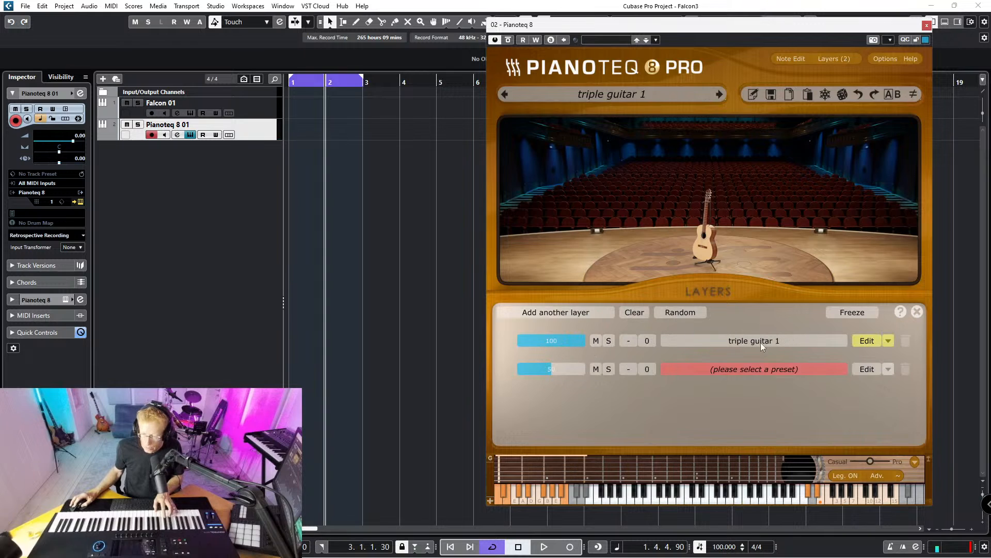
{"action": "left_click", "coordinate": [918, 312]}
- Load the Concert Harp Daily preset
{"action": "left_click", "coordinate": [593, 100]}
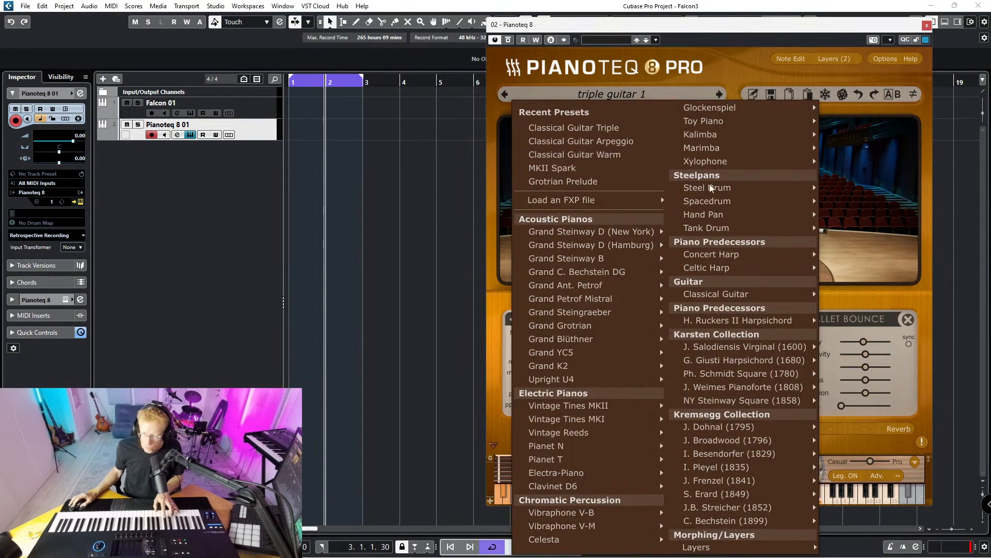
{"action": "mouse_move", "coordinate": [737, 261]}
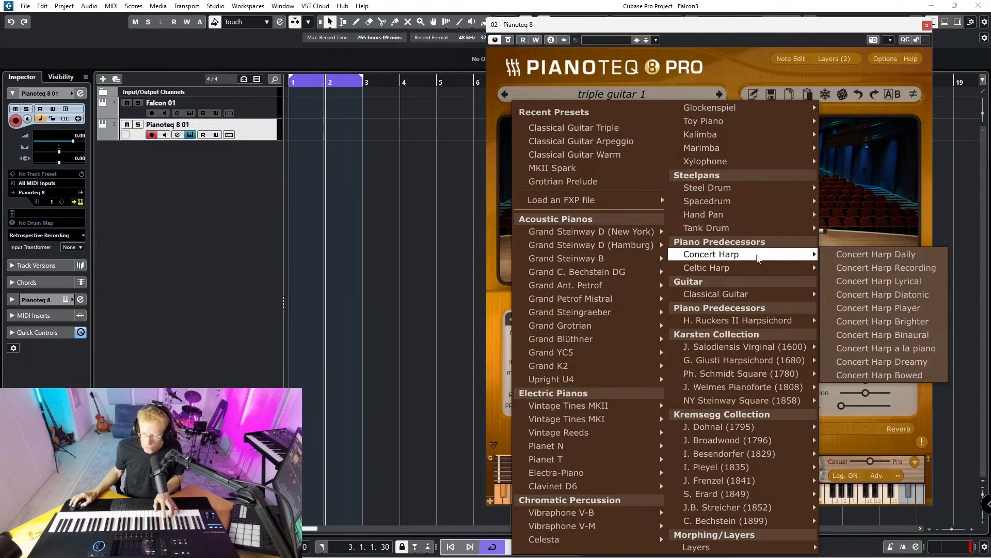
{"action": "left_click", "coordinate": [883, 253]}
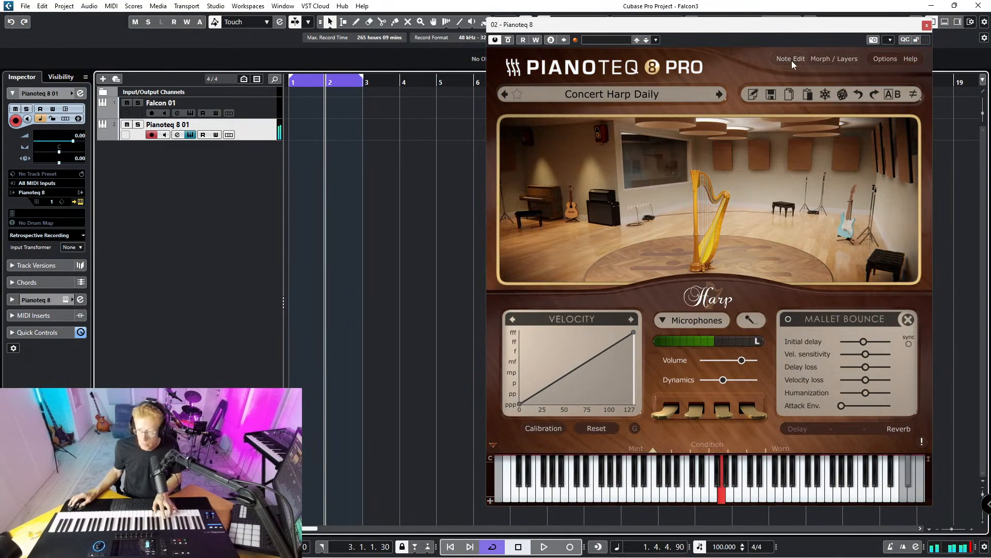
- Create a morph that combines Concert Harp Daily with the Hand Pan - natural, hand played preset
{"action": "left_click", "coordinate": [826, 58]}
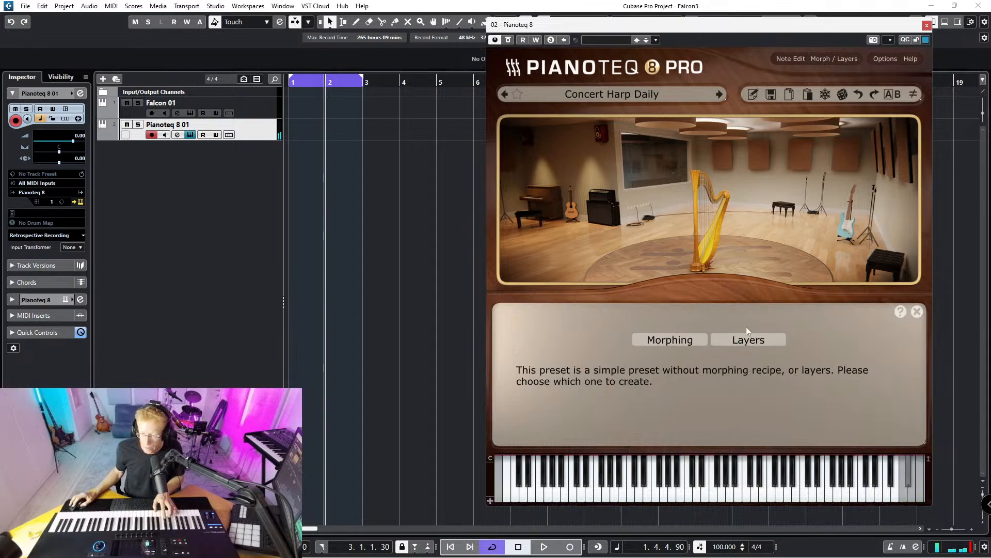
{"action": "left_click", "coordinate": [664, 340]}
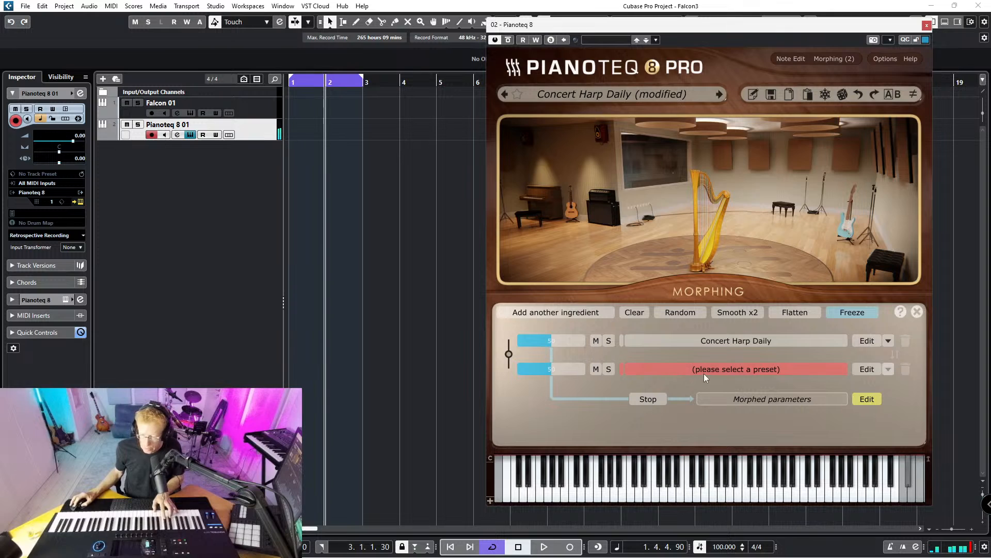
{"action": "left_click", "coordinate": [759, 369]}
{"action": "mouse_move", "coordinate": [703, 346]}
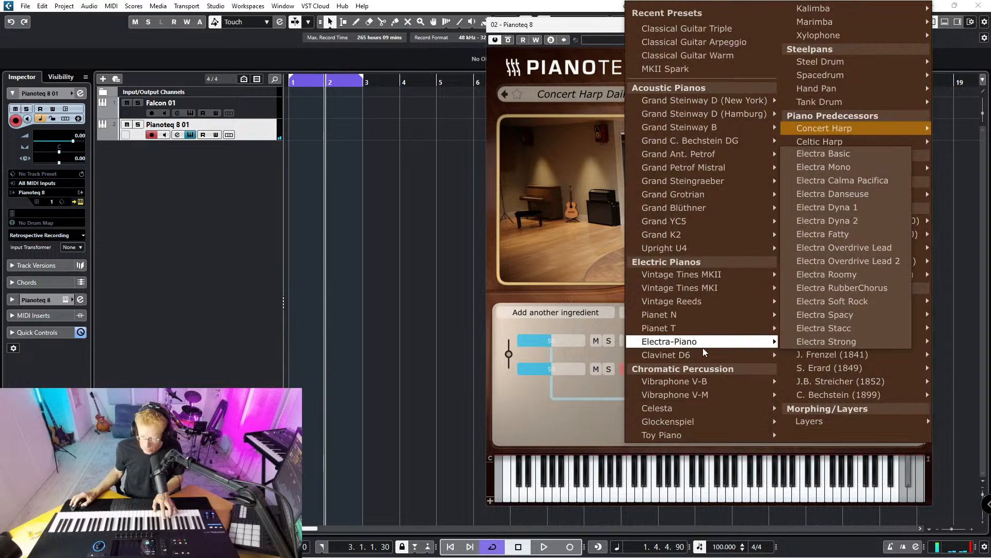
{"action": "mouse_move", "coordinate": [840, 64]}
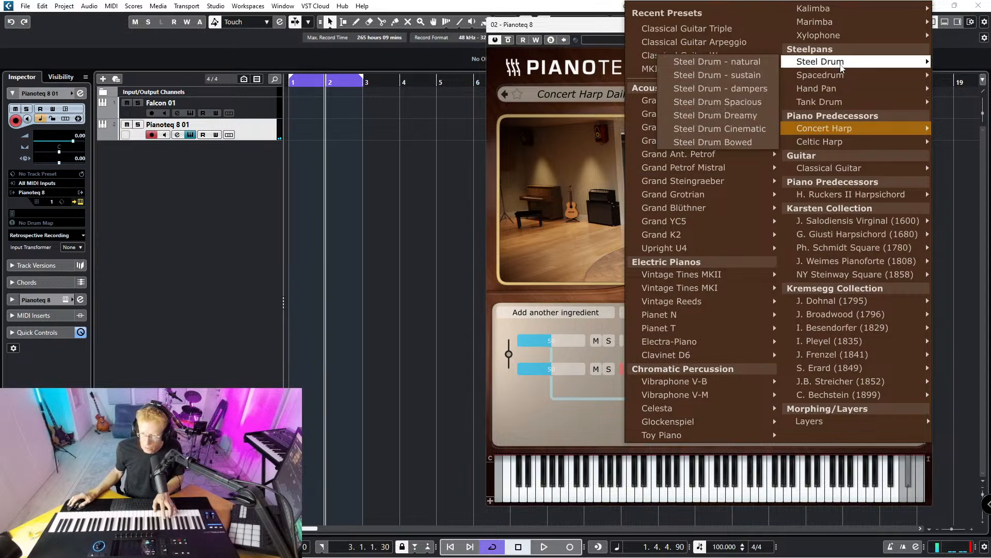
{"action": "mouse_move", "coordinate": [843, 91]}
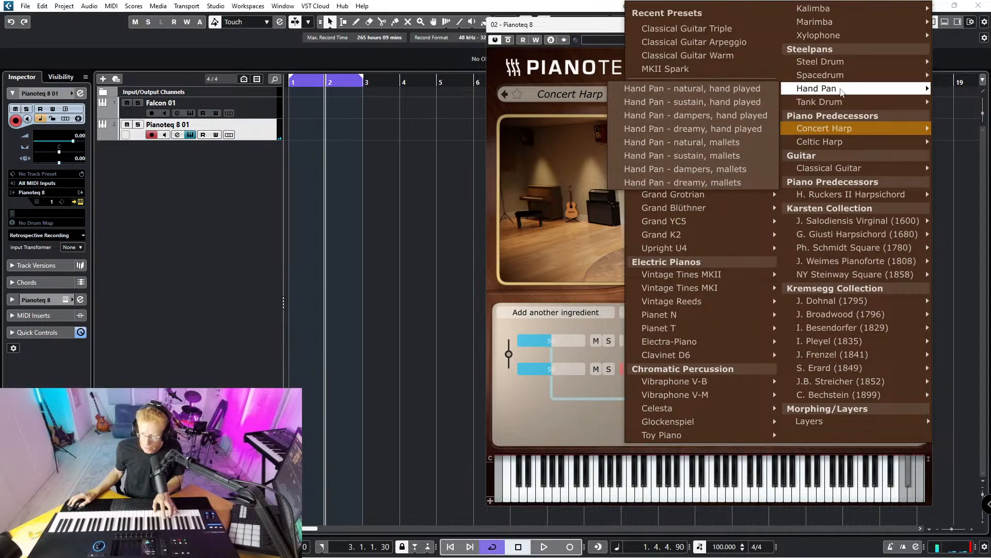
{"action": "left_click", "coordinate": [747, 91]}
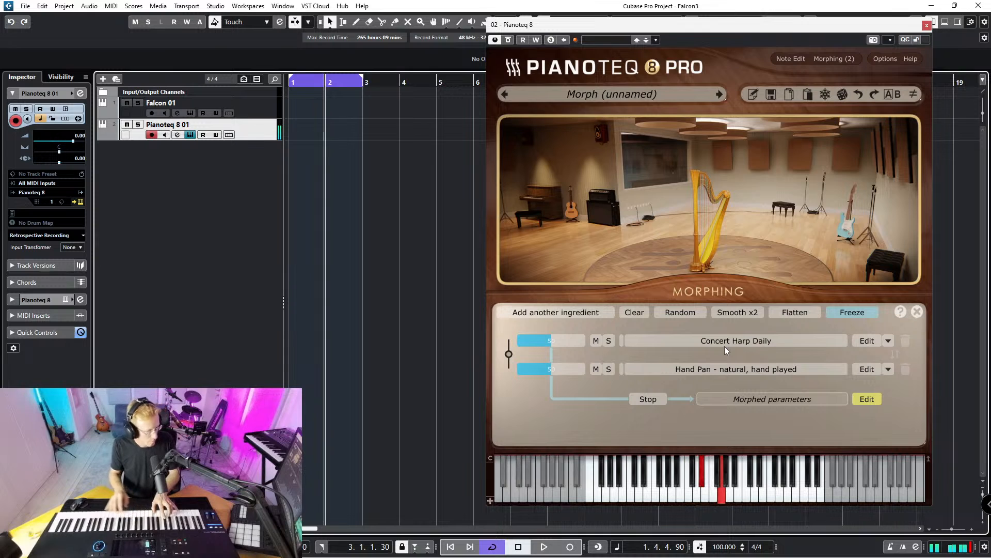
- Load the J. Salodiensis Virginal Original preset from the Karsten Collection
{"action": "left_click", "coordinate": [618, 94]}
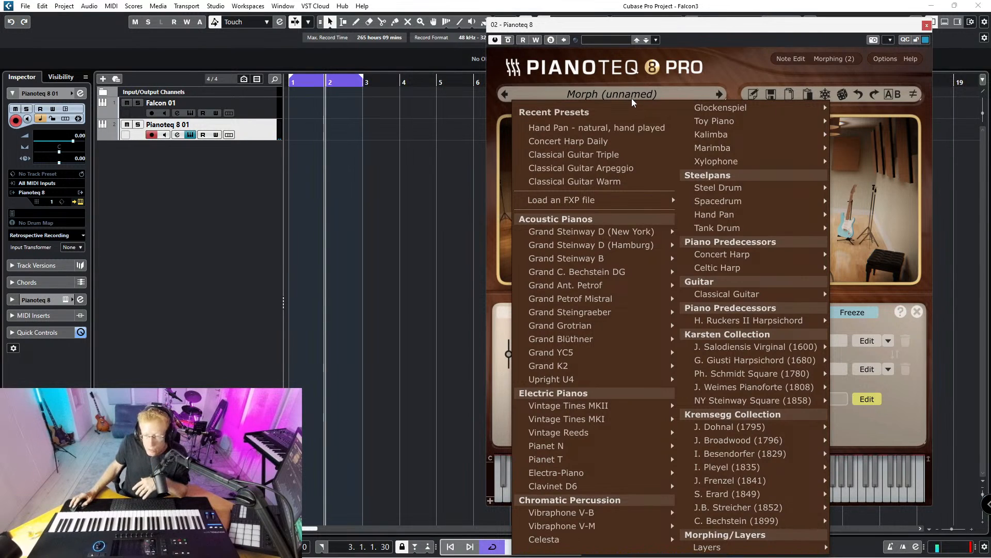
{"action": "mouse_move", "coordinate": [764, 124]}
{"action": "mouse_move", "coordinate": [700, 193]}
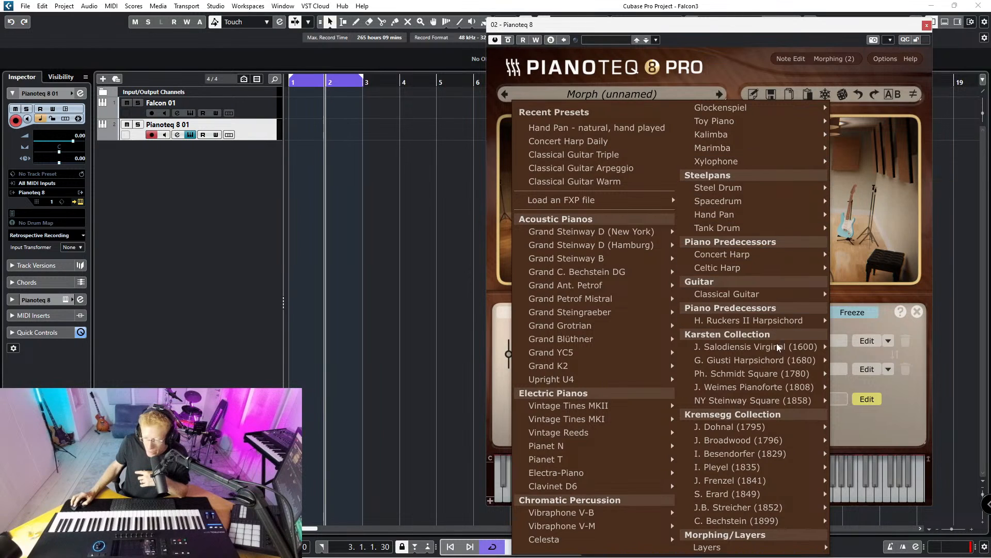
{"action": "mouse_move", "coordinate": [776, 345]}
{"action": "left_click", "coordinate": [622, 266]}
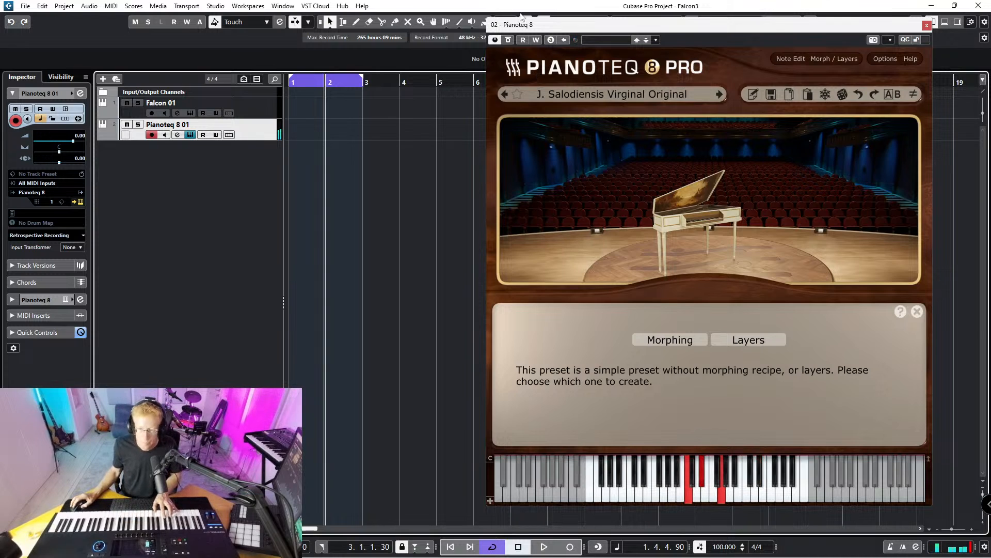
- Load the Vibraphone V-B Tremo preset from the chromatic percussion instruments
{"action": "left_click", "coordinate": [610, 95]}
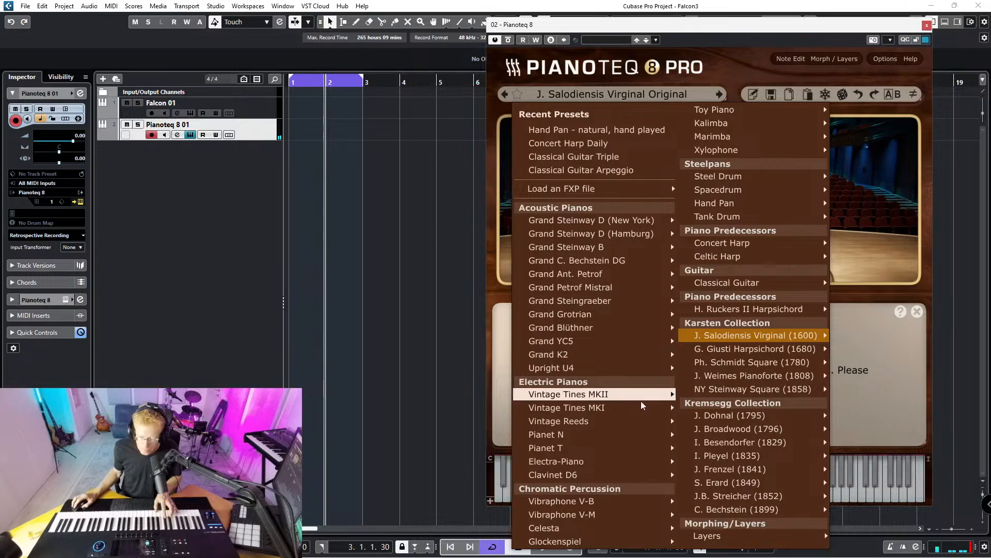
{"action": "mouse_move", "coordinate": [593, 500]}
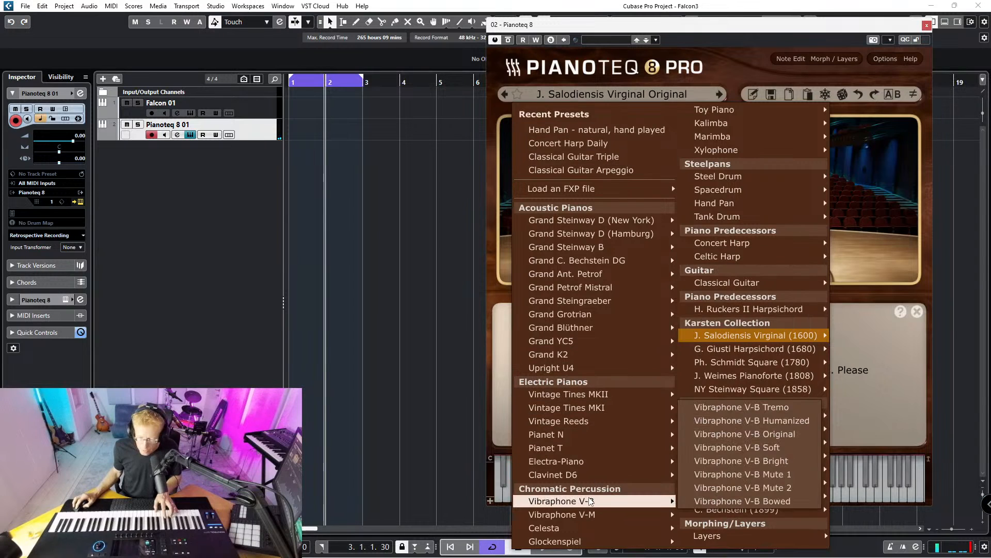
{"action": "left_click", "coordinate": [719, 407]}
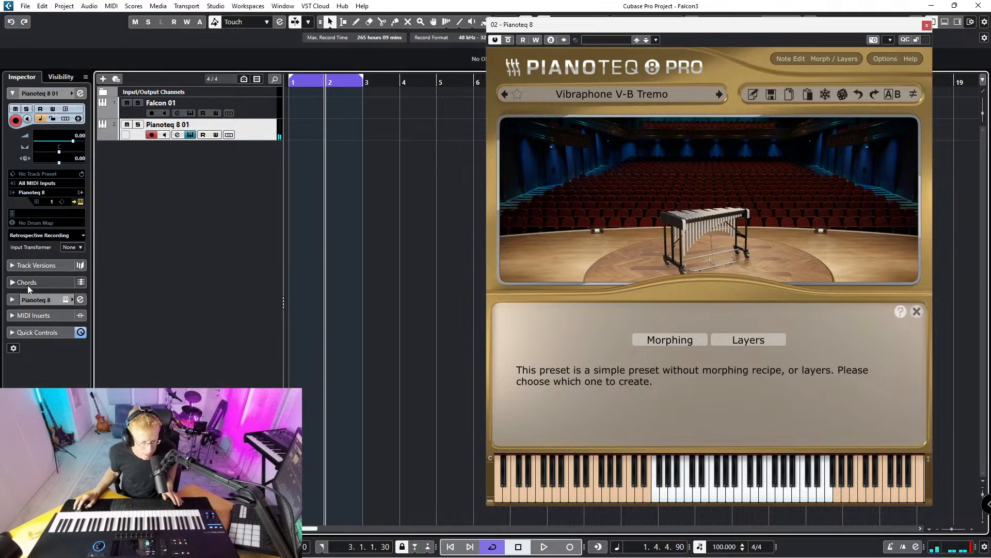
- Insert the UJAM UFX-REVERB effect in the first audio insert slot of the Pianoteq 8 01 track
{"action": "left_click", "coordinate": [29, 299]}
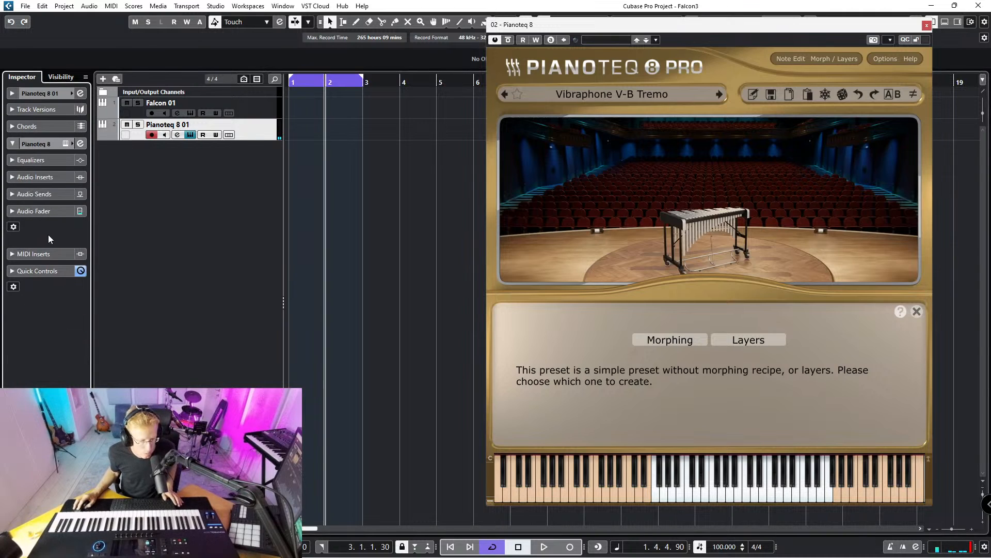
{"action": "left_click", "coordinate": [42, 176]}
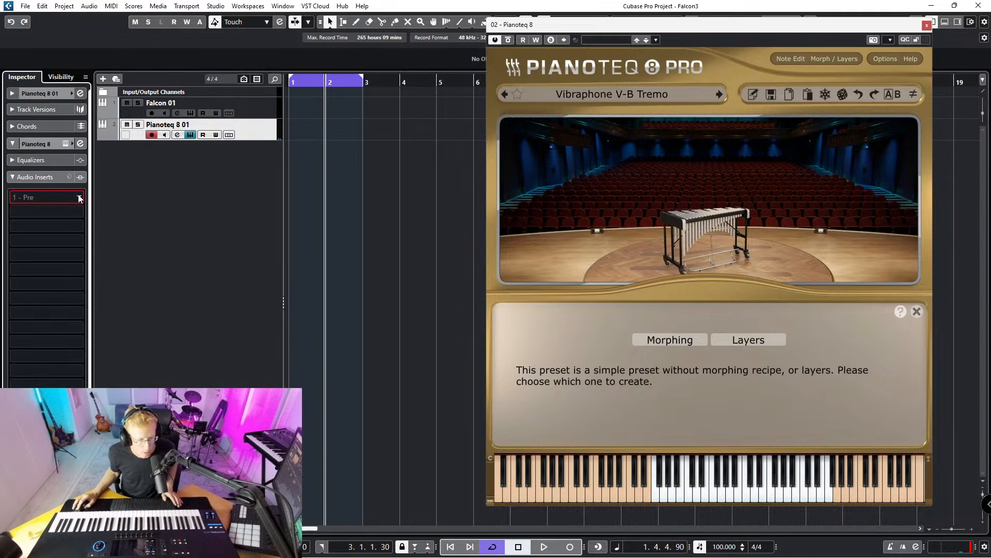
{"action": "left_click", "coordinate": [78, 197]}
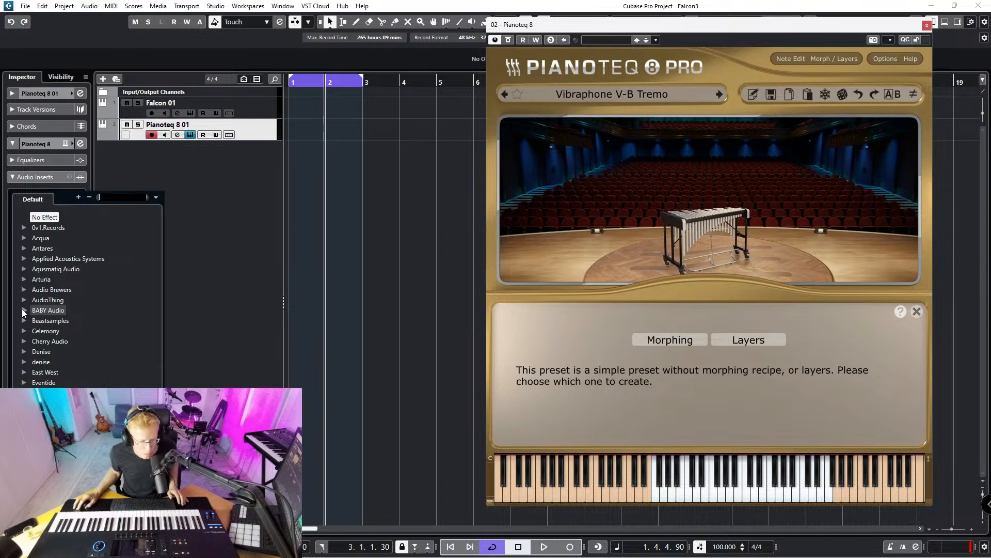
{"action": "left_click", "coordinate": [141, 199]}
{"action": "type", "text": "ujam"}
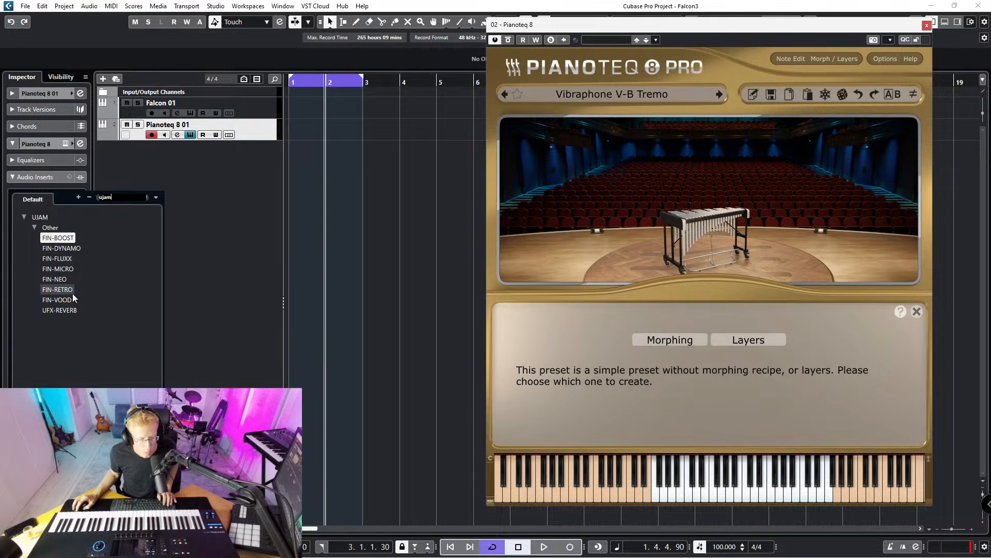
{"action": "left_click", "coordinate": [62, 309]}
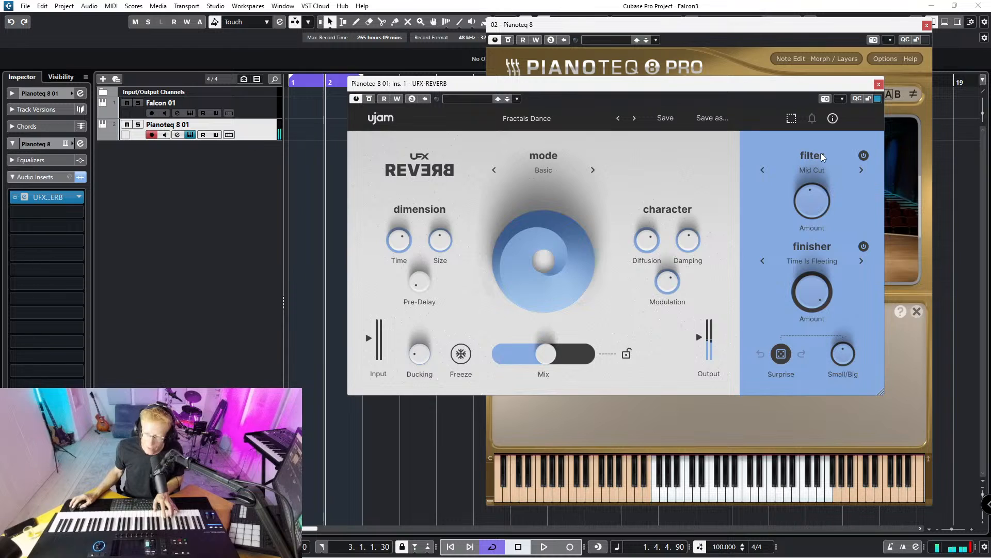
- Set the reverb's Mid Cut filter amount to 21.8 % and choose the Delay 1/4 finisher
{"action": "left_click_drag", "start_coordinate": [811, 212], "coordinate": [811, 287]}
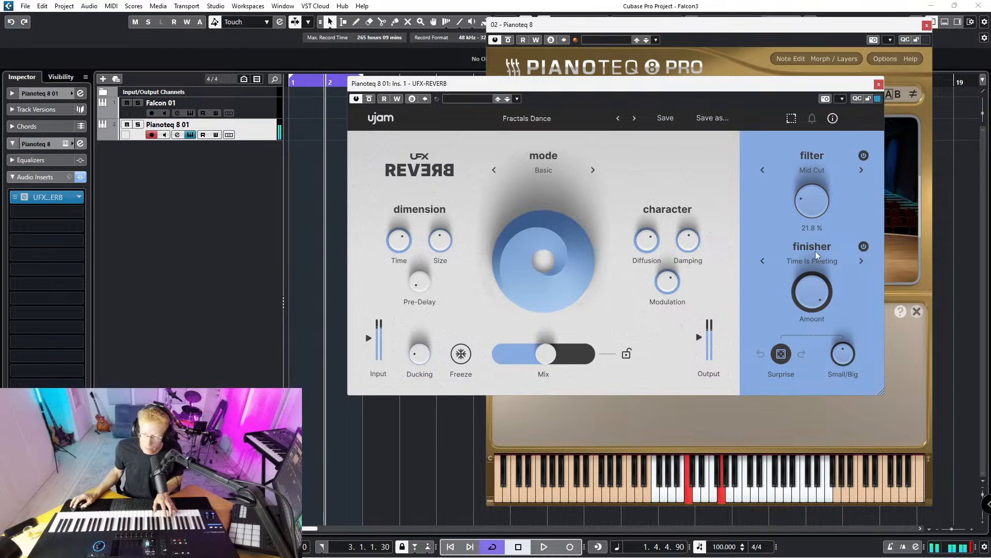
{"action": "left_click", "coordinate": [812, 262]}
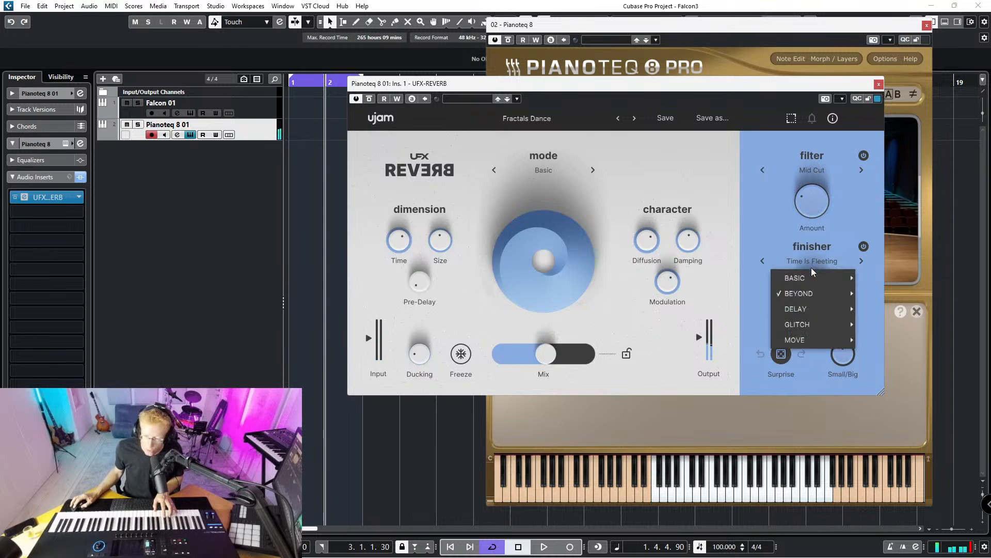
{"action": "mouse_move", "coordinate": [808, 310]}
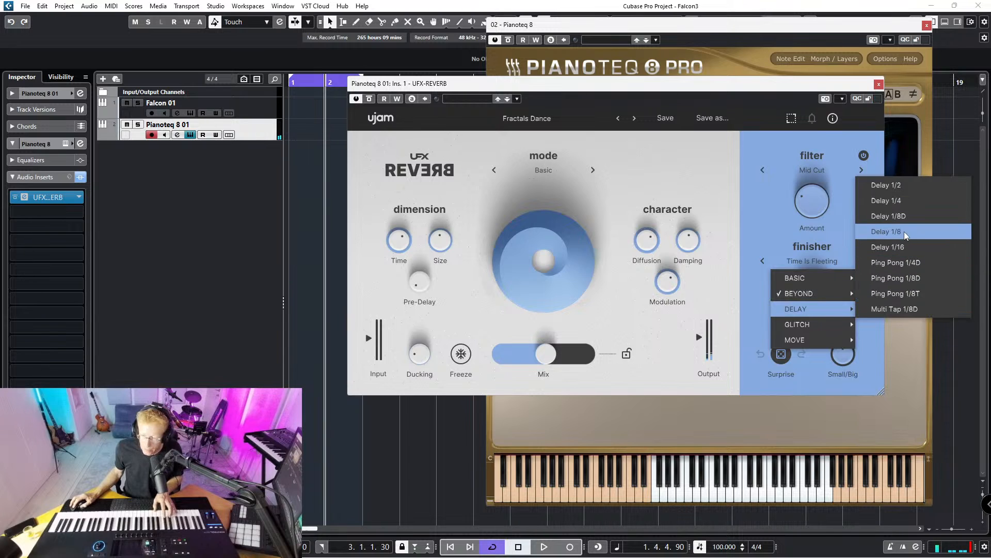
{"action": "left_click", "coordinate": [899, 201]}
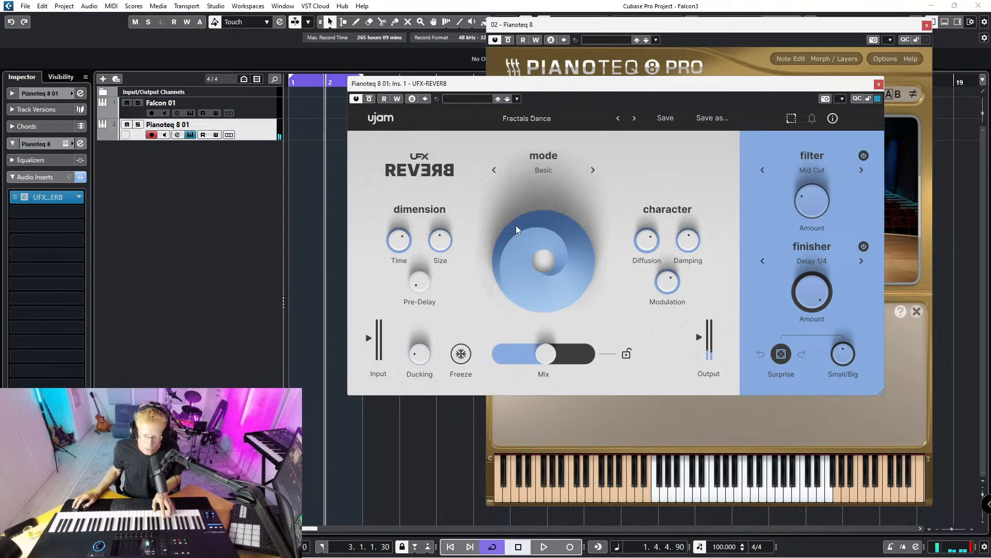
- Try the Gated reverb mode with a raised Mix, and bring the Mix back down to just below halfway
{"action": "left_click", "coordinate": [543, 171]}
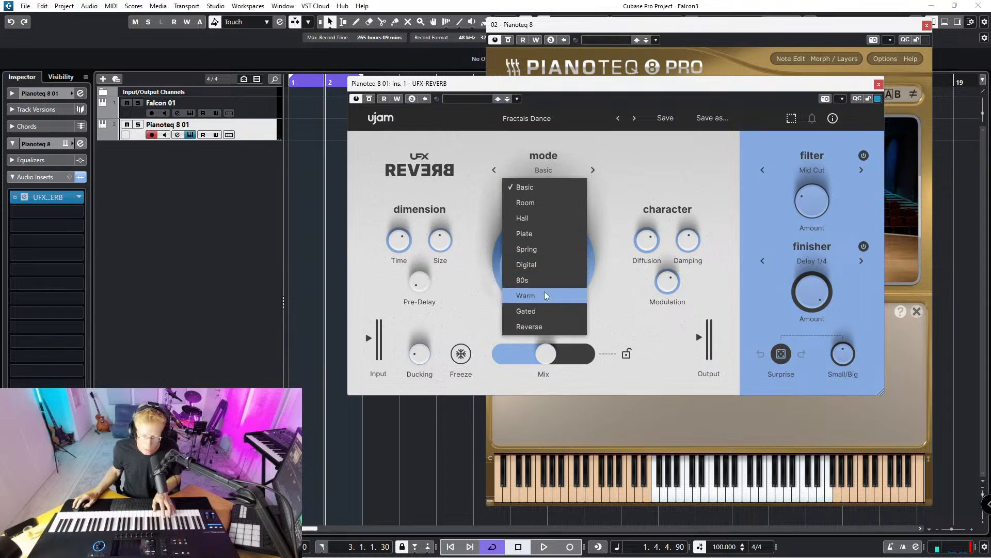
{"action": "left_click", "coordinate": [537, 311]}
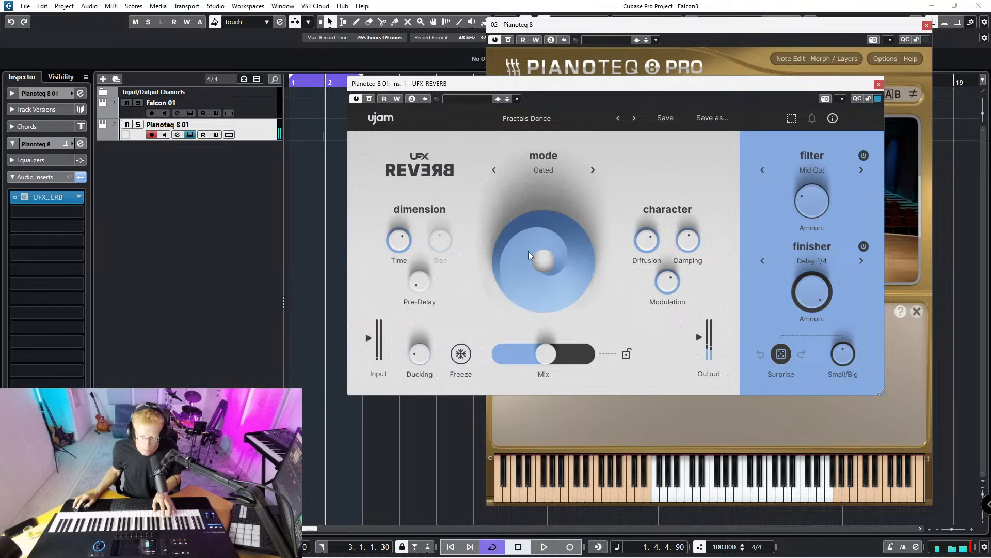
{"action": "left_click_drag", "start_coordinate": [547, 355], "coordinate": [580, 367]}
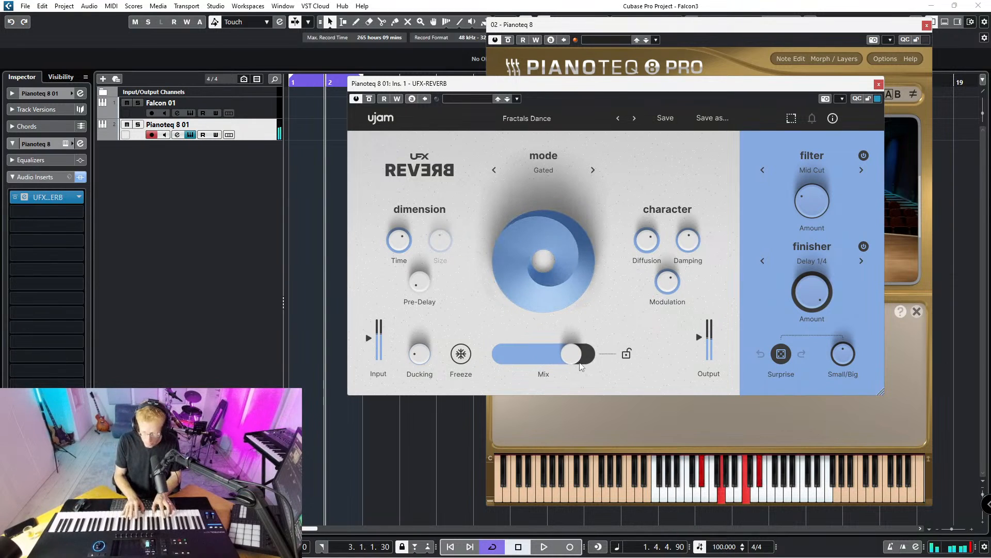
{"action": "left_click_drag", "start_coordinate": [571, 354], "coordinate": [535, 355]}
- Switch the reverb mode to Warm and increase the Modulation amount
{"action": "left_click", "coordinate": [545, 170]}
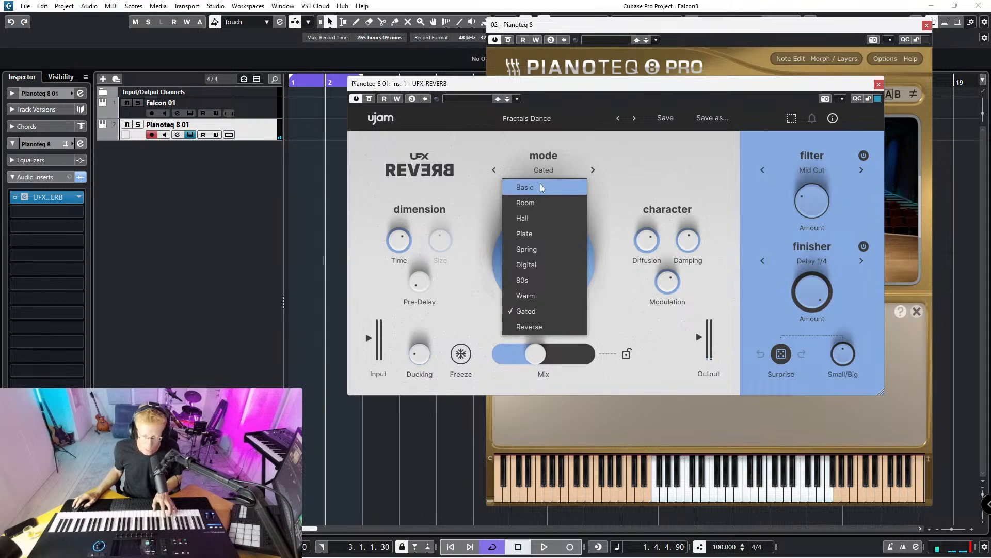
{"action": "left_click", "coordinate": [531, 296]}
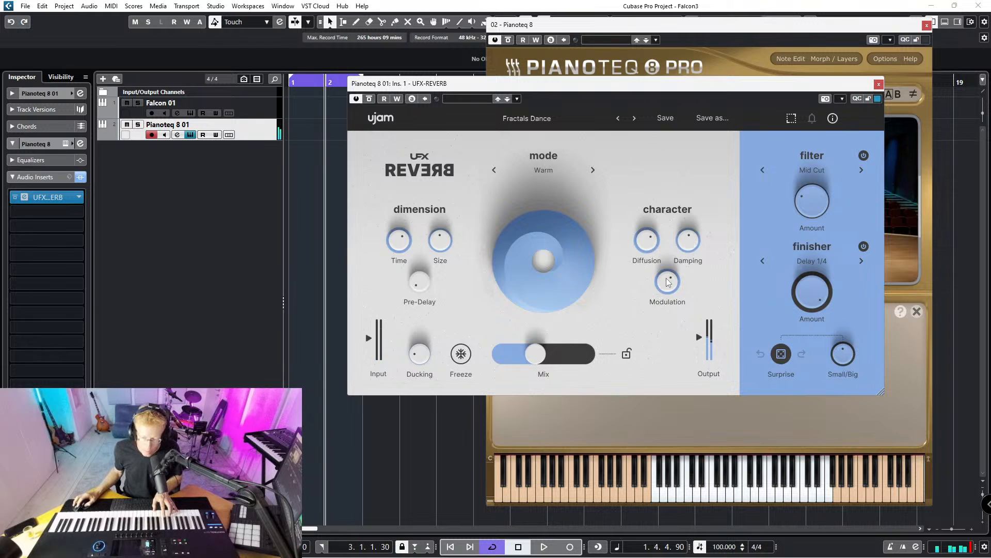
{"action": "left_click_drag", "start_coordinate": [668, 279], "coordinate": [673, 259]}
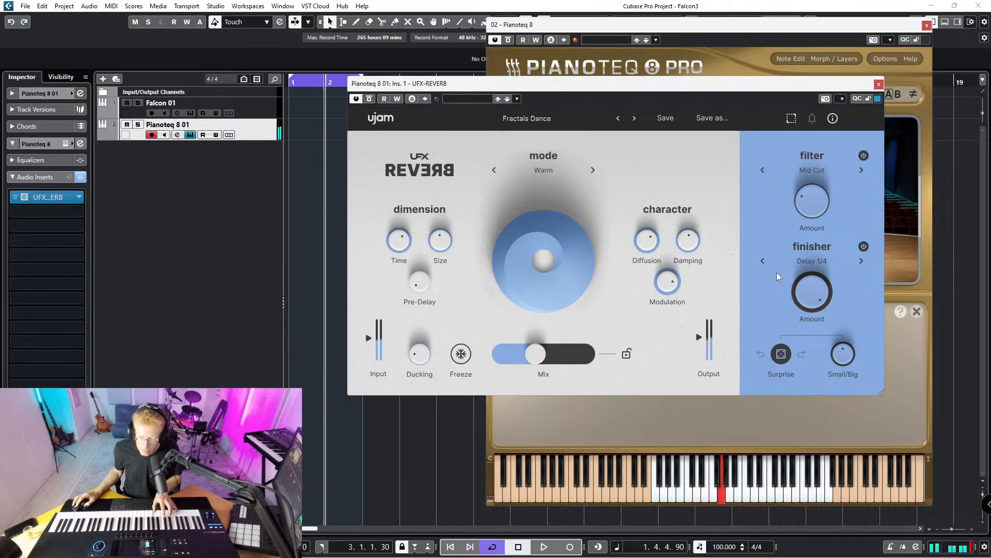
- Try the Tape Stopper finisher from the MOVE category together with the Bit Crush filter
{"action": "left_click", "coordinate": [812, 261]}
{"action": "mouse_move", "coordinate": [809, 328]}
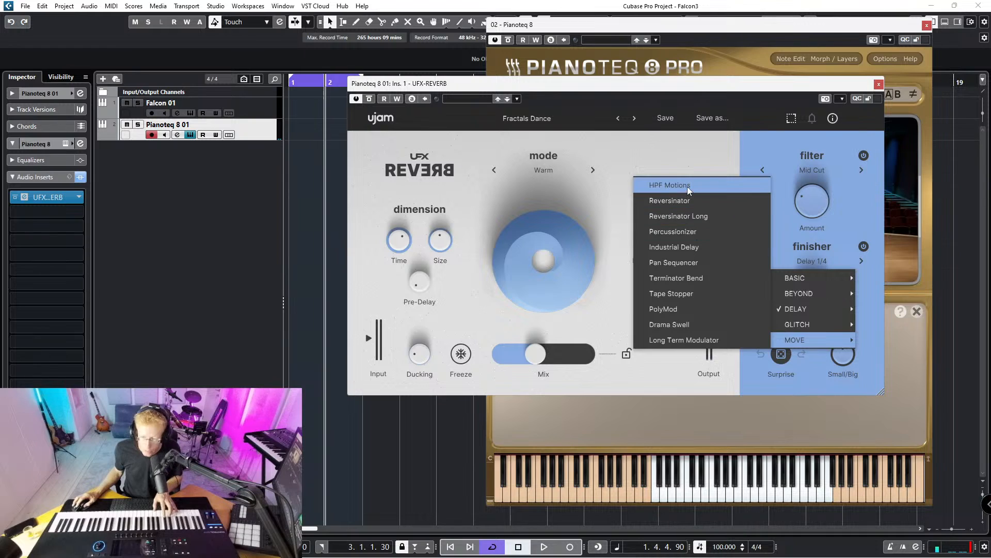
{"action": "left_click", "coordinate": [692, 290]}
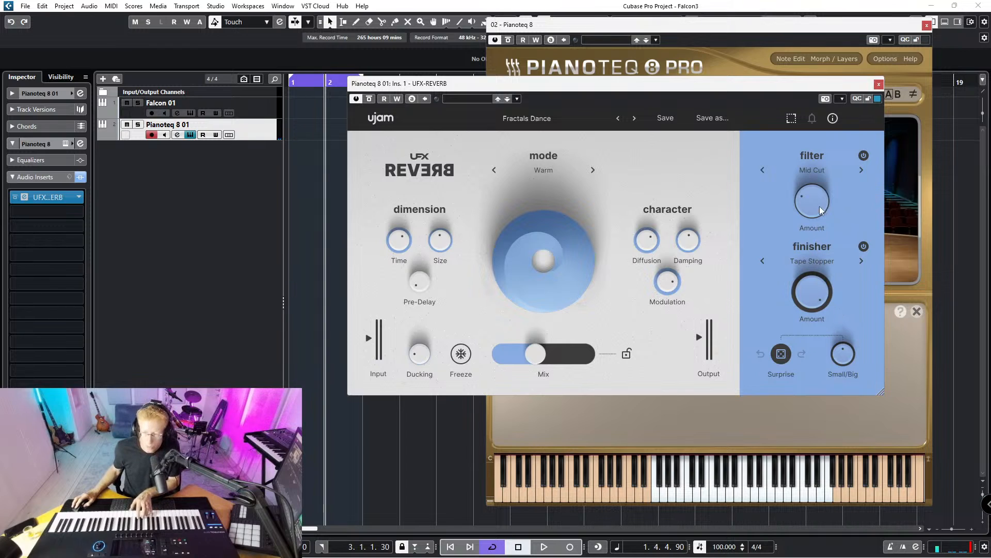
{"action": "left_click", "coordinate": [811, 165]}
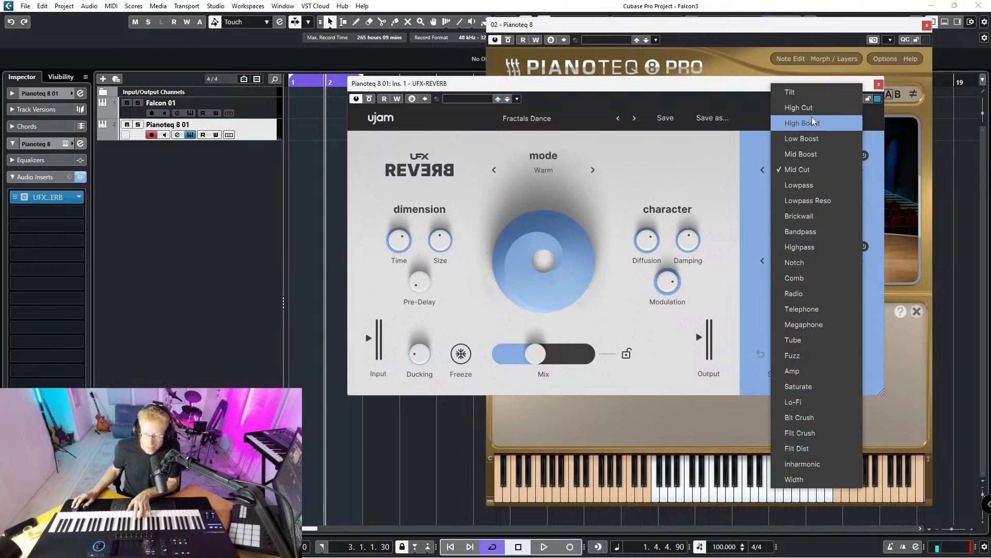
{"action": "left_click", "coordinate": [809, 419]}
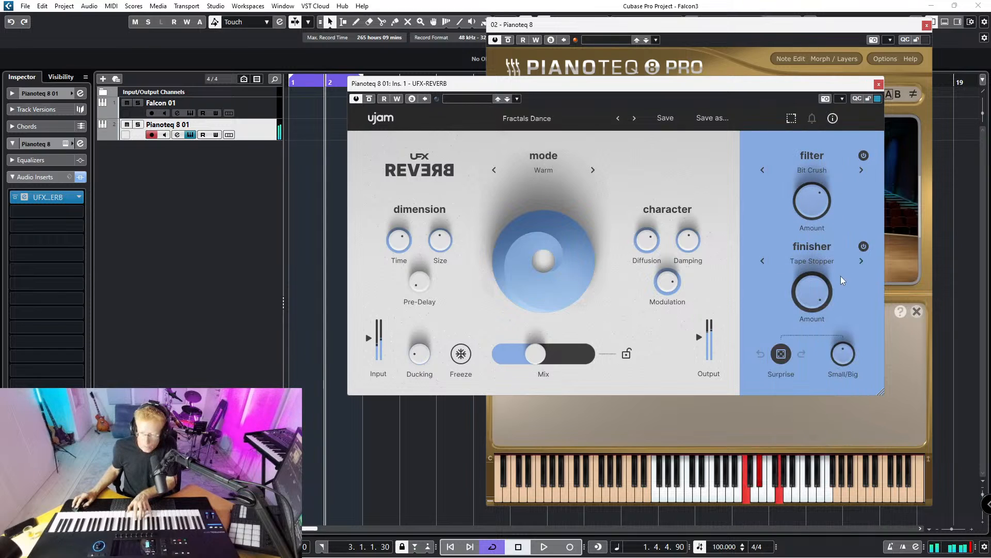
- Choose the Sea Of Resonances finisher from the BEYOND category and the Tube filter, slightly raising the filter amount
{"action": "left_click", "coordinate": [823, 262]}
{"action": "mouse_move", "coordinate": [817, 298]}
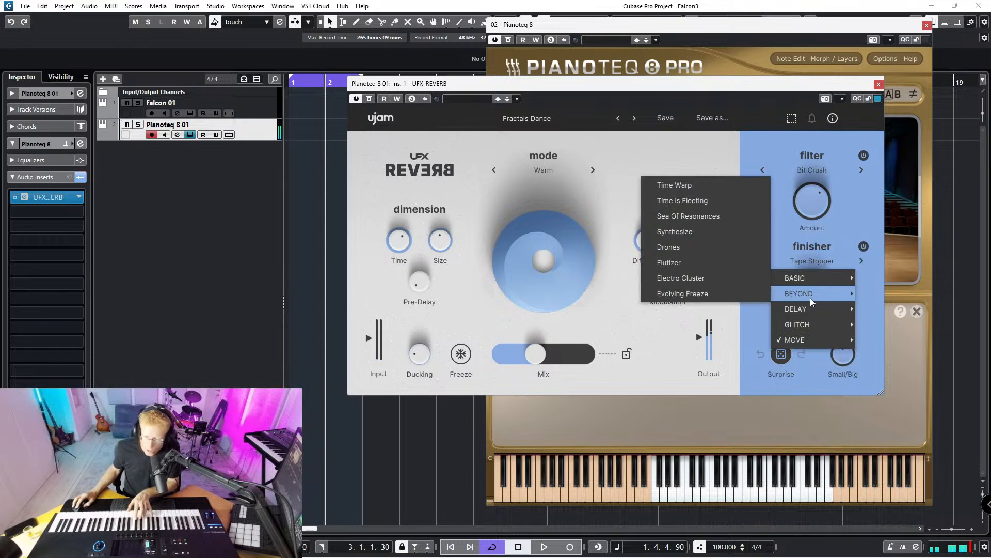
{"action": "left_click", "coordinate": [707, 219]}
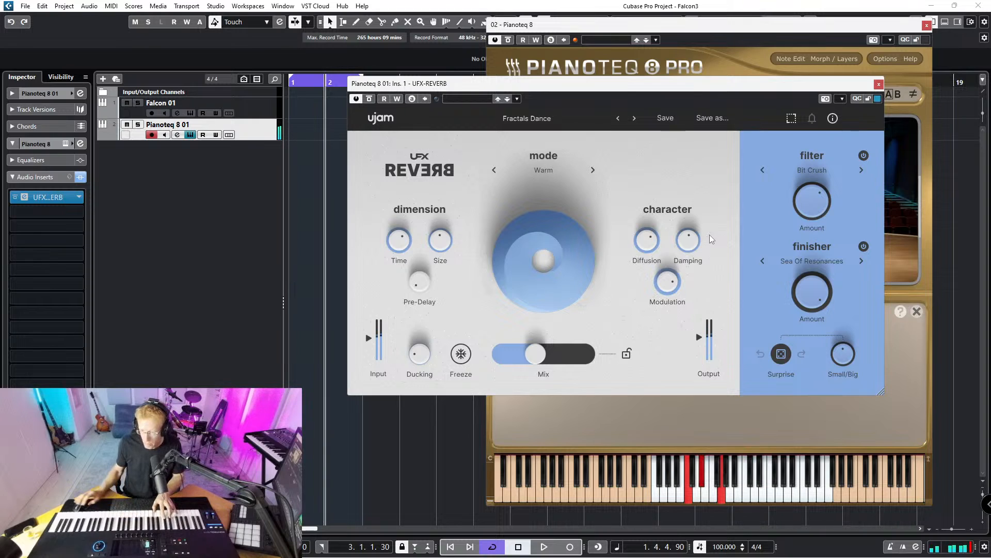
{"action": "left_click", "coordinate": [812, 169]}
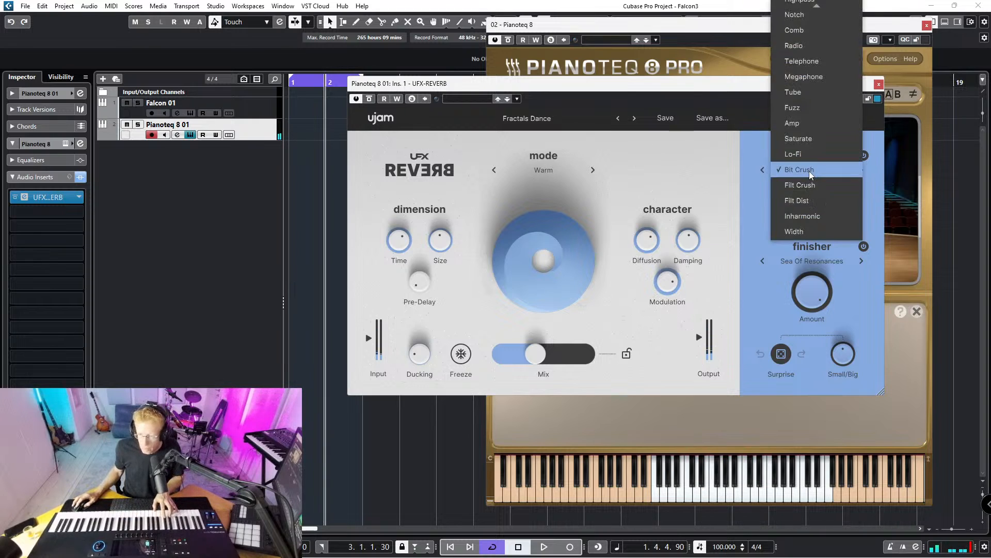
{"action": "left_click", "coordinate": [805, 92]}
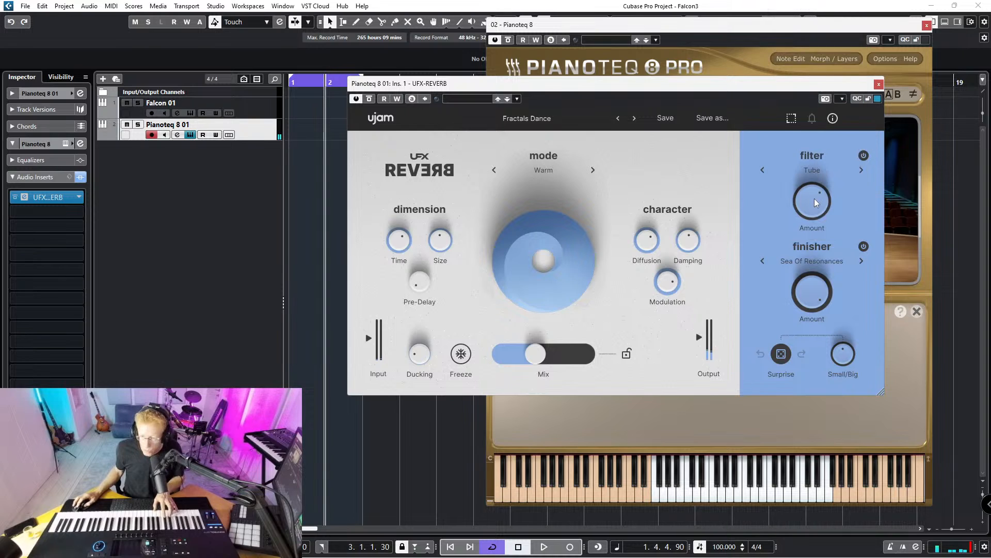
{"action": "left_click_drag", "start_coordinate": [806, 211], "coordinate": [807, 194]}
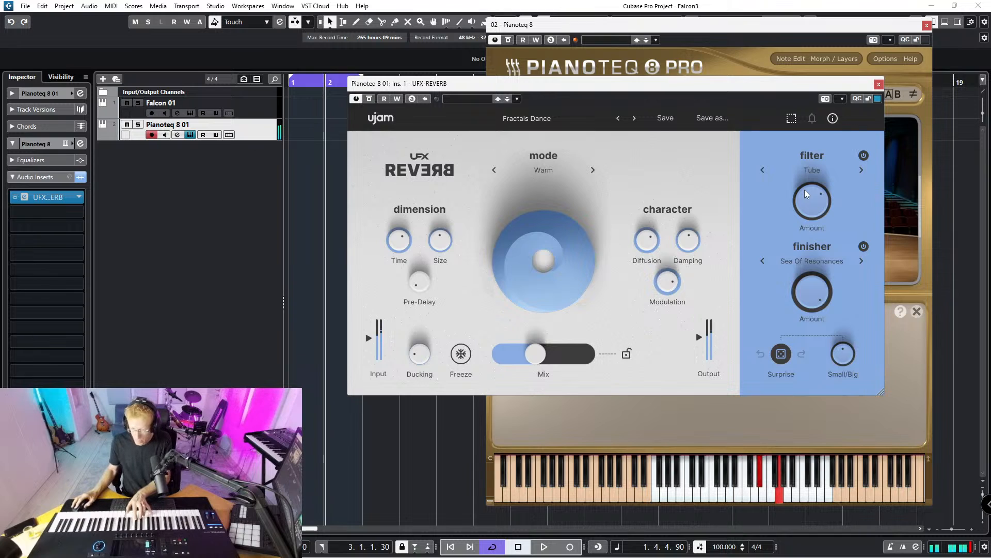
- Raise the reverb Mix above halfway and reduce both the finisher and the filter amounts
{"action": "left_click", "coordinate": [558, 349]}
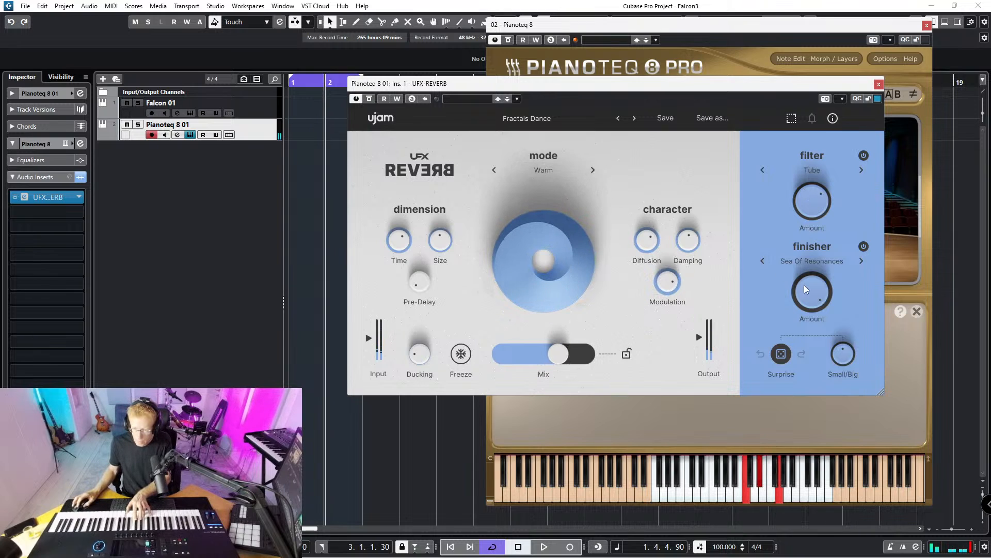
{"action": "left_click_drag", "start_coordinate": [807, 290], "coordinate": [813, 356]}
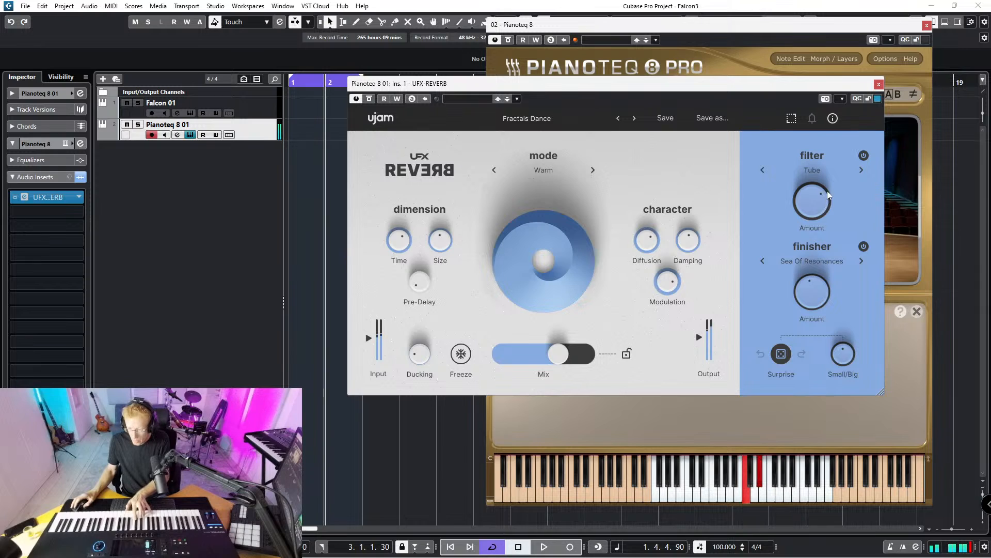
{"action": "left_click_drag", "start_coordinate": [812, 223], "coordinate": [798, 254]}
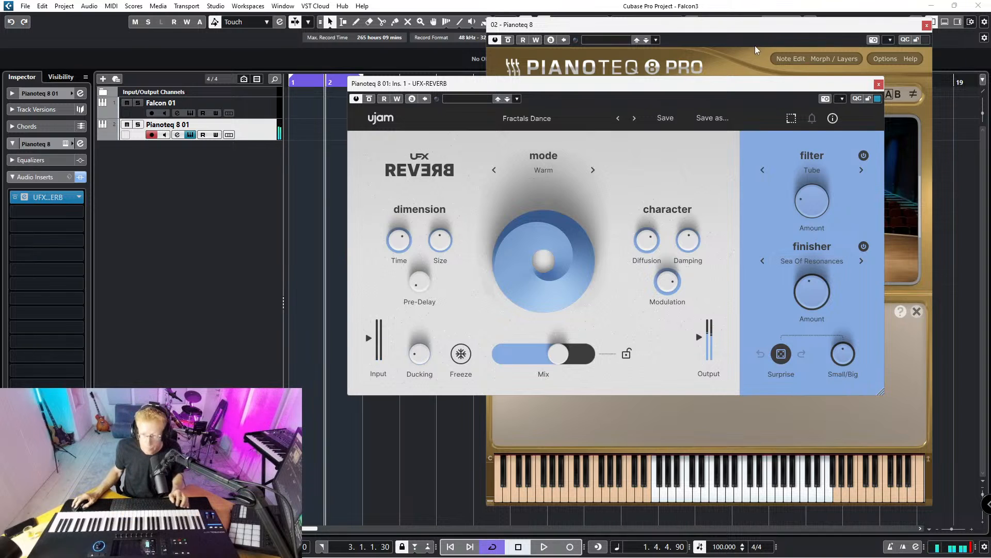
- Load the Hand Pan - dreamy, hand played preset in Pianoteq
{"action": "left_click", "coordinate": [724, 36]}
{"action": "left_click", "coordinate": [600, 94]}
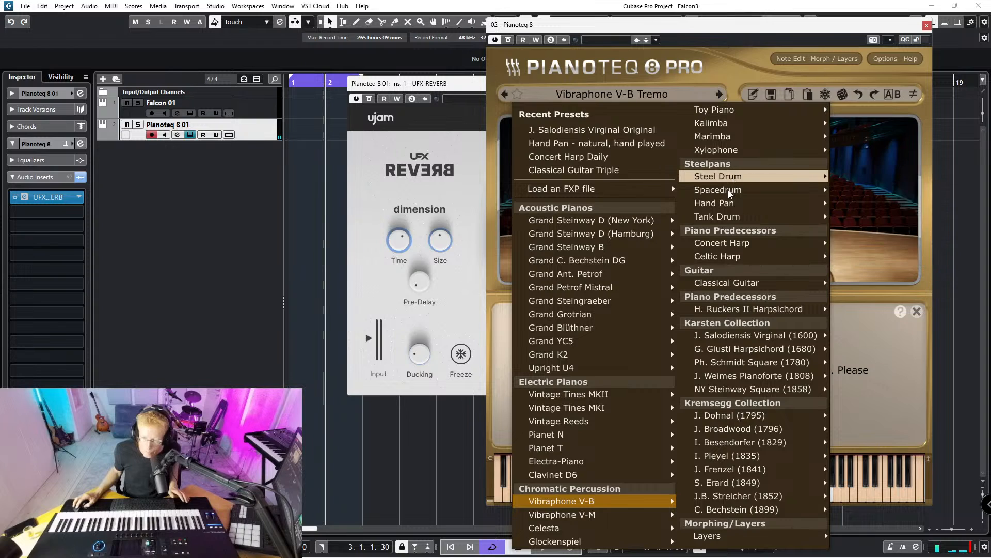
{"action": "mouse_move", "coordinate": [722, 202]}
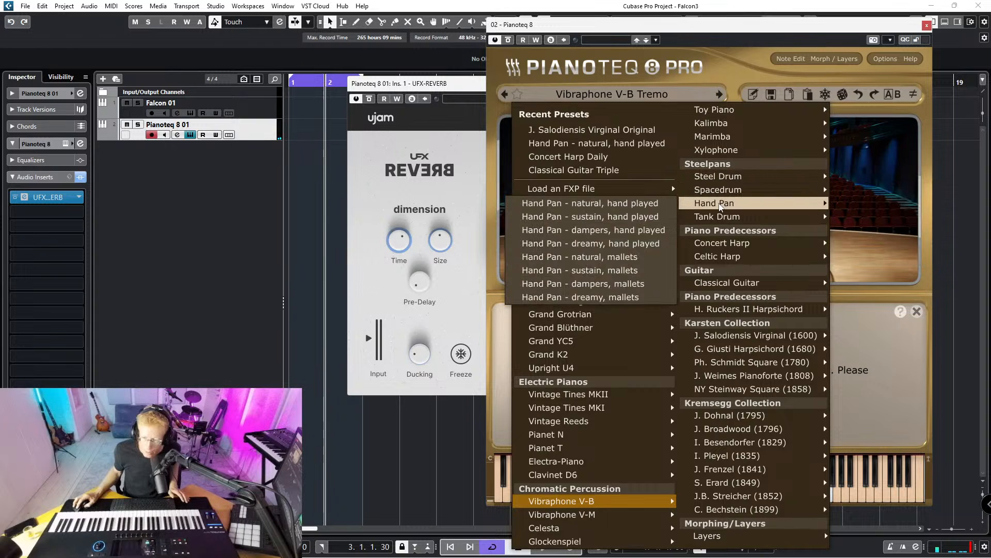
{"action": "left_click", "coordinate": [610, 240]}
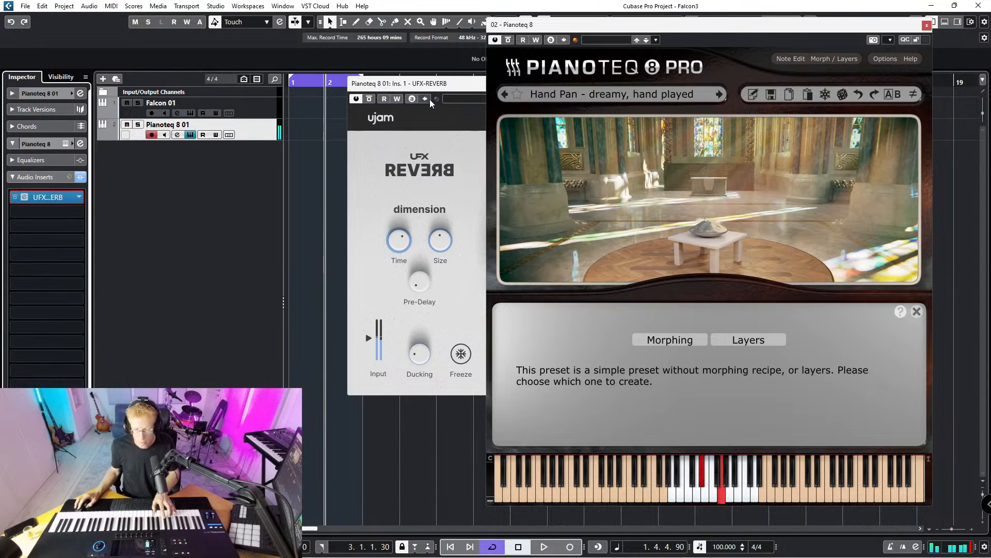
- Compare the hand pan sound with UFX-REVERB bypassed and active, and close the reverb window
{"action": "left_click", "coordinate": [437, 88]}
{"action": "left_click", "coordinate": [369, 98]}
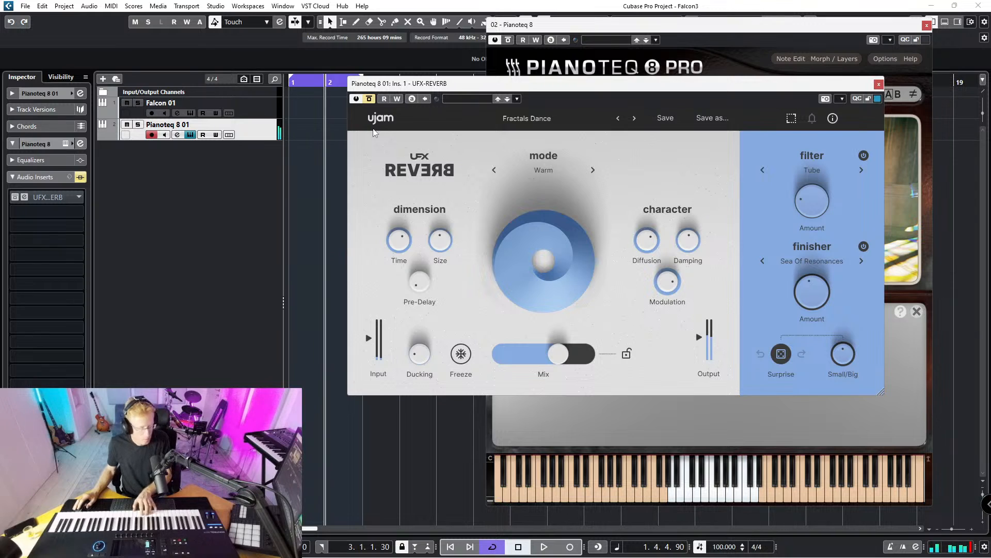
{"action": "left_click", "coordinate": [370, 99]}
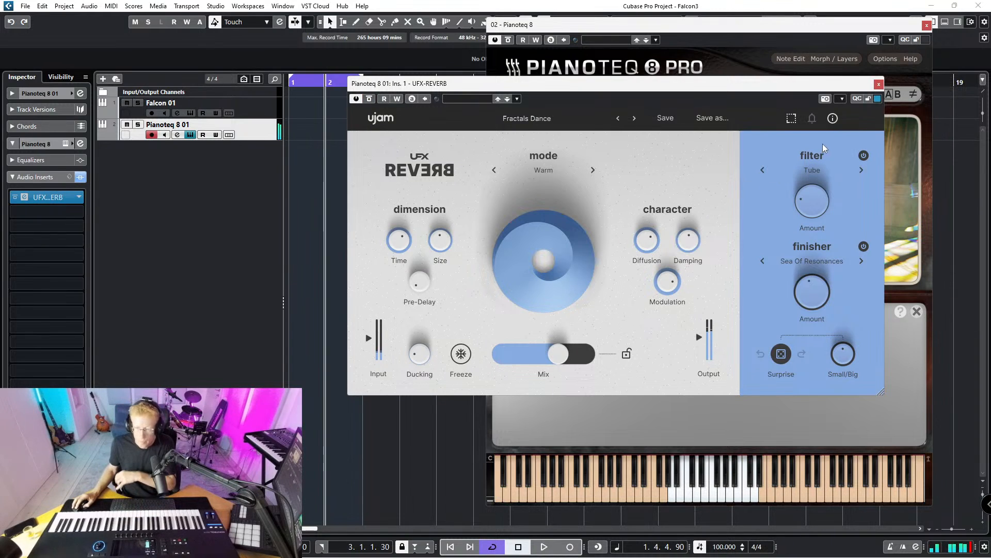
{"action": "left_click", "coordinate": [879, 83]}
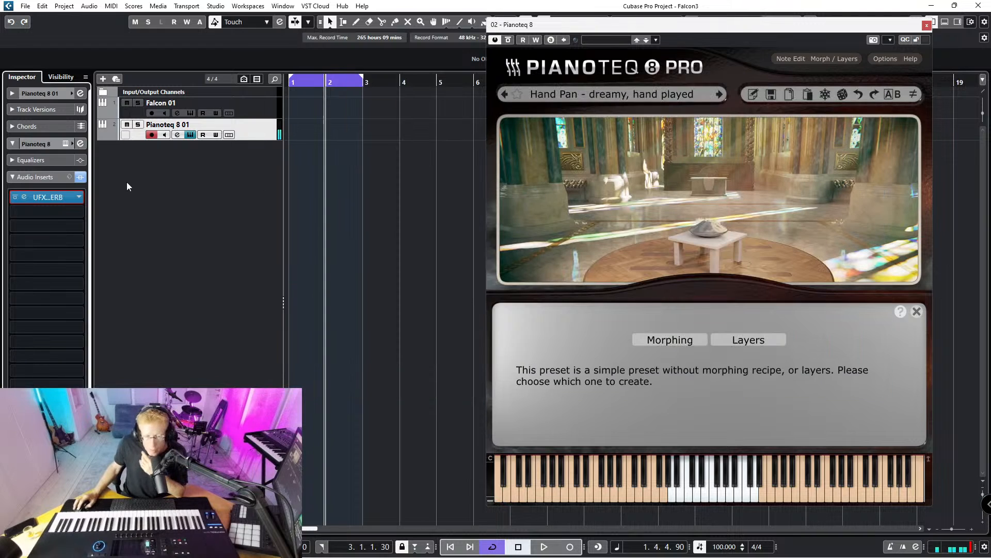
- Replace UFX-REVERB in the first audio insert slot with UJAM's FIN-FLUXX effect
{"action": "left_click", "coordinate": [79, 196]}
{"action": "scroll", "coordinate": [87, 276], "scroll_direction": "down", "scroll_amount": 10}
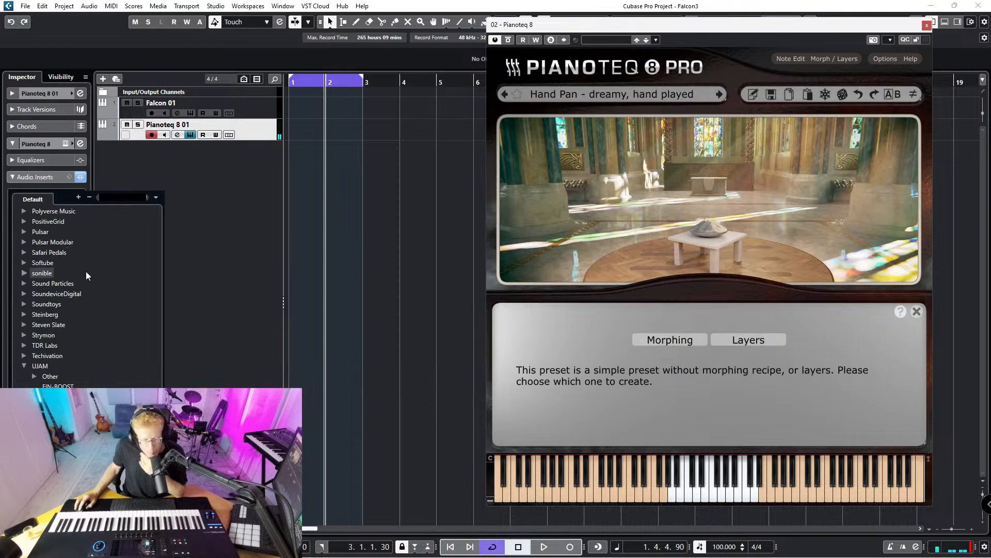
{"action": "left_click", "coordinate": [72, 450]}
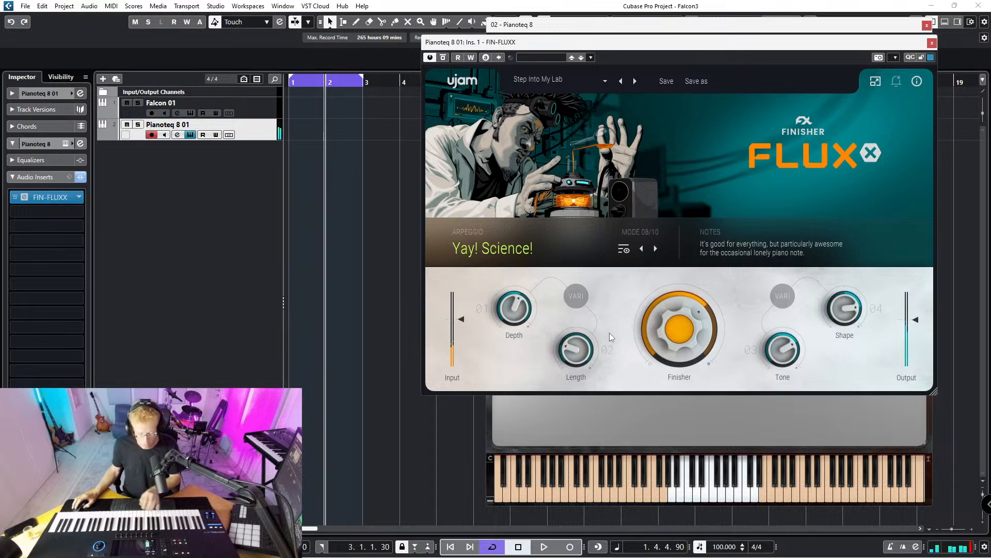
- Compare the hand pan sound with the FIN-FLUXX insert bypassed and active
{"action": "left_click", "coordinate": [443, 57]}
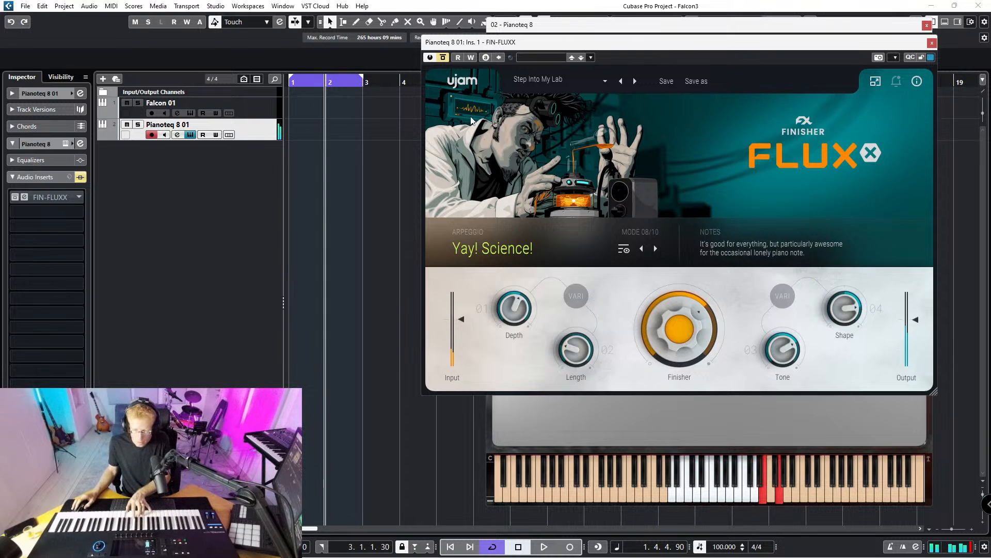
{"action": "left_click", "coordinate": [444, 57]}
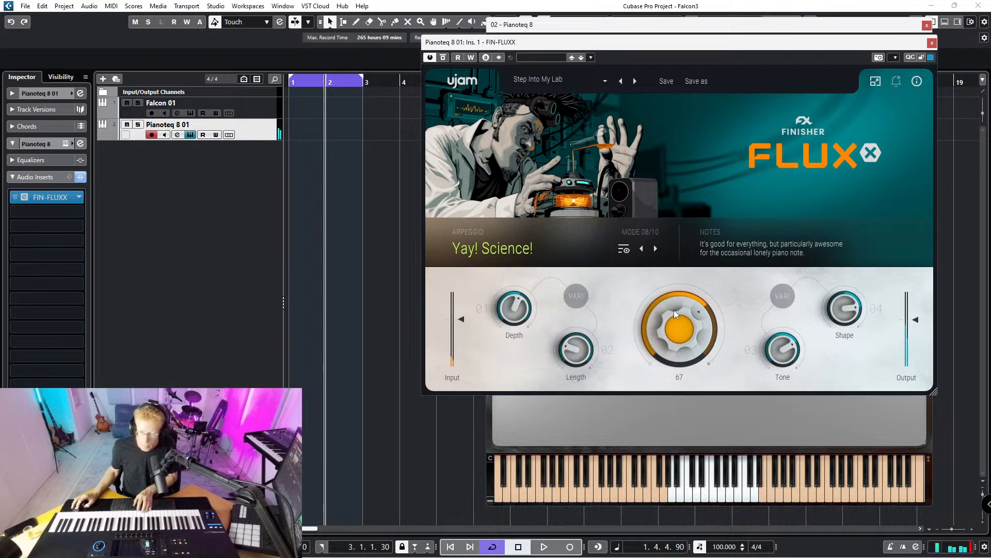
{"action": "scroll", "coordinate": [673, 310], "scroll_direction": "down", "scroll_amount": 5}
- Audition successive FLUXX presets, including Ultimate Timesaver, Who You Gonna Call and 4Bit Creature, ending on Arpeggionics
{"action": "left_click", "coordinate": [634, 87]}
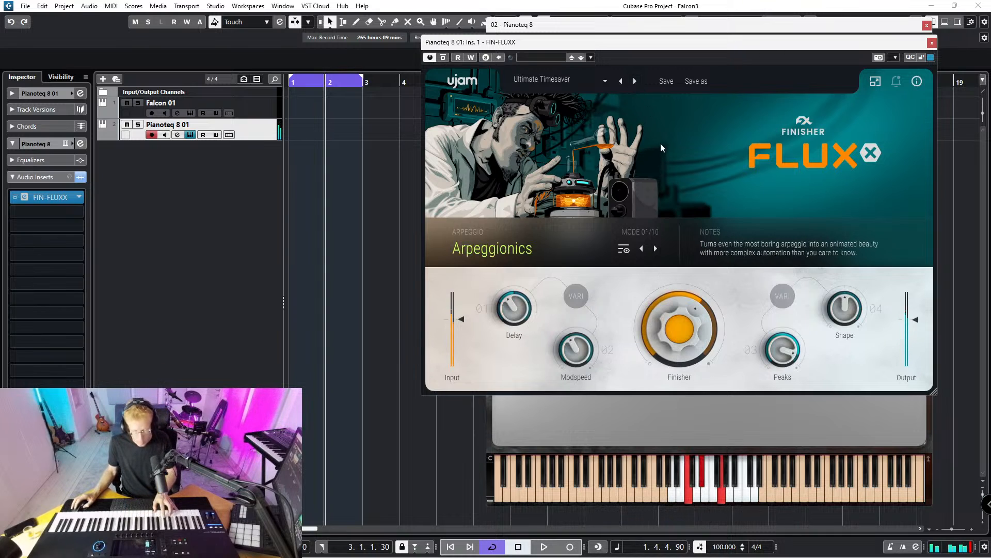
{"action": "left_click", "coordinate": [635, 82]}
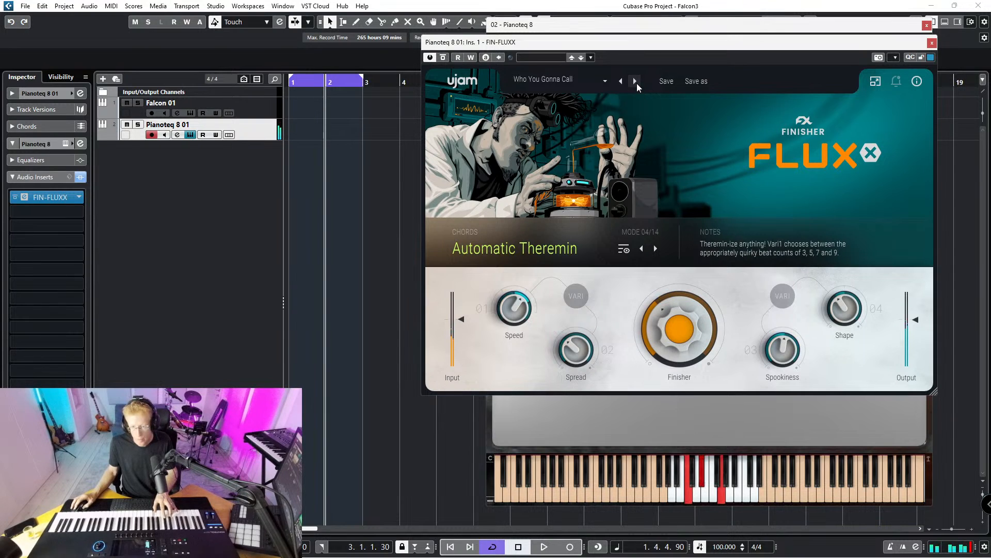
{"action": "left_click", "coordinate": [636, 81]}
{"action": "left_click", "coordinate": [635, 81]}
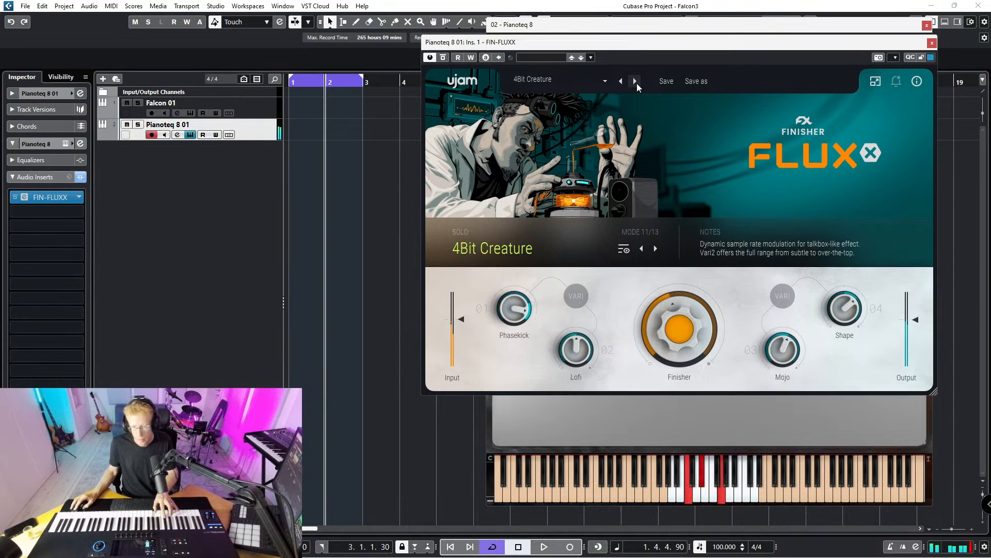
{"action": "left_click", "coordinate": [635, 81]}
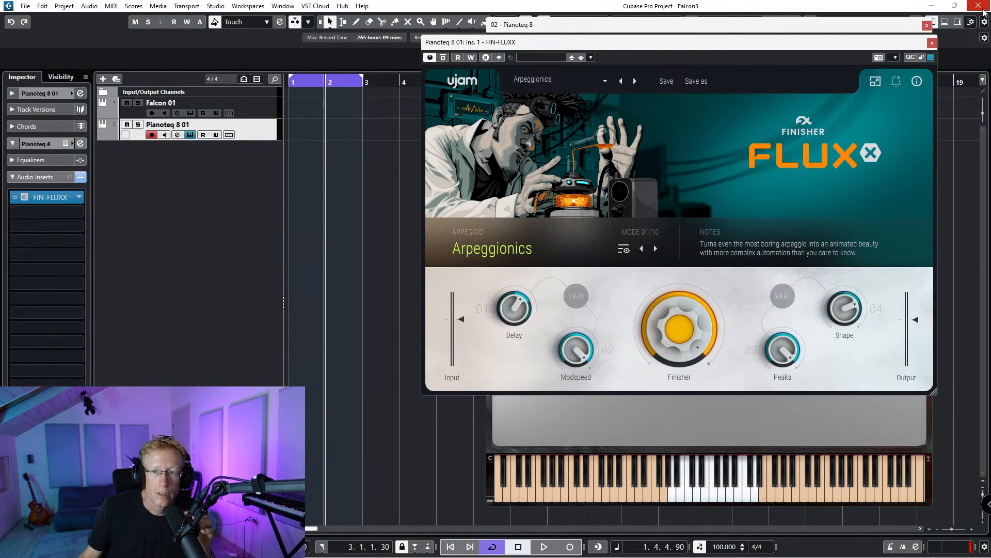
- Close the FIN-FLUXX and Pianoteq windows and open the instrument of the Falcon 01 track
{"action": "left_click", "coordinate": [932, 42]}
{"action": "left_click", "coordinate": [927, 24]}
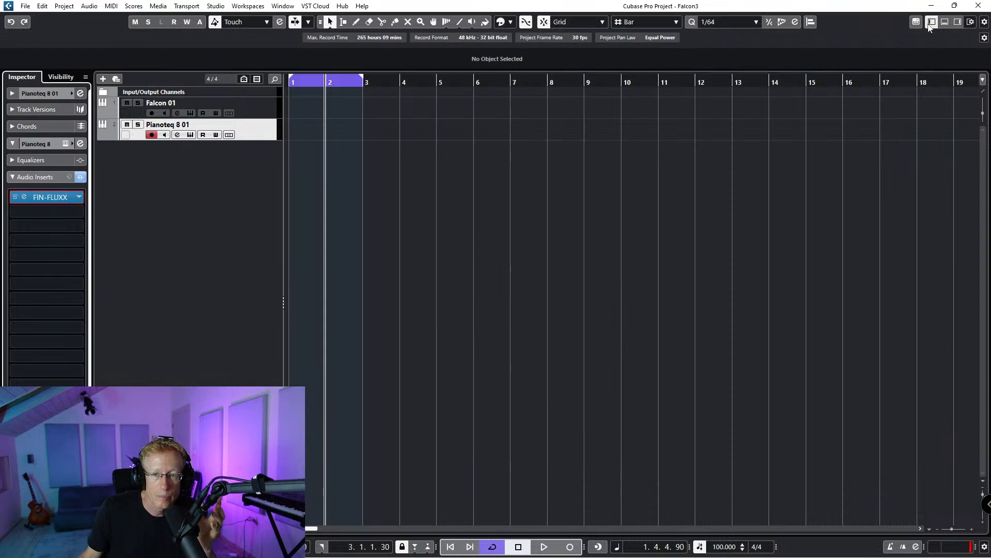
{"action": "left_click", "coordinate": [274, 107]}
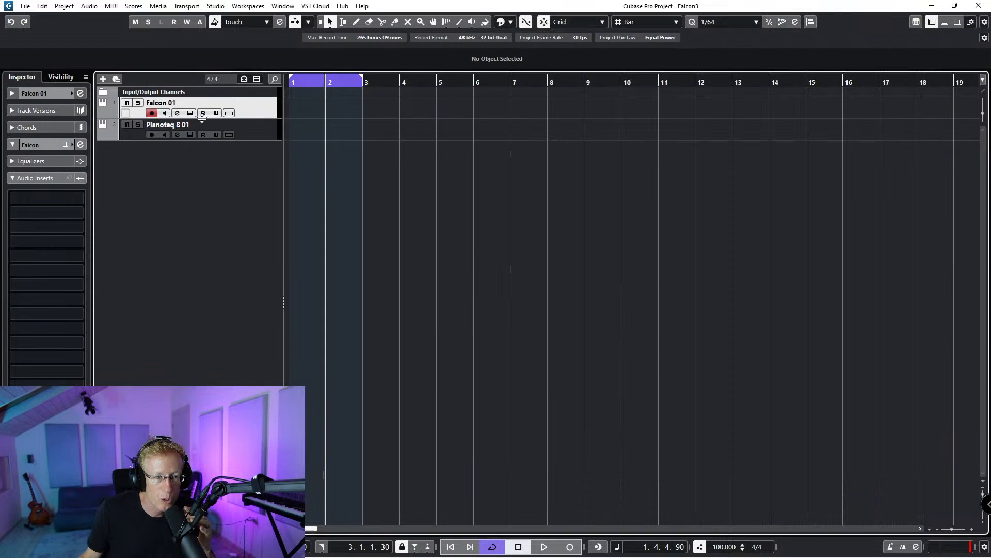
{"action": "left_click", "coordinate": [190, 113]}
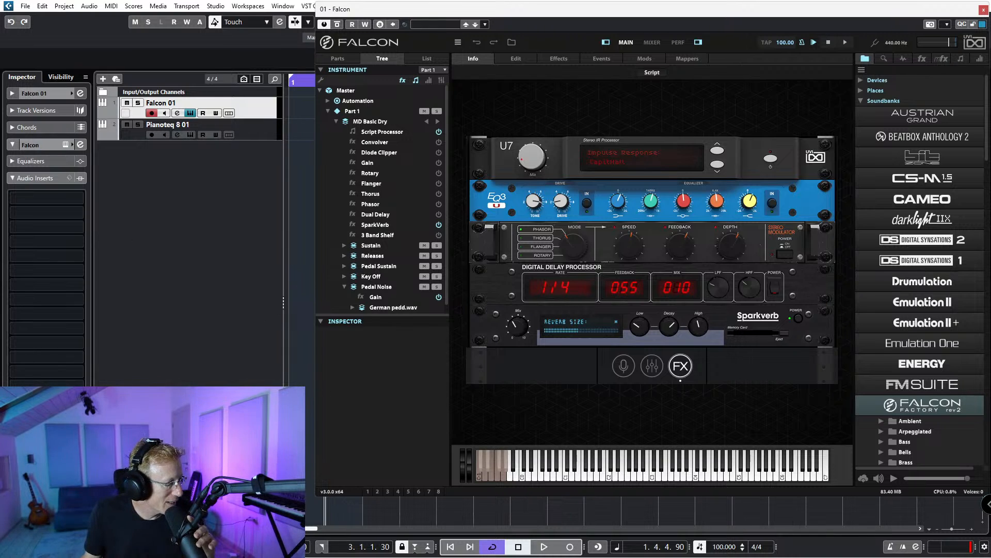
- Switch to Chrome and open the Falcon product page on the UVI website
{"action": "key", "text": "alt+Tab"}
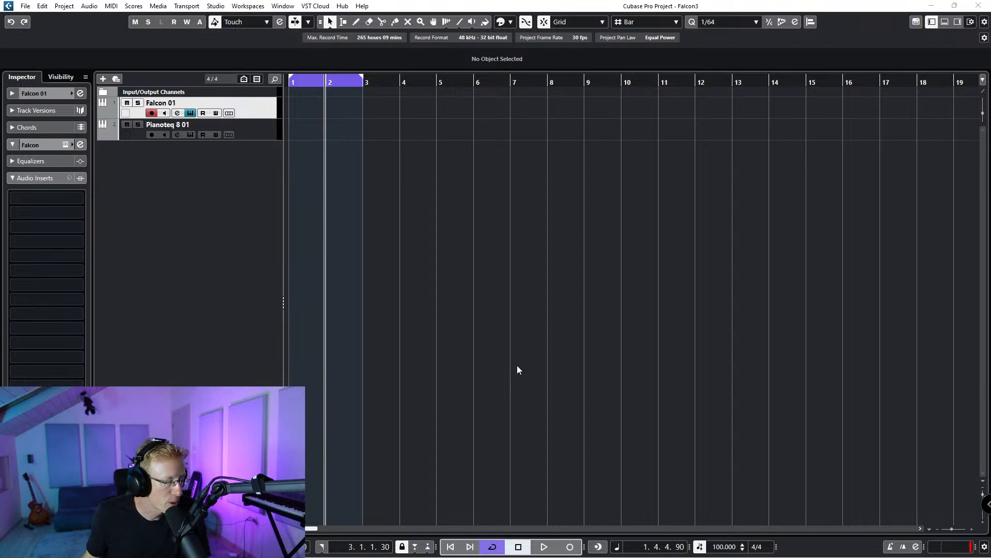
{"action": "mouse_move", "coordinate": [519, 556]}
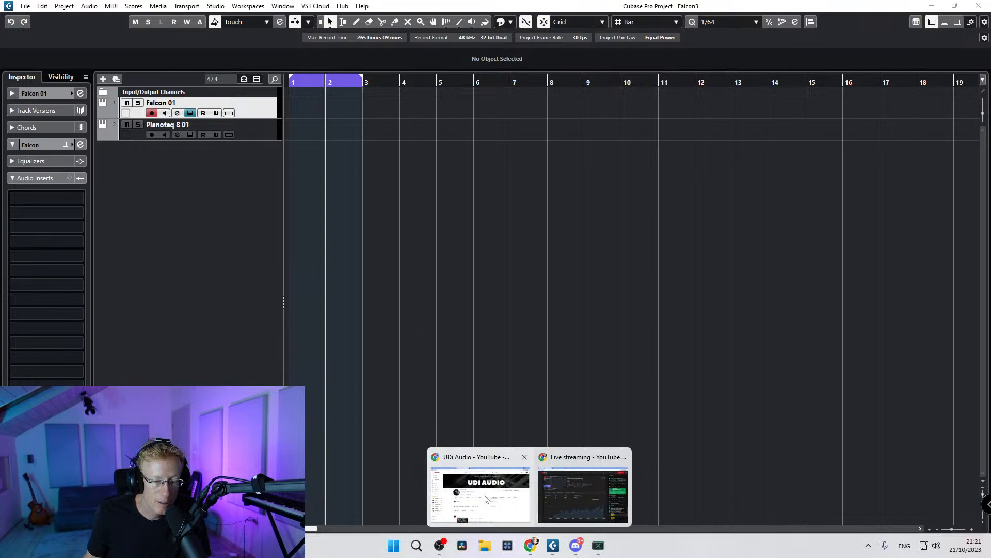
{"action": "left_click", "coordinate": [485, 499]}
{"action": "left_click", "coordinate": [72, 6]}
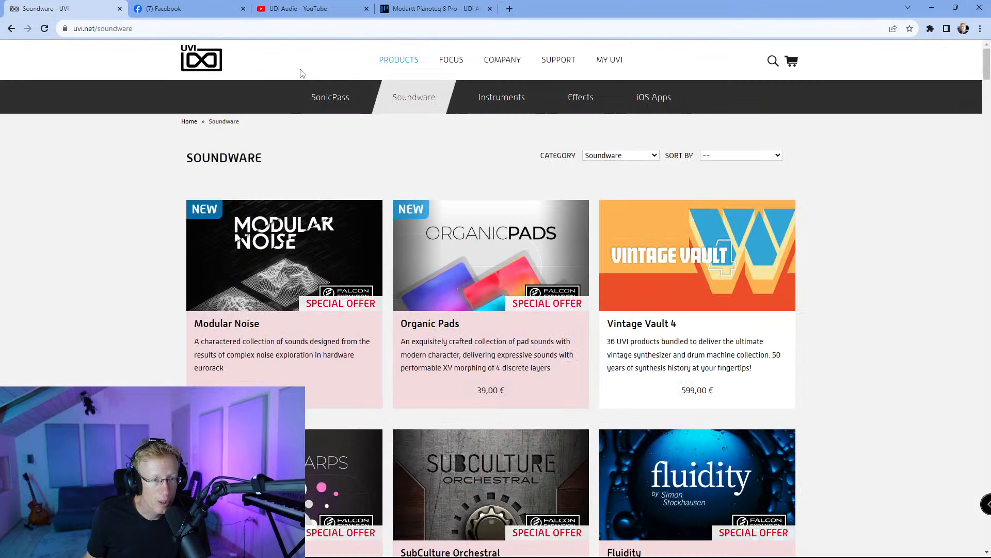
{"action": "mouse_move", "coordinate": [479, 103]}
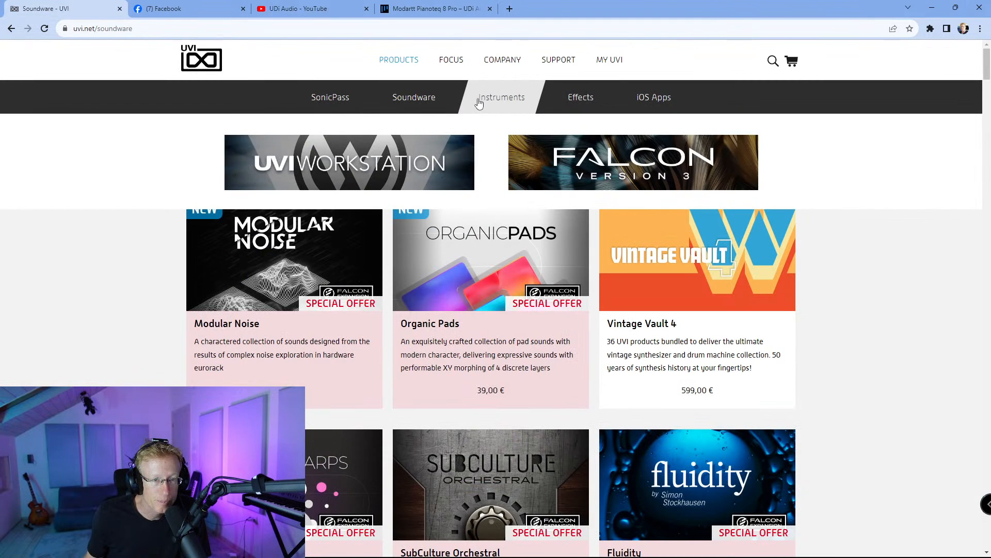
{"action": "left_click", "coordinate": [592, 165]}
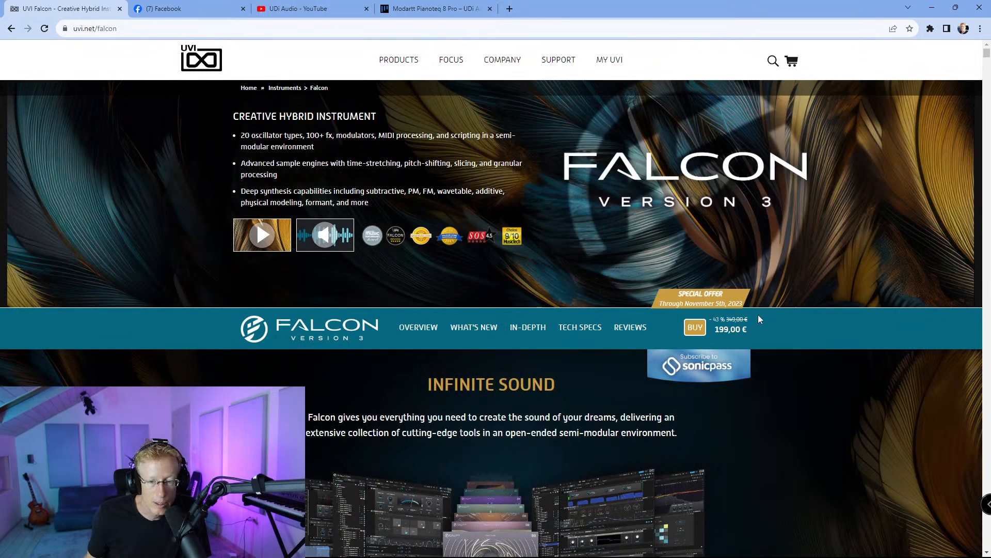
- Highlight the price and the special offer's end date on the Falcon page, and skim its overview
{"action": "left_click_drag", "start_coordinate": [717, 330], "coordinate": [751, 334]}
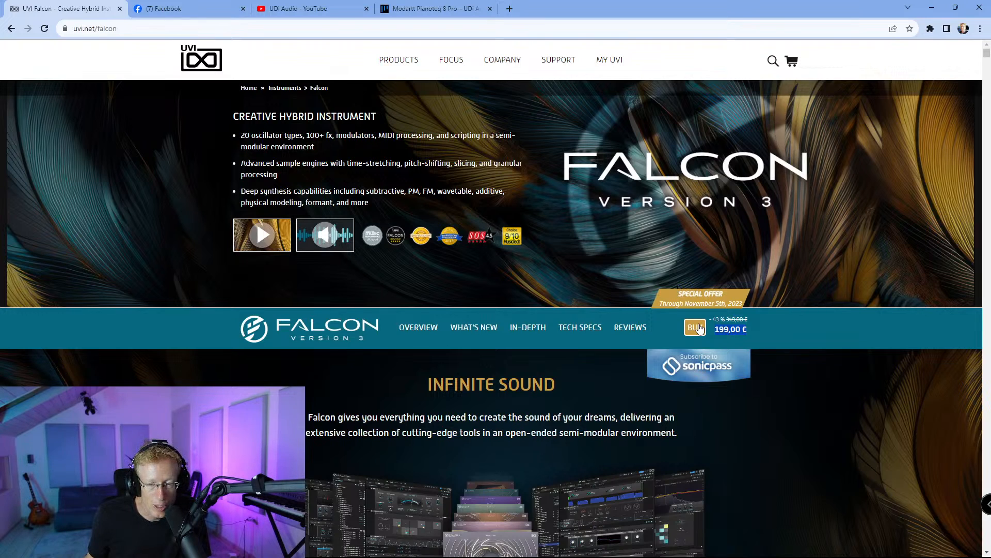
{"action": "left_click_drag", "start_coordinate": [715, 304], "coordinate": [726, 305]}
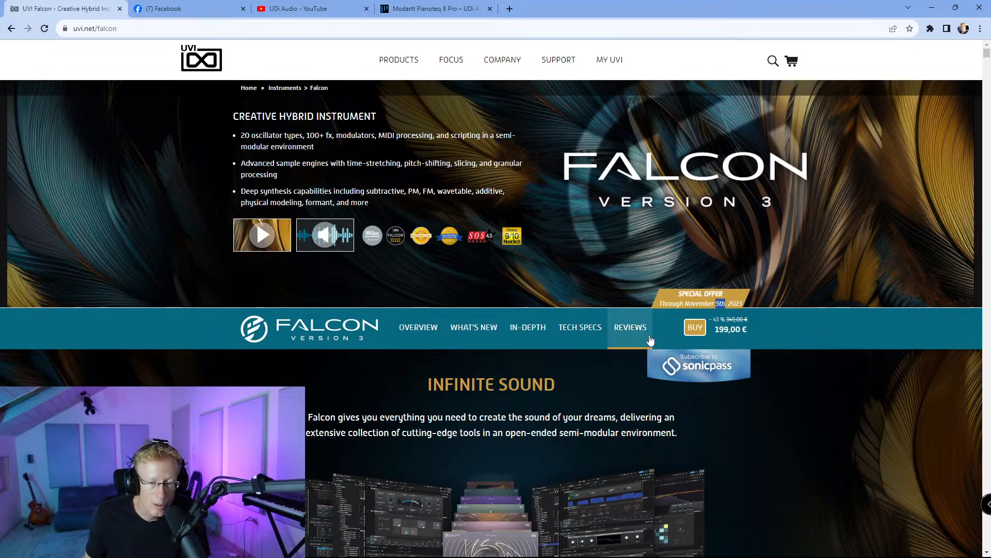
{"action": "scroll", "coordinate": [506, 309], "scroll_direction": "down", "scroll_amount": 2}
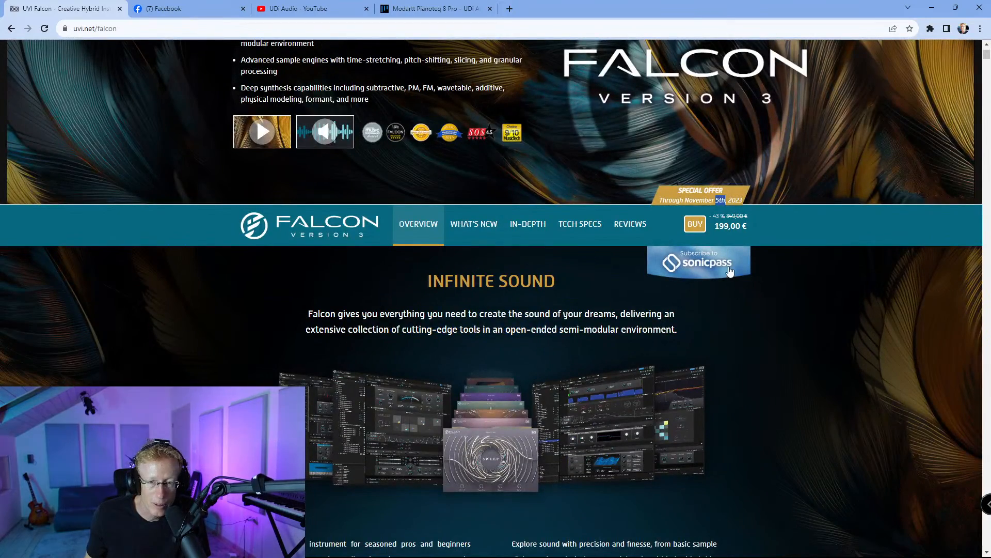
{"action": "scroll", "coordinate": [709, 264], "scroll_direction": "down", "scroll_amount": 20}
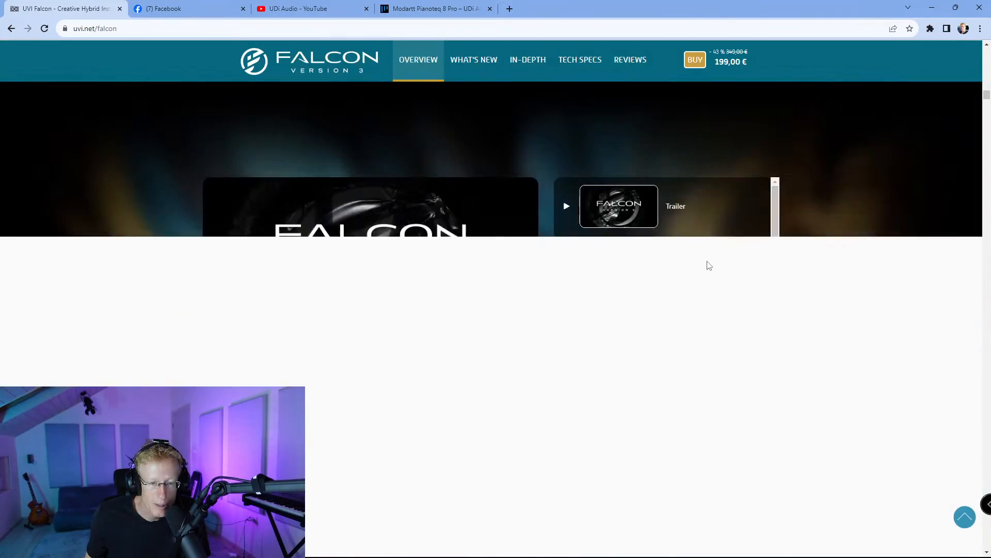
{"action": "scroll", "coordinate": [704, 265], "scroll_direction": "up", "scroll_amount": 20}
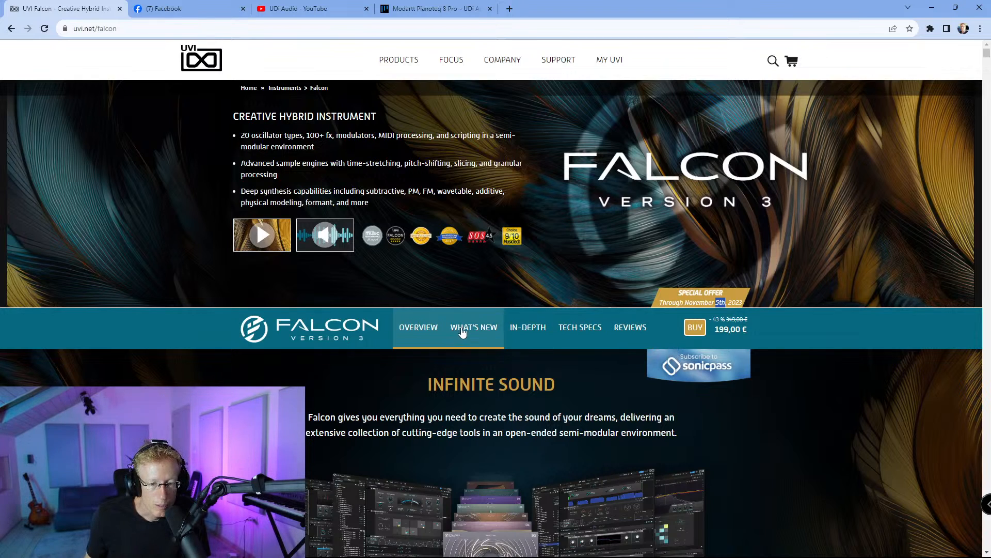
{"action": "mouse_move", "coordinate": [511, 332]}
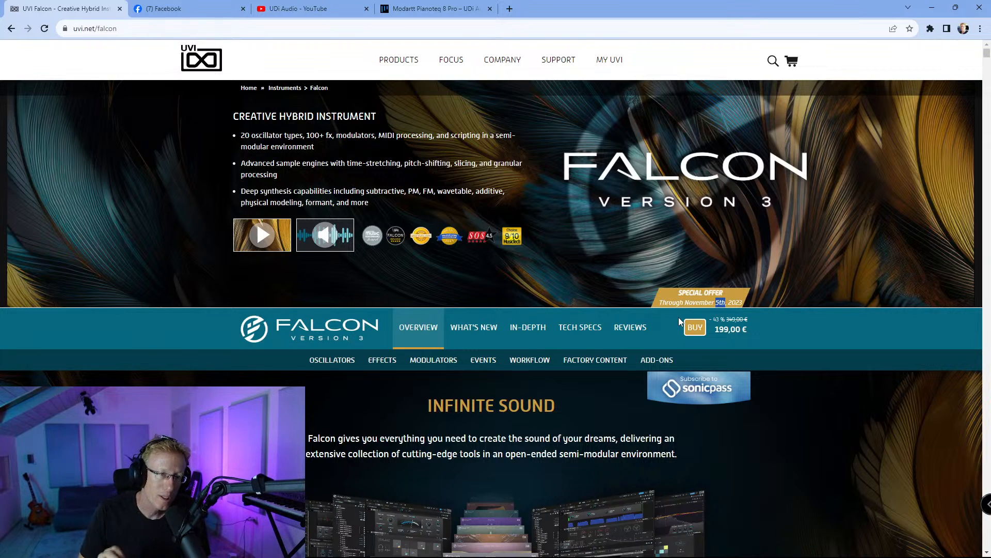
- Switch to the Modartt Pianoteq 8 Pro product page and go to the UDi Audio store's home page
{"action": "left_click", "coordinate": [435, 6]}
{"action": "scroll", "coordinate": [491, 136], "scroll_direction": "up", "scroll_amount": 4}
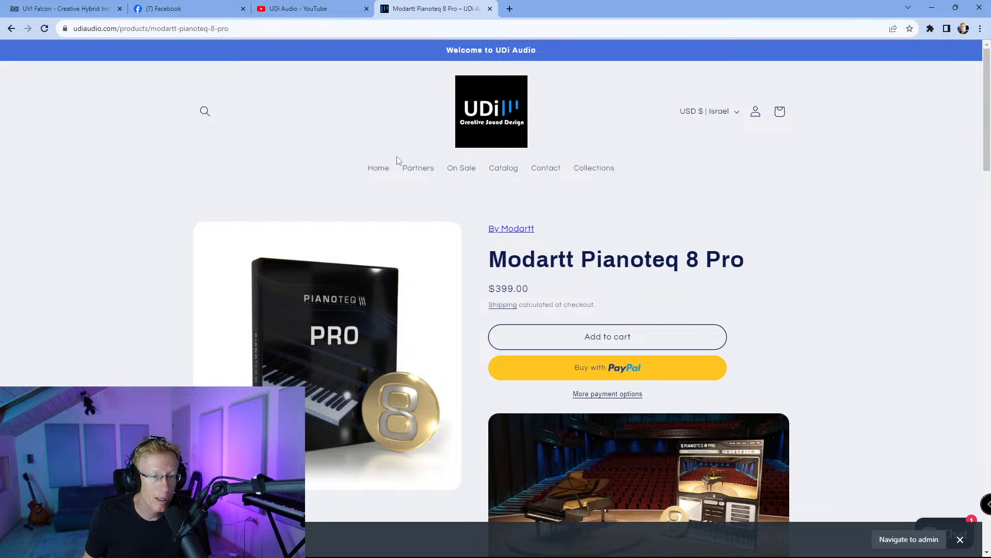
{"action": "left_click", "coordinate": [402, 176]}
- Look through the brand collections on the UDi Audio home page and dismiss the admin bar
{"action": "scroll", "coordinate": [532, 252], "scroll_direction": "down", "scroll_amount": 5}
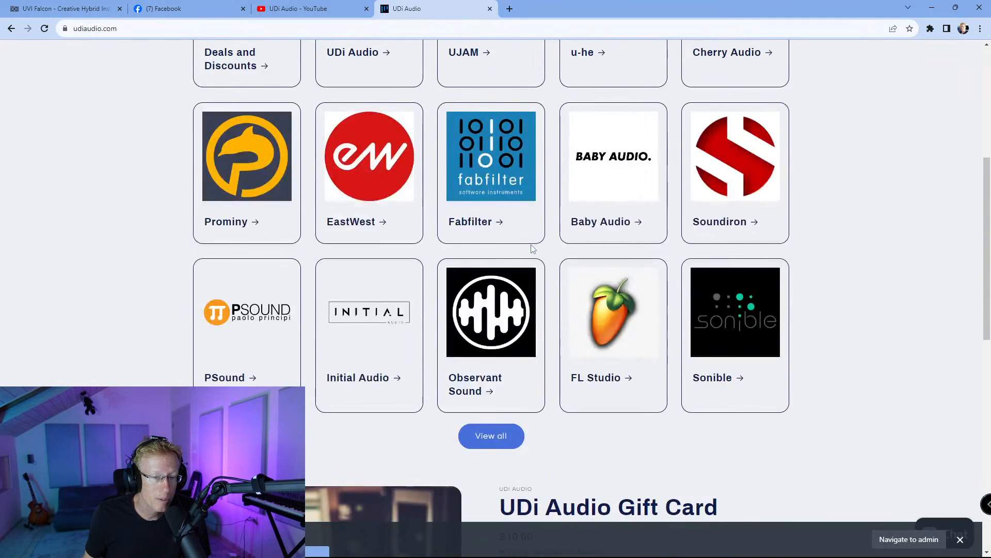
{"action": "scroll", "coordinate": [532, 249], "scroll_direction": "up", "scroll_amount": 5}
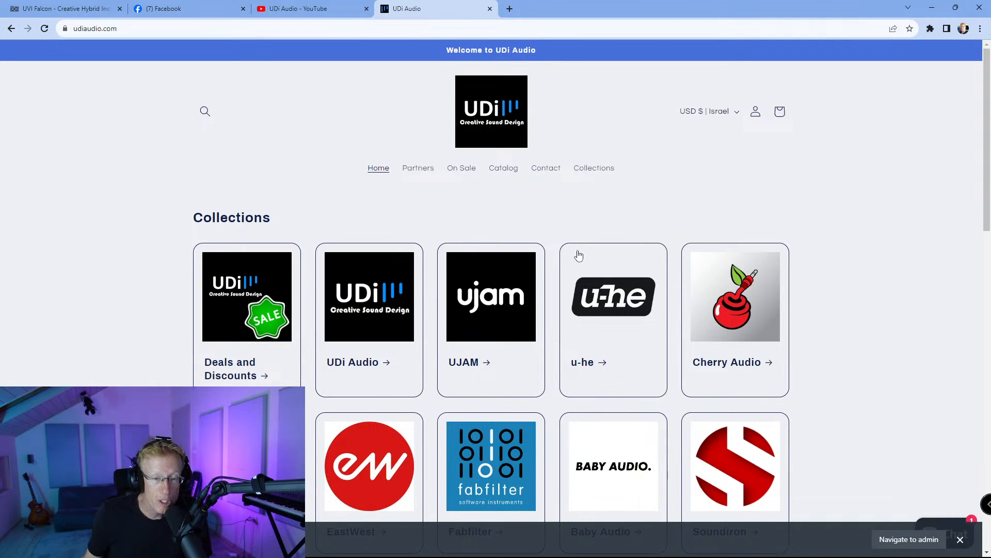
{"action": "scroll", "coordinate": [635, 287], "scroll_direction": "down", "scroll_amount": 8}
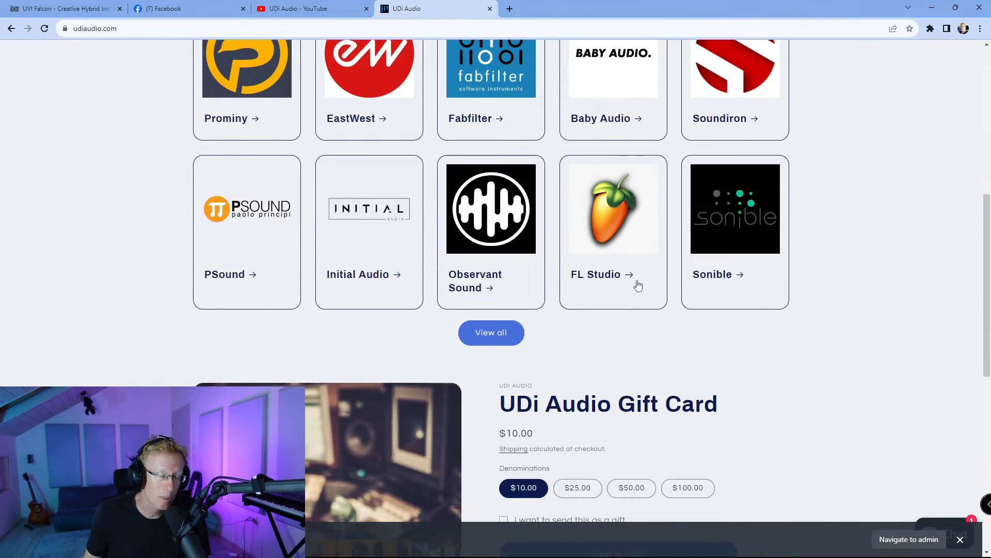
{"action": "scroll", "coordinate": [638, 286], "scroll_direction": "up", "scroll_amount": 8}
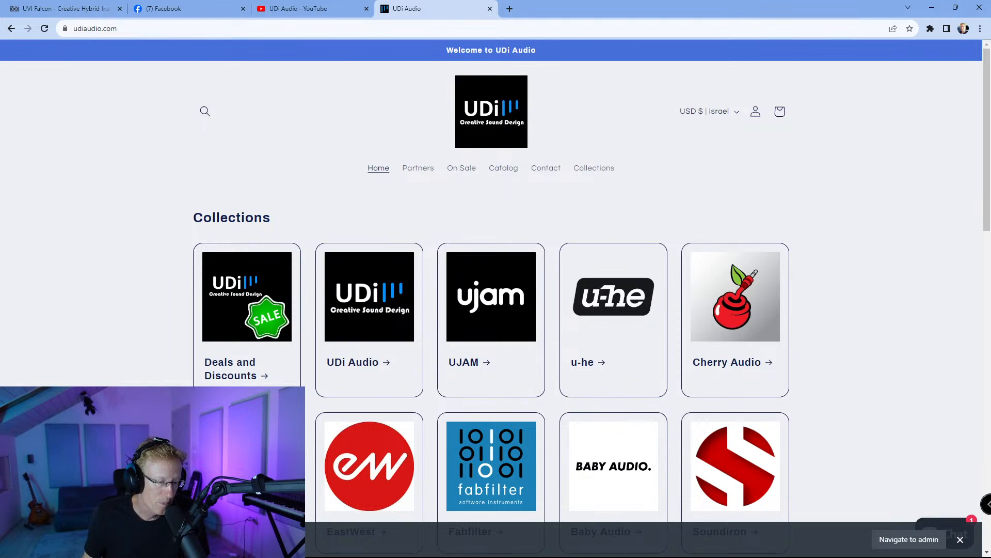
{"action": "left_click", "coordinate": [961, 539]}
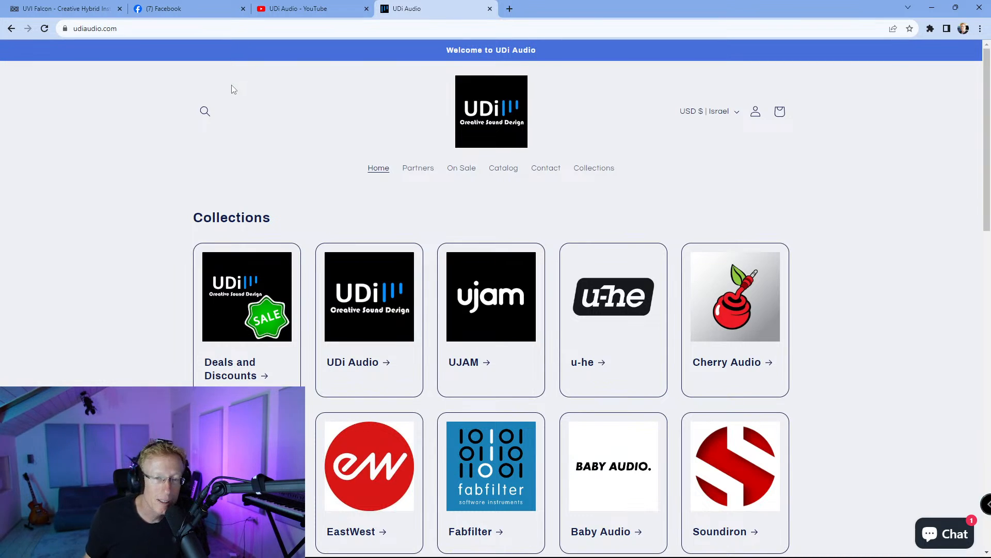
- Return to the Falcon window in Cubase and look through its whole list of installed soundbanks
{"action": "left_click", "coordinate": [933, 7]}
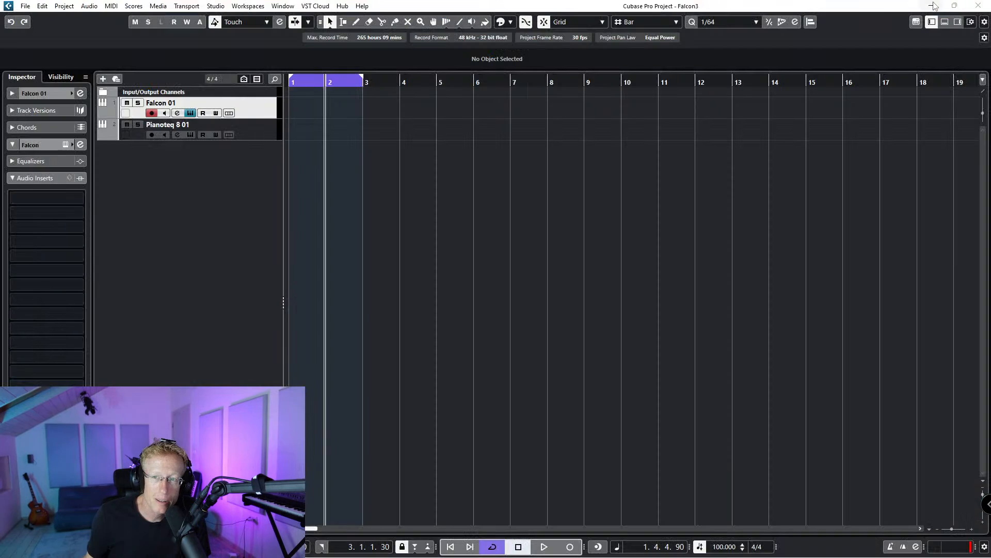
{"action": "left_click", "coordinate": [573, 5]}
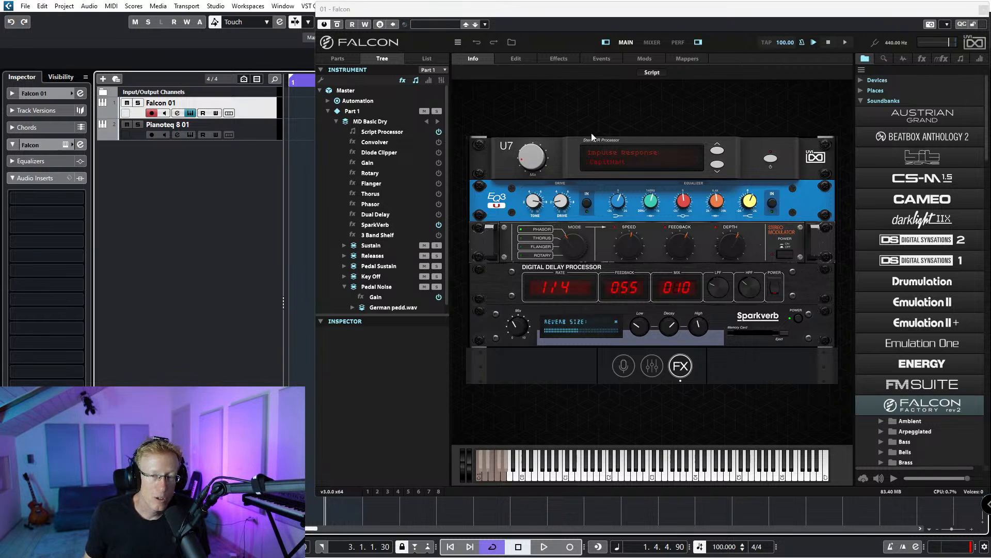
{"action": "scroll", "coordinate": [922, 187], "scroll_direction": "down", "scroll_amount": 15}
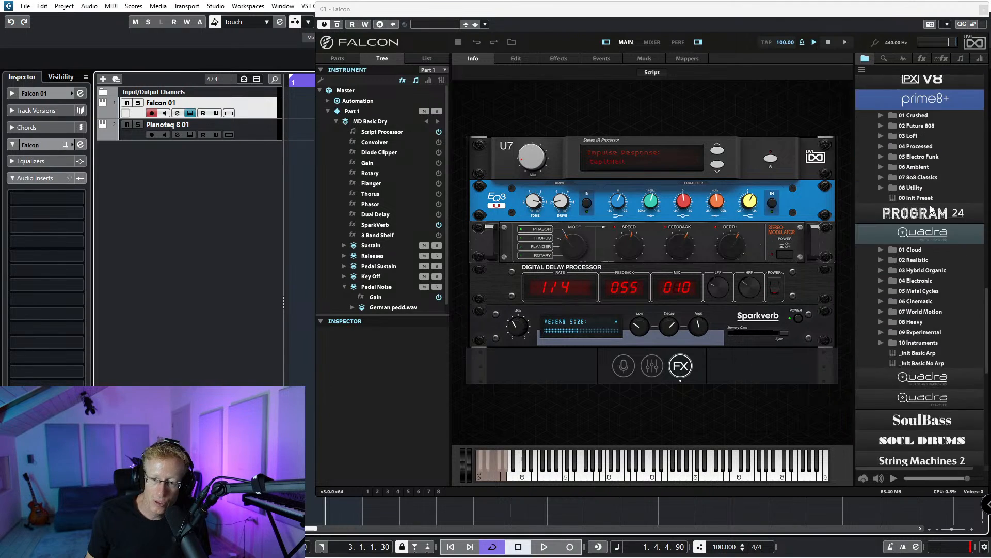
{"action": "scroll", "coordinate": [931, 209], "scroll_direction": "down", "scroll_amount": 10}
{"action": "scroll", "coordinate": [941, 265], "scroll_direction": "up", "scroll_amount": 20}
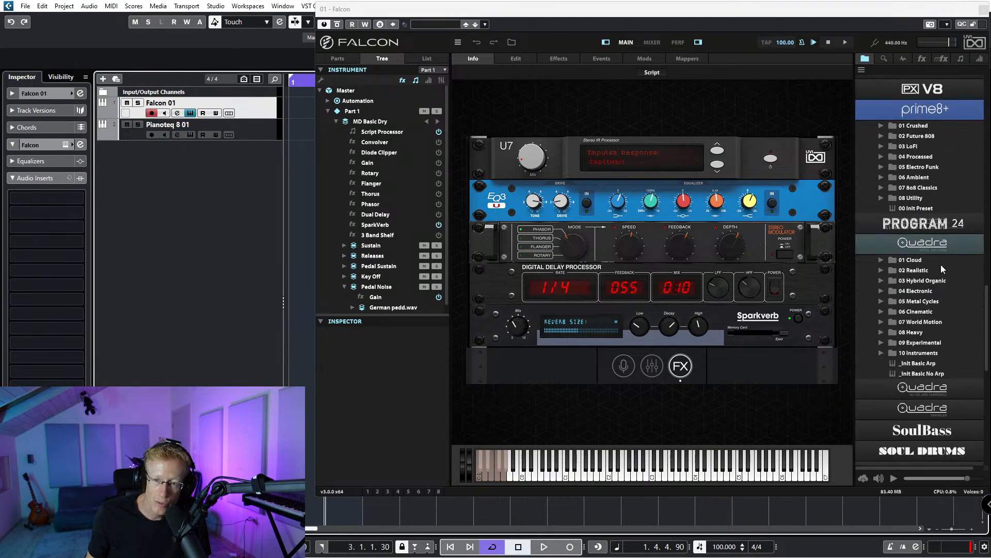
{"action": "scroll", "coordinate": [940, 264], "scroll_direction": "up", "scroll_amount": 10}
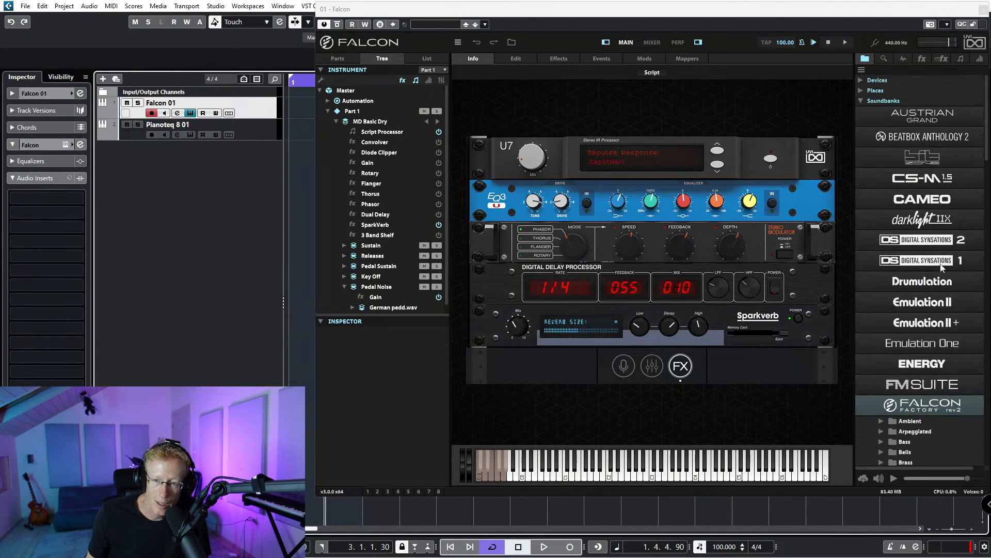
{"action": "scroll", "coordinate": [922, 262], "scroll_direction": "down", "scroll_amount": 5}
{"action": "scroll", "coordinate": [922, 262], "scroll_direction": "down", "scroll_amount": 15}
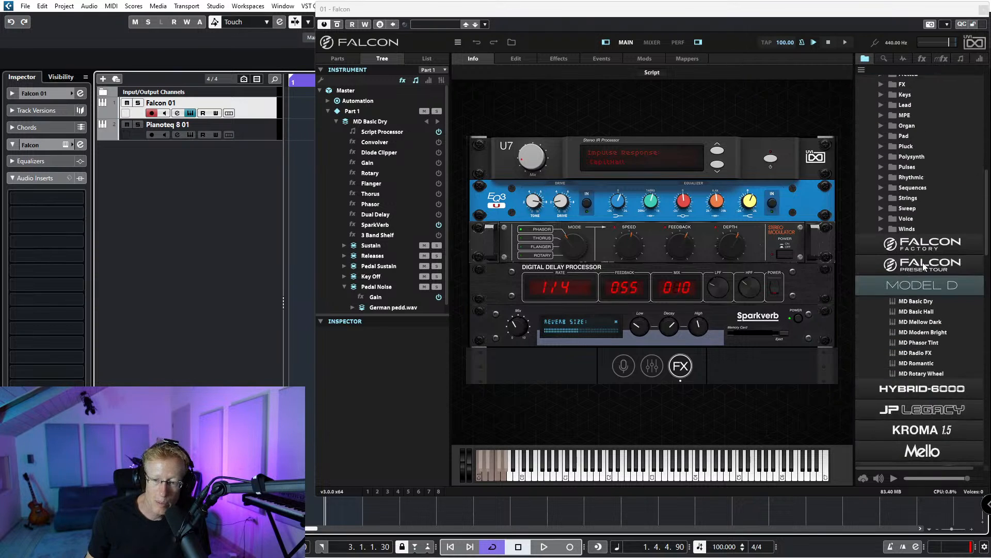
{"action": "scroll", "coordinate": [922, 262], "scroll_direction": "down", "scroll_amount": 6}
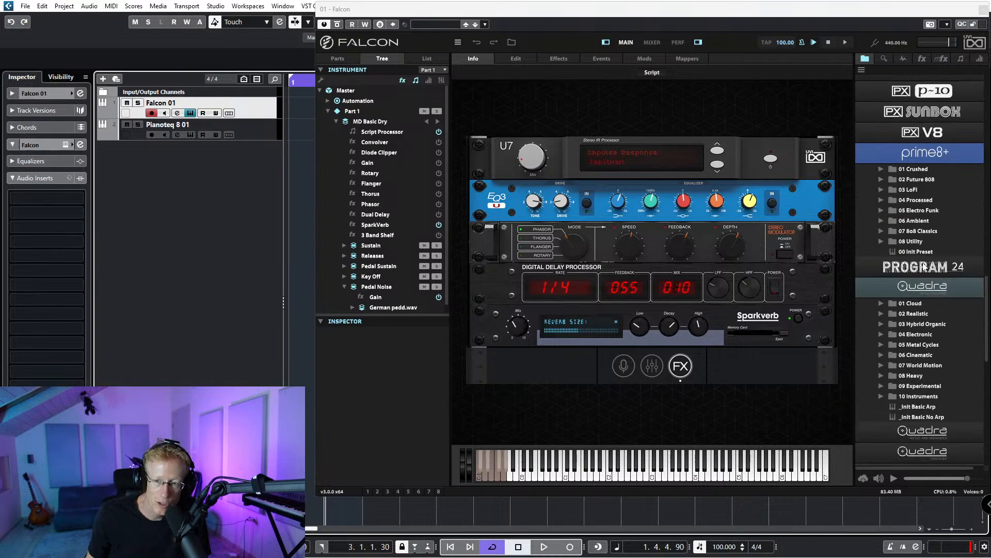
{"action": "scroll", "coordinate": [922, 263], "scroll_direction": "up", "scroll_amount": 4}
{"action": "scroll", "coordinate": [923, 266], "scroll_direction": "up", "scroll_amount": 4}
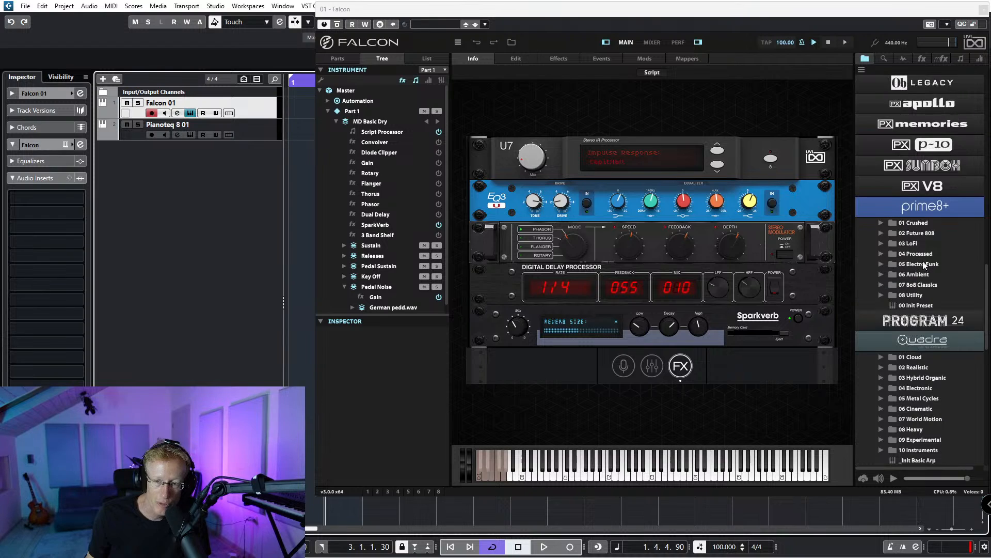
{"action": "scroll", "coordinate": [909, 228], "scroll_direction": "down", "scroll_amount": 6}
{"action": "scroll", "coordinate": [909, 224], "scroll_direction": "down", "scroll_amount": 5}
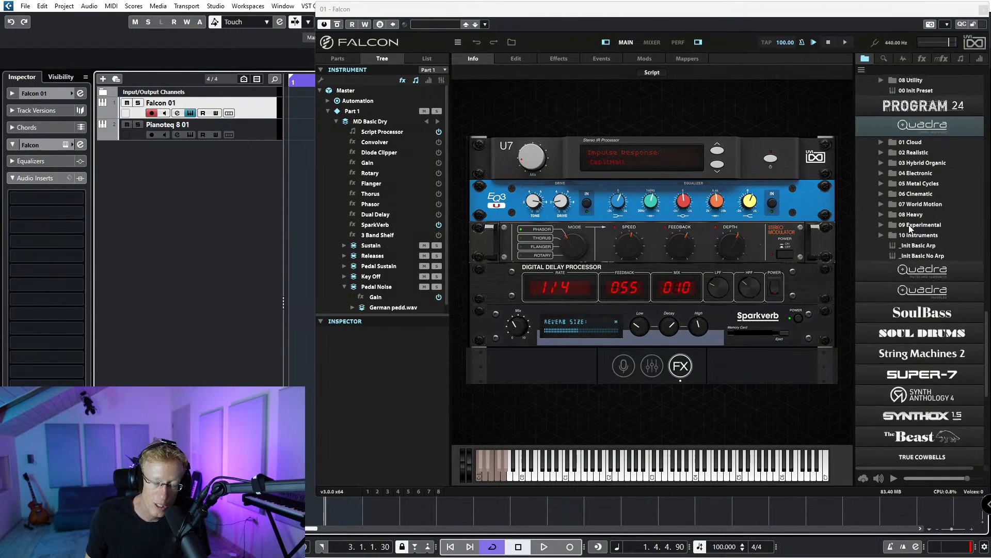
{"action": "scroll", "coordinate": [909, 225], "scroll_direction": "down", "scroll_amount": 5}
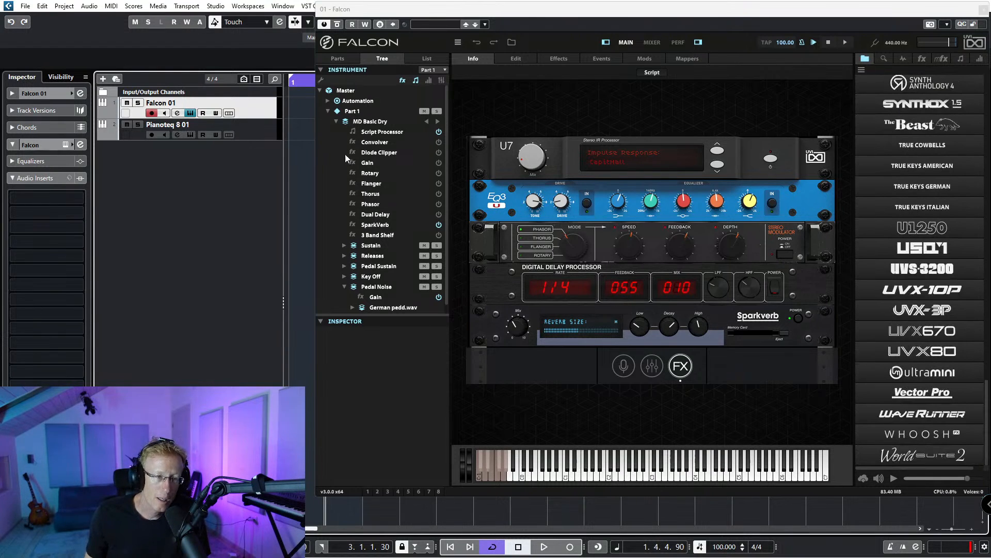